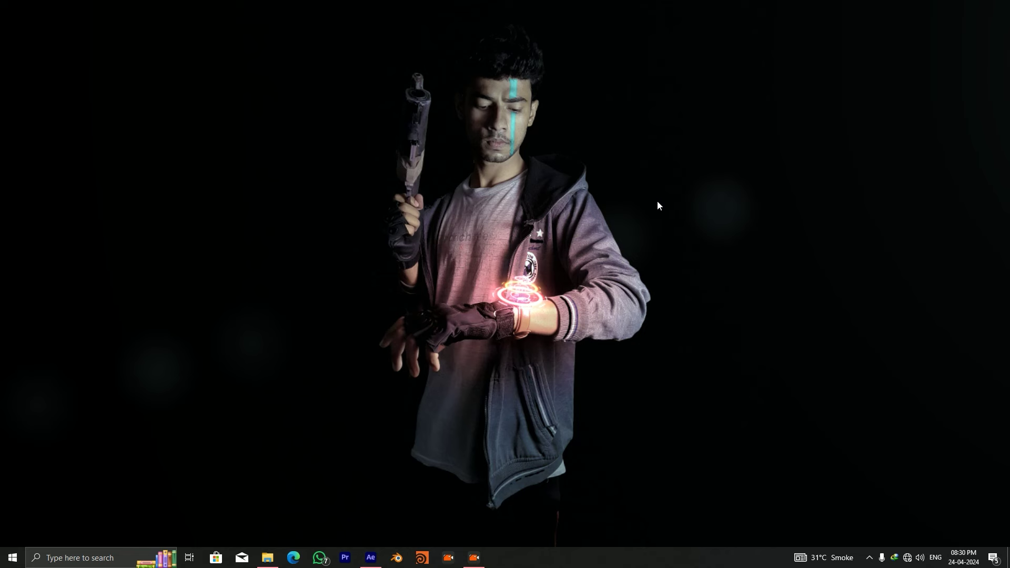
Refresh the desktop, open the Solo Leveling folder and select the VID_20240422_210202 MP4.
right_click(255, 246)
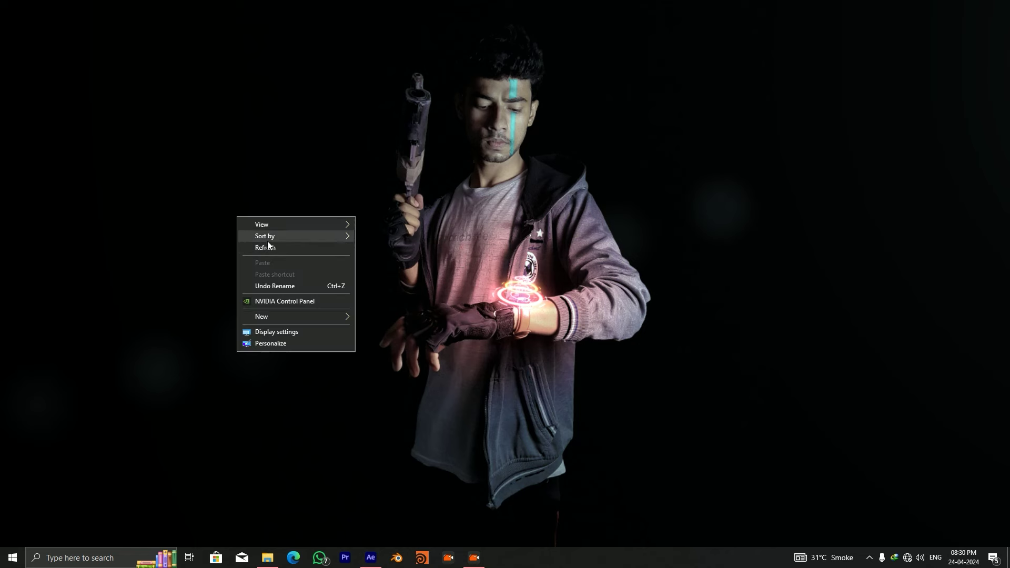
click(268, 243)
click(267, 559)
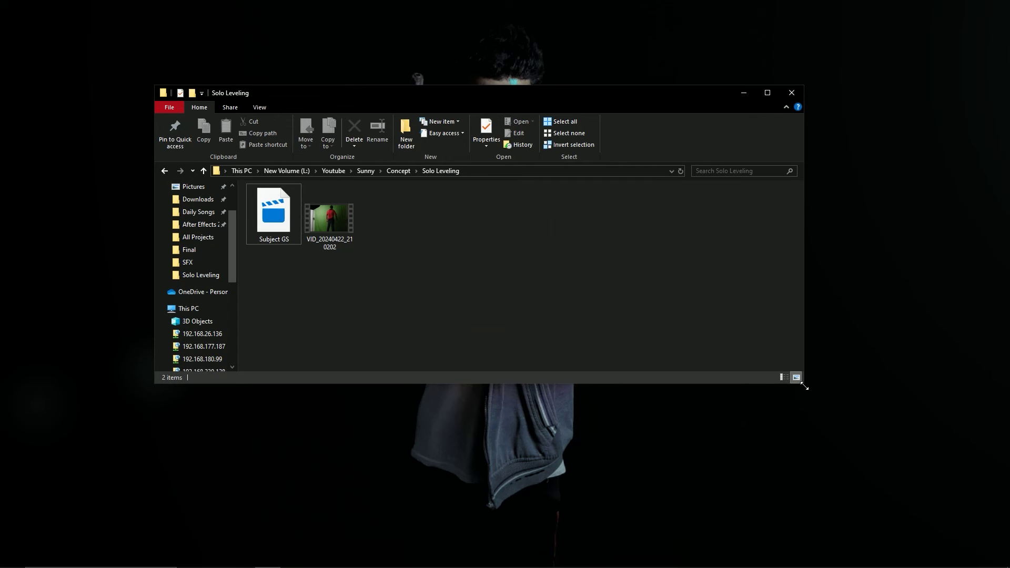
drag(805, 387, 803, 422)
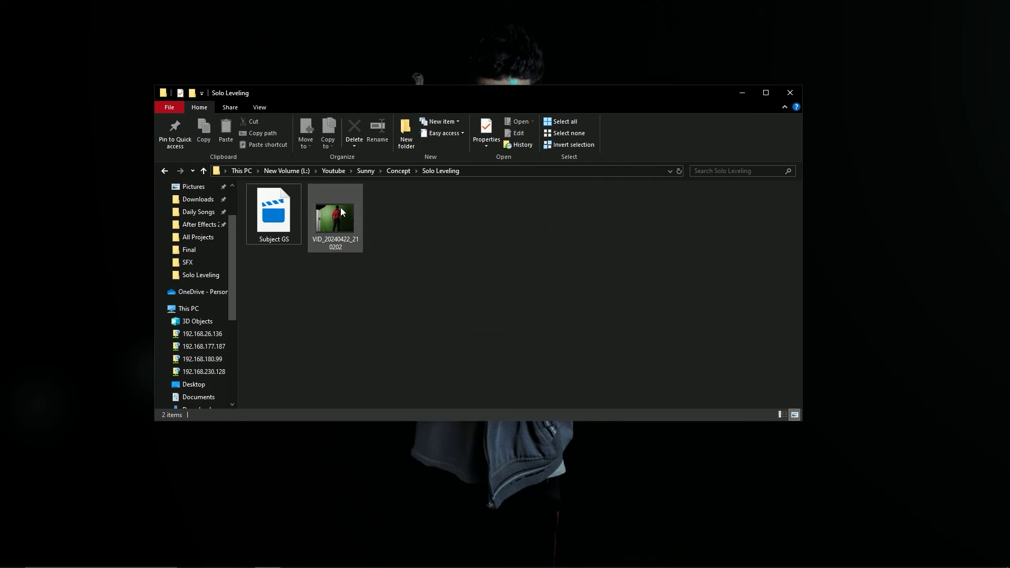
drag(342, 212, 482, 216)
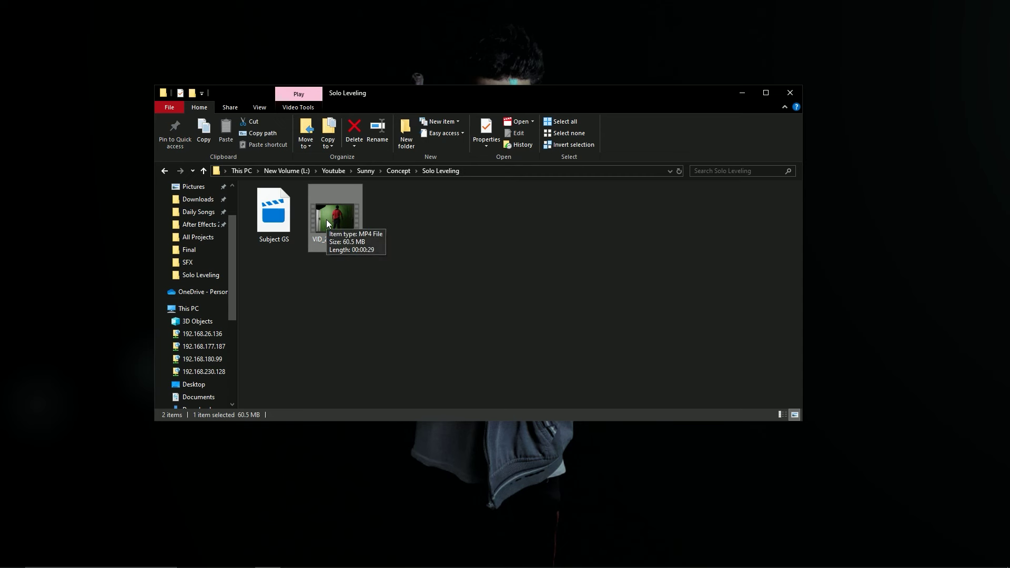
Preview the green-screen MP4 in Movies & TV, then close the player and minimize Explorer.
double_click(326, 220)
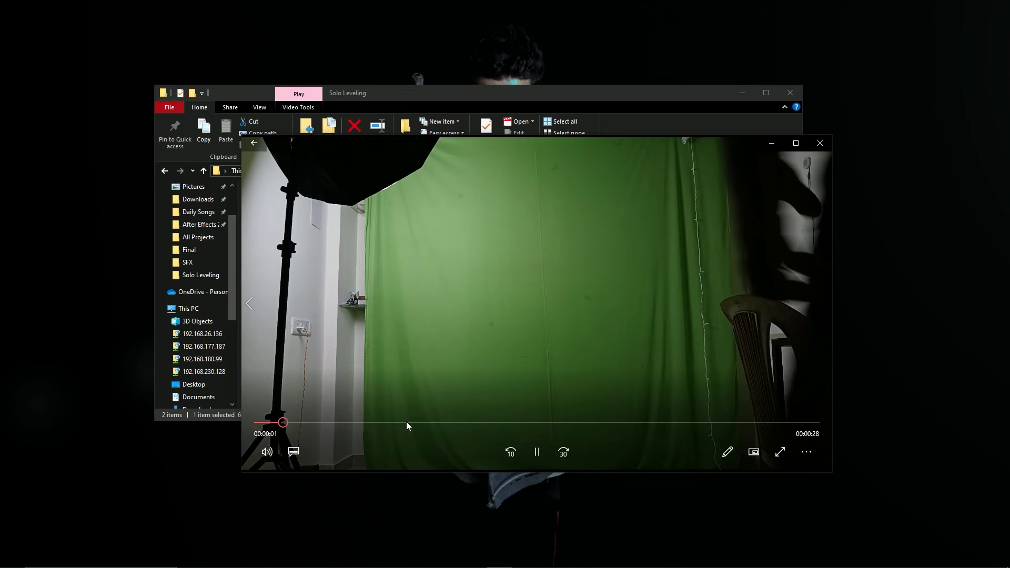
click(408, 422)
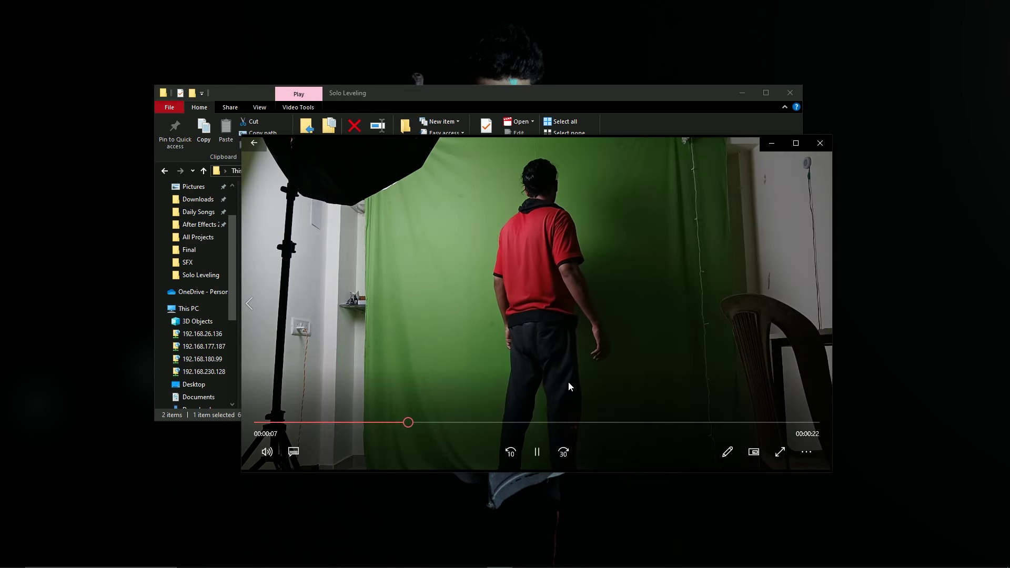
click(526, 422)
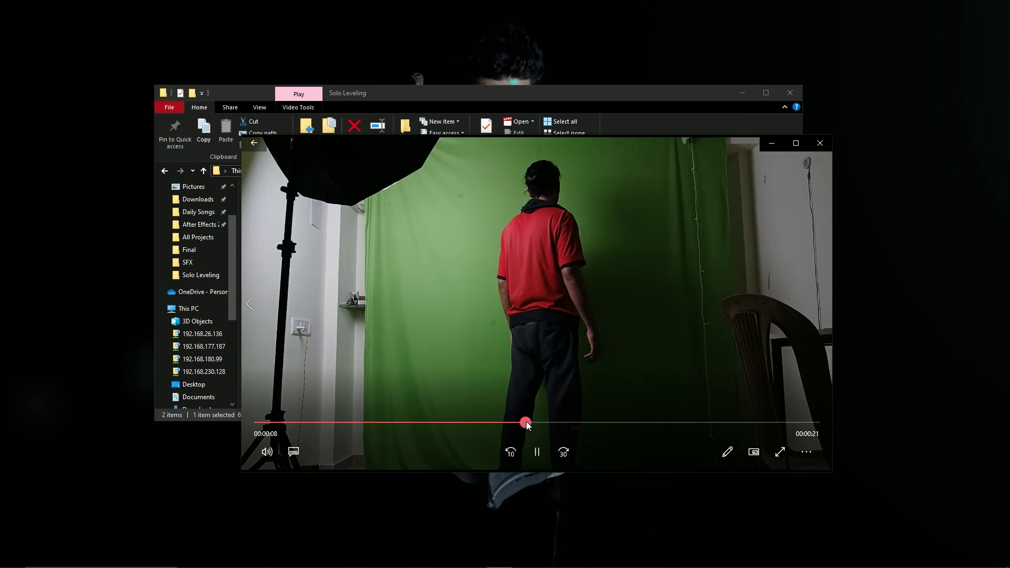
click(820, 143)
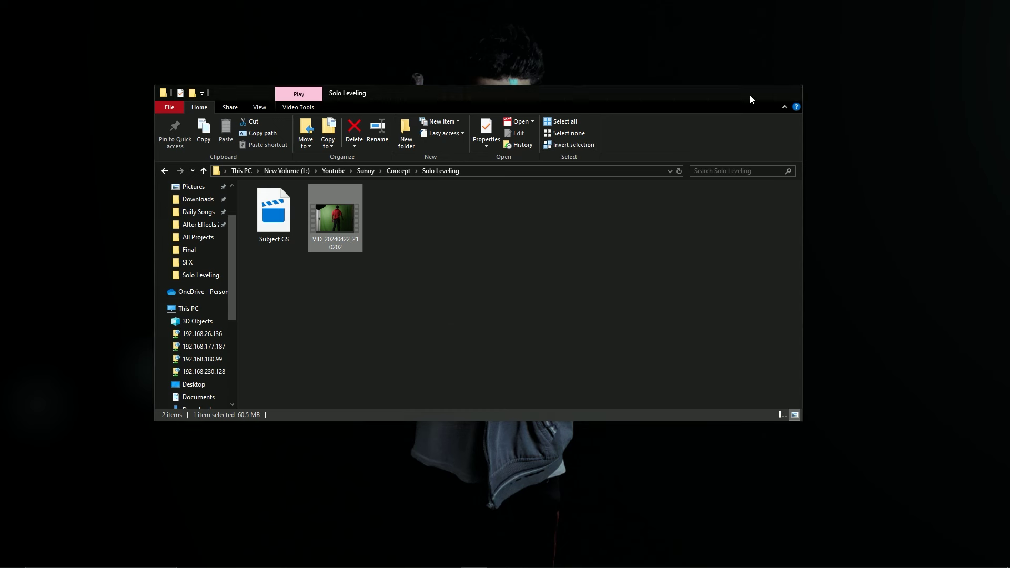
click(748, 94)
mouse_move(371, 561)
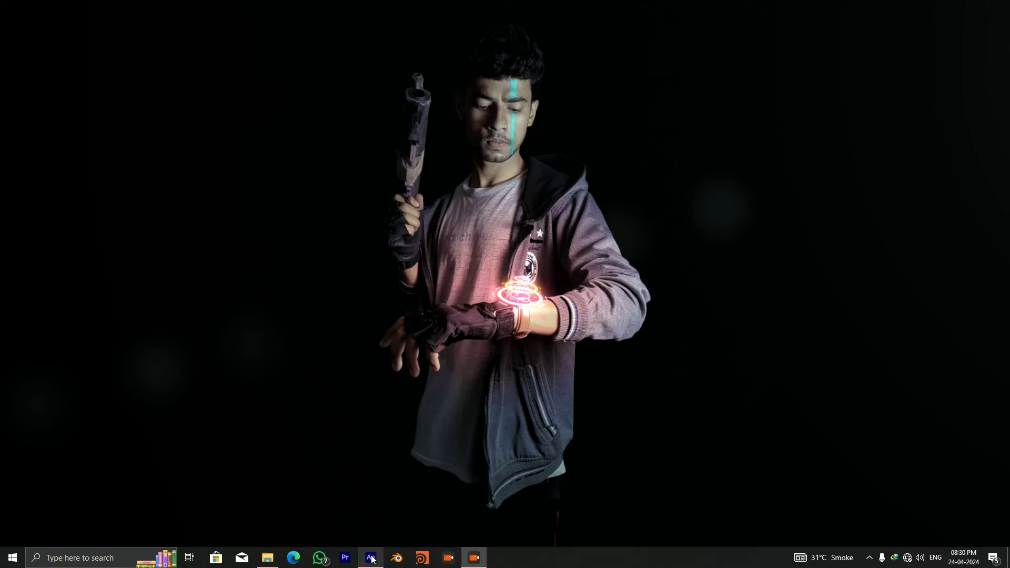
Drag the green-screen MP4 from the Solo Leveling folder into the After Effects Project panel.
click(371, 558)
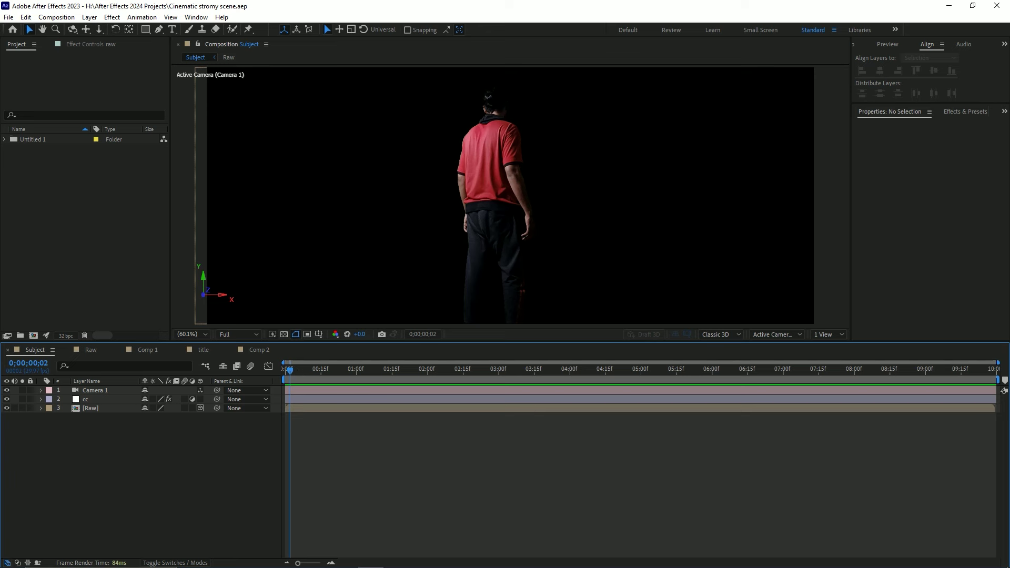
key(Home)
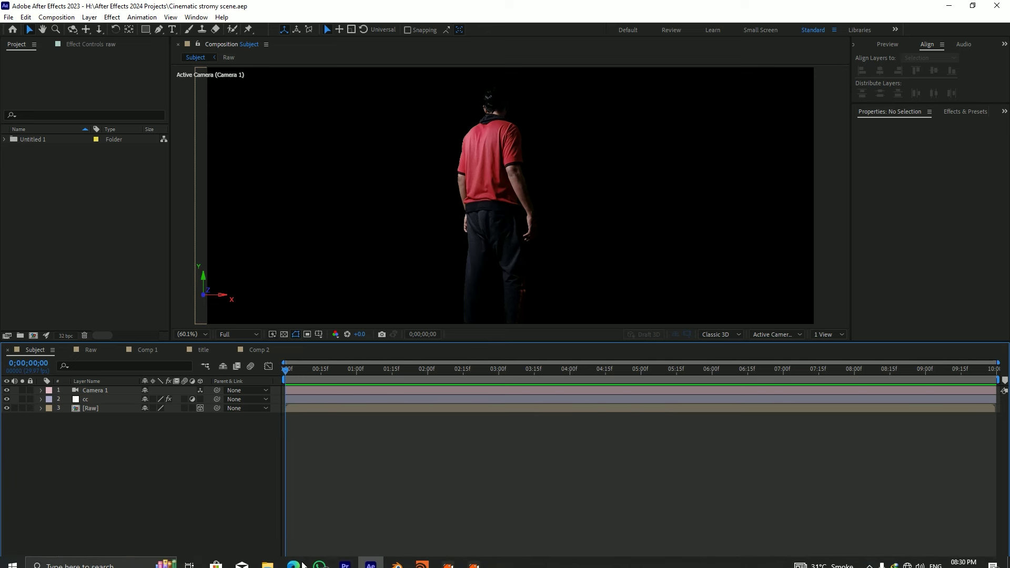
click(267, 558)
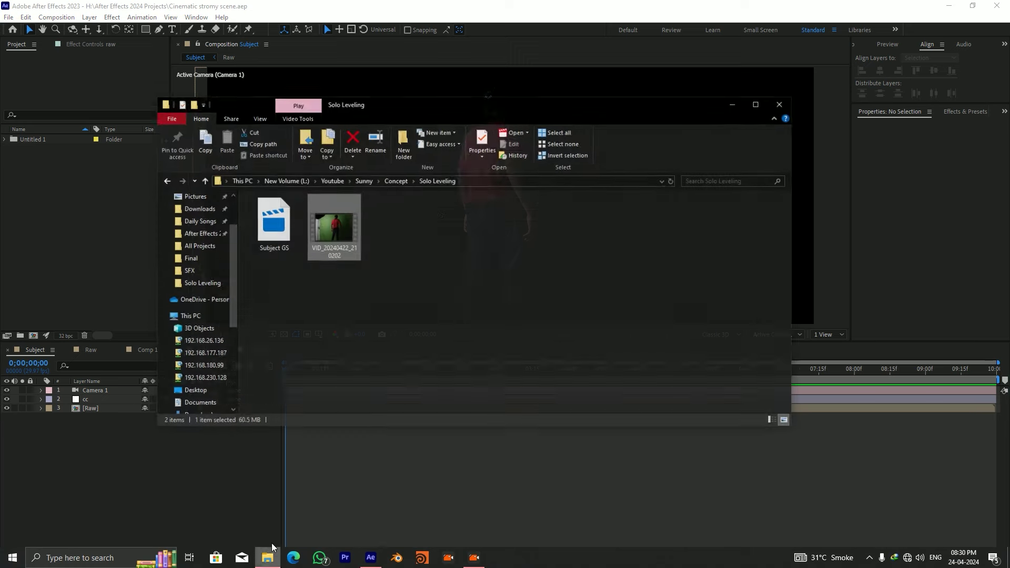
drag(465, 94, 564, 92)
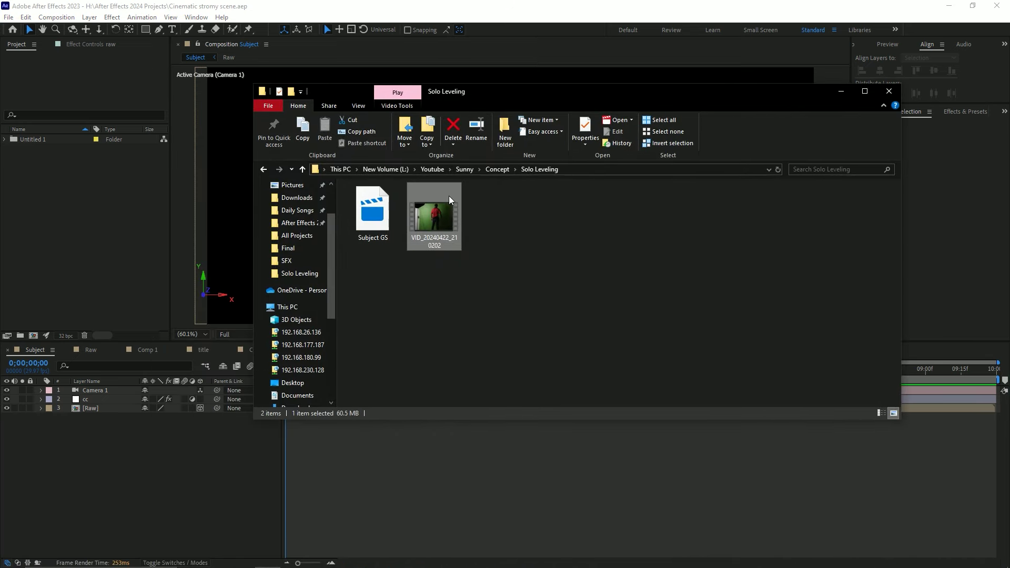
drag(530, 245, 139, 209)
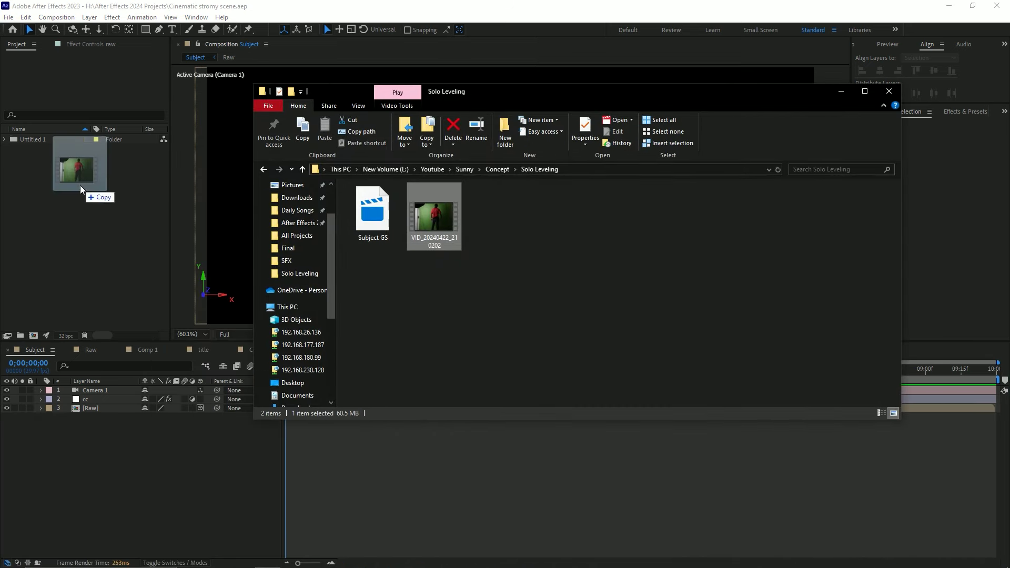
drag(80, 185, 78, 179)
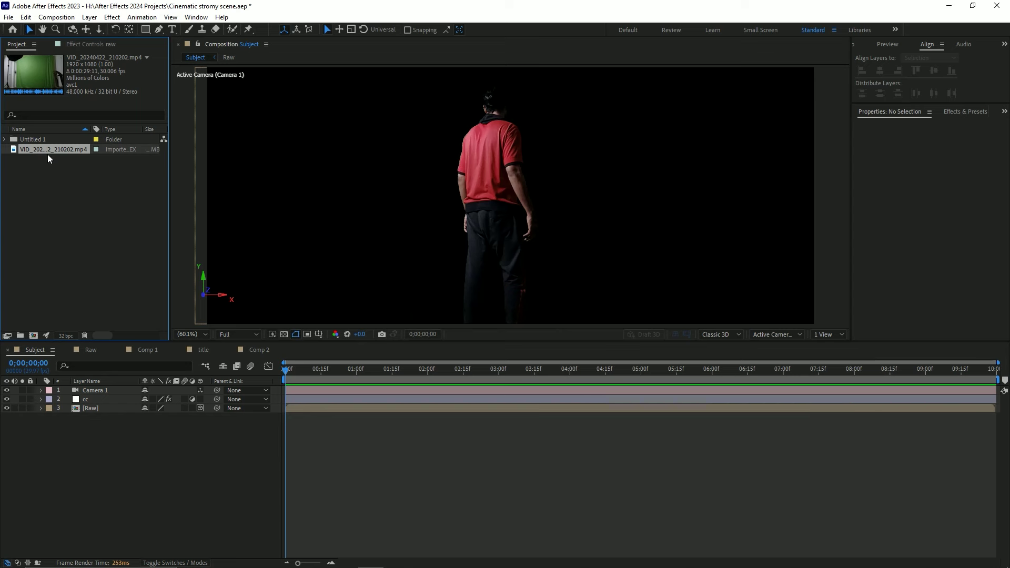
Rename the imported clip to 'raw'.
key(Return)
text(raw)
key(Return)
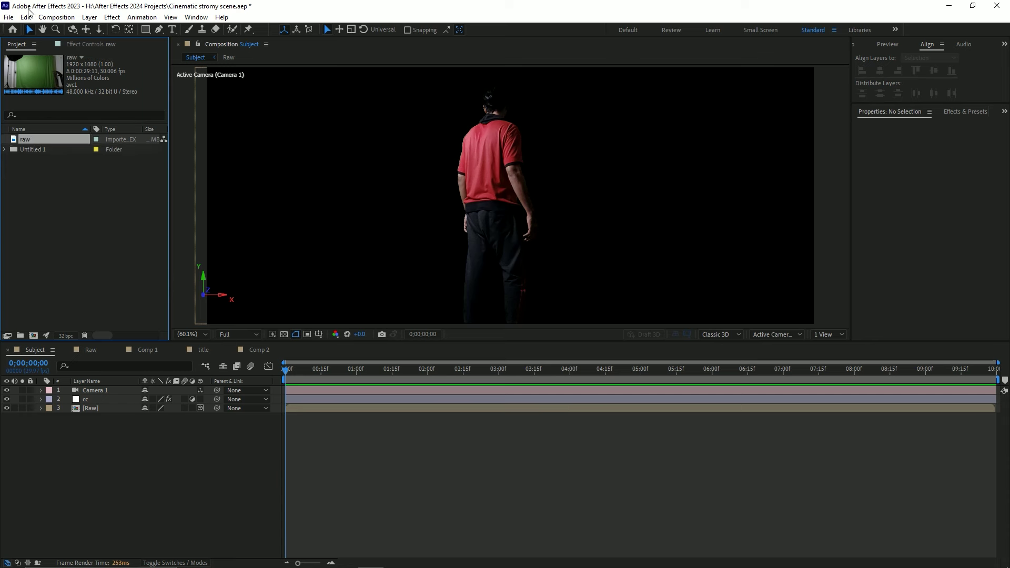
click(15, 177)
click(36, 140)
click(85, 485)
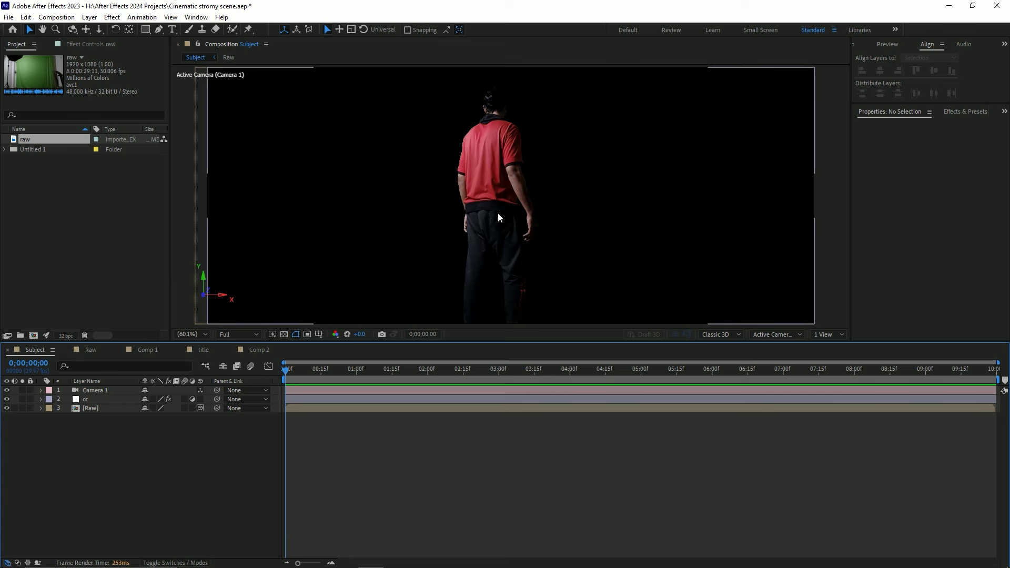
key(comma)
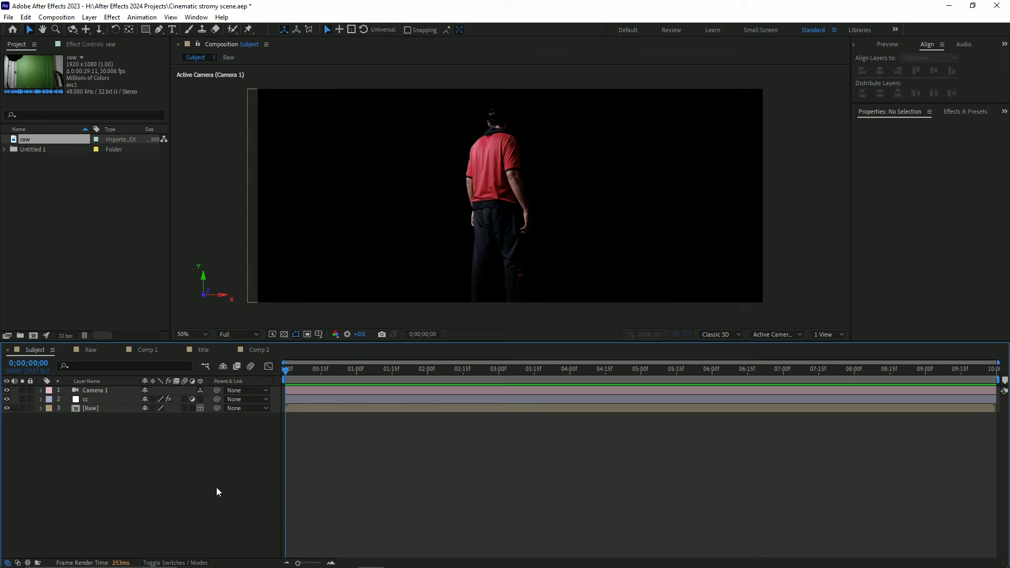
drag(29, 141, 142, 201)
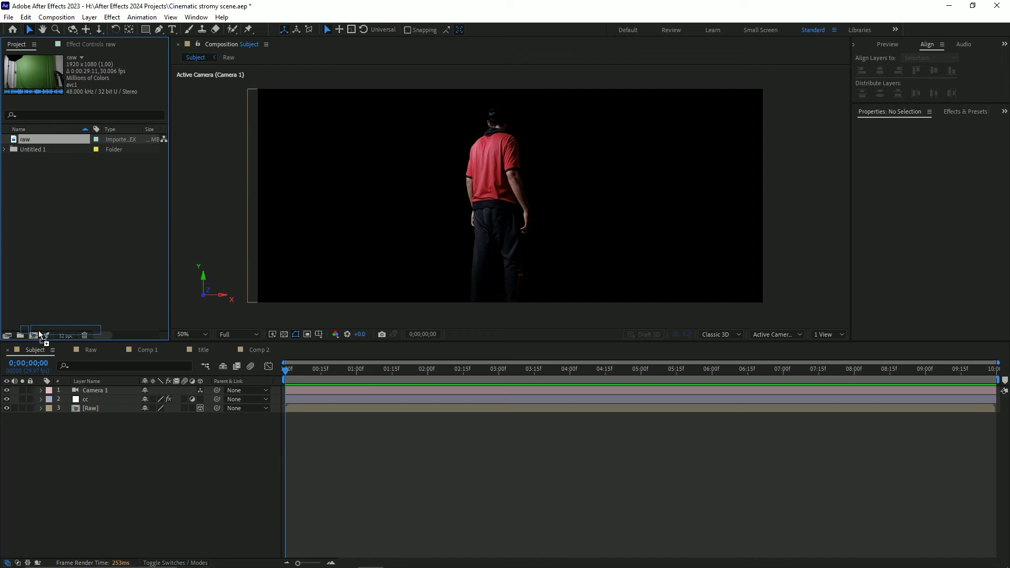
drag(36, 308, 50, 255)
click(61, 236)
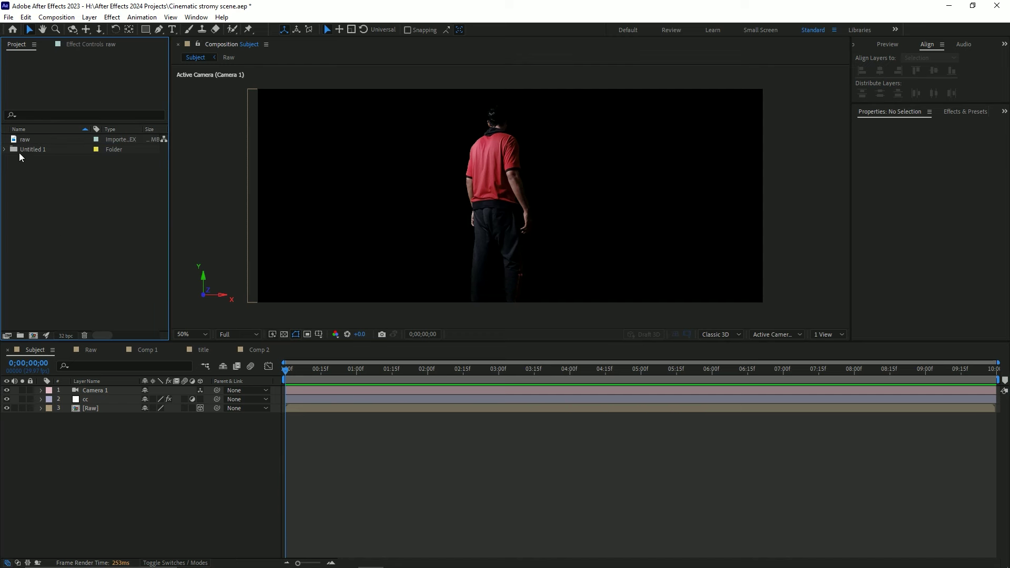
mouse_move(169, 165)
mouse_down()
mouse_move(169, 179)
mouse_move(187, 180)
mouse_up()
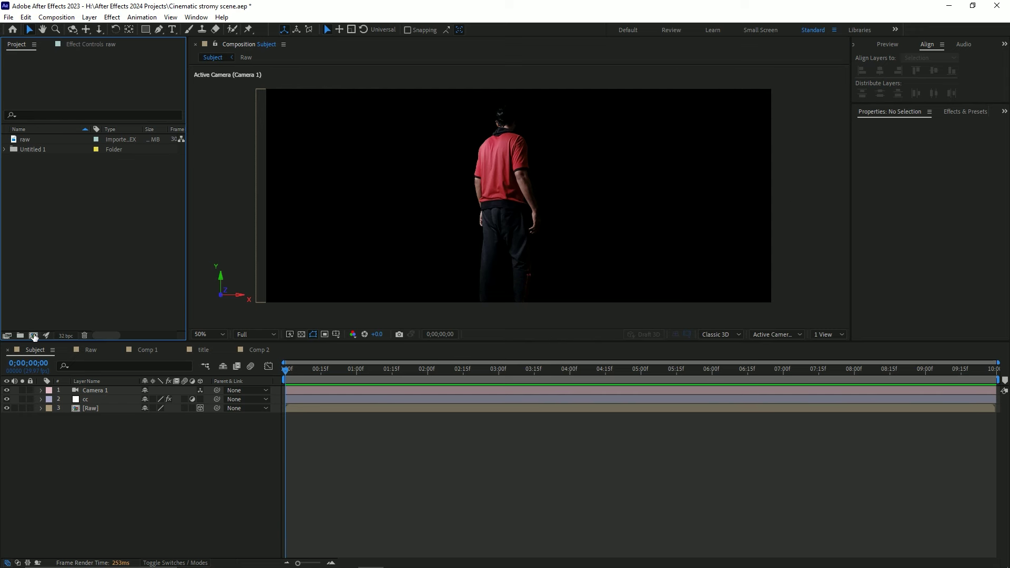
Create Comp 3 at 1920×812 lasting 0;00;10;01 and add the raw clip as its layer.
click(33, 335)
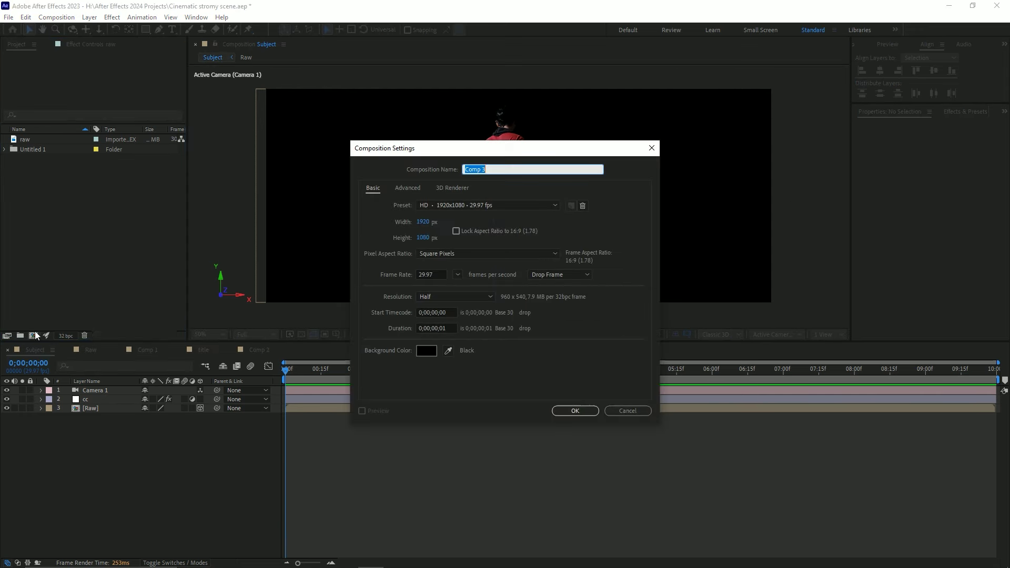
click(422, 238)
text(8)
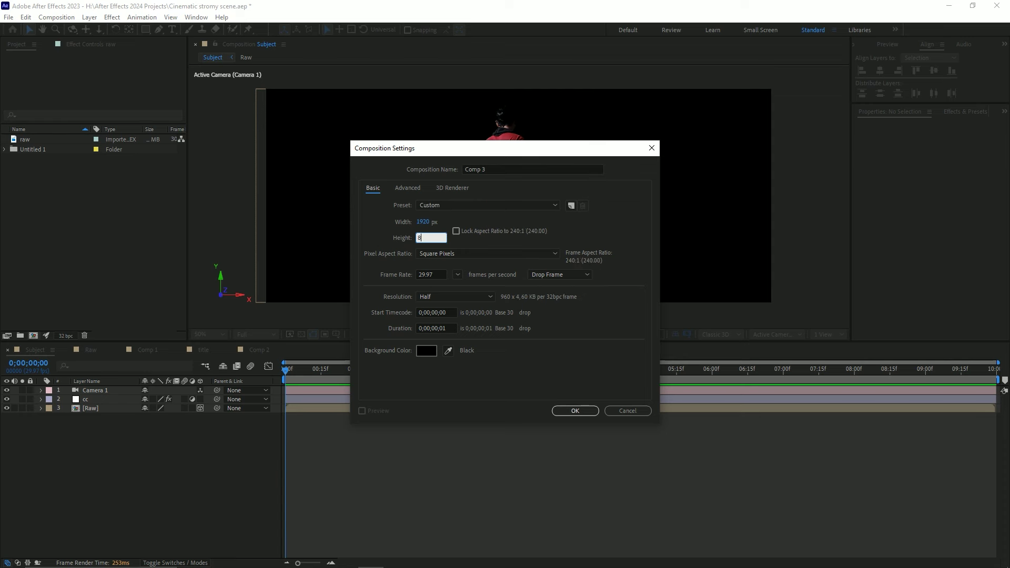
text(12)
click(589, 355)
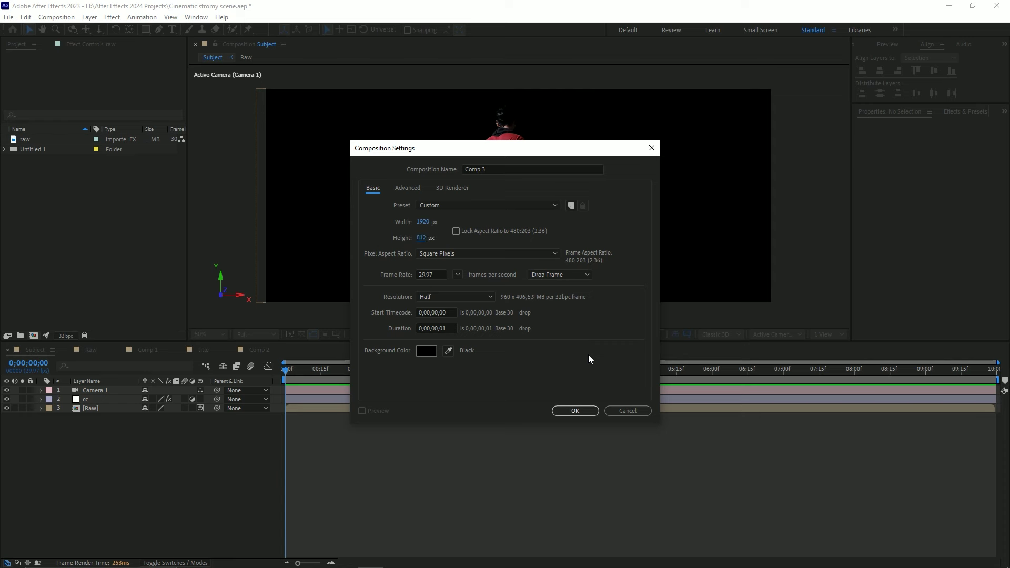
click(435, 326)
click(434, 326)
text(1)
click(575, 410)
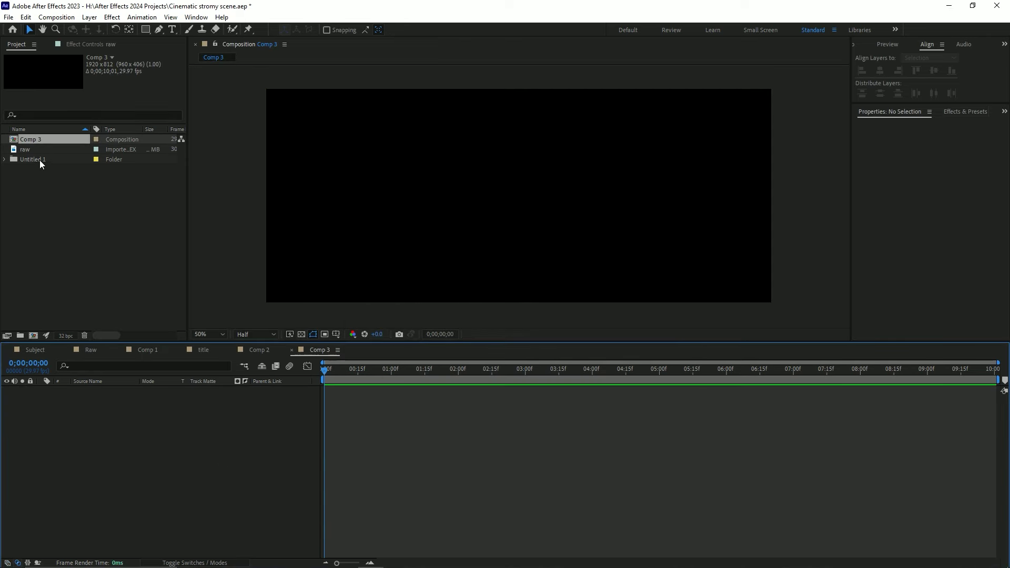
mouse_move(21, 150)
mouse_down()
mouse_move(191, 446)
mouse_move(99, 413)
mouse_up()
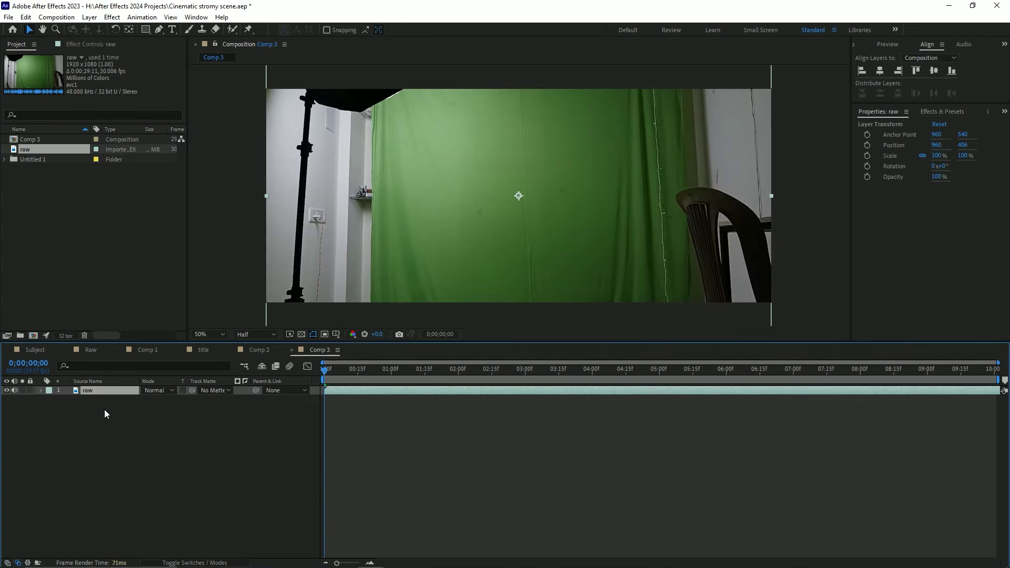
Mute the raw layer's audio, scale it down to 75%, and save the project.
scroll(495, 295, down, 1)
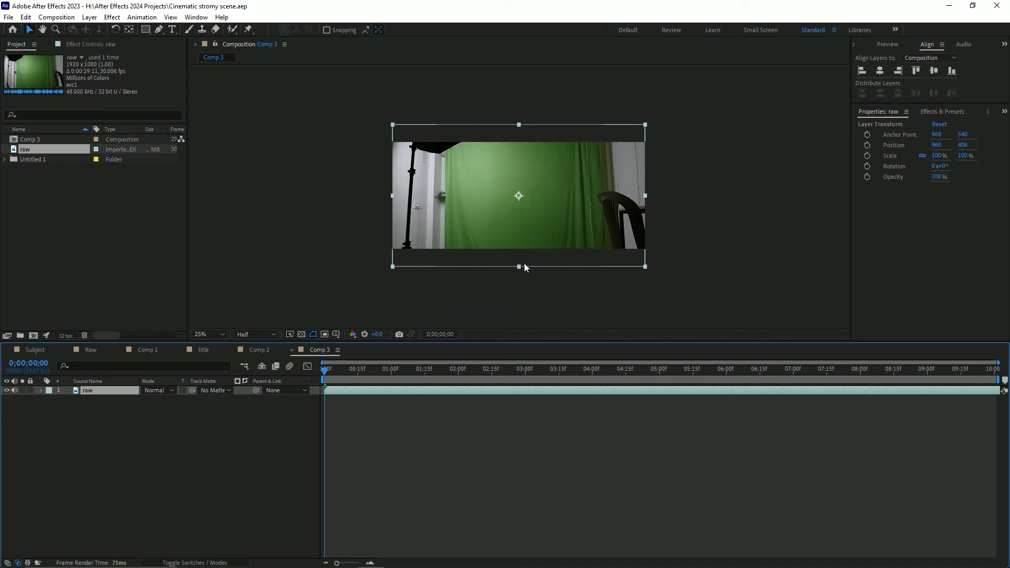
scroll(523, 265, up, 1)
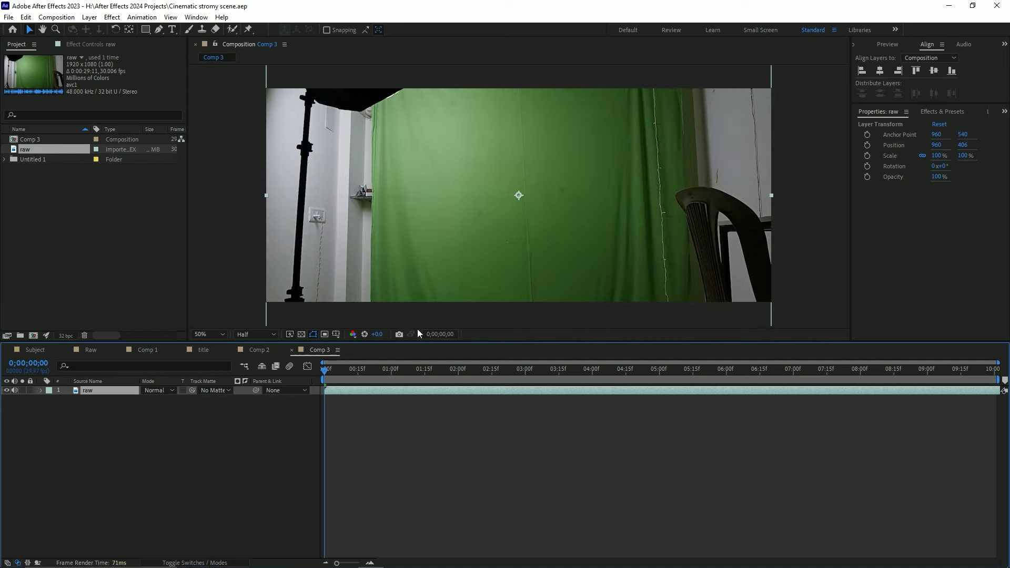
click(15, 390)
drag(467, 394, 173, 382)
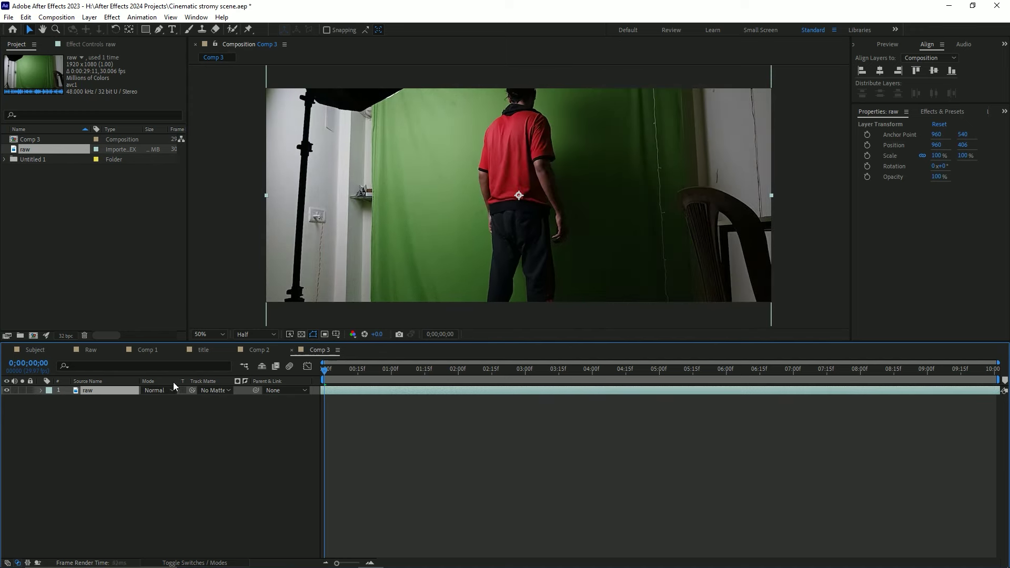
click(415, 305)
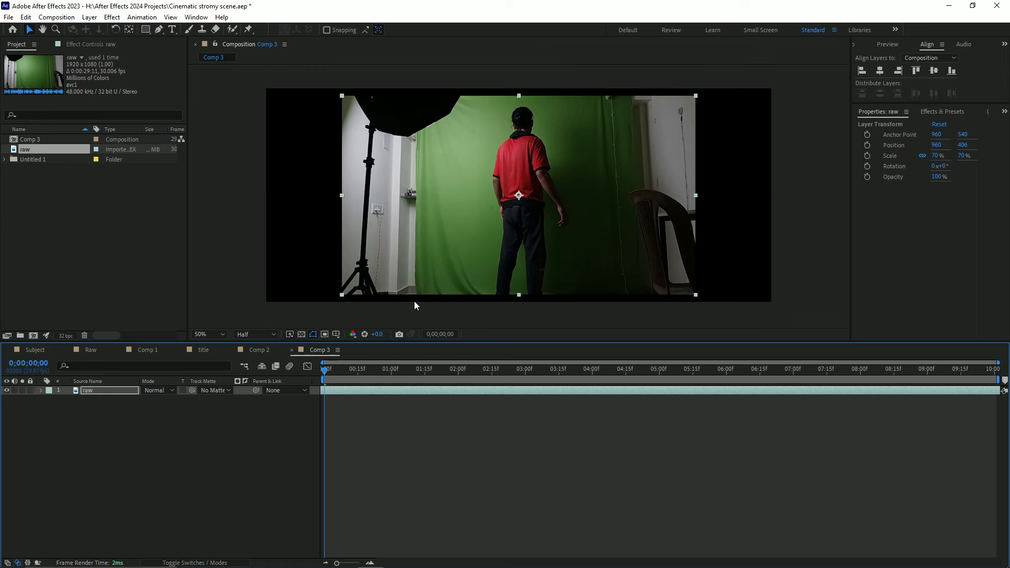
key(alt+KP_Subtract)
key(alt+KP_Subtract)
key(alt+KP_Subtract)
key(alt+KP_Subtract)
key(alt+KP_Subtract)
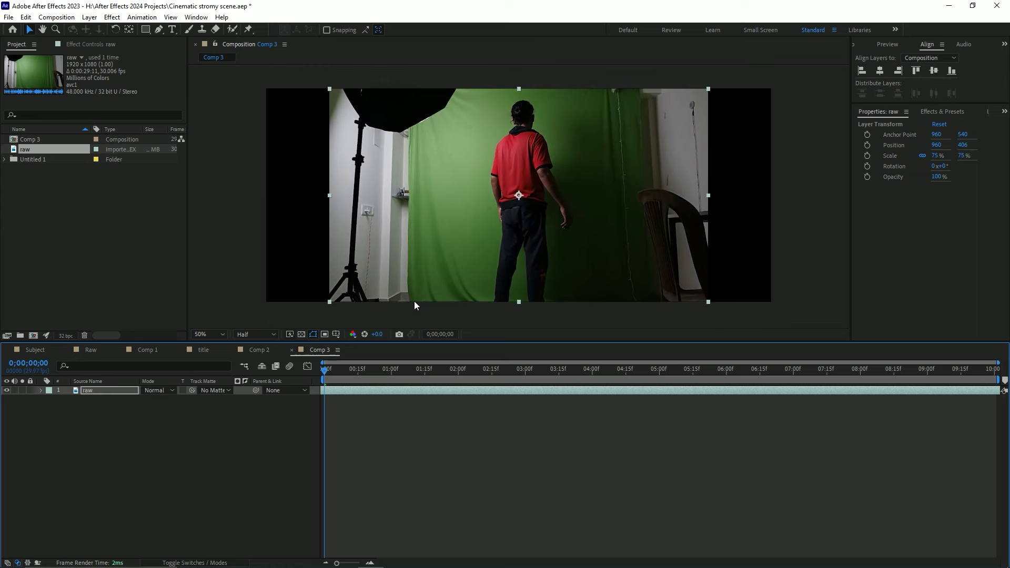
key(ctrl+s)
Slide the raw clip later in the timeline, then move it back to start at frame 0.
click(130, 394)
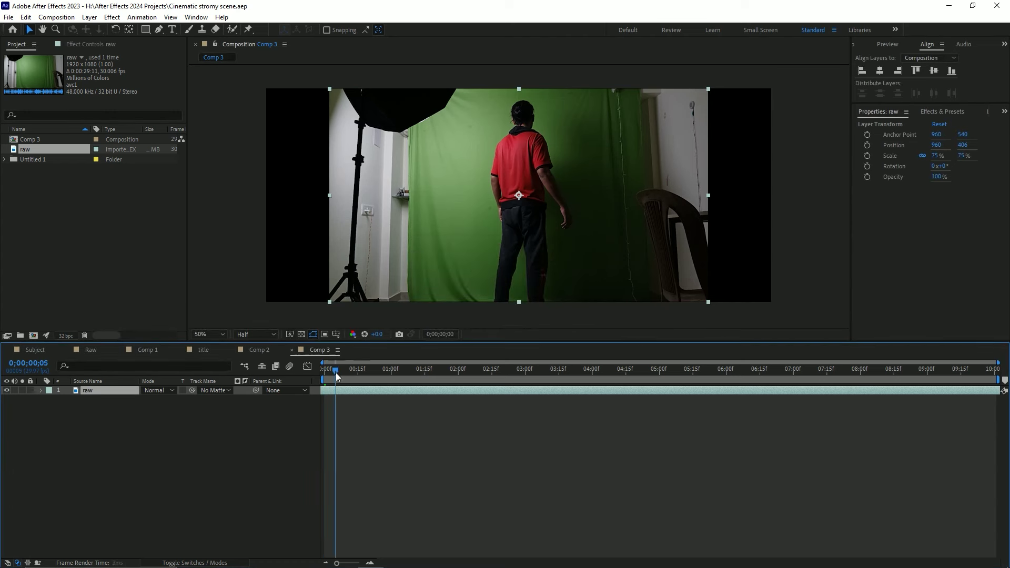
mouse_move(325, 370)
mouse_down()
mouse_move(322, 387)
mouse_move(302, 387)
mouse_move(323, 372)
mouse_up()
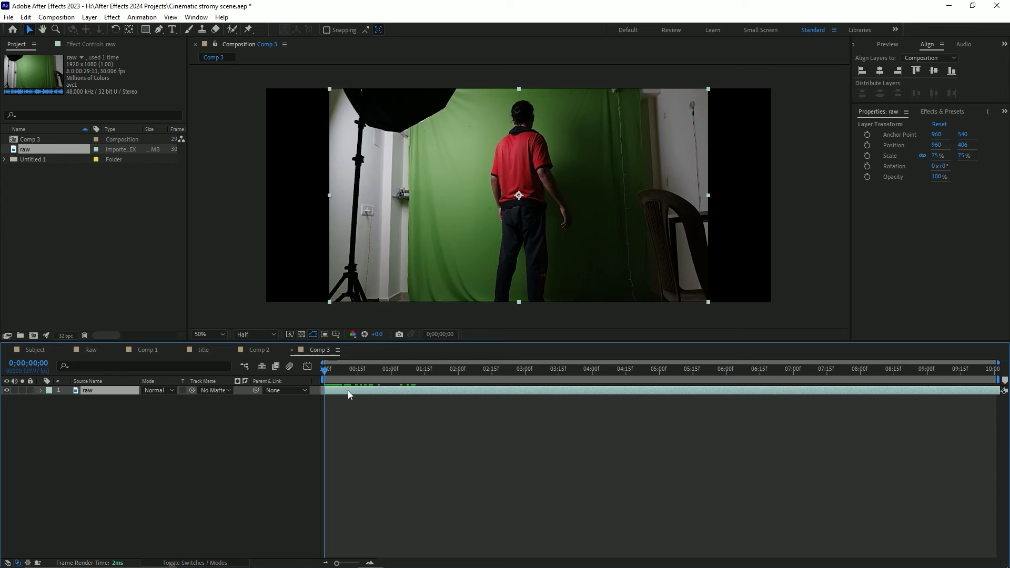
drag(348, 390, 423, 390)
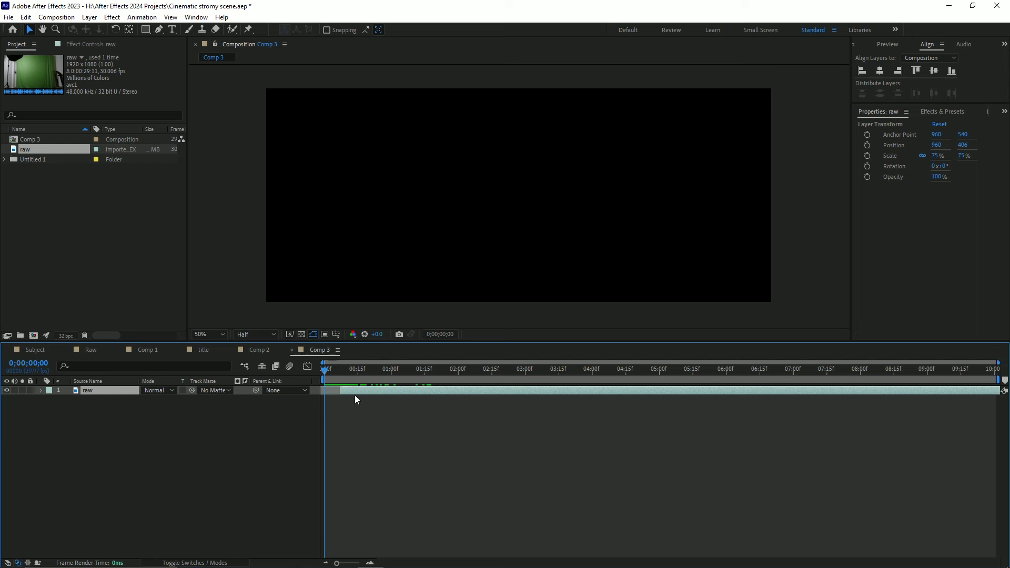
mouse_move(355, 394)
mouse_down()
mouse_move(338, 392)
mouse_move(995, 371)
mouse_up()
click(339, 371)
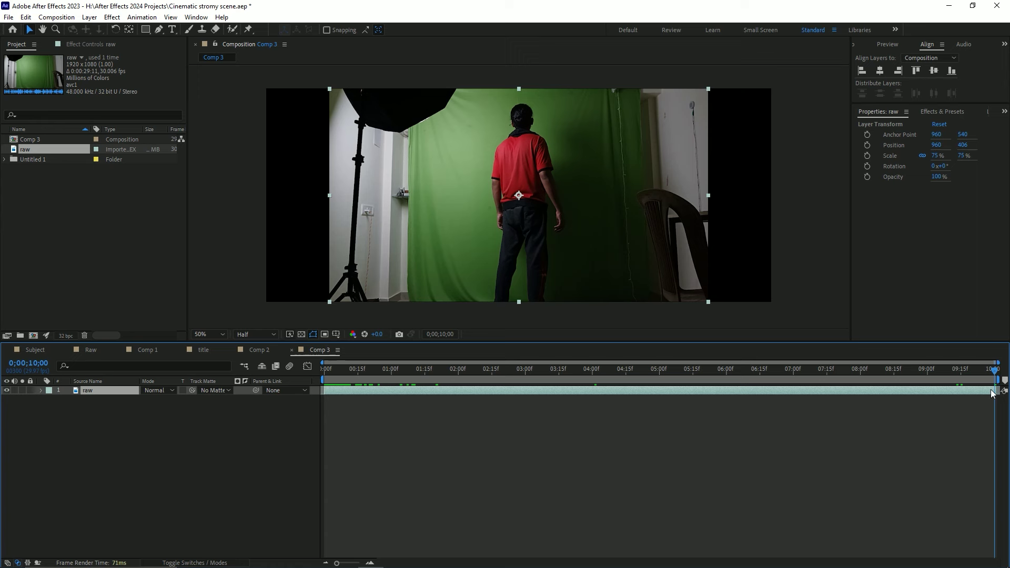
click(624, 371)
key(alt+bracketright)
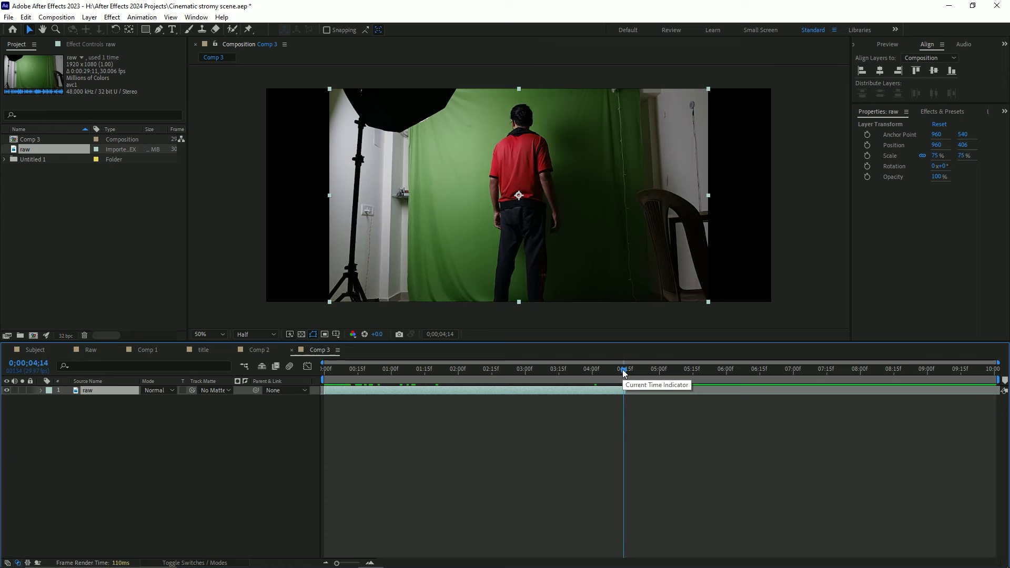
drag(624, 372, 590, 373)
key(alt+bracketleft)
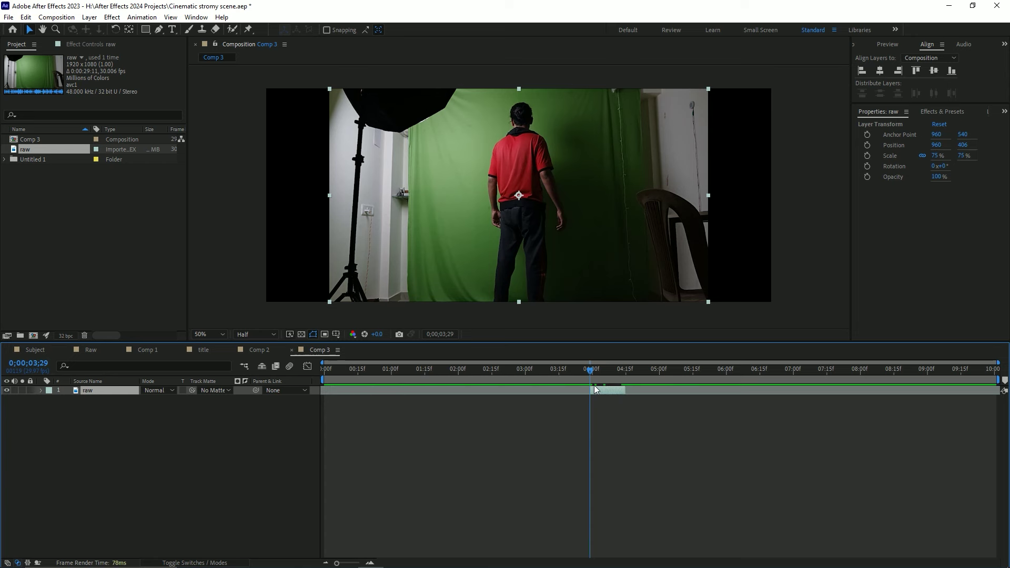
key(ctrl+z)
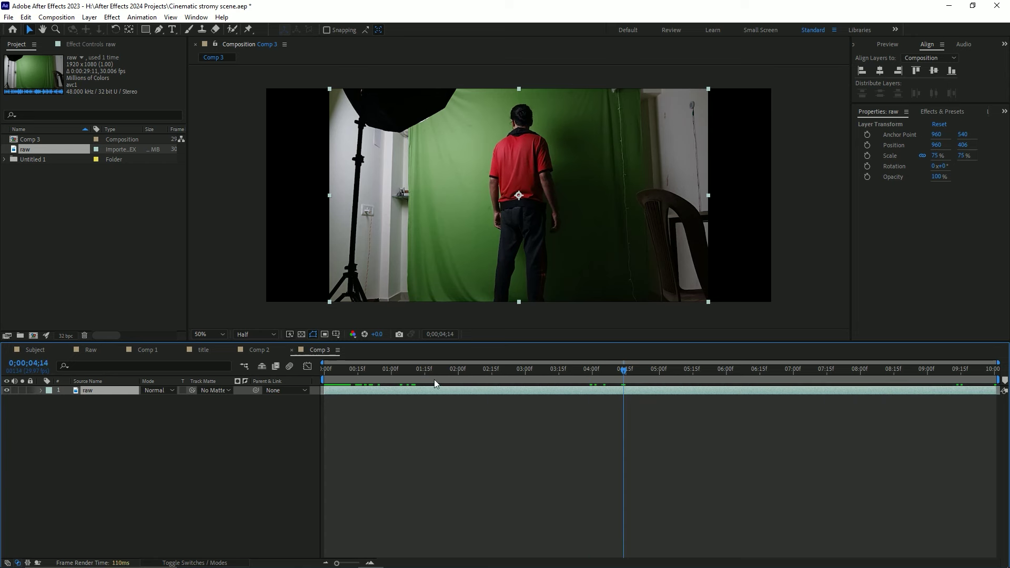
mouse_move(369, 371)
mouse_down()
mouse_move(532, 370)
mouse_move(825, 406)
mouse_move(438, 407)
mouse_move(914, 396)
mouse_up()
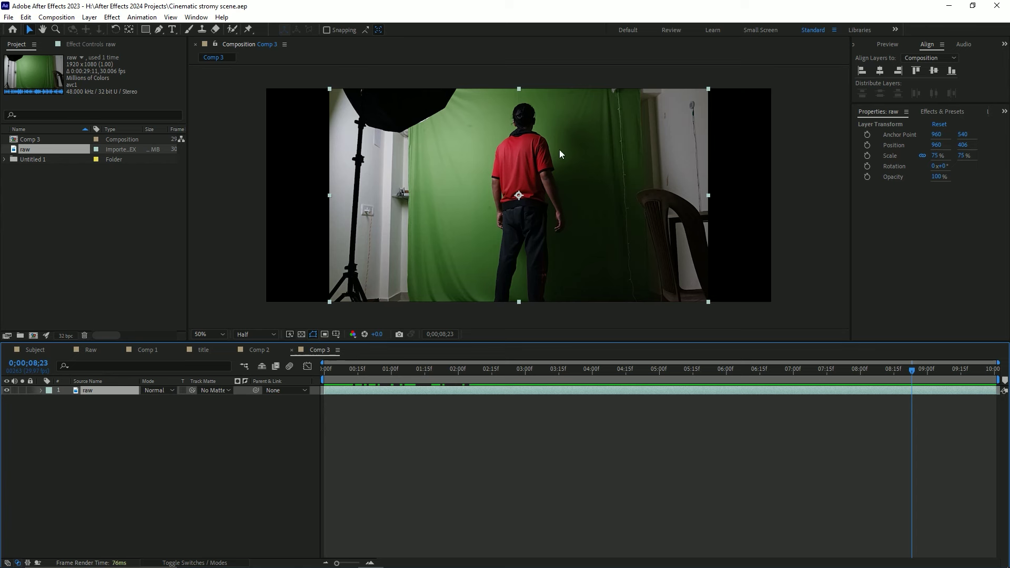
Open the Subject composition, inspect the cc layer's Levels and Curves effects, and toggle its visibility.
click(32, 349)
click(302, 374)
mouse_move(302, 375)
mouse_down()
mouse_move(636, 375)
mouse_move(476, 401)
mouse_up()
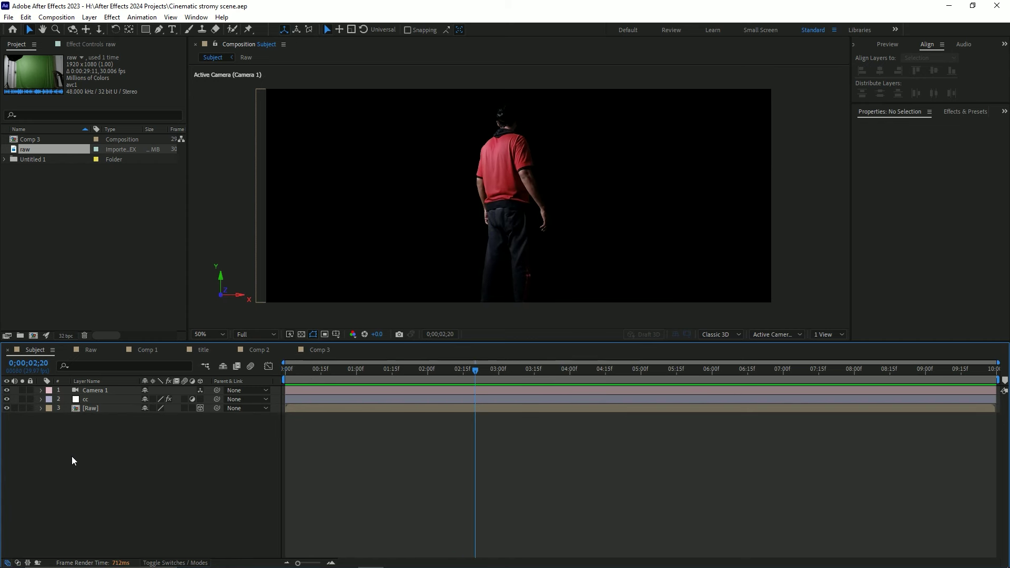
click(92, 400)
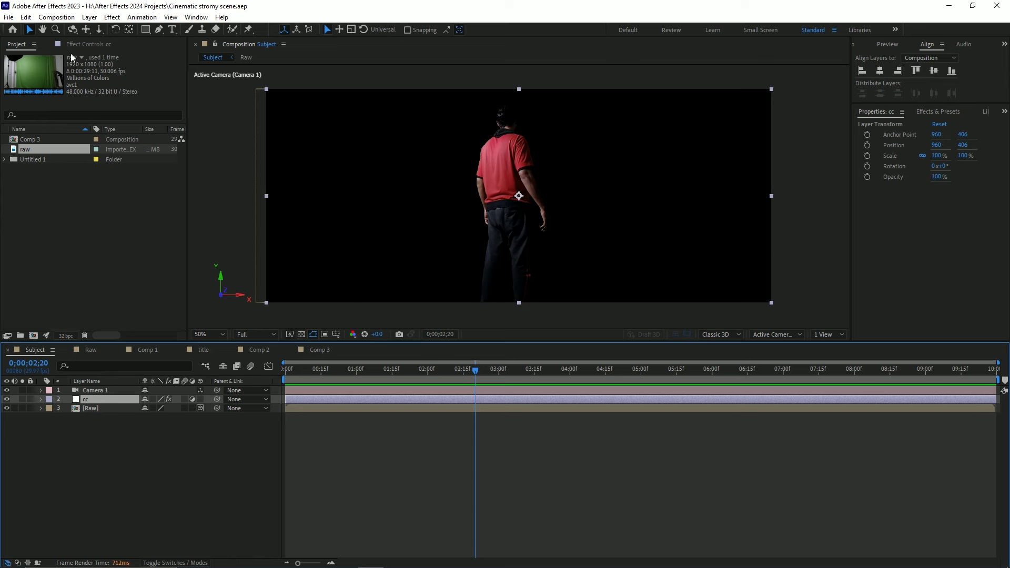
click(84, 45)
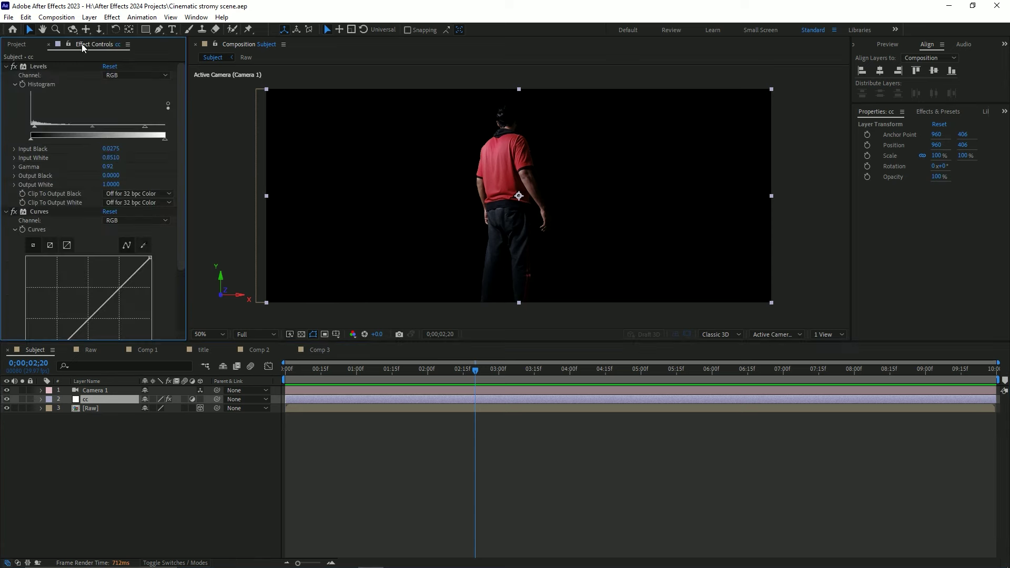
click(5, 67)
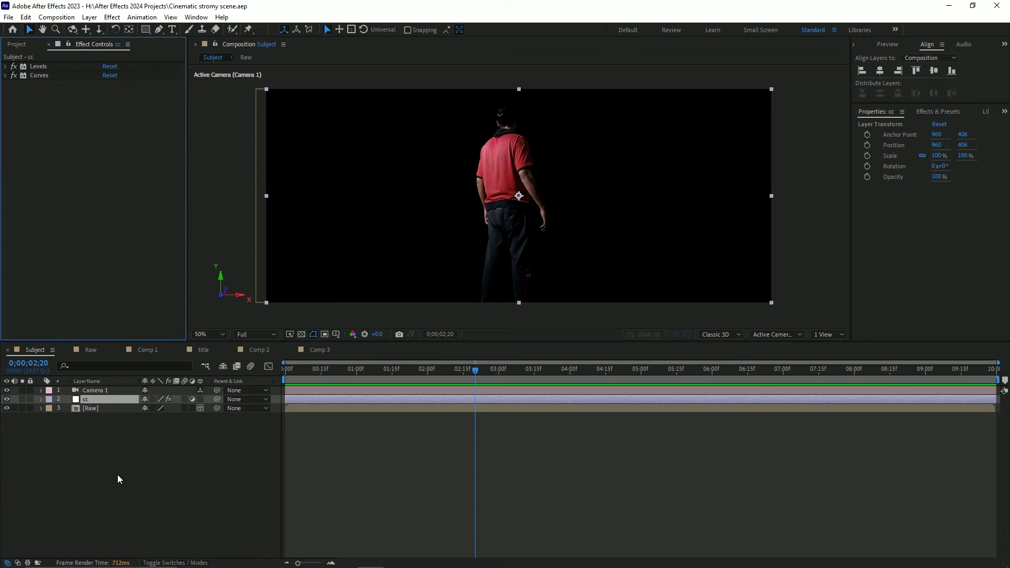
click(7, 401)
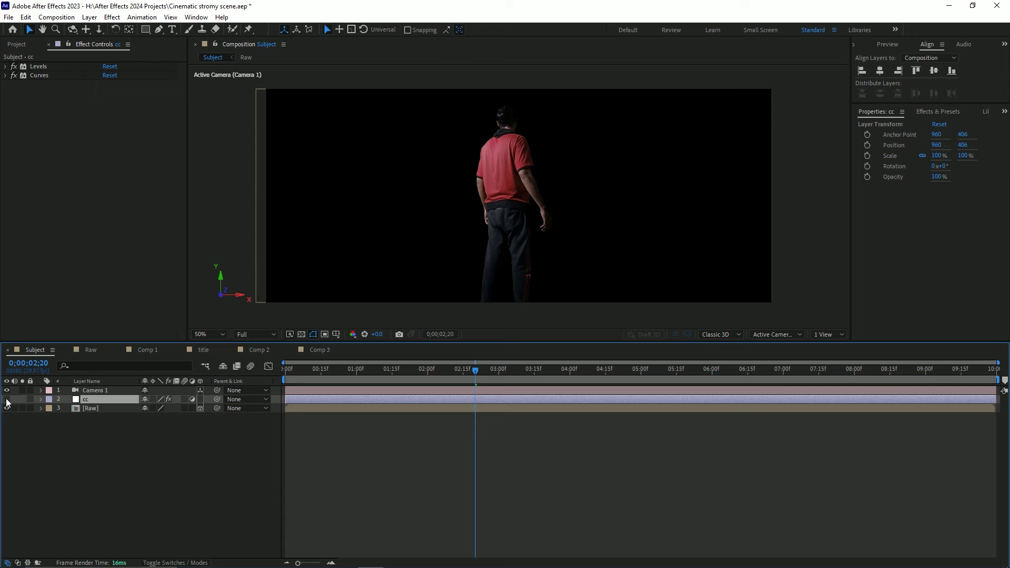
click(7, 400)
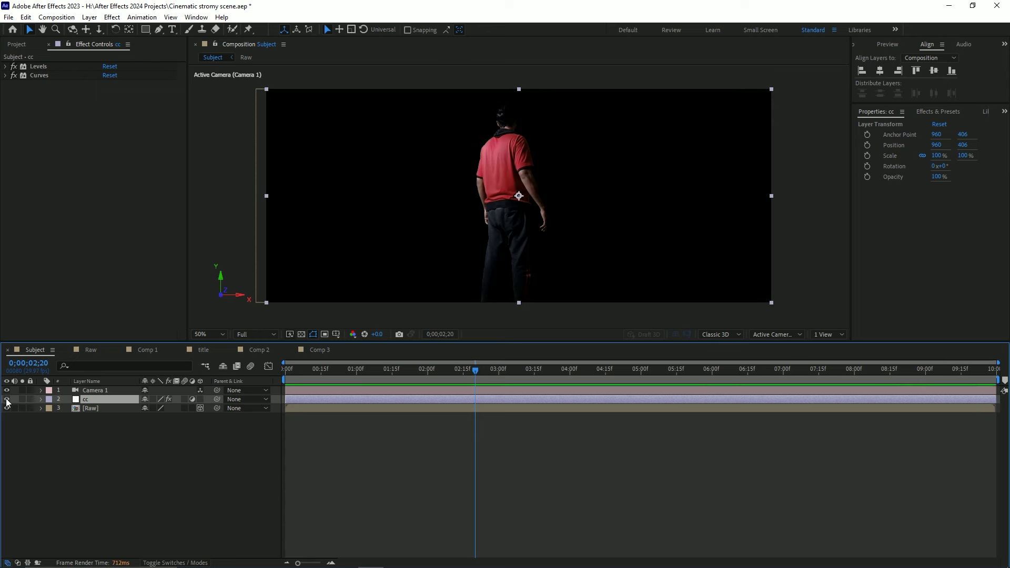
Save the project and add the Subject comp to the Render Queue.
key(ctrl+s)
mouse_move(363, 371)
mouse_down()
mouse_move(297, 371)
mouse_move(921, 371)
mouse_move(187, 374)
mouse_move(891, 377)
mouse_move(290, 367)
mouse_move(632, 370)
mouse_move(286, 371)
mouse_move(333, 382)
mouse_move(274, 389)
mouse_move(503, 384)
mouse_move(266, 389)
mouse_move(864, 401)
mouse_move(239, 382)
mouse_move(508, 407)
mouse_move(223, 404)
mouse_up()
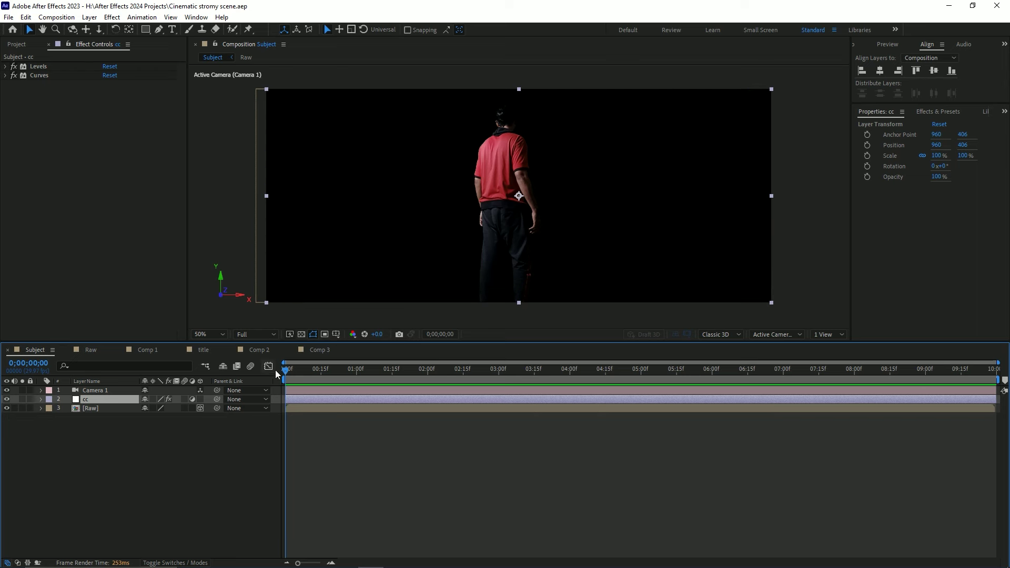
drag(305, 368, 299, 368)
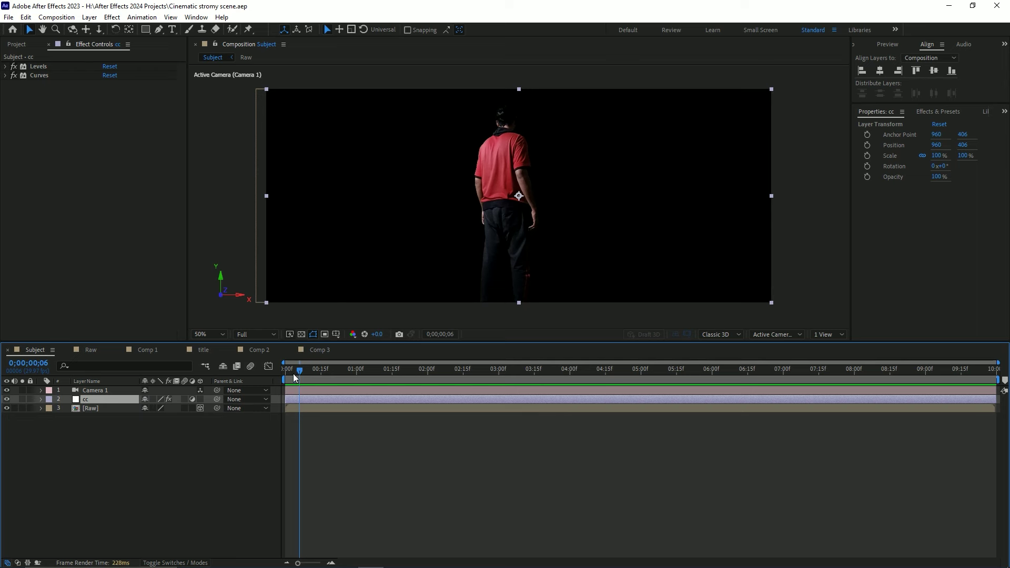
drag(300, 373, 298, 374)
click(191, 474)
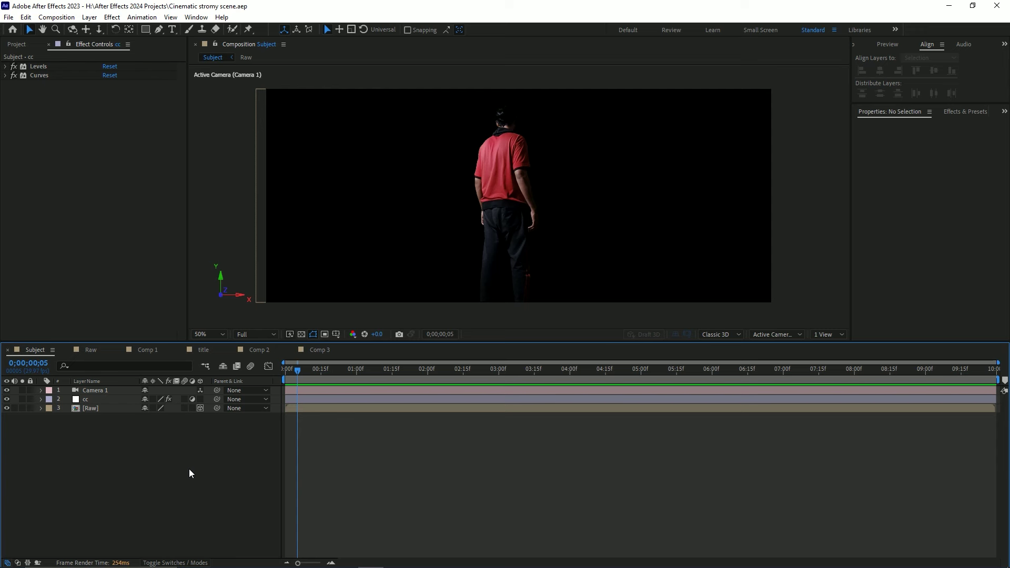
key(ctrl+m)
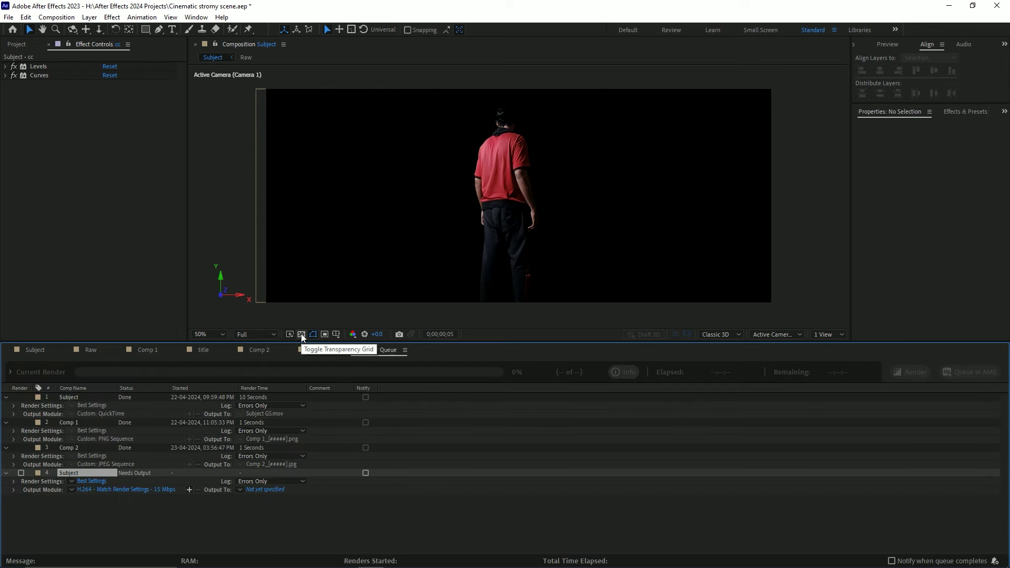
Toggle the transparency grid on and off in the Subject composition to check the keyed subject.
click(36, 350)
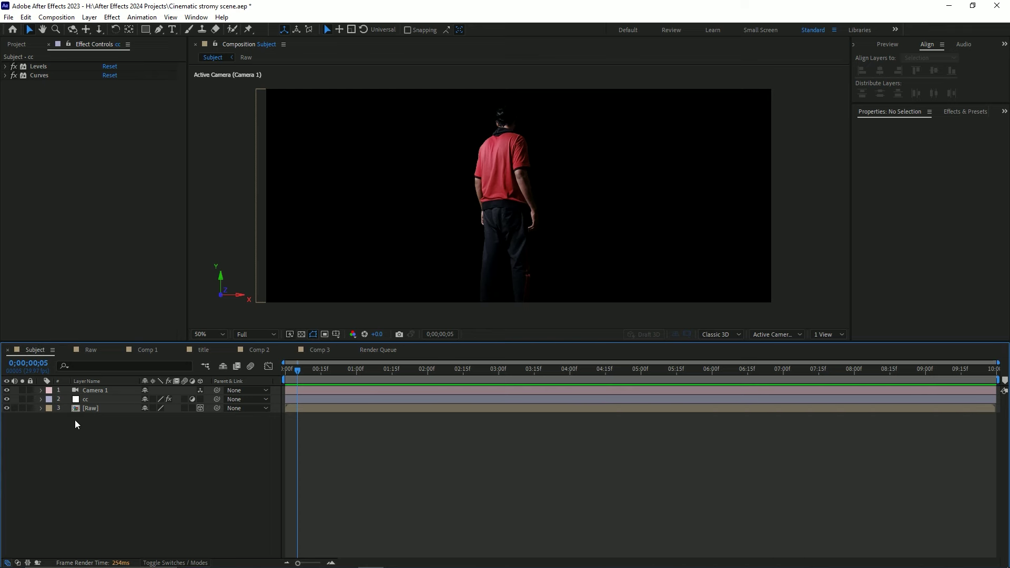
click(302, 336)
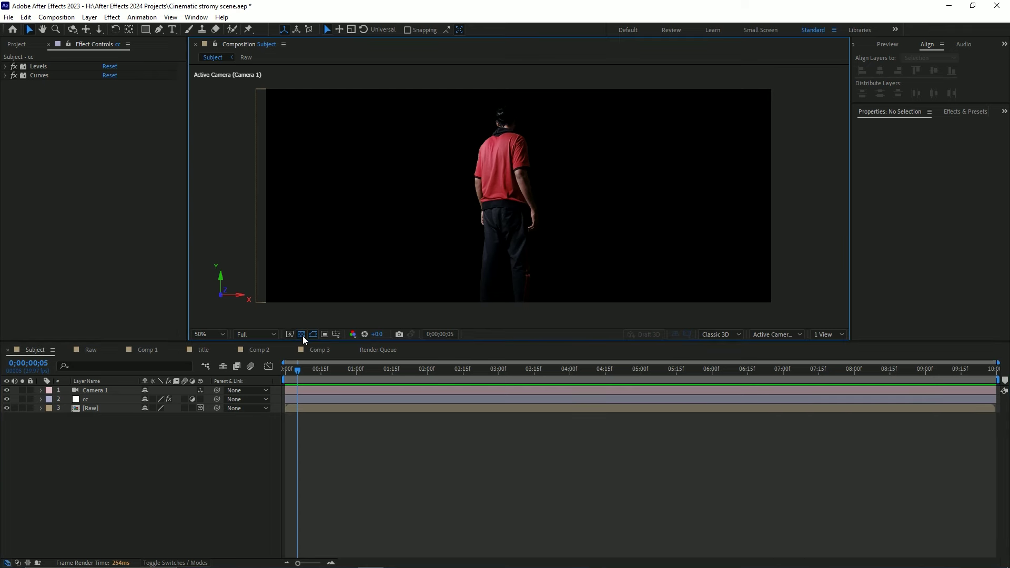
click(302, 336)
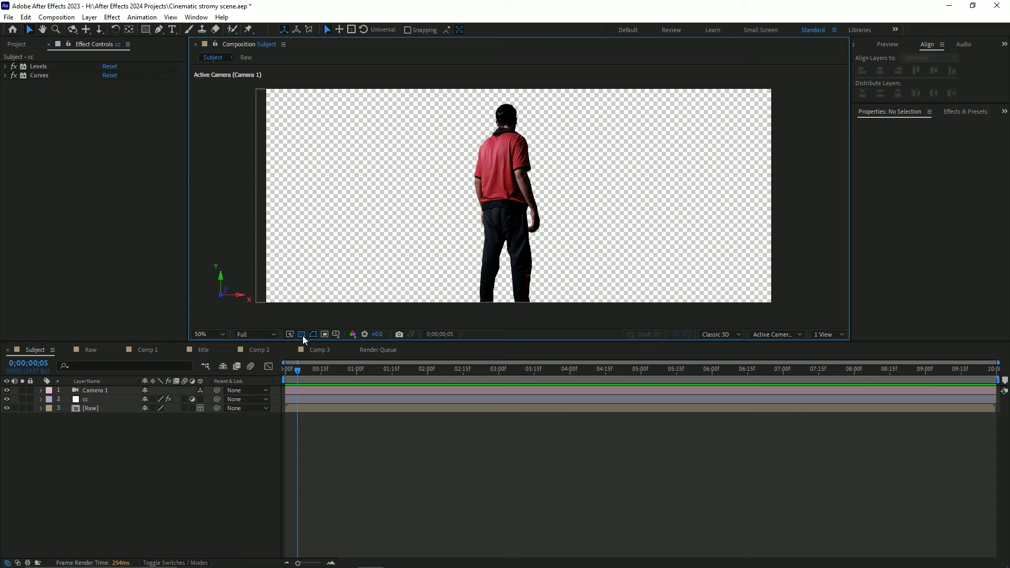
click(302, 336)
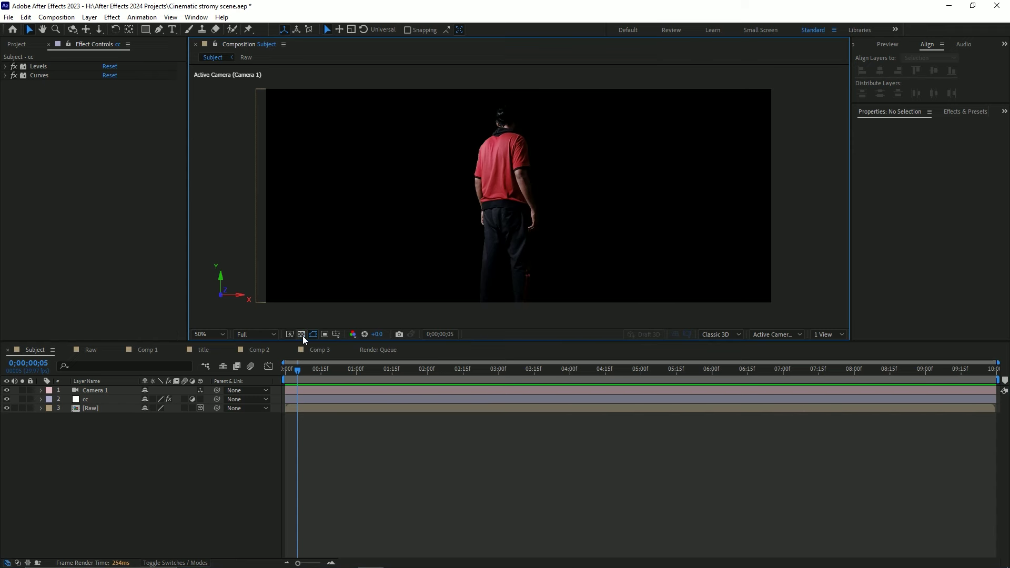
click(303, 336)
click(302, 336)
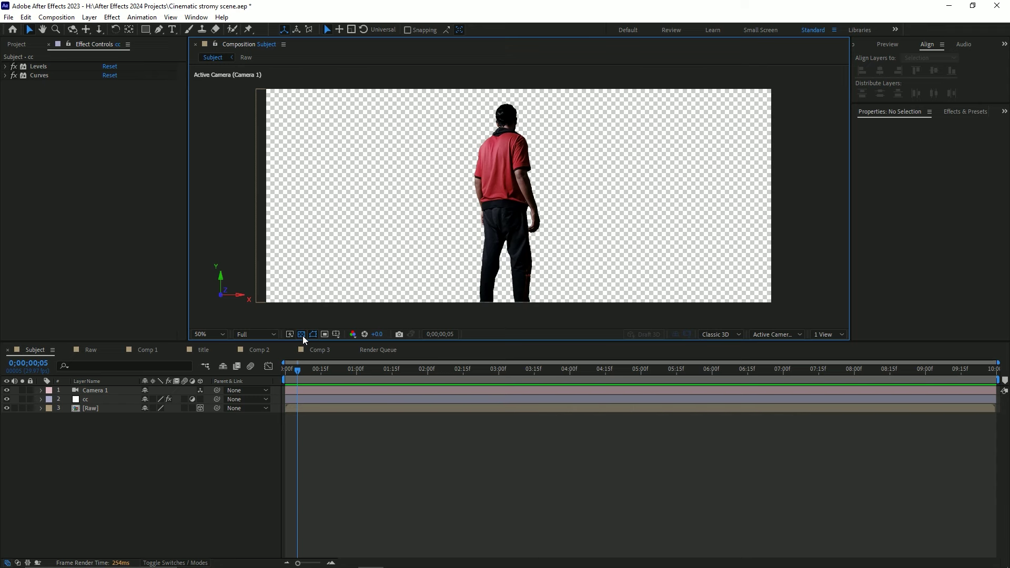
click(302, 336)
click(302, 336)
click(228, 443)
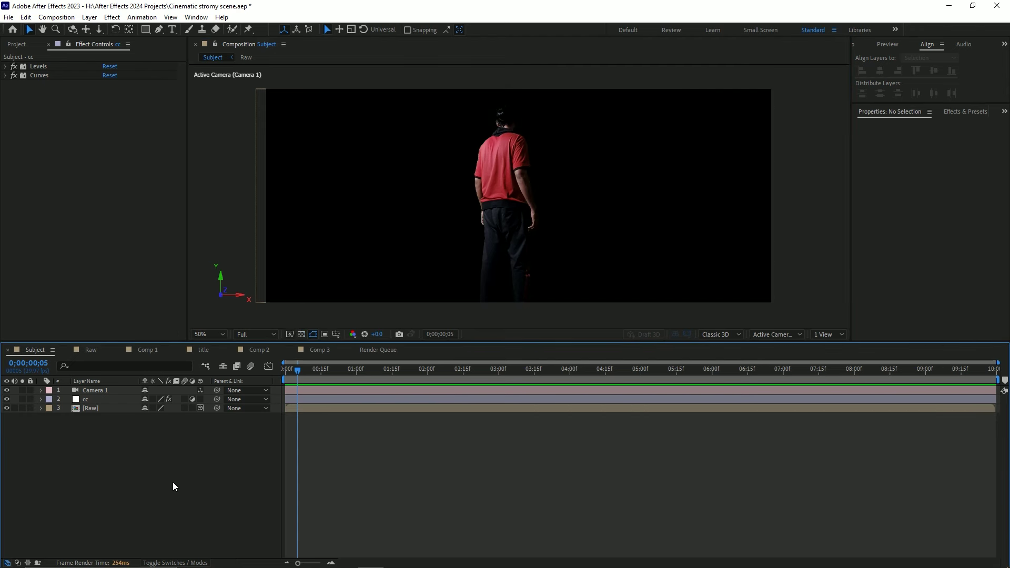
Queue Subject again with Output Module set to QuickTime, RGB + Alpha channels, audio off.
key(ctrl+m)
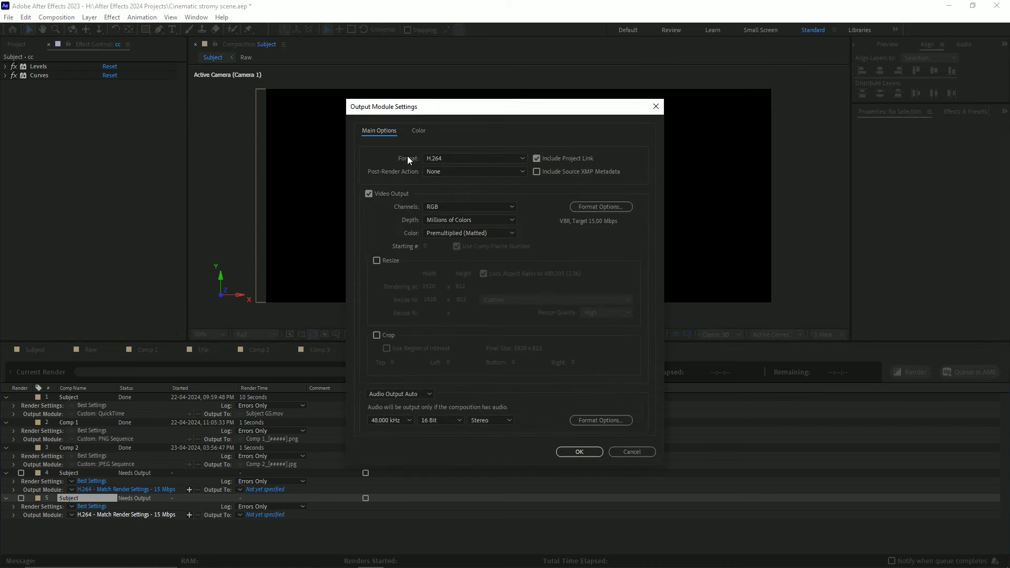
click(460, 157)
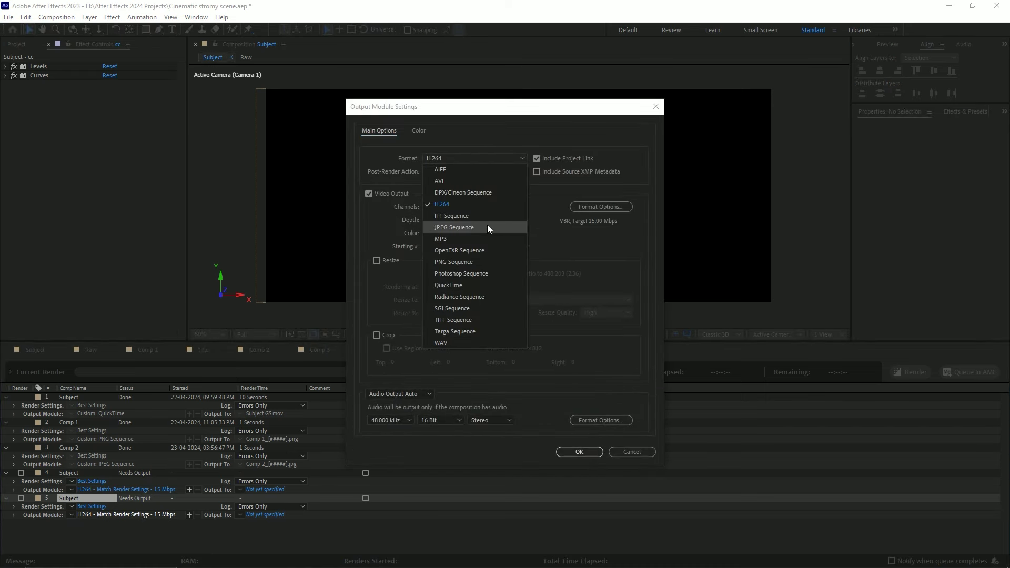
click(472, 290)
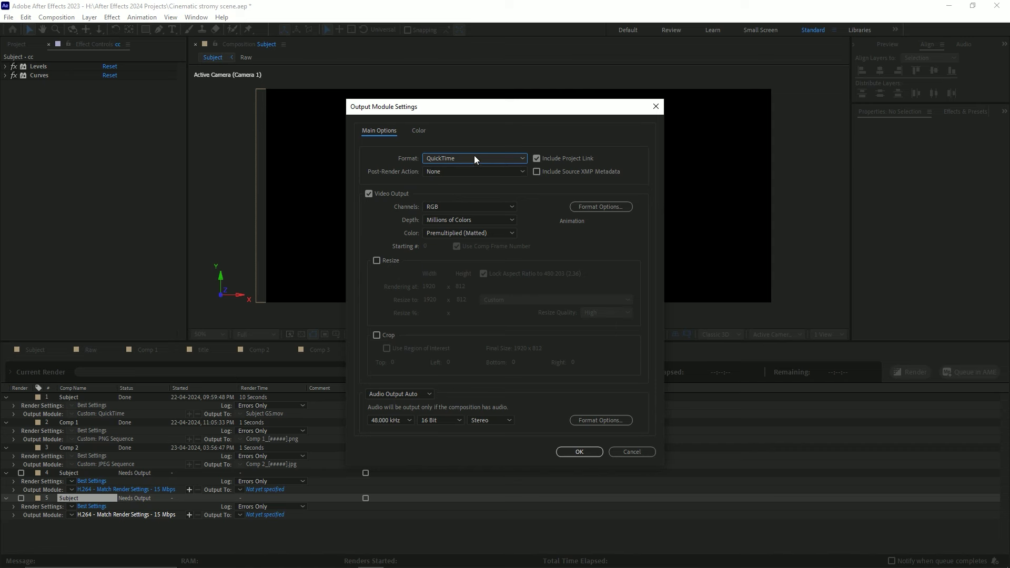
click(460, 205)
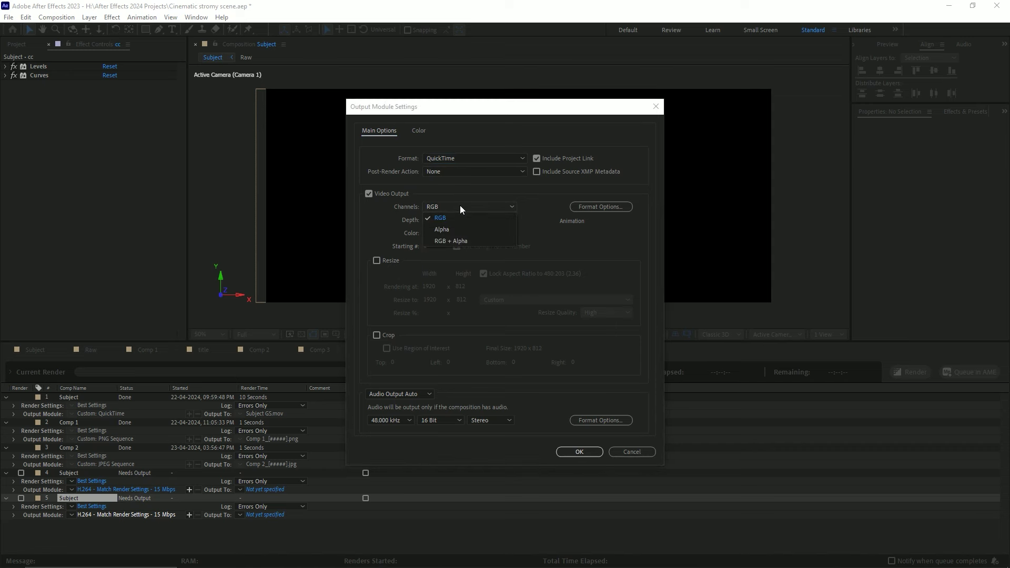
click(454, 236)
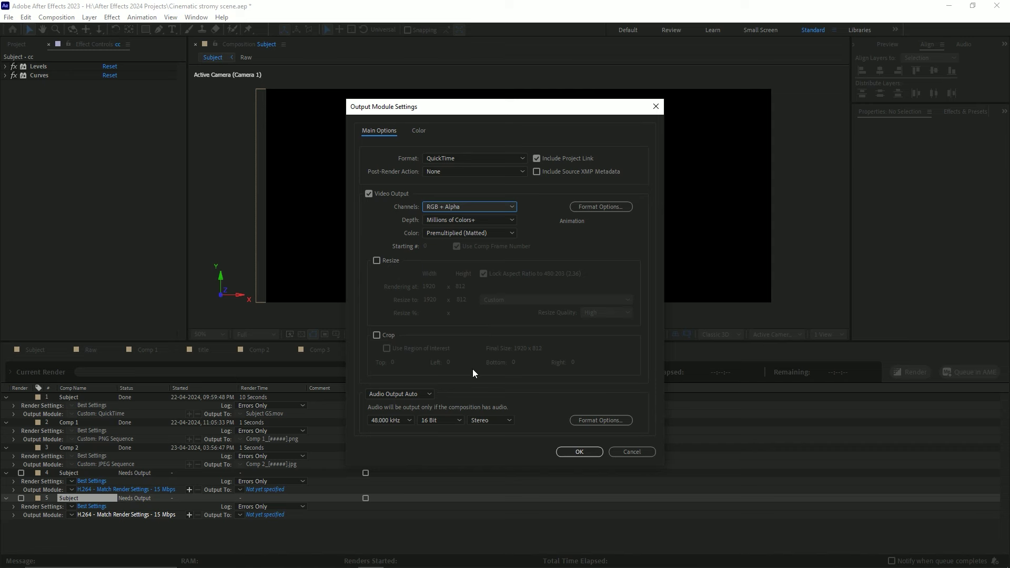
click(403, 394)
click(408, 426)
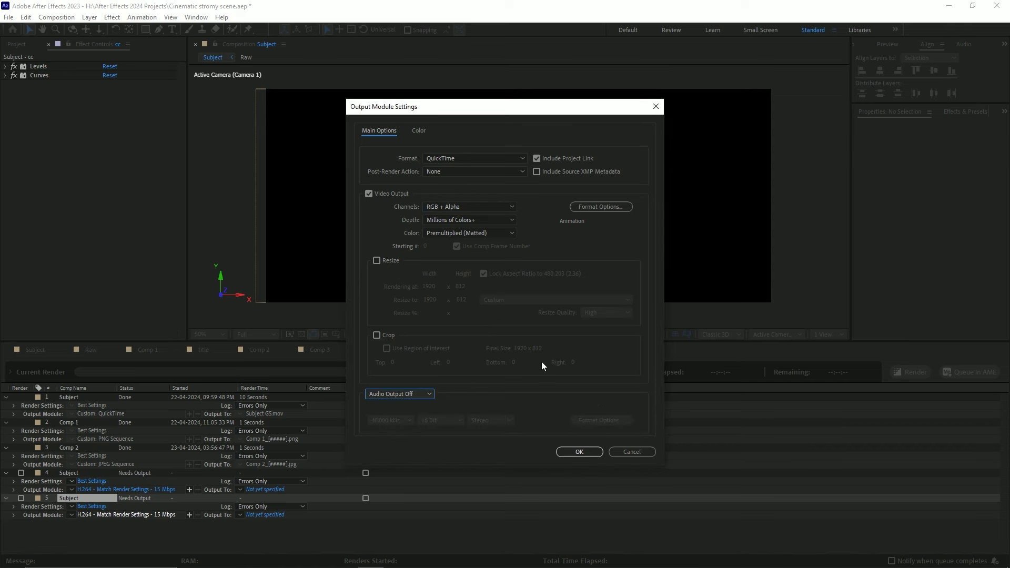
click(580, 449)
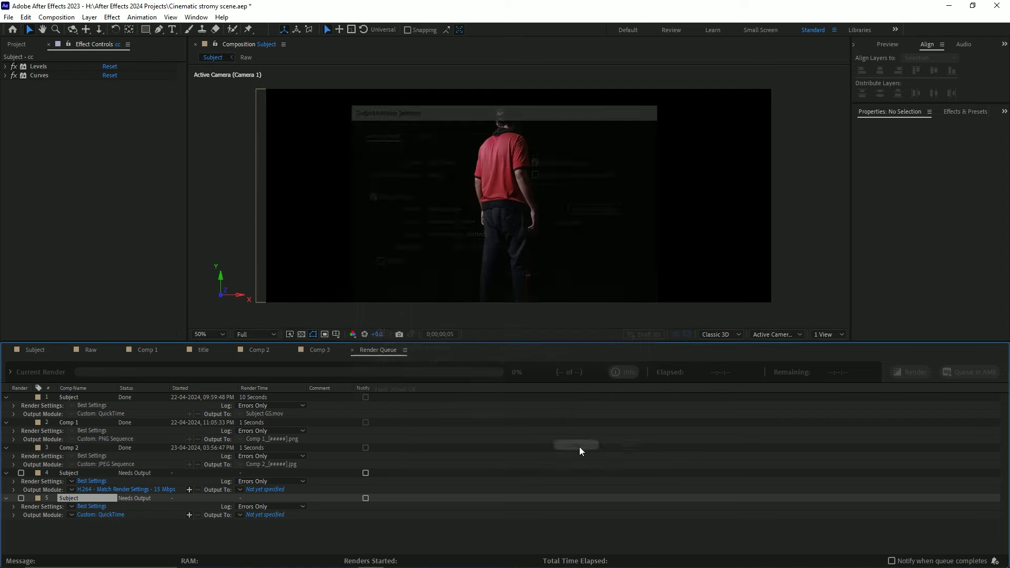
click(274, 516)
scroll(154, 157, down, 5)
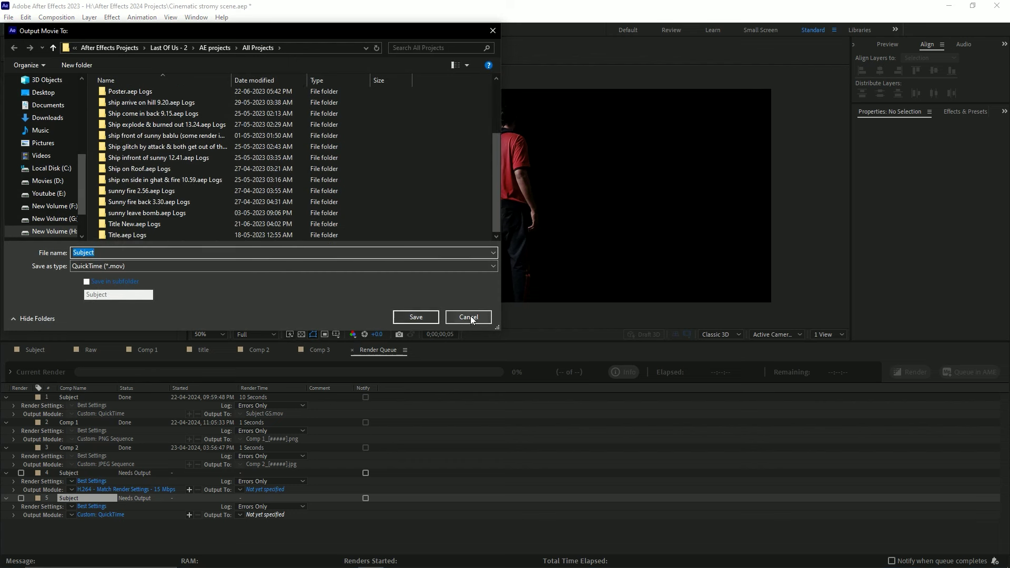
click(457, 318)
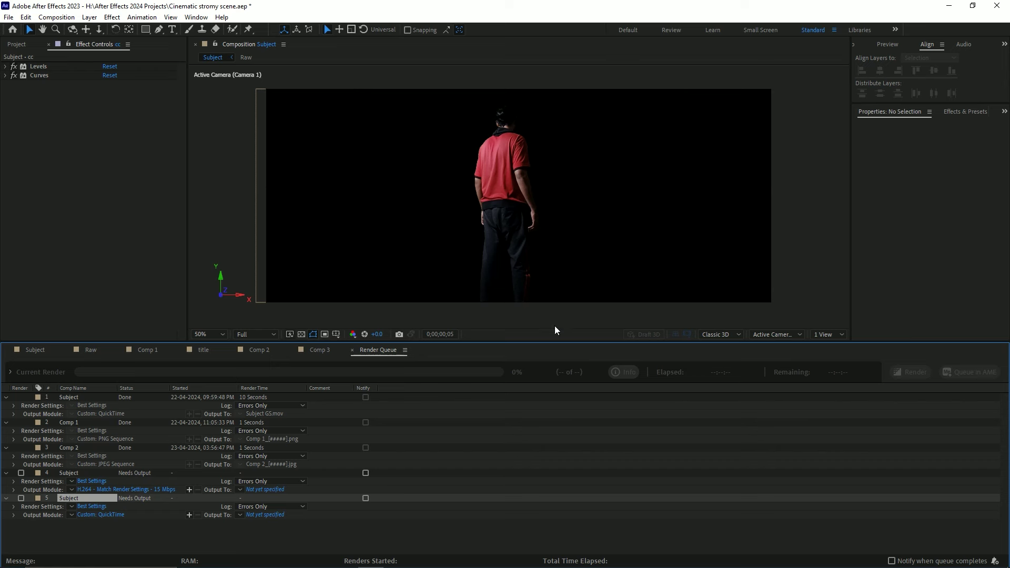
Save and close the After Effects project, minimize the Solo Leveling folder, and refresh the desktop.
key(ctrl+s)
click(998, 6)
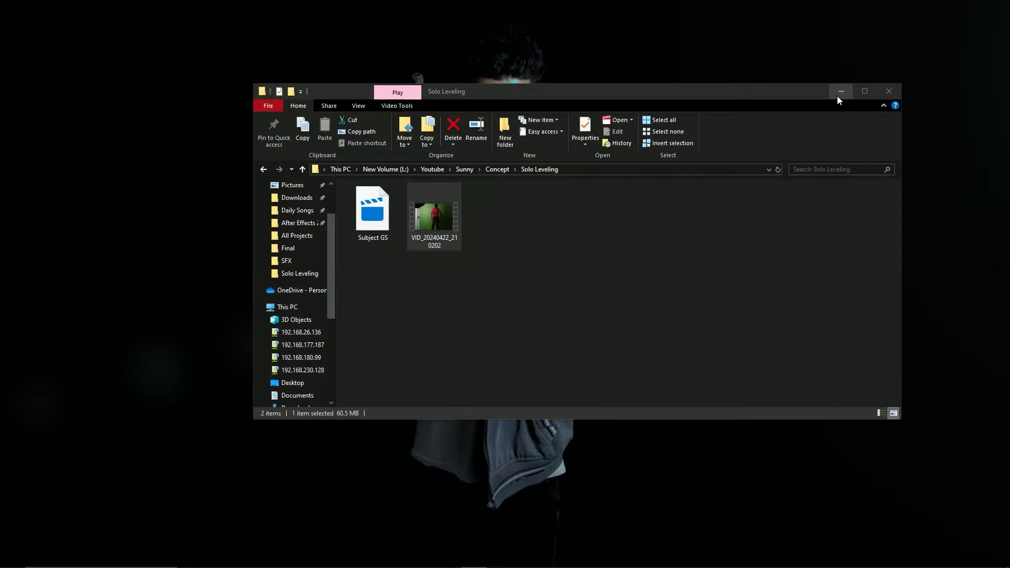
click(838, 96)
right_click(614, 134)
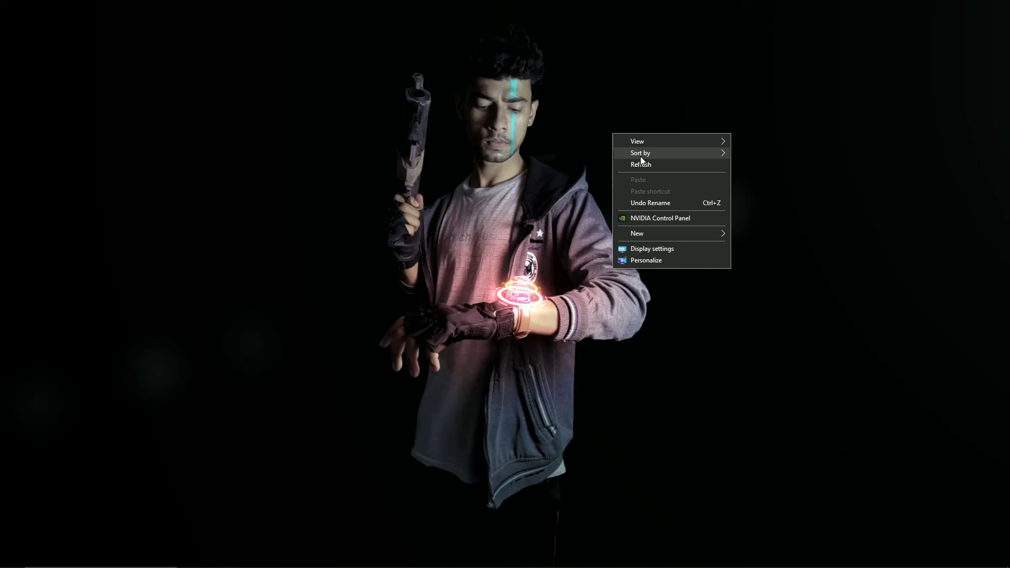
click(684, 165)
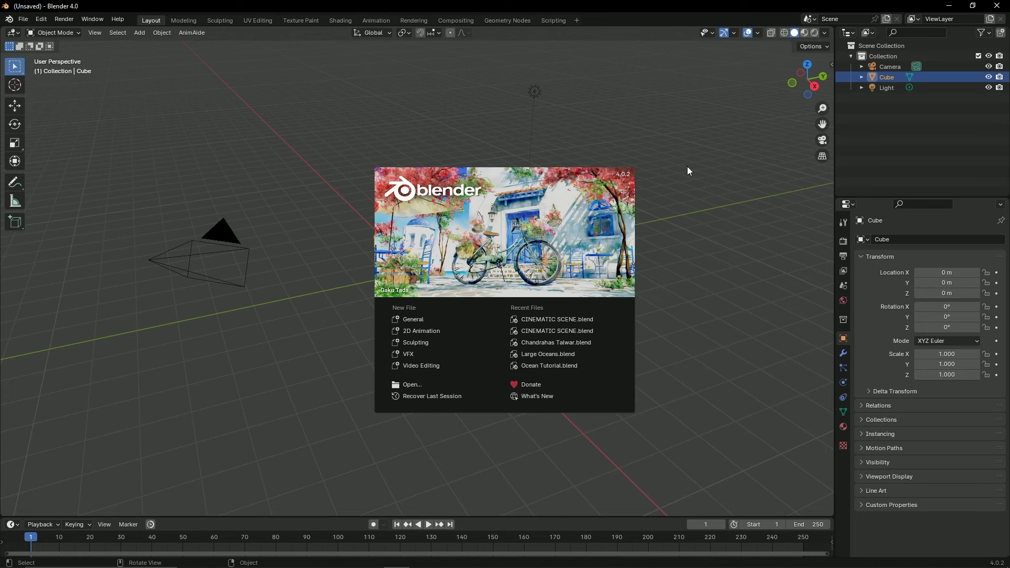
Dismiss the Blender splash screen and orbit the viewport around the default cube.
click(688, 171)
scroll(495, 327, down, 5)
scroll(490, 324, up, 3)
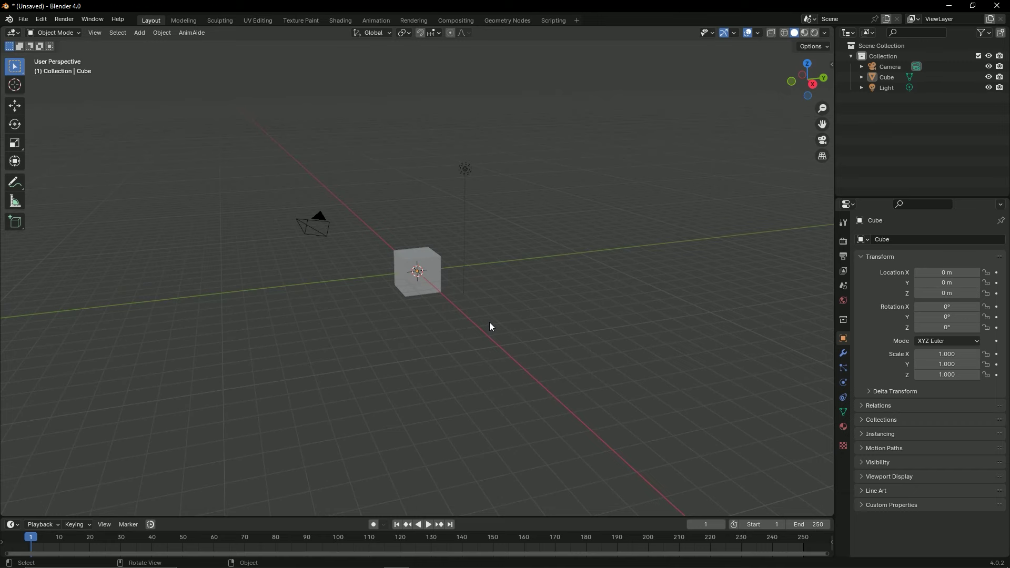
mouse_move(409, 306)
middle_down()
mouse_move(528, 352)
mouse_move(284, 291)
mouse_move(351, 300)
mouse_move(412, 292)
mouse_move(304, 312)
mouse_move(489, 325)
mouse_move(411, 300)
mouse_move(420, 287)
middle_up()
scroll(485, 320, down, 3)
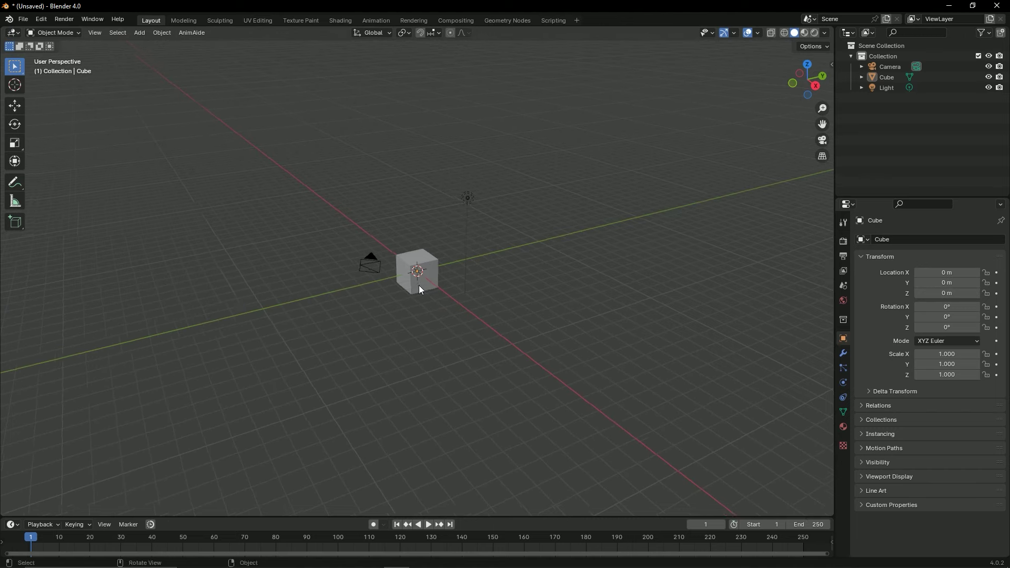
mouse_move(554, 327)
middle_down()
mouse_move(367, 298)
mouse_move(535, 289)
mouse_move(437, 296)
mouse_move(367, 249)
middle_up()
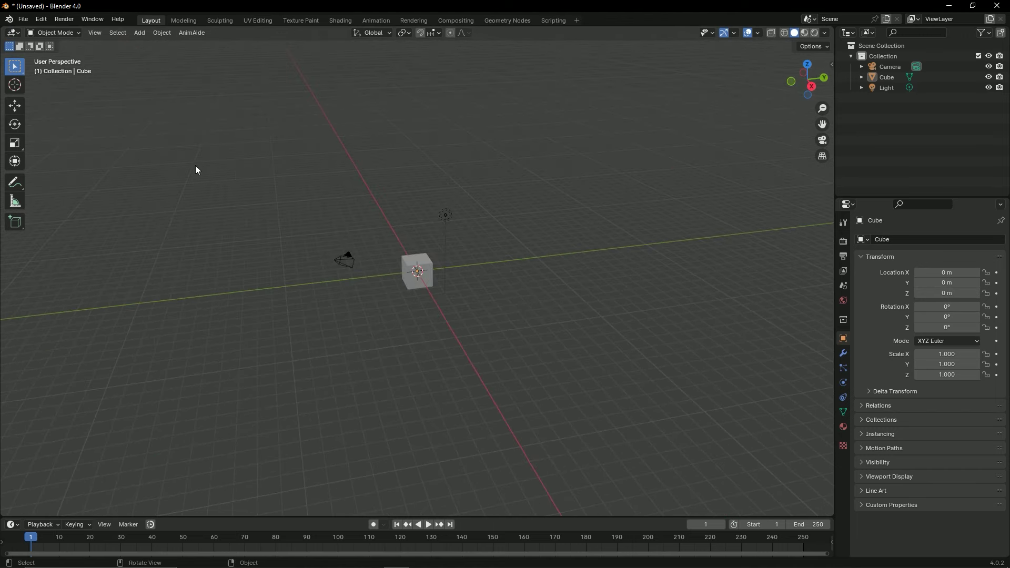
mouse_move(195, 166)
middle_down()
mouse_move(342, 289)
mouse_move(457, 299)
mouse_move(302, 290)
mouse_move(331, 304)
mouse_move(333, 332)
mouse_move(406, 429)
mouse_move(381, 334)
mouse_move(507, 270)
mouse_move(304, 260)
mouse_move(386, 210)
mouse_move(375, 223)
mouse_move(503, 283)
mouse_move(407, 312)
mouse_move(429, 316)
mouse_move(479, 298)
mouse_move(435, 316)
middle_up()
scroll(447, 295, down, 3)
scroll(447, 298, up, 3)
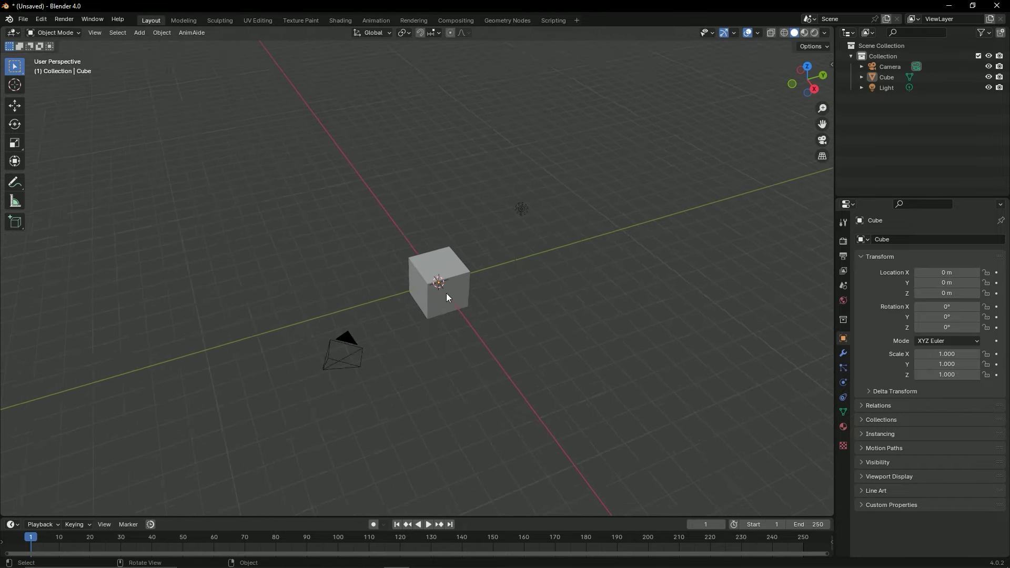
scroll(449, 294, down, 4)
scroll(450, 294, up, 4)
scroll(446, 296, down, 4)
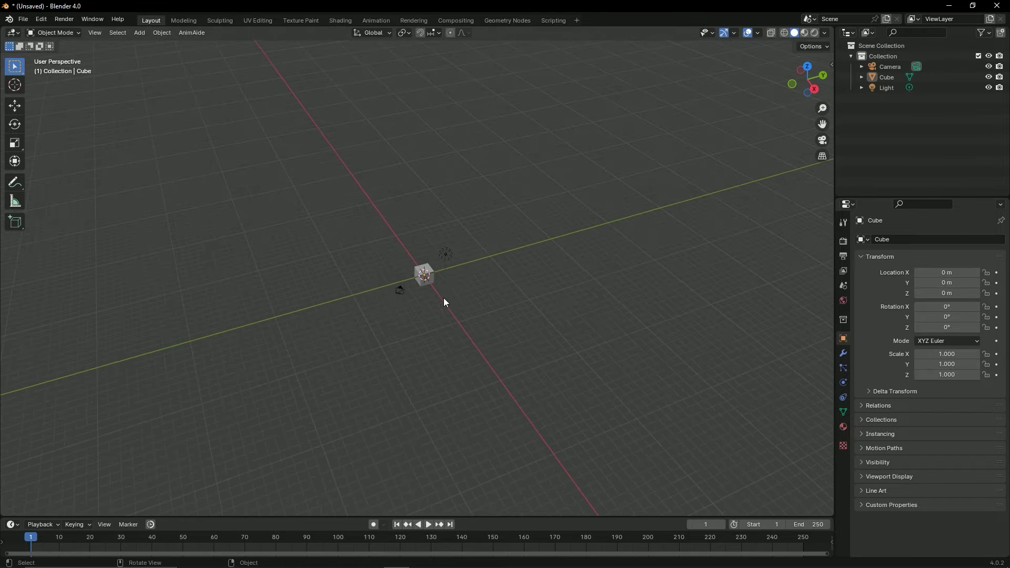
mouse_move(445, 302)
middle_down()
mouse_move(343, 309)
mouse_move(523, 336)
mouse_move(196, 282)
mouse_move(499, 294)
mouse_move(72, 309)
mouse_move(516, 315)
mouse_move(365, 301)
middle_up()
Box-select the default Camera, Cube and Light and delete them.
scroll(389, 314, up, 4)
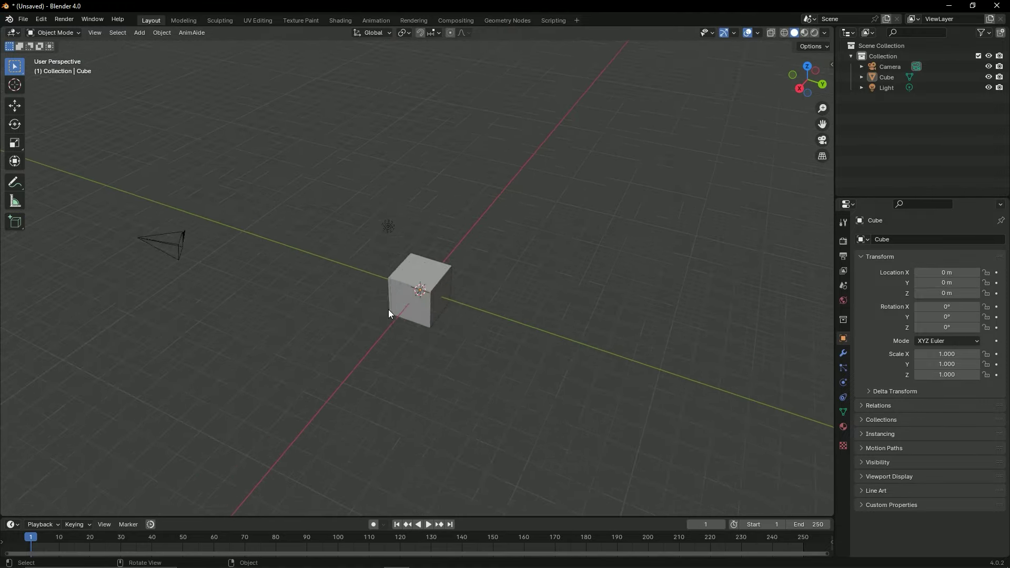
scroll(389, 315, down, 4)
middle_drag(468, 293, 208, 149)
drag(208, 149, 641, 439)
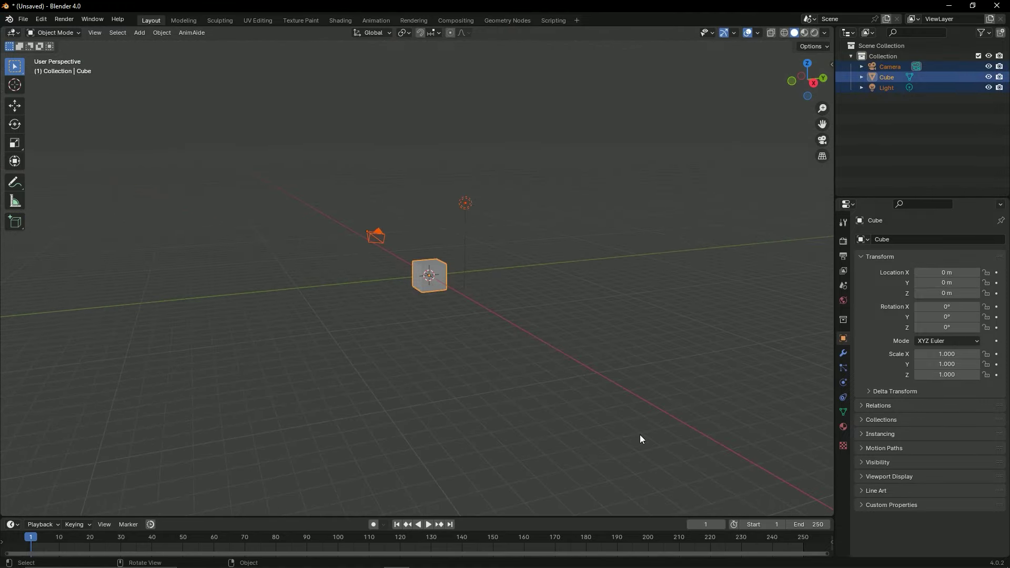
key(Delete)
mouse_move(507, 327)
middle_down()
mouse_move(408, 374)
mouse_move(427, 320)
mouse_move(412, 321)
middle_up()
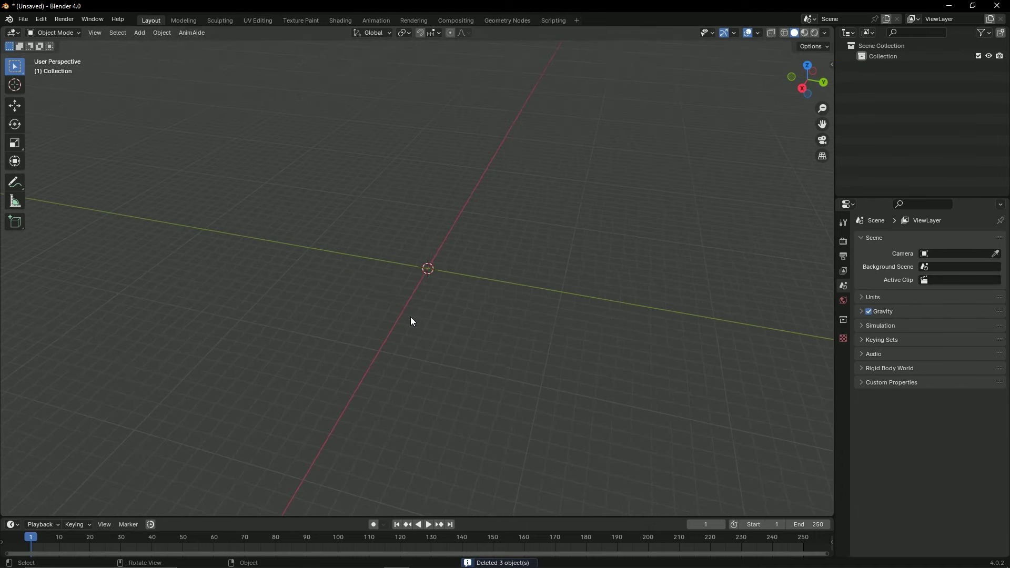
Save the empty scene into Documents under the name 'solo leveling tutorial yt'.
key(ctrl+s)
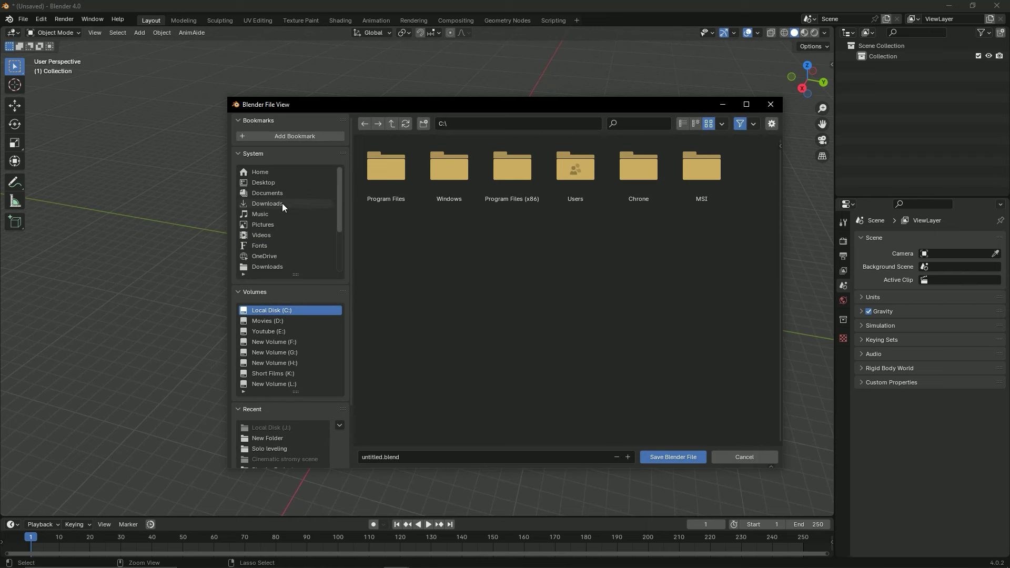
click(267, 194)
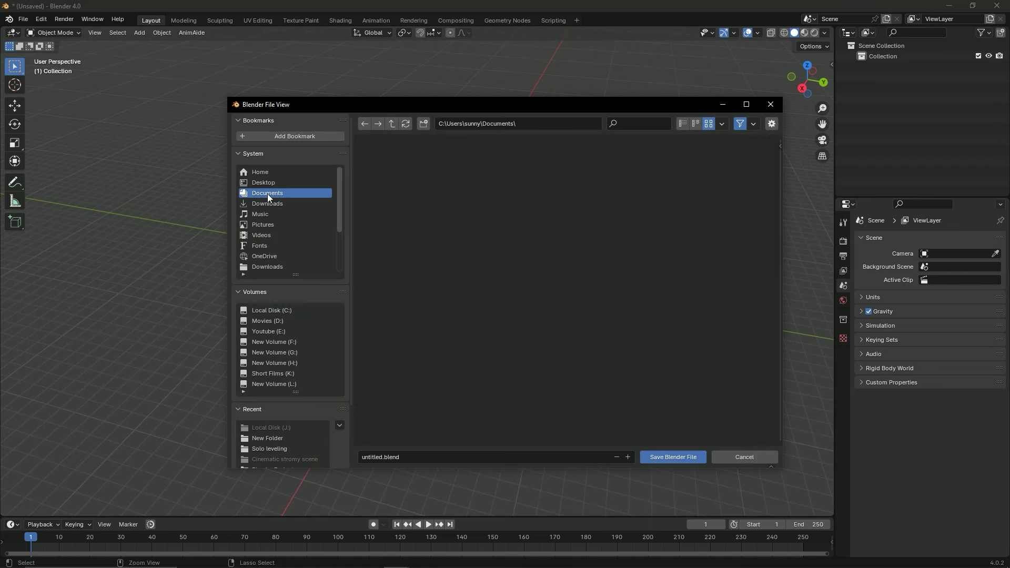
click(430, 454)
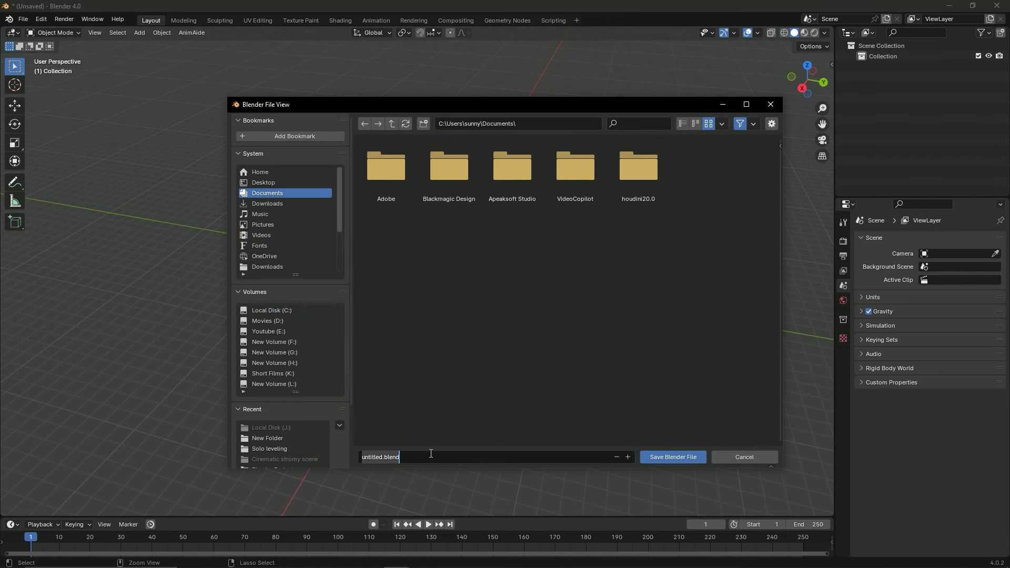
text(solo level)
text(ing )
text(tutoria)
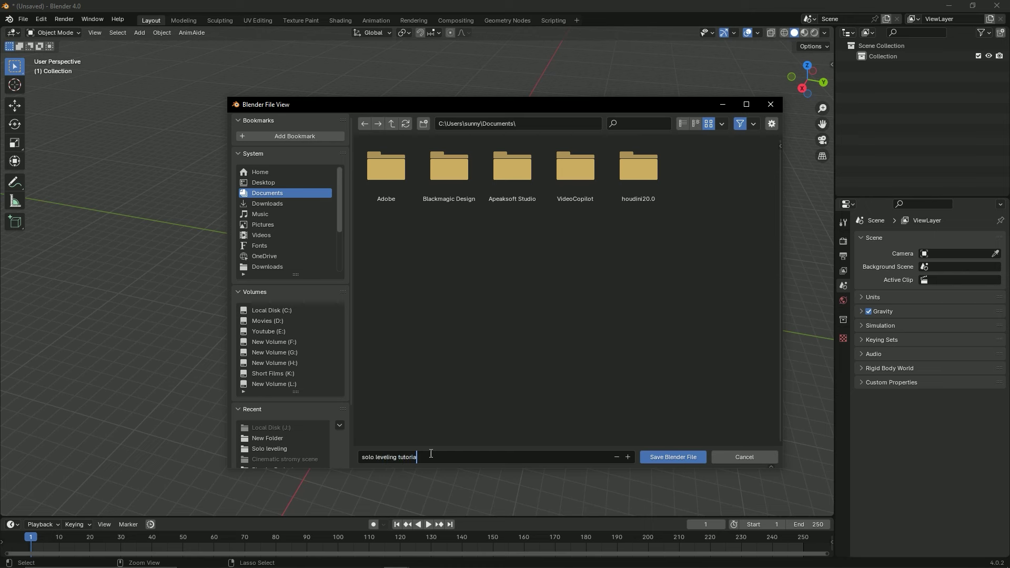
text(l yt)
key(Return)
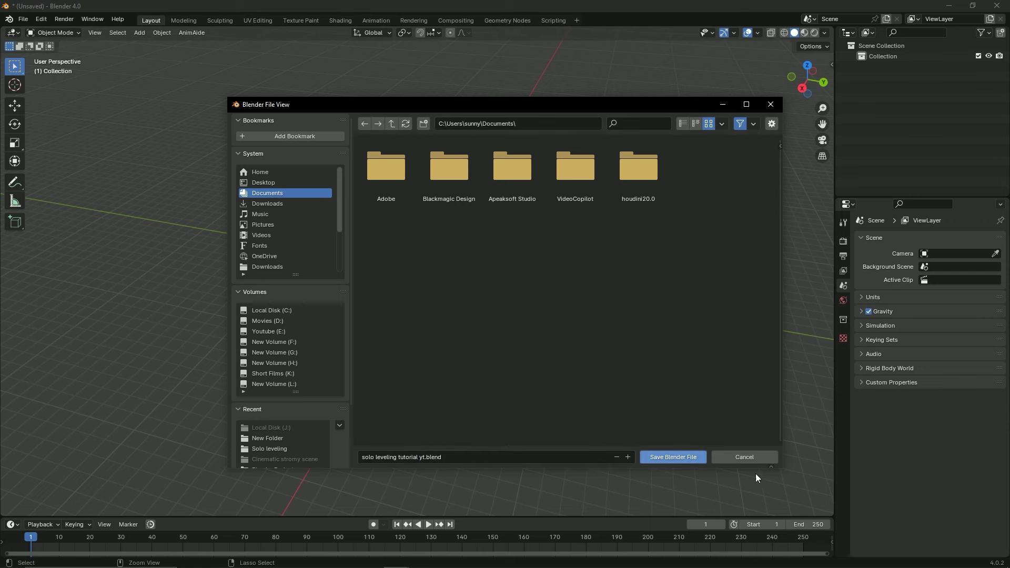
click(674, 461)
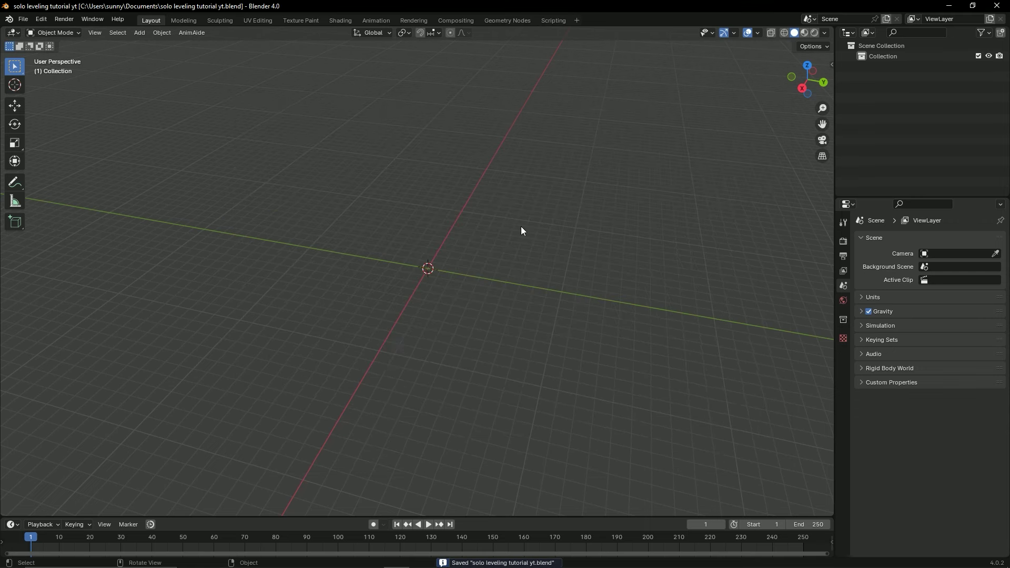
Widen the outliner and properties area and give the outliner more height.
middle_drag(418, 280, 463, 291)
middle_drag(406, 286, 428, 292)
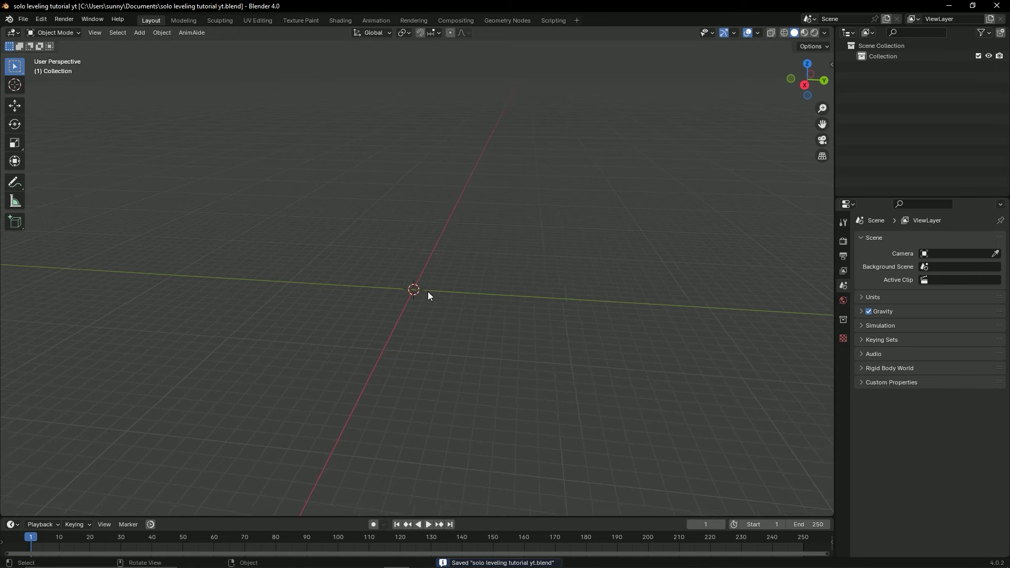
mouse_move(834, 189)
mouse_down()
mouse_move(773, 204)
mouse_move(829, 232)
mouse_move(826, 241)
mouse_up()
mouse_move(323, 312)
middle_down()
mouse_move(356, 341)
mouse_move(366, 287)
middle_up()
Add a camera through the add-menu search, then delete it so the scene stays empty.
key(shift+a)
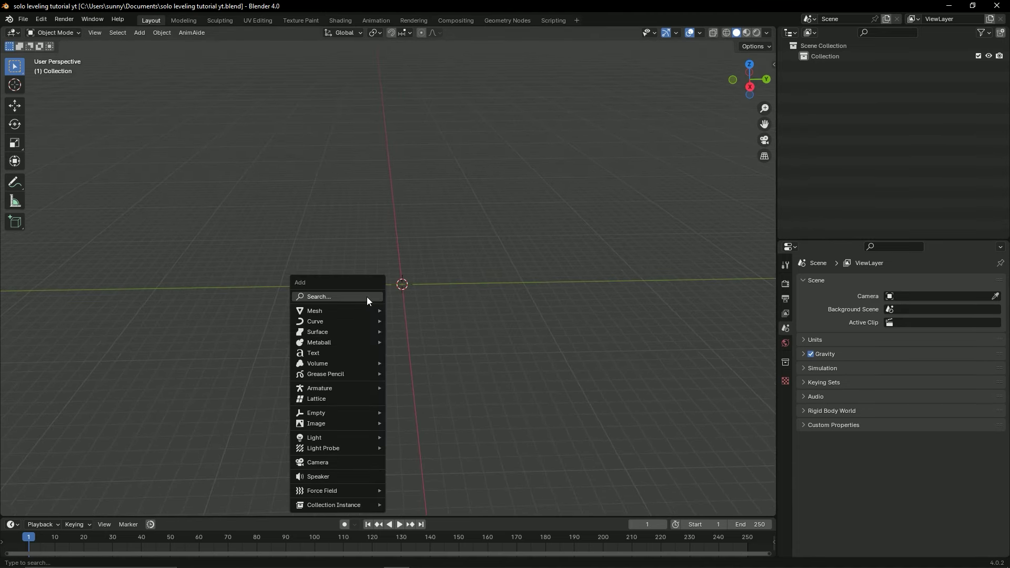
text(cam)
key(Return)
key(shift+a)
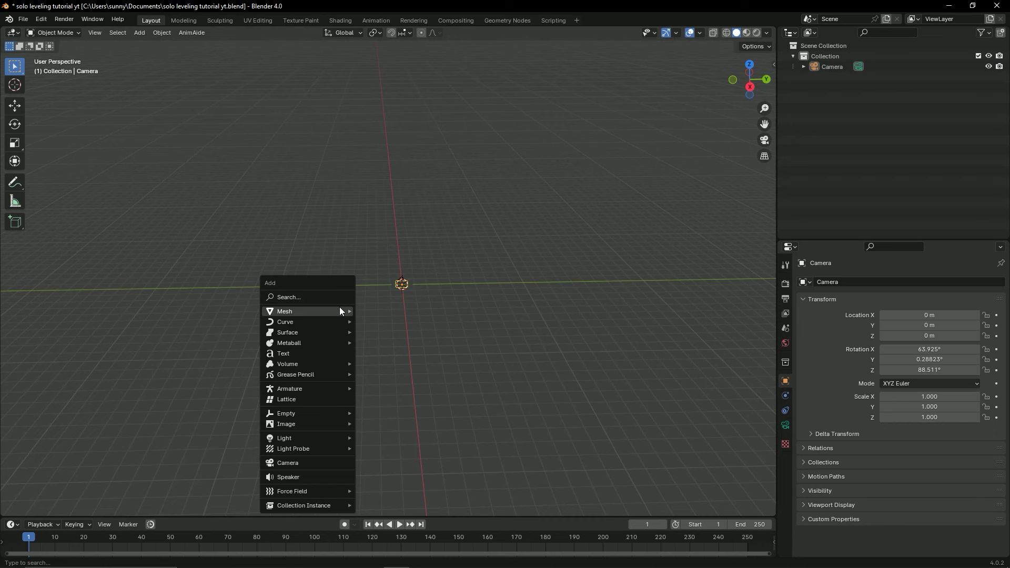
key(Escape)
key(Delete)
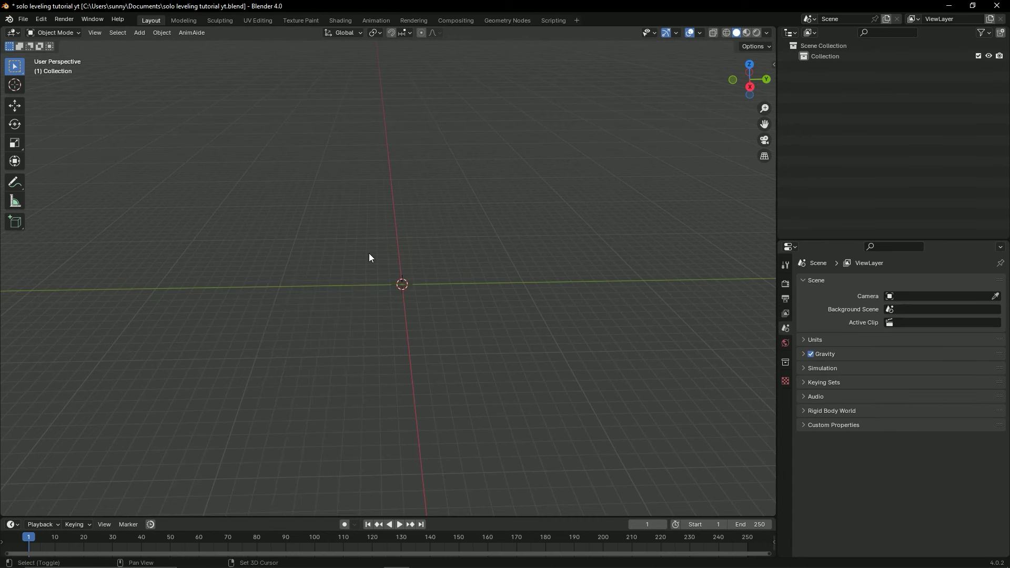
Add a cube at the world origin and orbit around it, leaving it selected.
key(shift+a)
key(Escape)
key(shift+a)
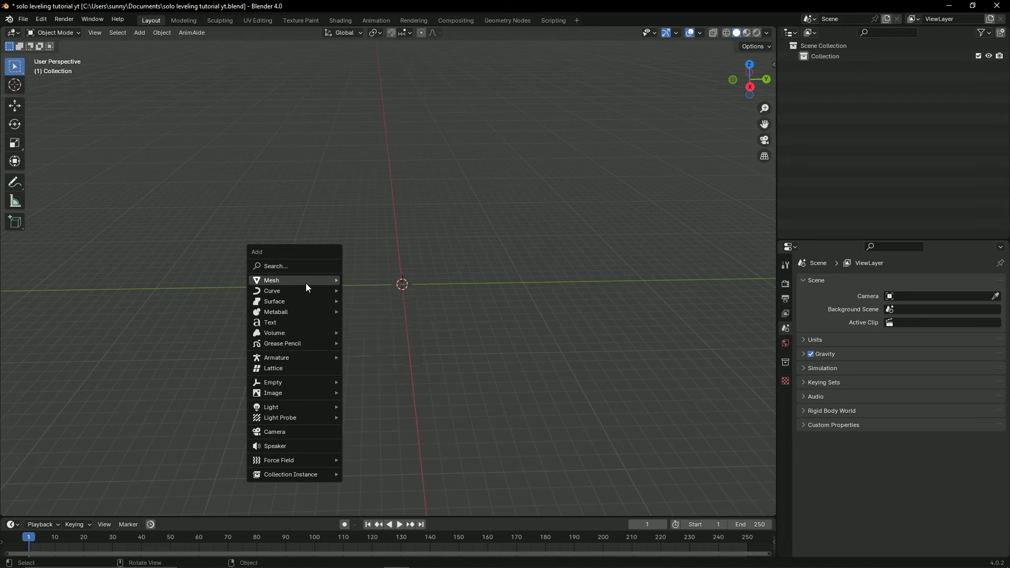
mouse_move(294, 280)
click(356, 290)
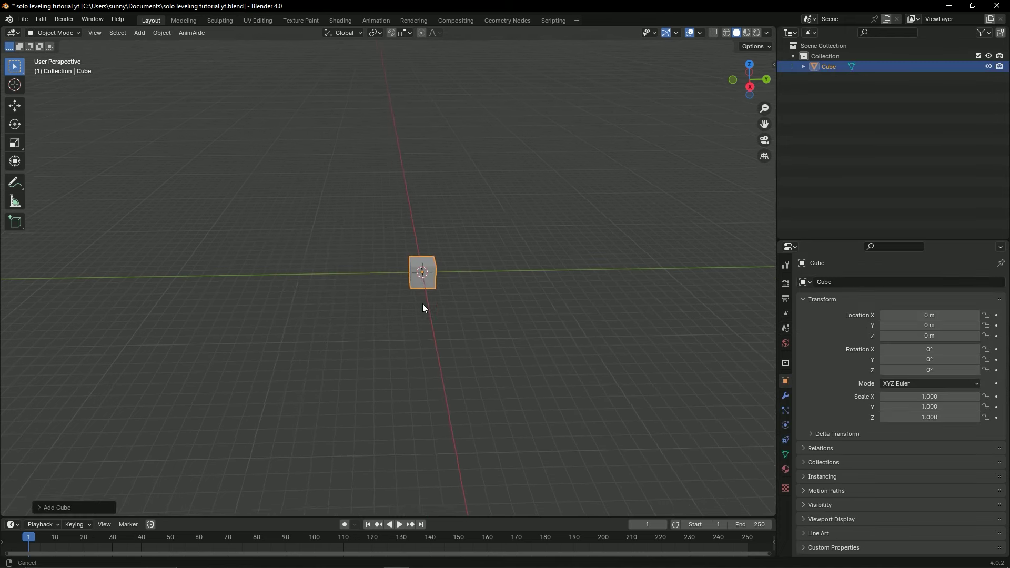
middle_drag(774, 316, 821, 247)
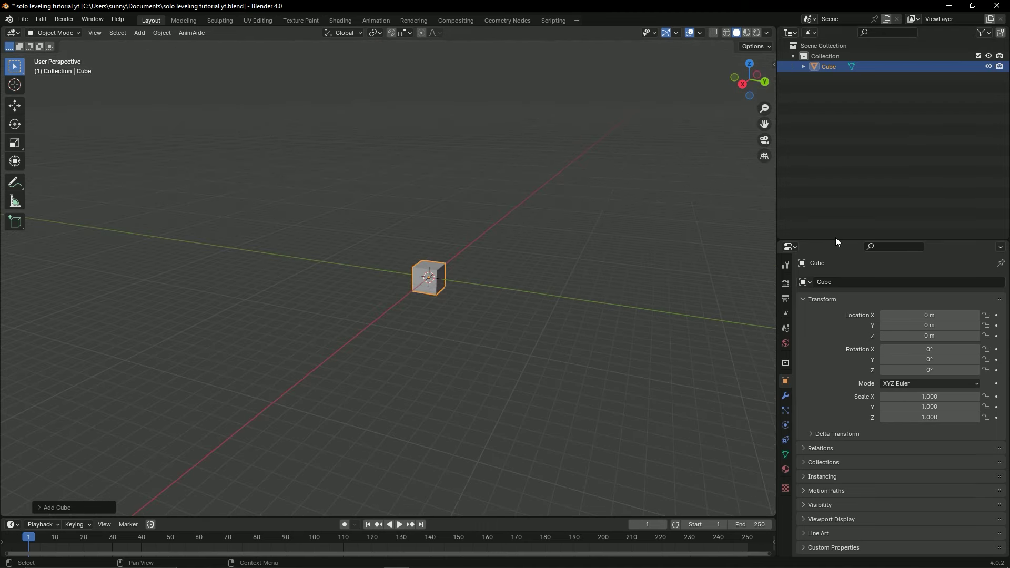
click(836, 238)
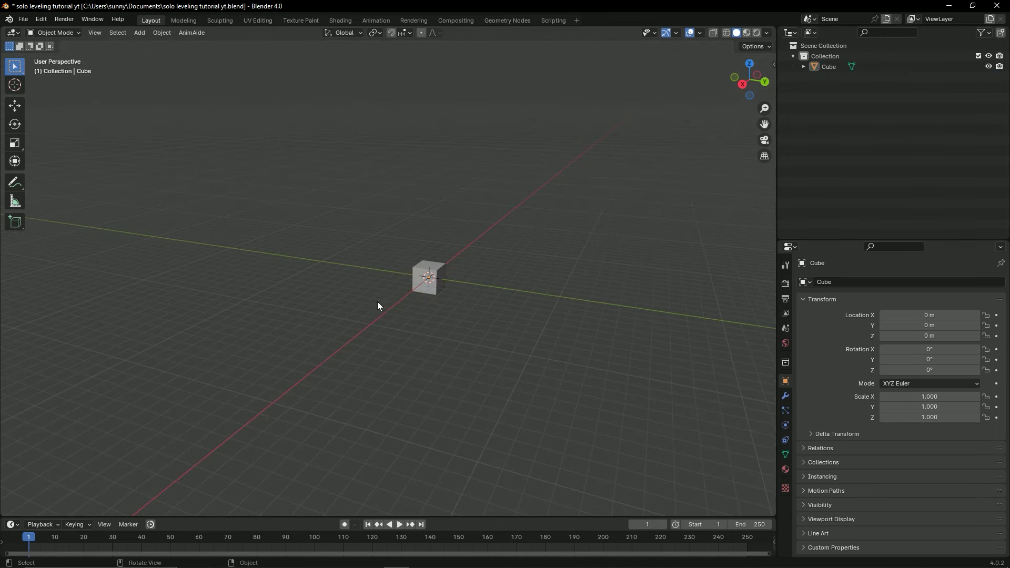
shift+middle_drag(377, 301, 322, 339)
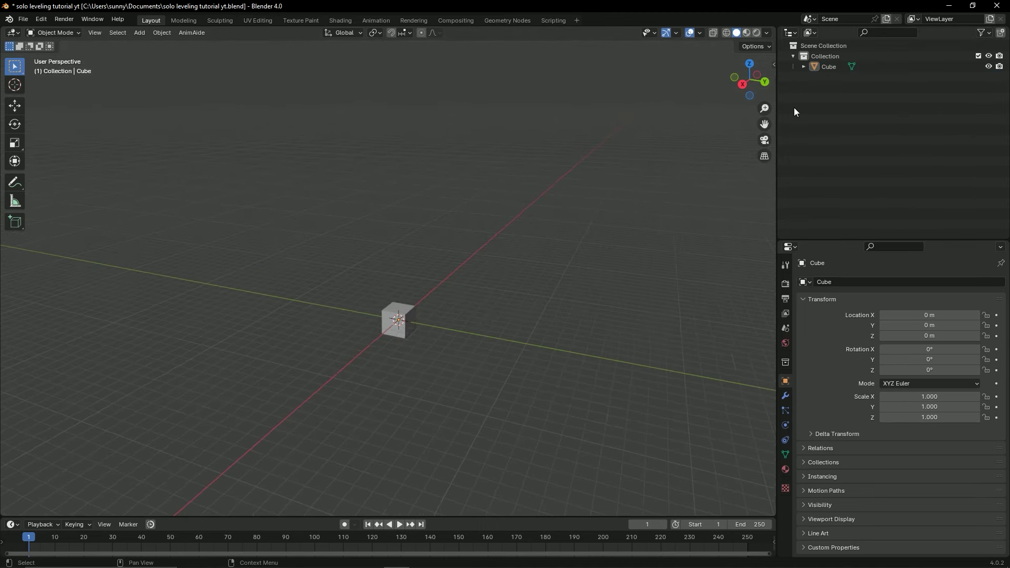
click(411, 311)
middle_drag(403, 314, 458, 327)
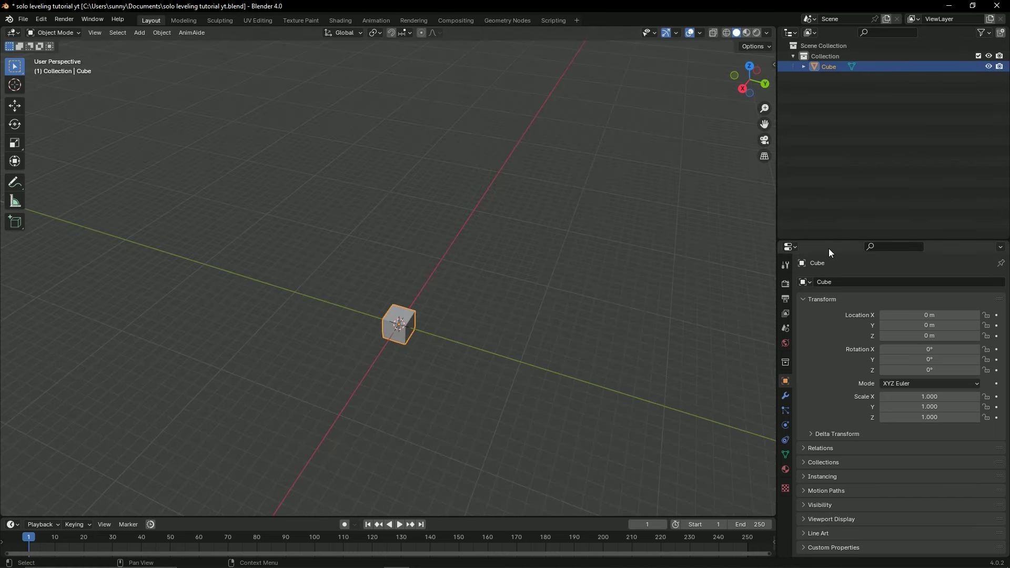
Enlarge the properties area and show the cube's Object Data settings for Cube.001.
drag(829, 240, 829, 199)
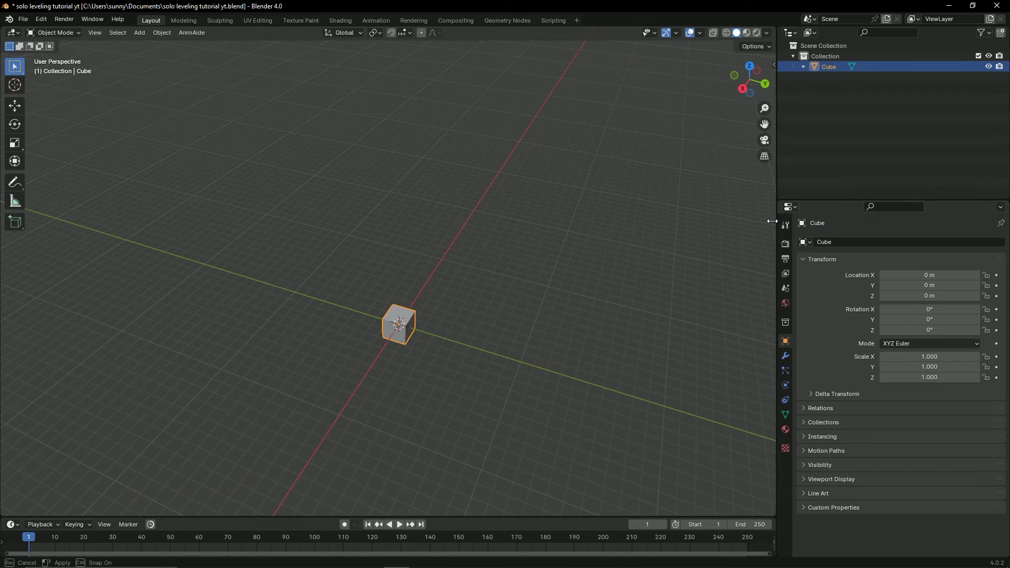
drag(776, 221, 740, 321)
click(746, 431)
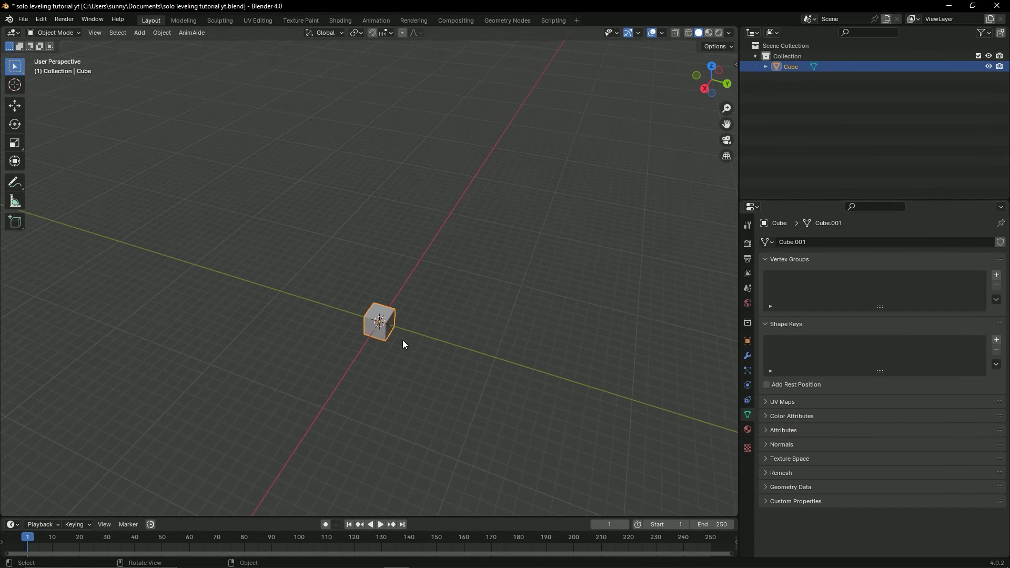
click(396, 370)
Add a point light and move it up beside and above the cube.
middle_drag(397, 371, 399, 346)
key(shift+a)
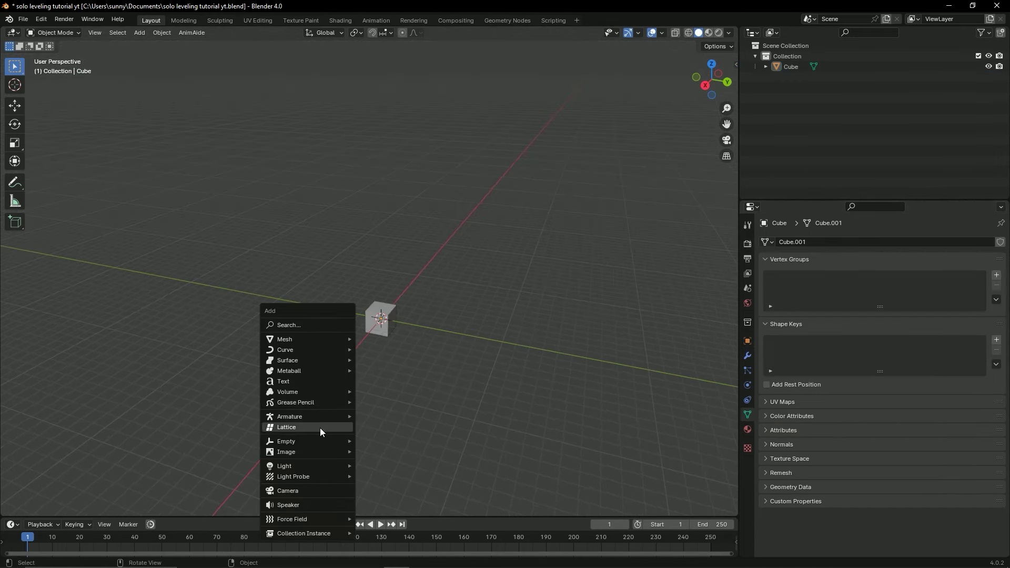
mouse_move(306, 466)
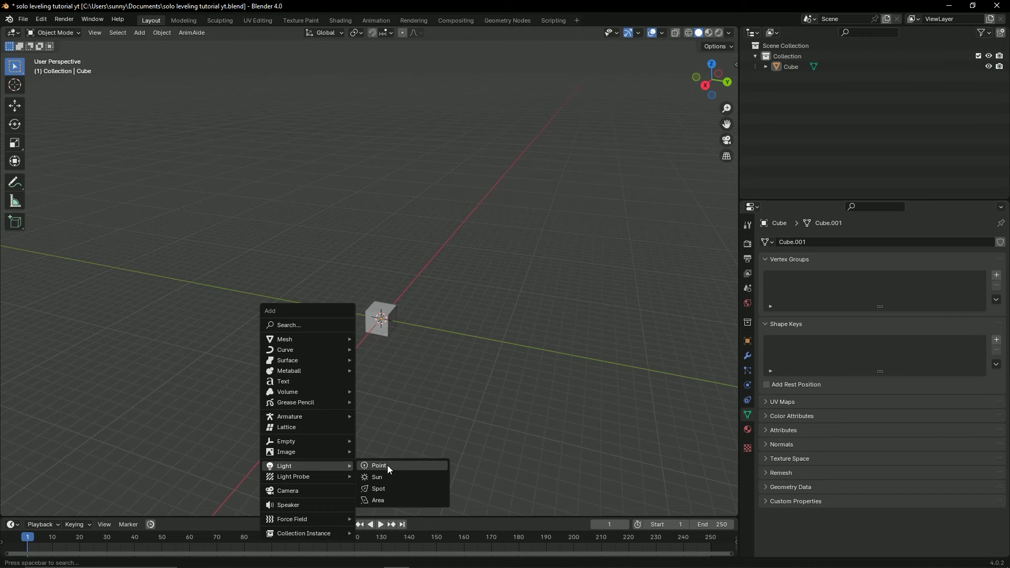
click(384, 465)
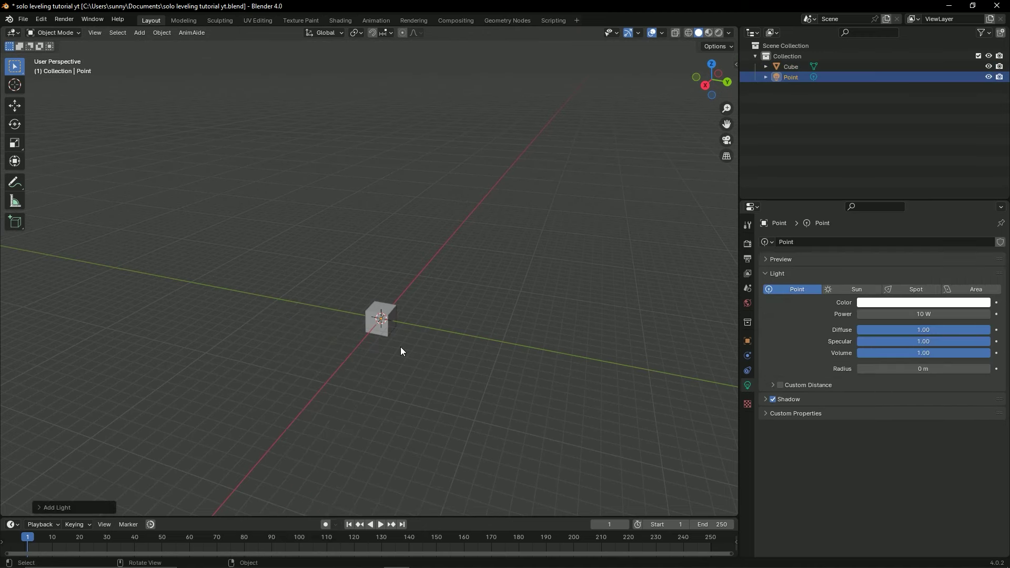
click(19, 110)
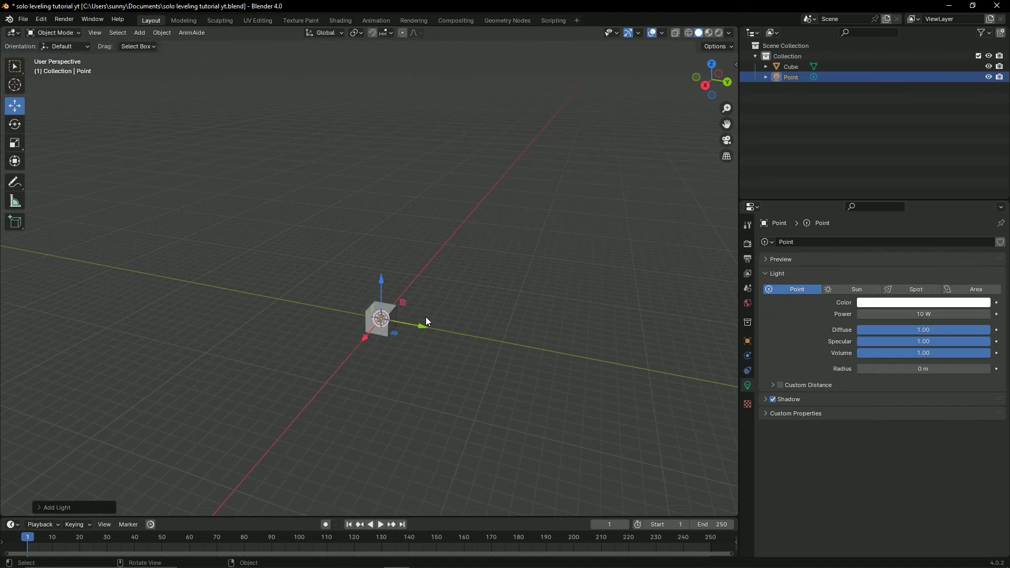
drag(426, 321, 496, 334)
drag(456, 300, 458, 235)
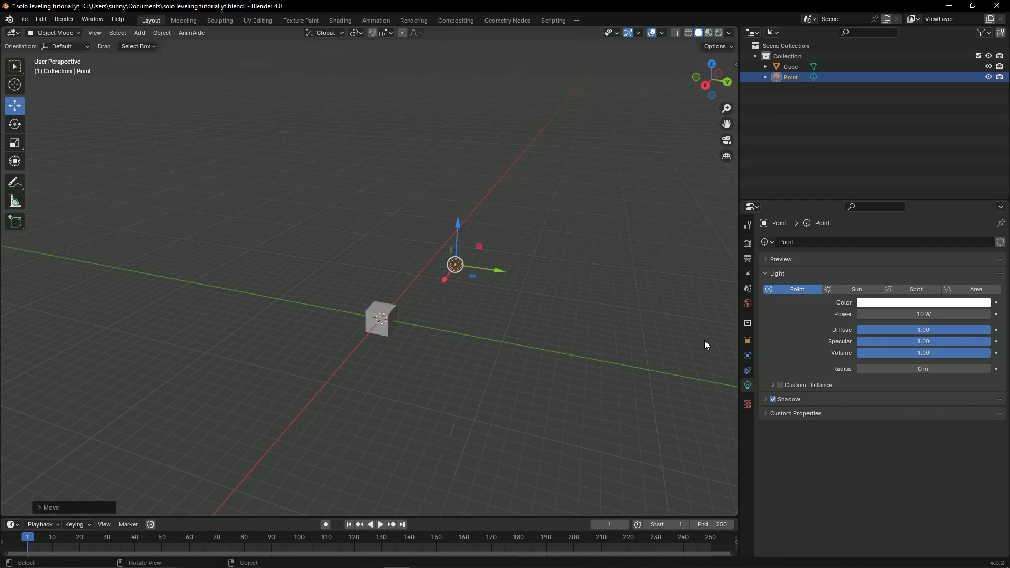
Select all and delete the cube and point light, leaving the scene empty.
click(677, 359)
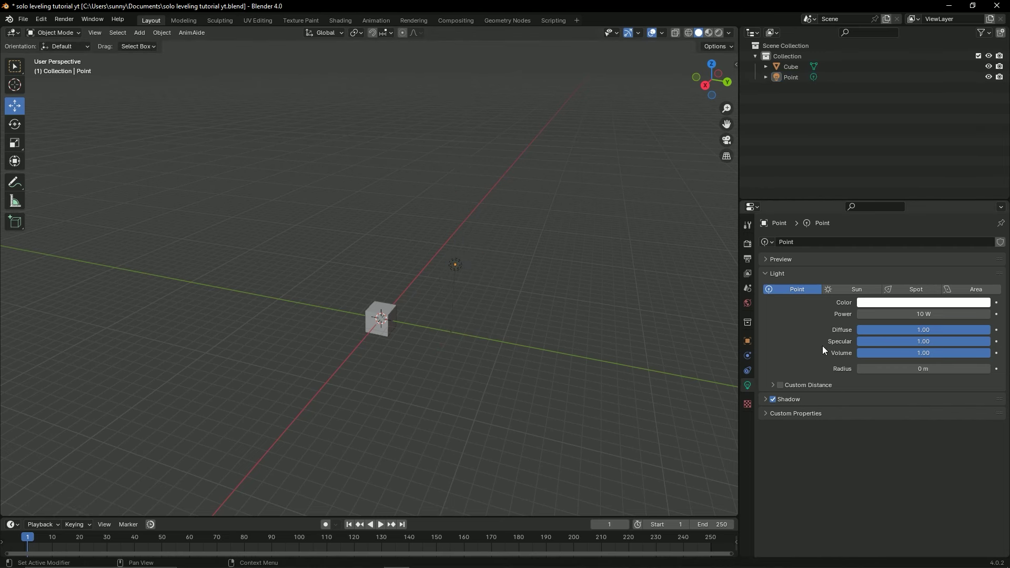
key(a)
key(Delete)
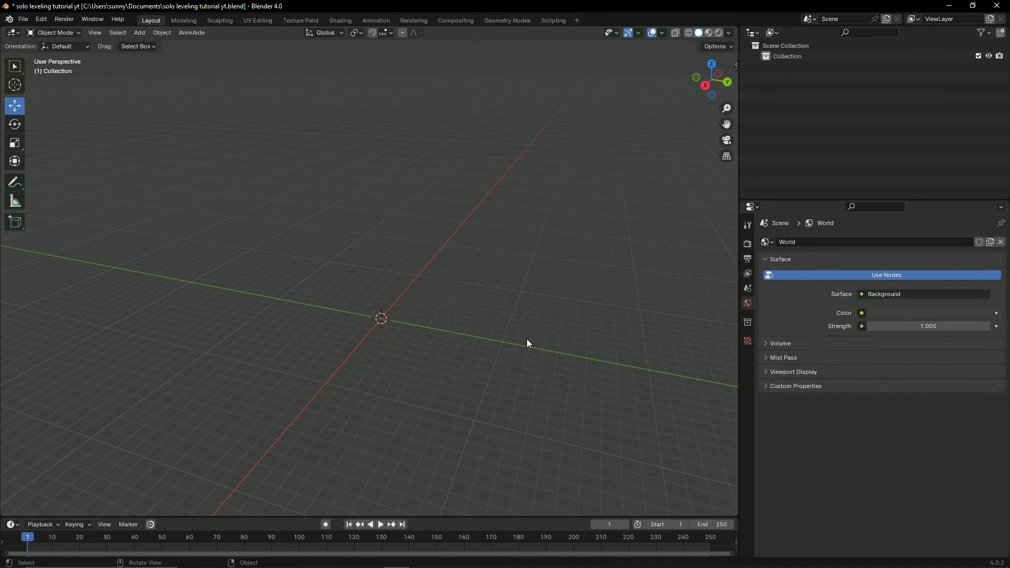
drag(772, 202, 772, 178)
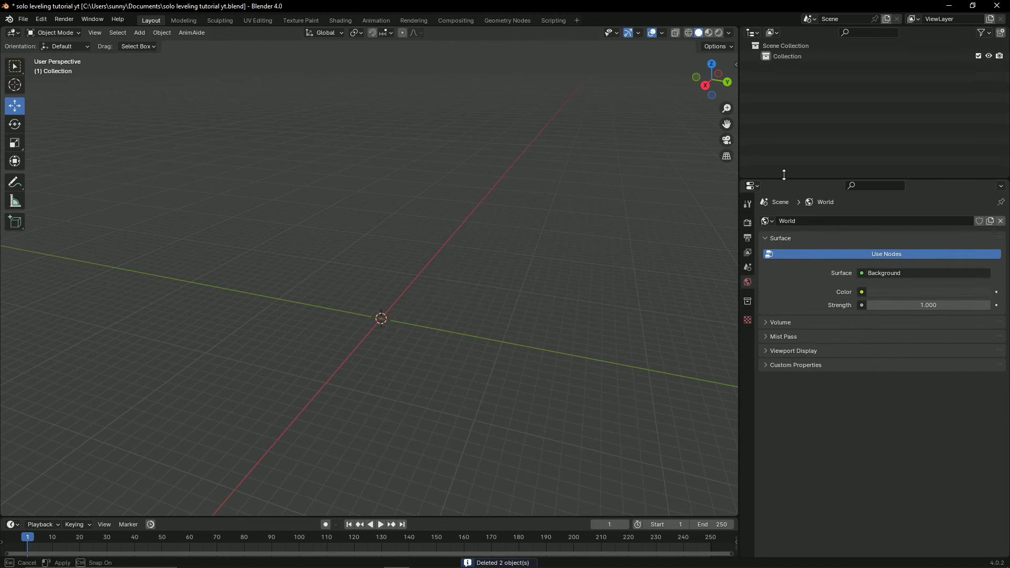
Set the render engine to Cycles and keep CPU as the device after trying GPU Compute.
click(748, 220)
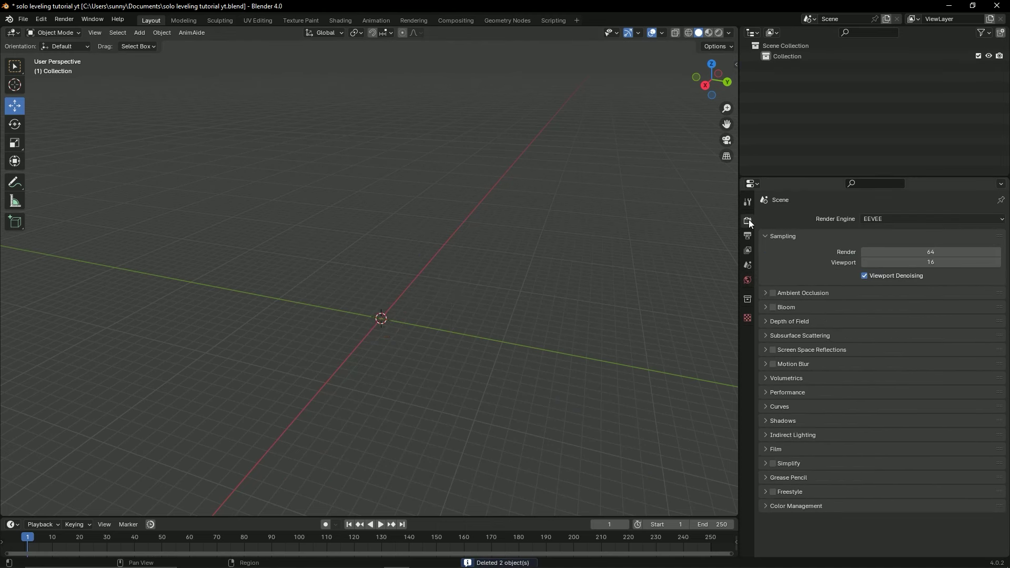
click(893, 219)
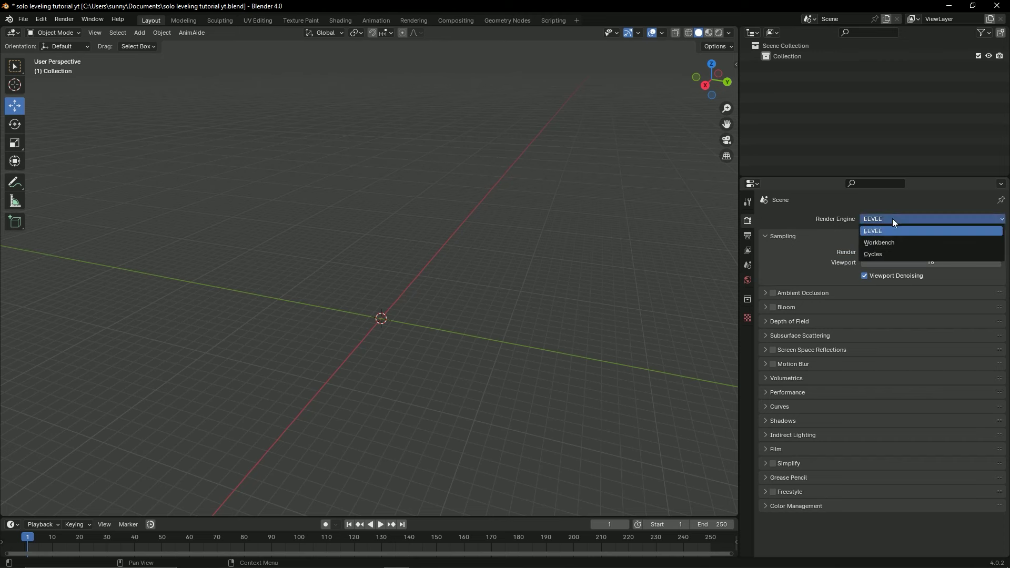
click(901, 251)
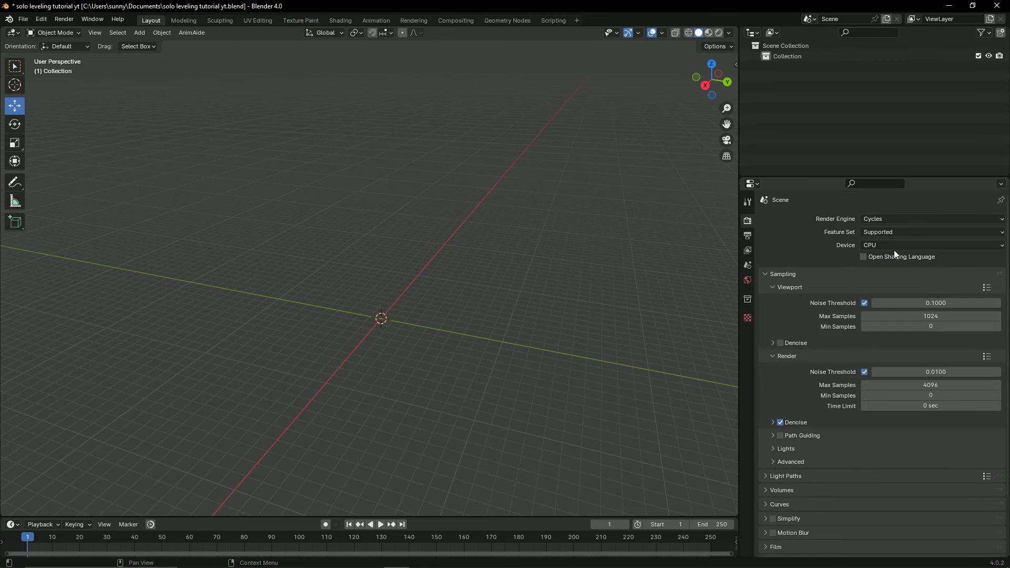
click(891, 247)
click(868, 246)
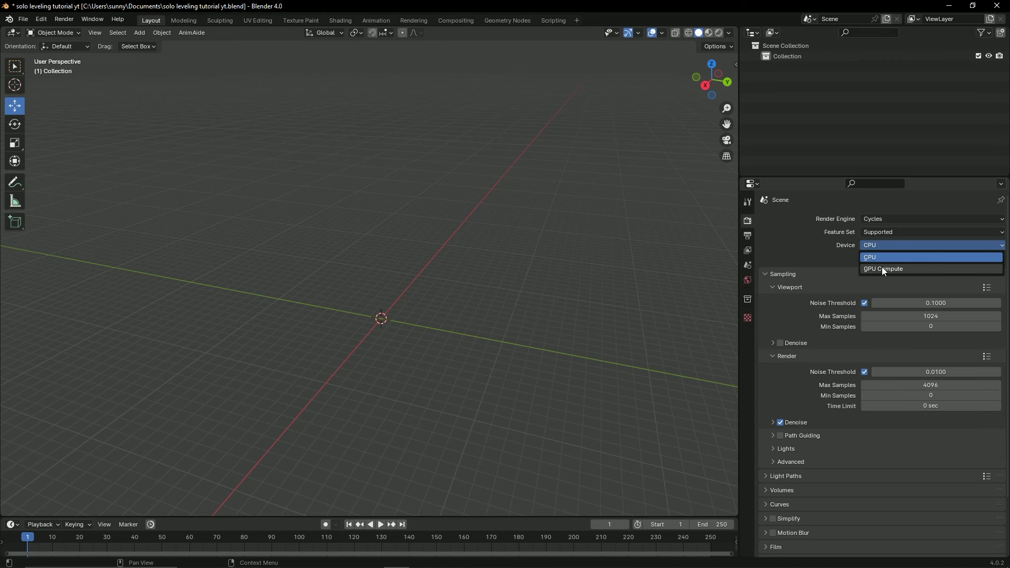
click(882, 267)
click(871, 247)
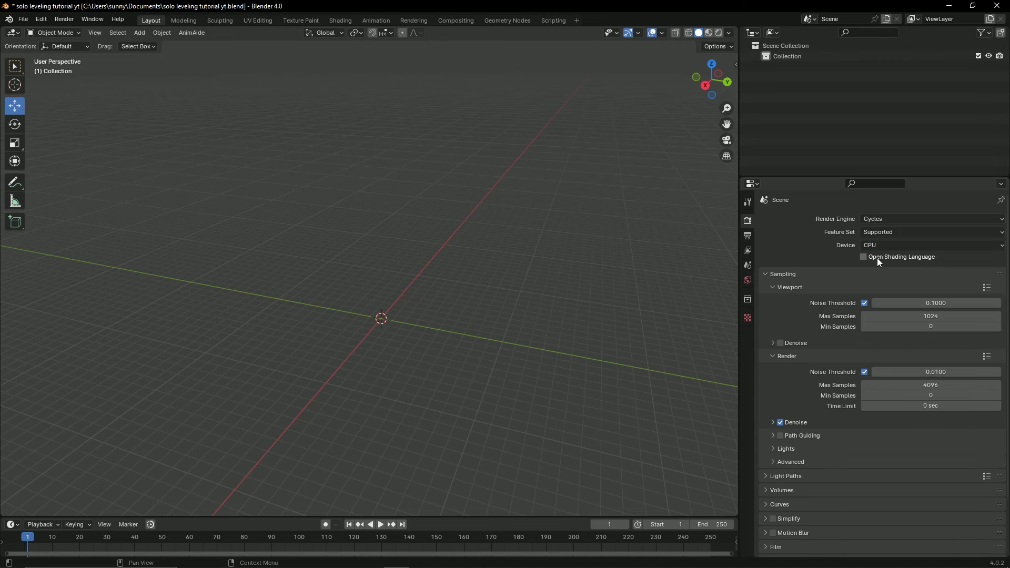
click(871, 248)
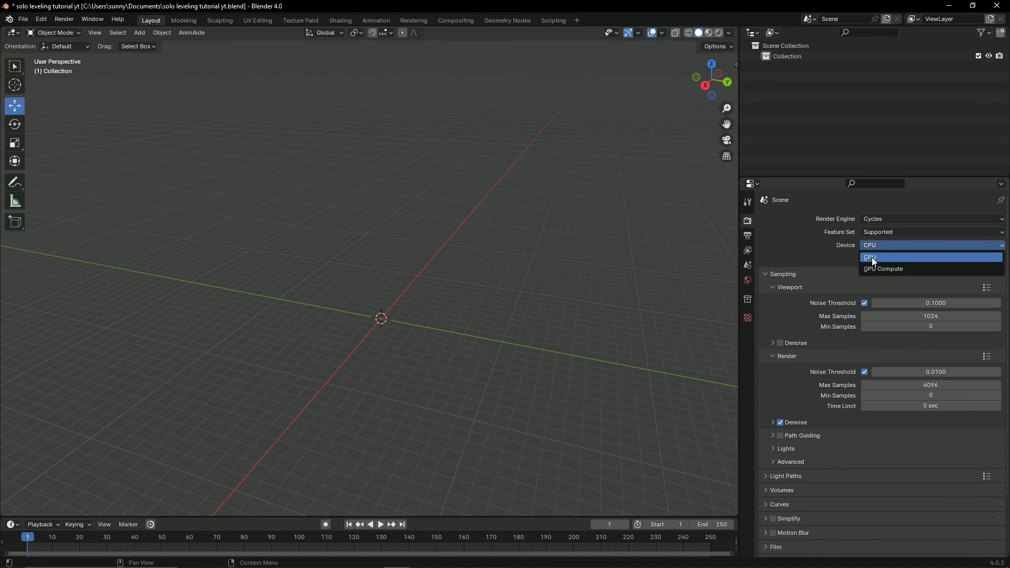
click(41, 20)
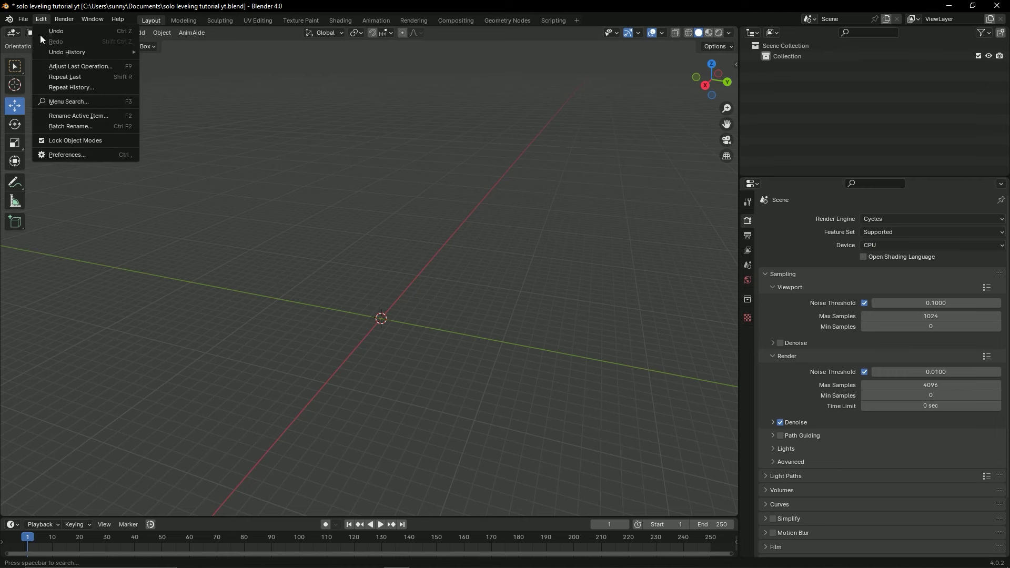
click(77, 154)
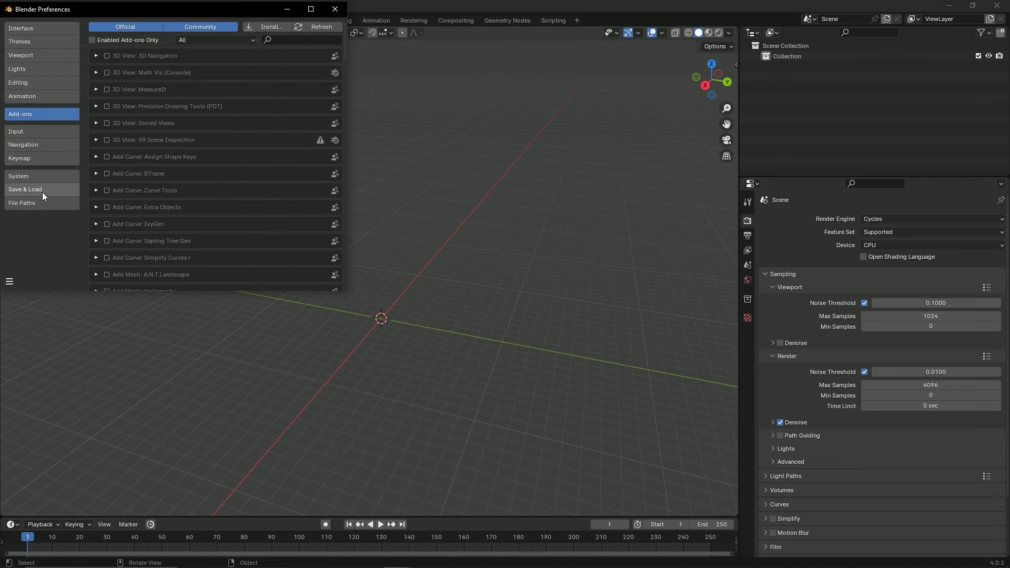
click(42, 177)
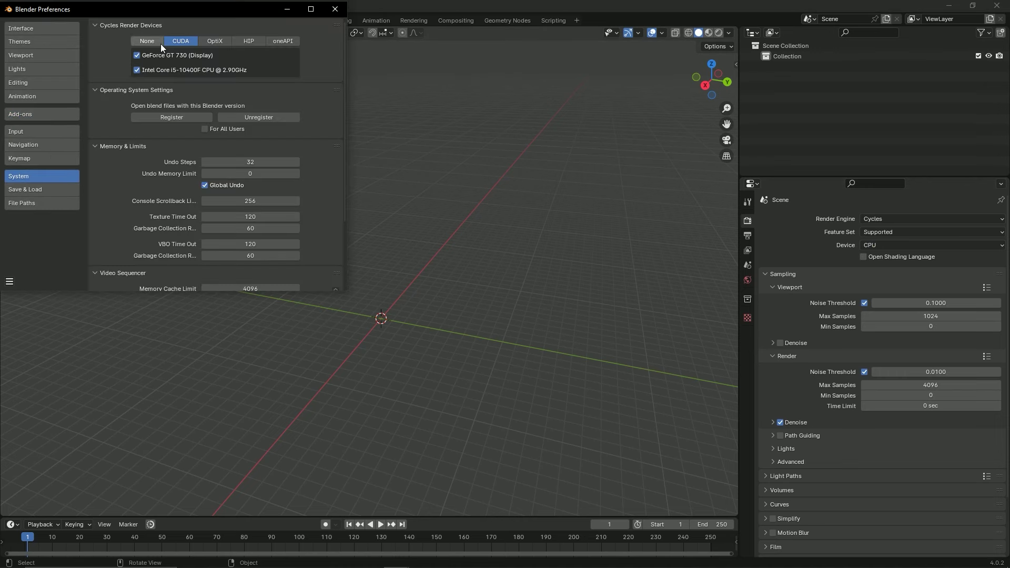
click(147, 41)
click(181, 41)
click(338, 13)
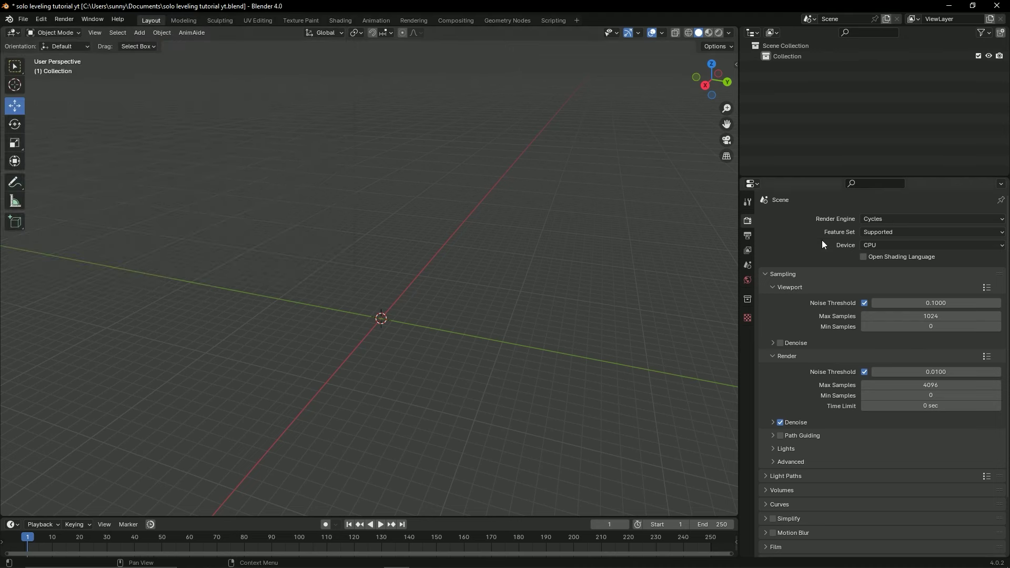
Set Cycles viewport max samples to 32 and render max samples to 256.
shift+middle_drag(380, 312, 421, 288)
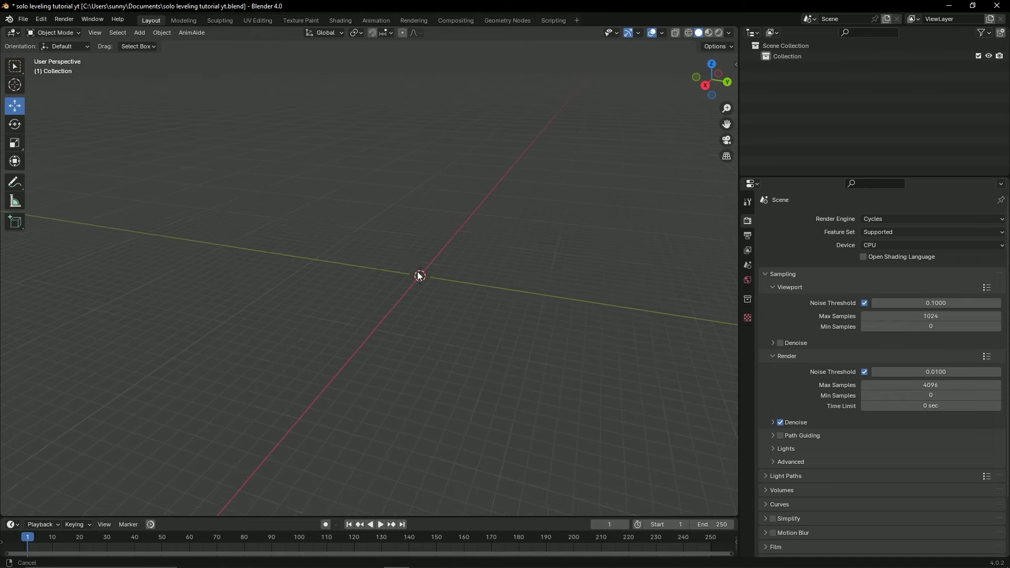
click(931, 317)
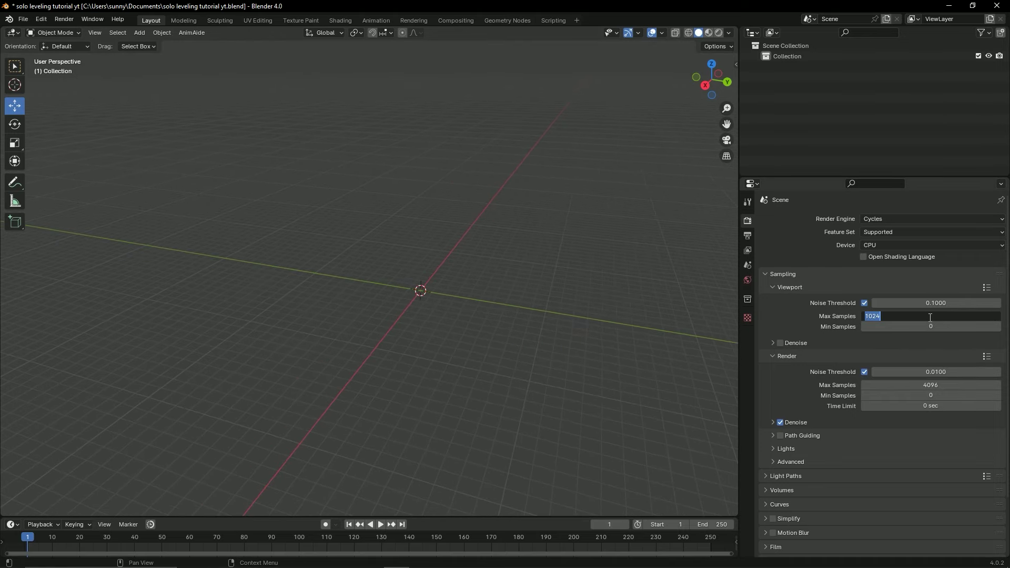
text(32)
key(Return)
click(931, 386)
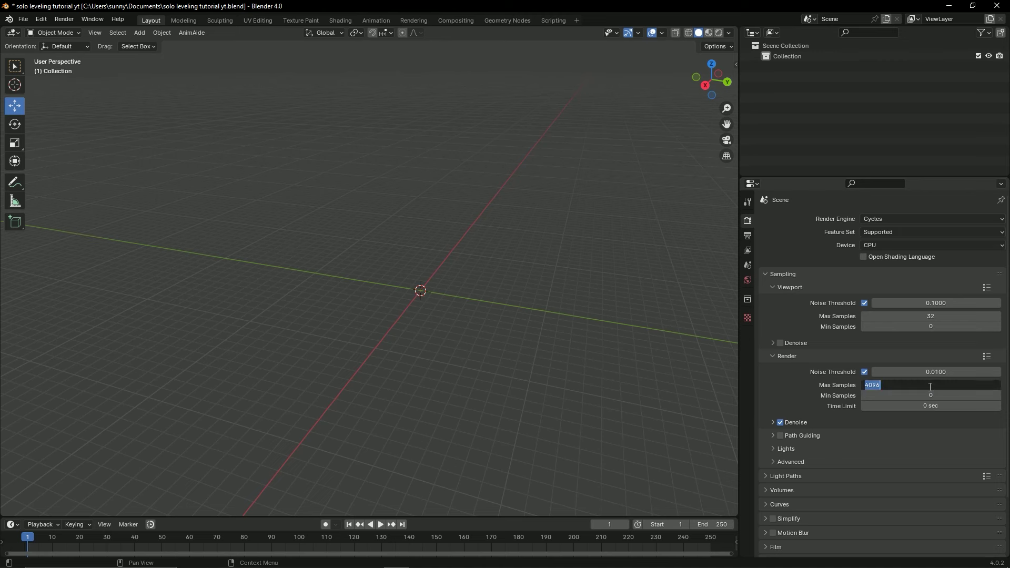
text(2)
text(56)
key(Return)
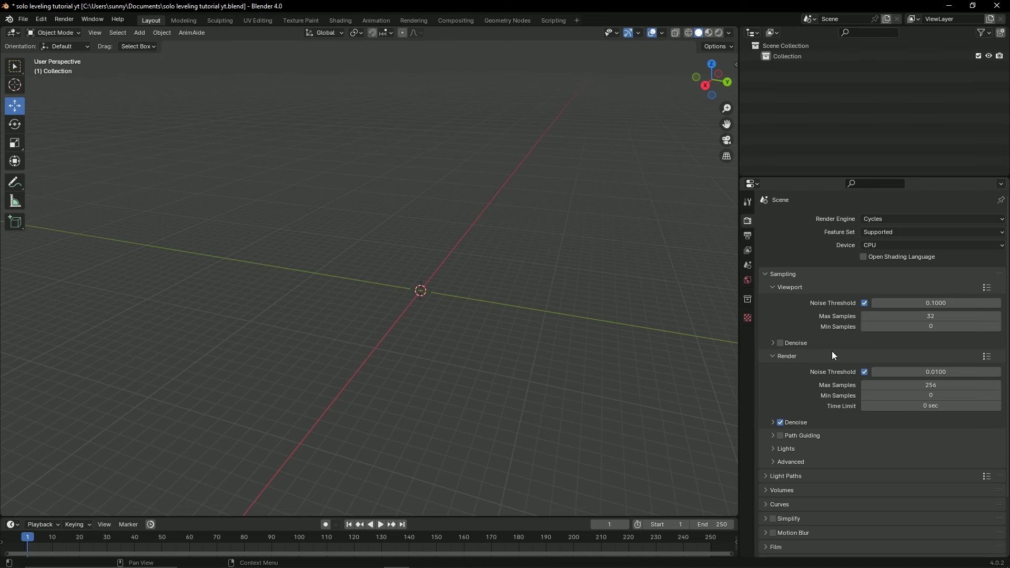
Expand the Volumes render settings and adjust the viewport and outliner borders.
scroll(795, 378, down, 3)
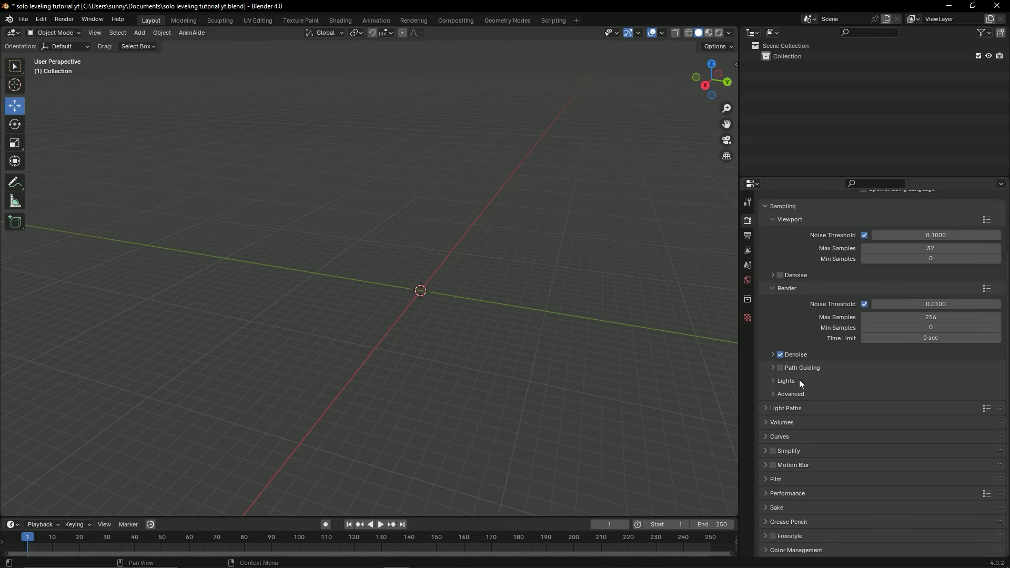
click(769, 421)
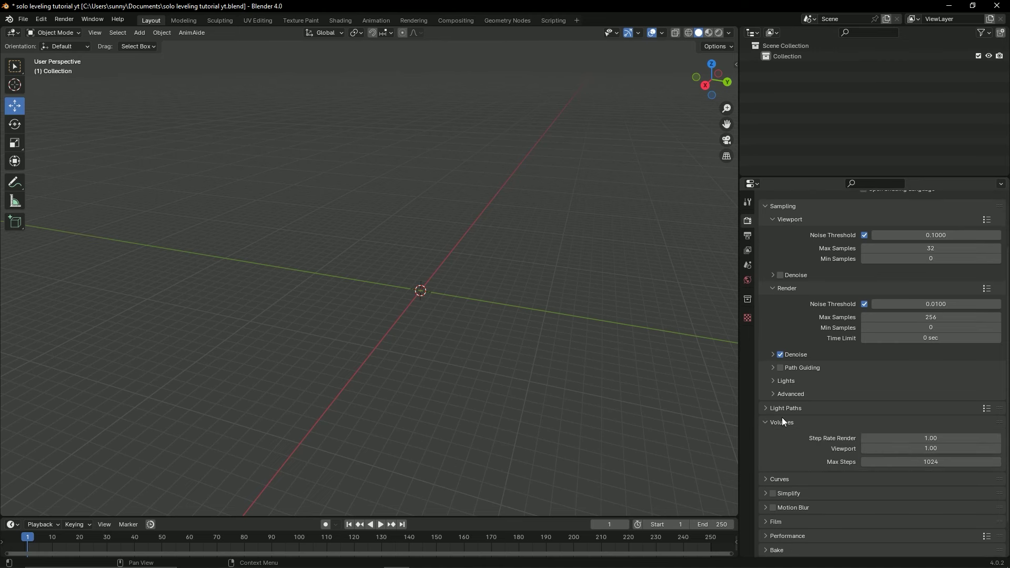
scroll(842, 415, down, 2)
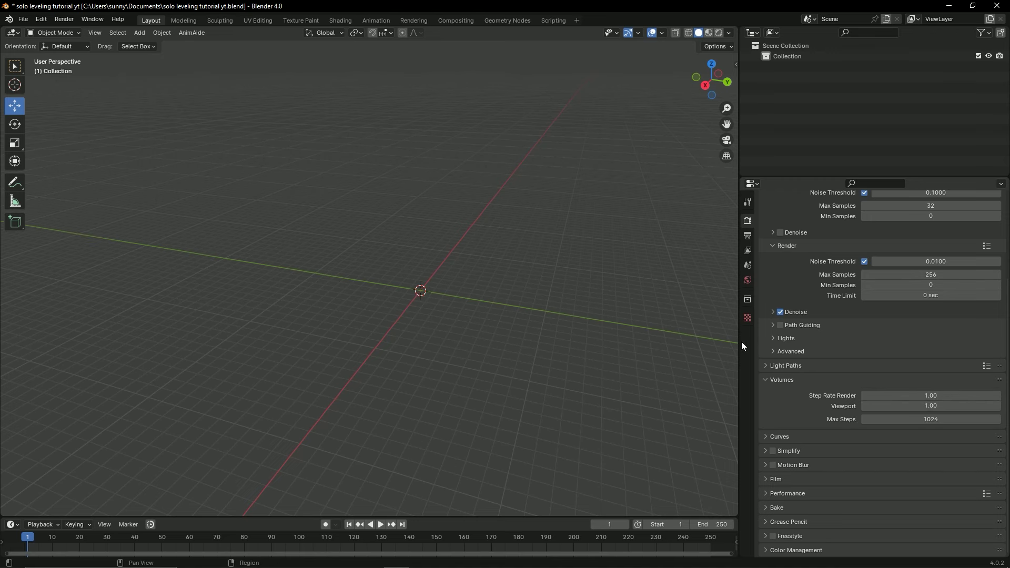
drag(742, 346, 774, 340)
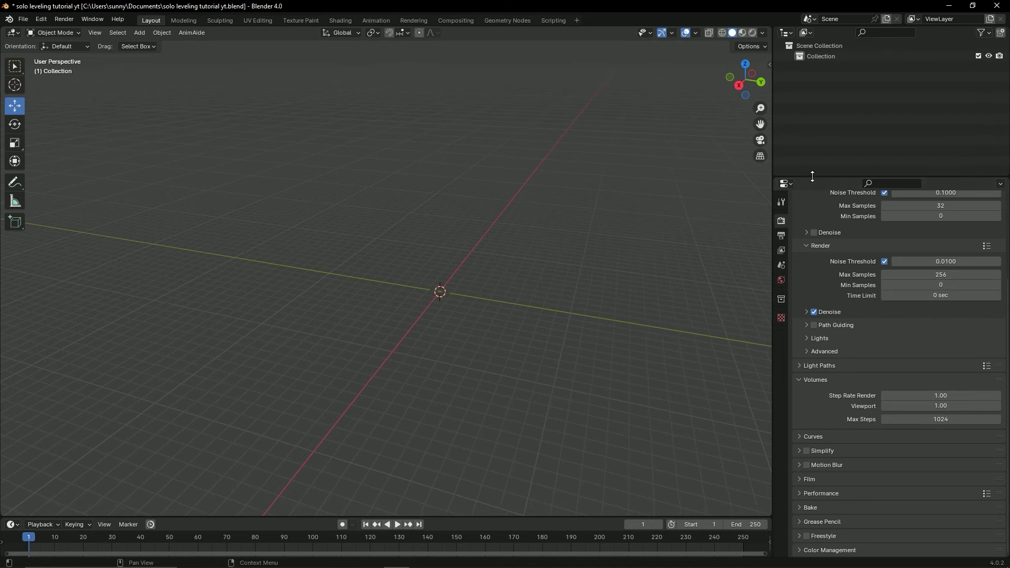
drag(813, 176, 813, 185)
mouse_move(489, 283)
middle_down()
mouse_move(494, 289)
mouse_move(454, 320)
mouse_move(535, 276)
middle_up()
scroll(864, 325, up, 3)
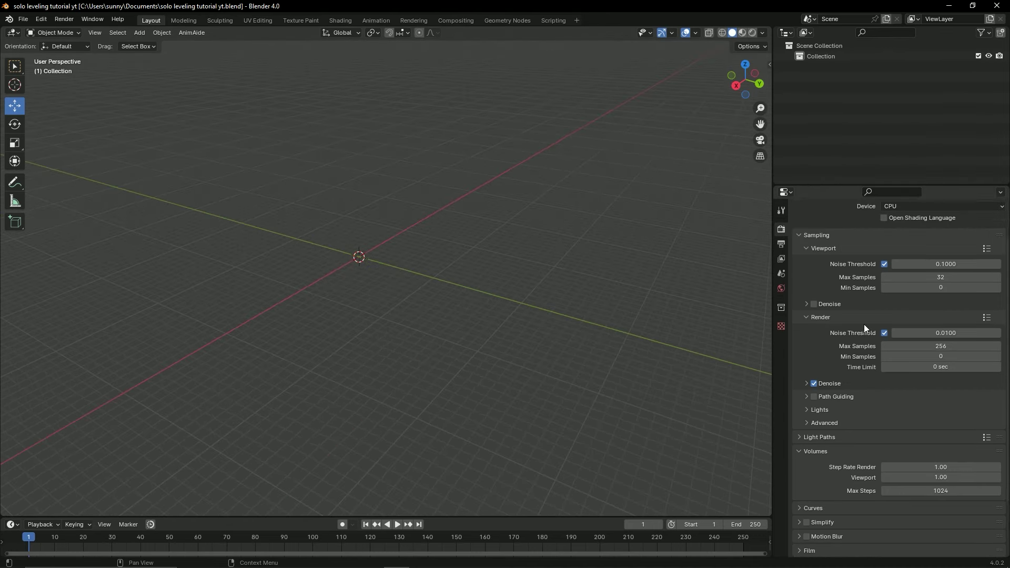
scroll(864, 324, up, 2)
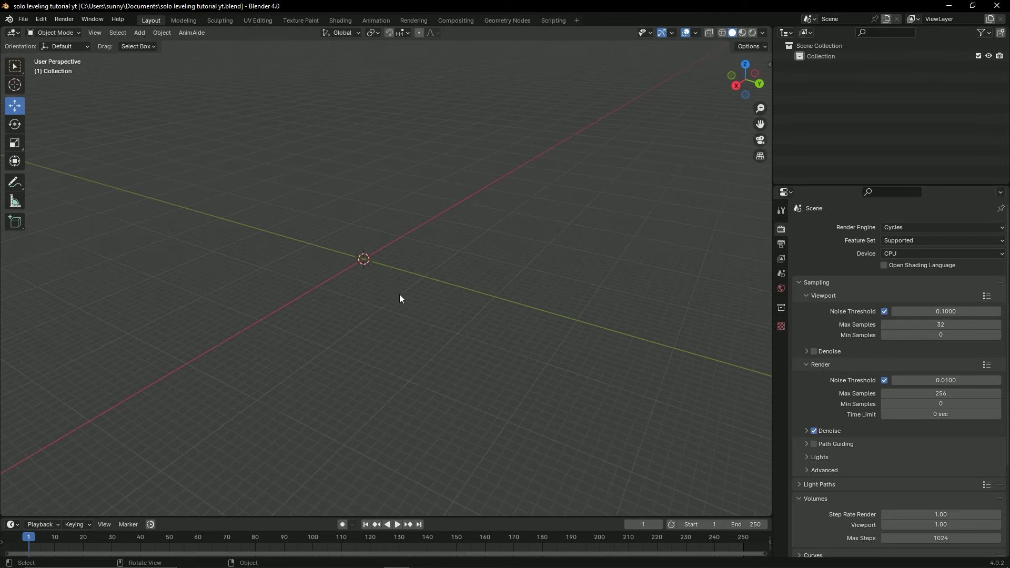
mouse_move(400, 299)
middle_down()
mouse_move(504, 298)
mouse_move(441, 294)
mouse_move(504, 278)
mouse_move(472, 296)
middle_up()
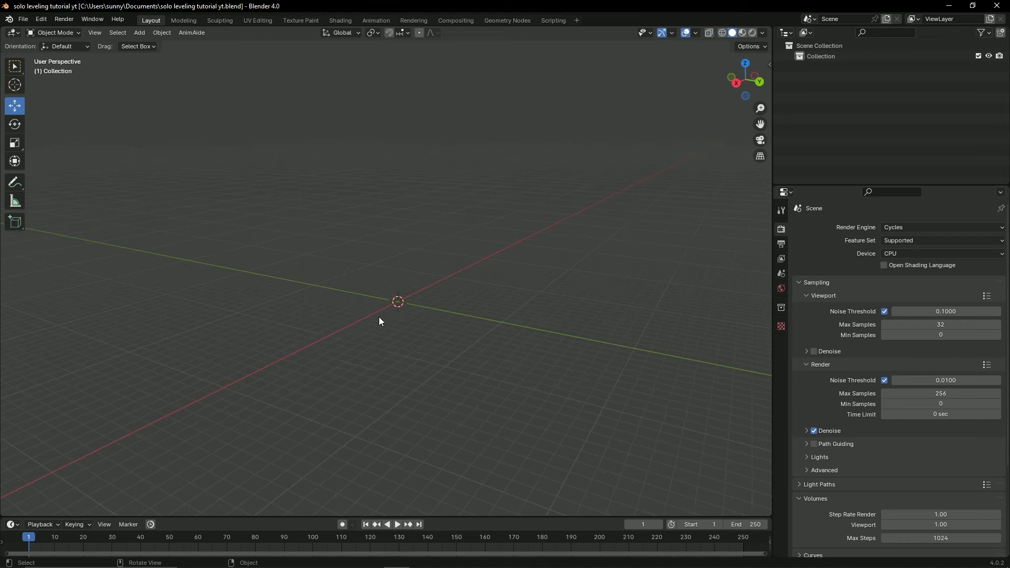
Add an enlarged cube and compare Wireframe, Solid and Material Preview shading.
key(shift+a)
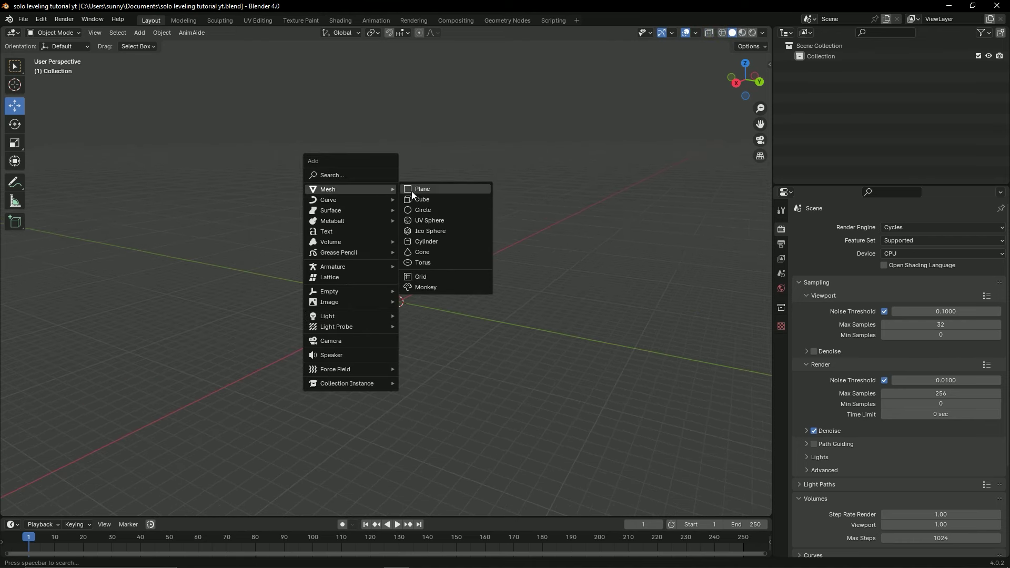
click(422, 200)
key(s)
click(616, 361)
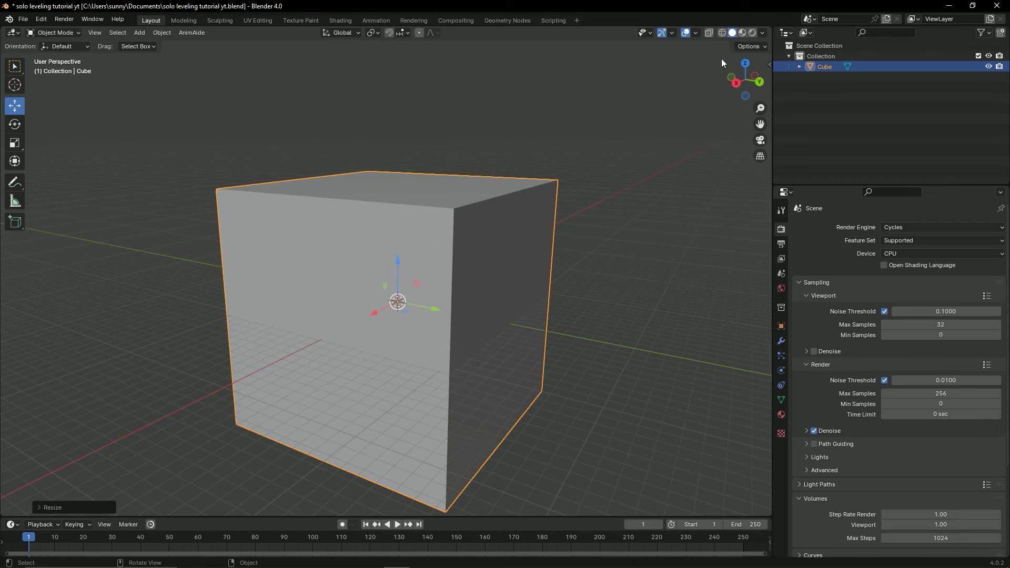
click(720, 32)
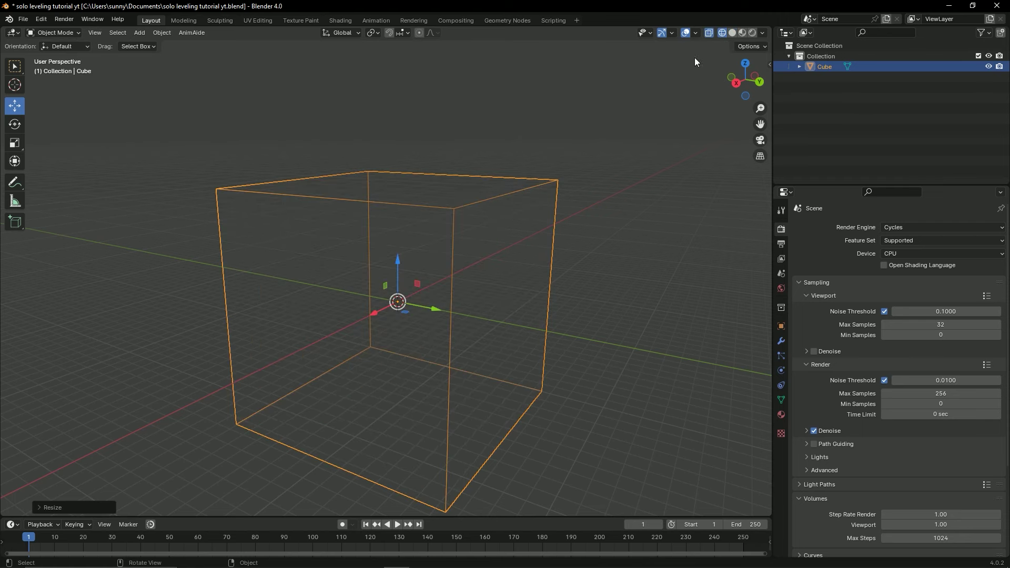
click(733, 35)
click(744, 33)
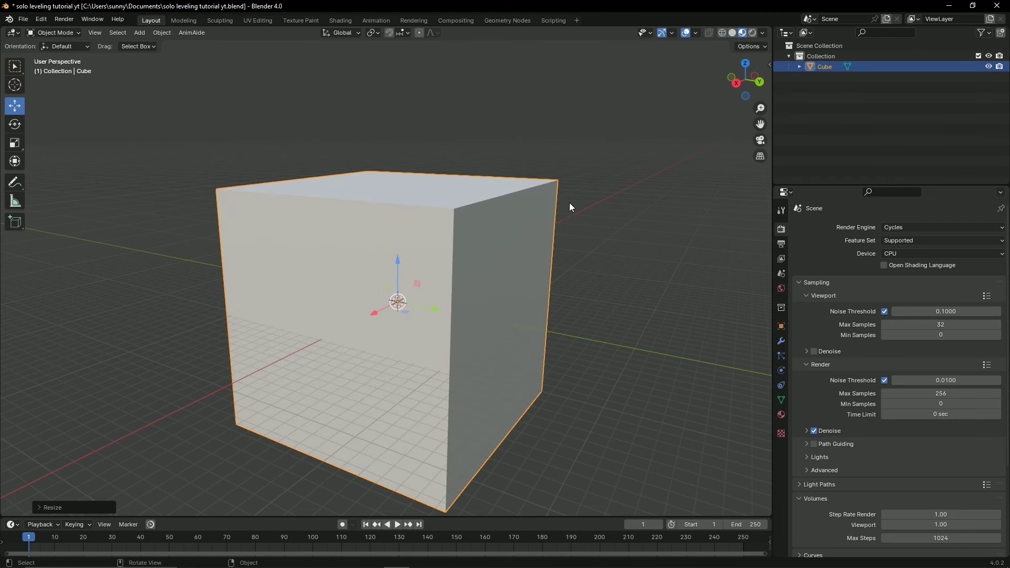
click(735, 31)
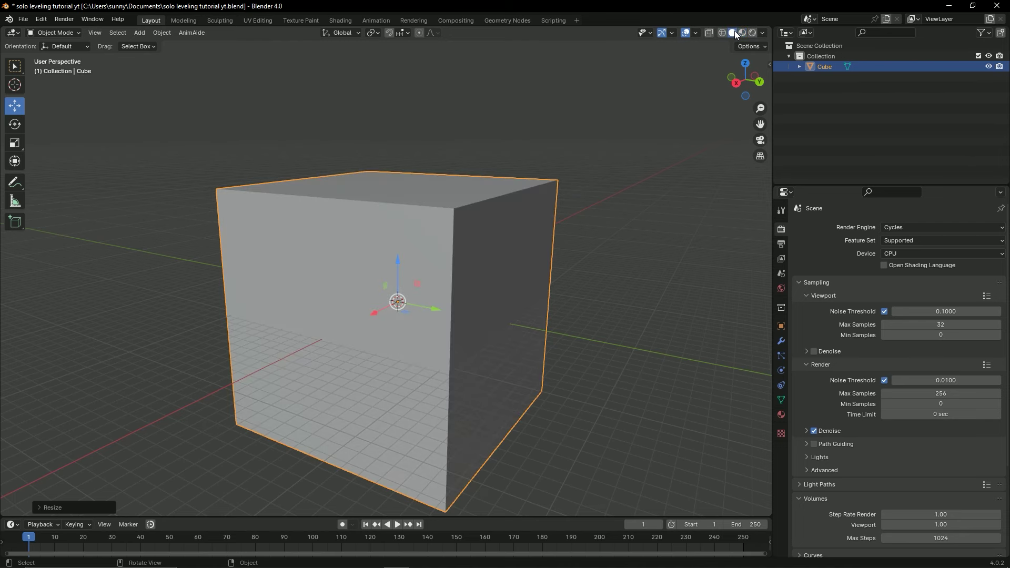
click(742, 34)
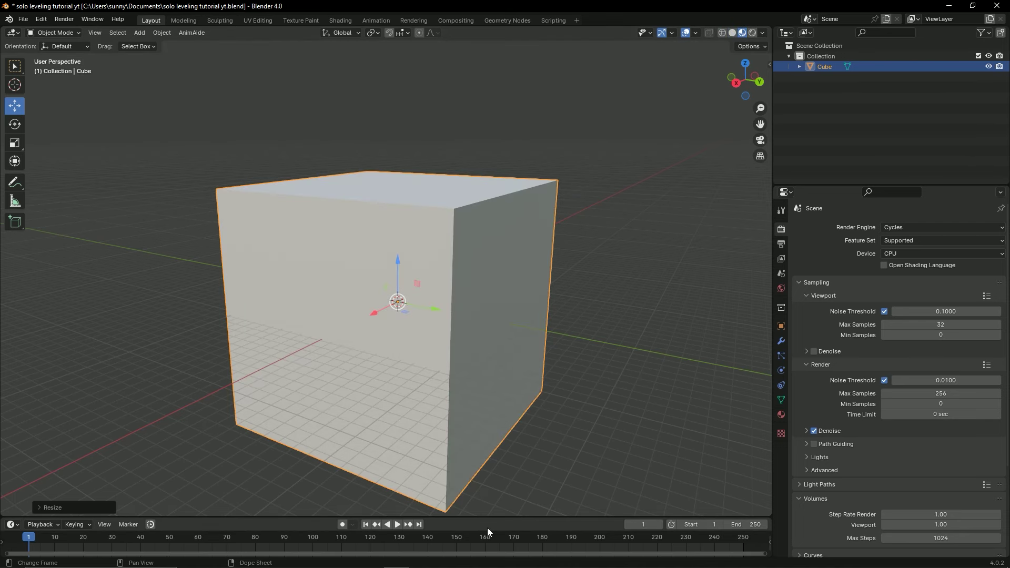
Enlarge the timeline and view the cube in Rendered shading from a new angle.
drag(492, 519, 497, 427)
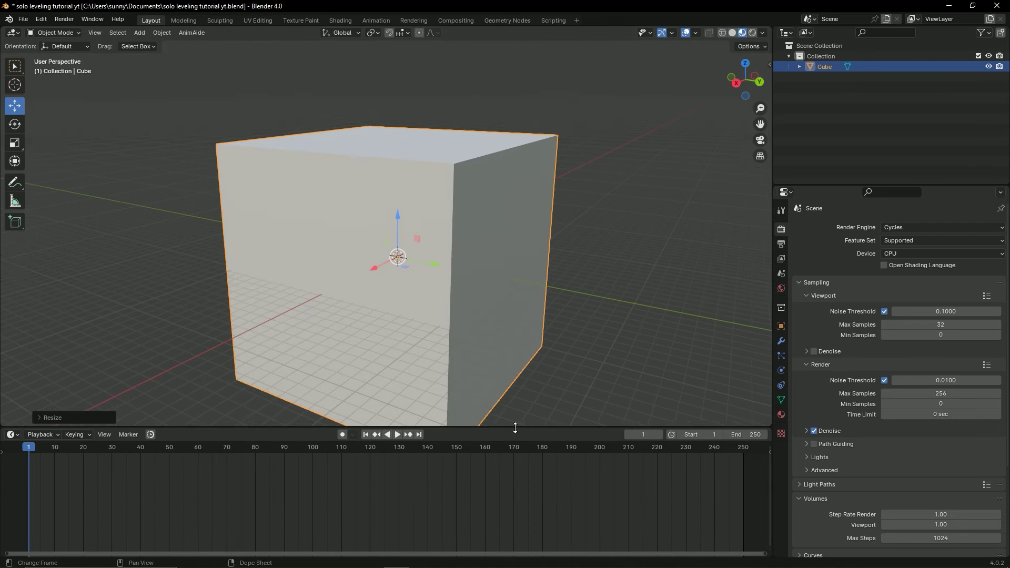
scroll(443, 275, down, 4)
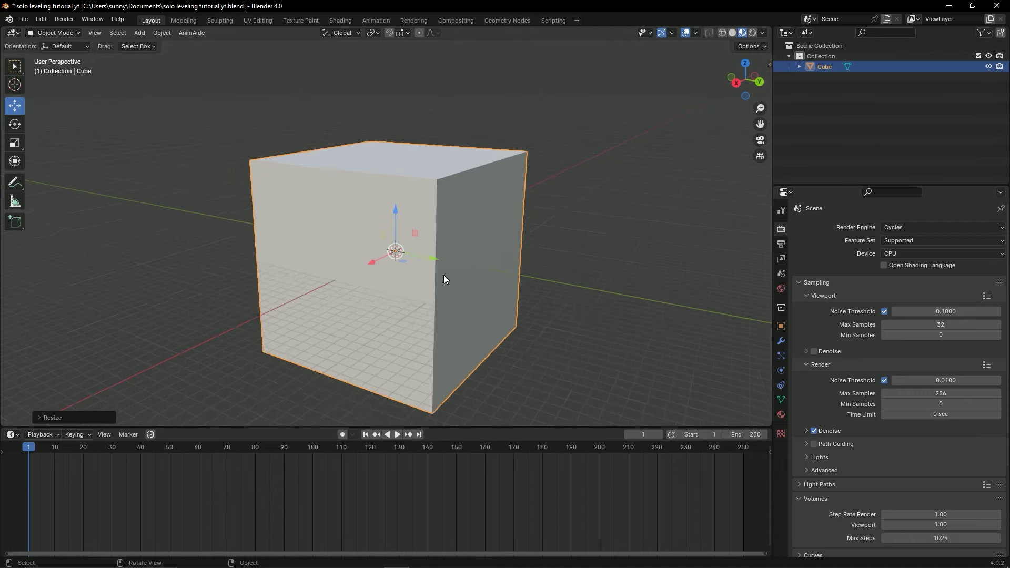
mouse_move(476, 264)
middle_down()
mouse_move(444, 261)
mouse_move(507, 267)
mouse_move(532, 183)
middle_up()
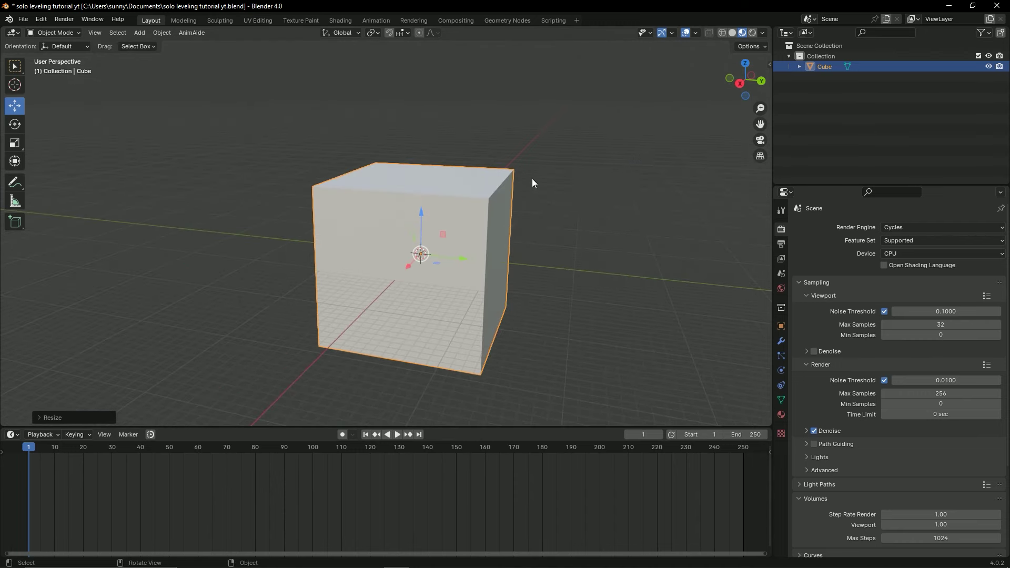
click(753, 33)
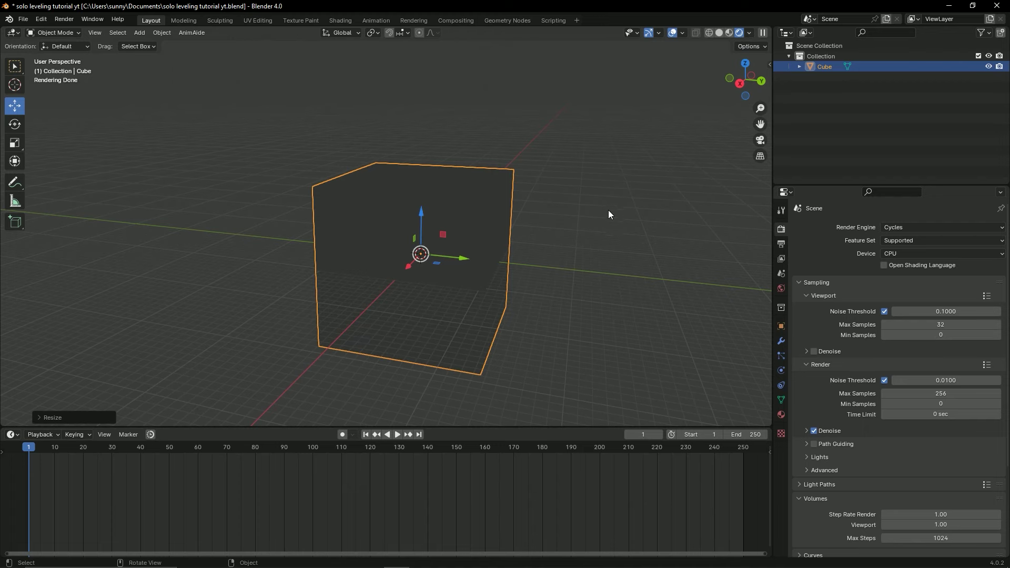
mouse_move(608, 213)
middle_down()
mouse_move(433, 232)
mouse_move(578, 245)
mouse_move(575, 173)
mouse_move(554, 188)
mouse_move(583, 224)
mouse_move(579, 245)
mouse_move(509, 235)
mouse_move(570, 233)
mouse_move(593, 213)
mouse_move(515, 230)
mouse_move(548, 203)
mouse_move(460, 230)
mouse_move(552, 229)
mouse_move(516, 228)
mouse_move(469, 246)
mouse_move(501, 234)
middle_up()
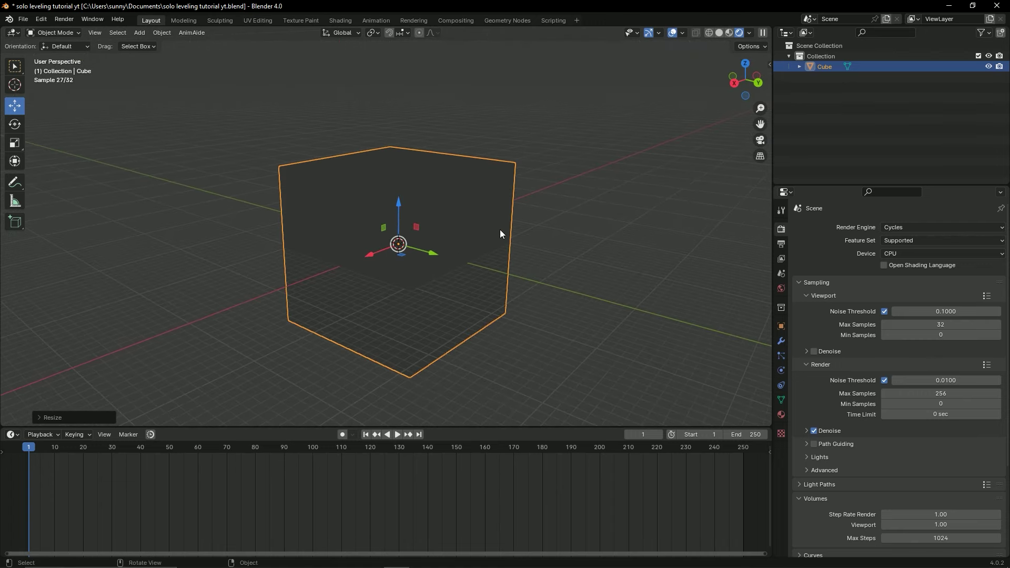
Return to Solid shading, delete the cube, shrink the timeline back, and save the file.
click(719, 33)
key(Delete)
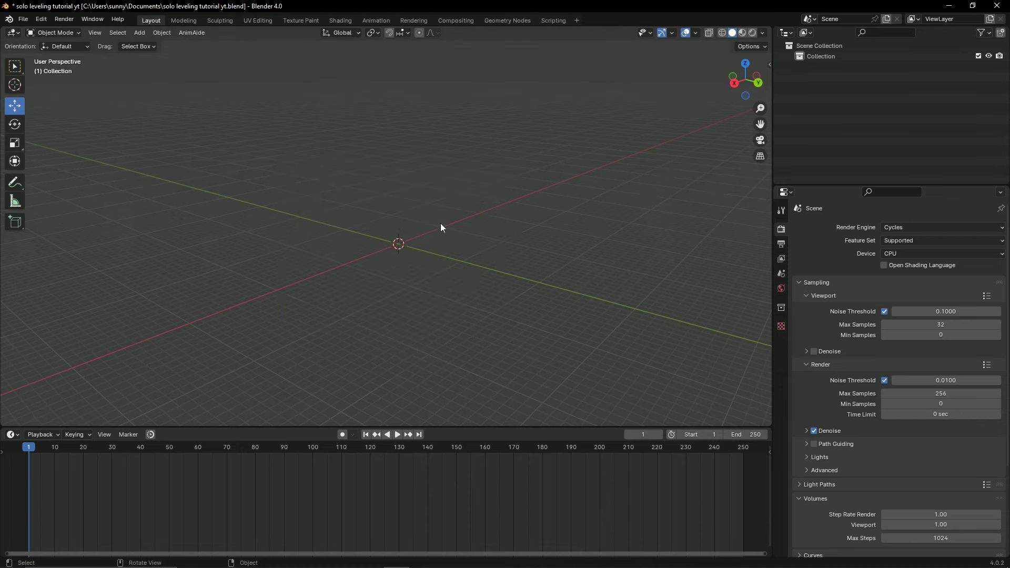
middle_drag(415, 246, 428, 377)
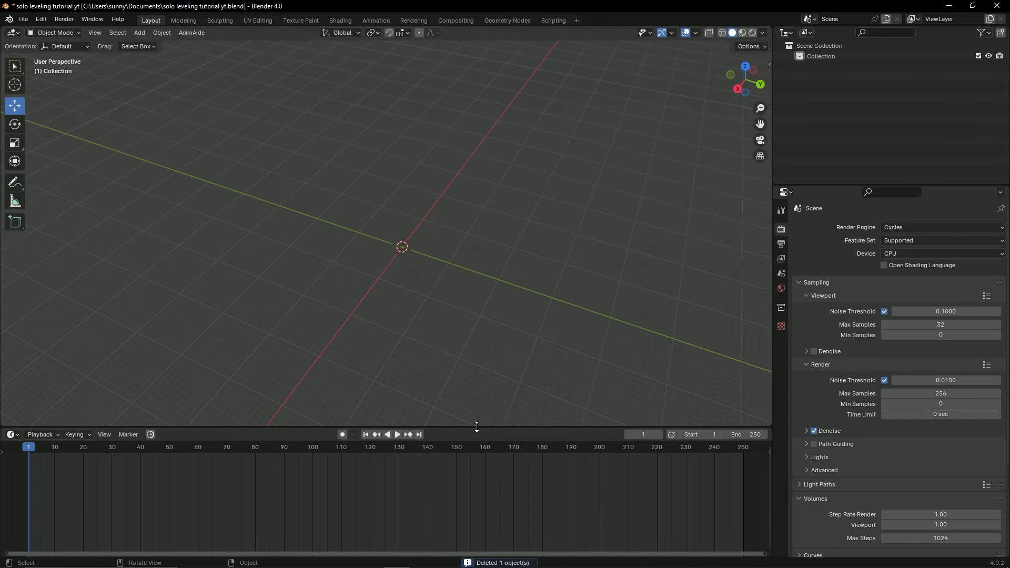
mouse_move(475, 427)
mouse_down()
mouse_move(489, 510)
mouse_move(494, 498)
mouse_up()
mouse_move(435, 381)
middle_down()
mouse_move(411, 341)
mouse_move(409, 303)
mouse_move(399, 311)
middle_up()
key(ctrl+s)
mouse_move(385, 307)
middle_down()
mouse_move(412, 323)
mouse_move(401, 310)
middle_up()
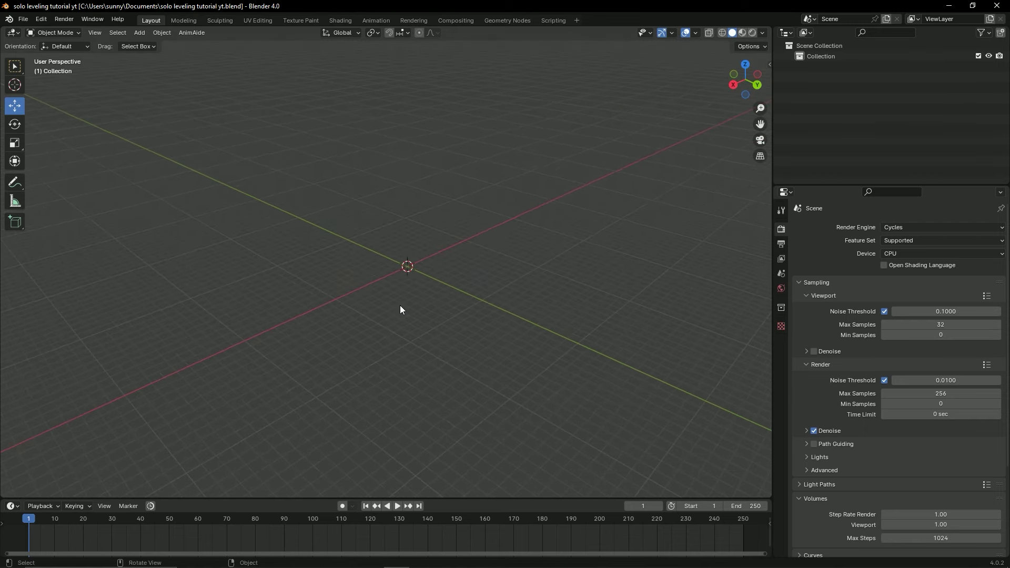
Add a plane at the origin, scale it into a large floor, and save.
key(shift+a)
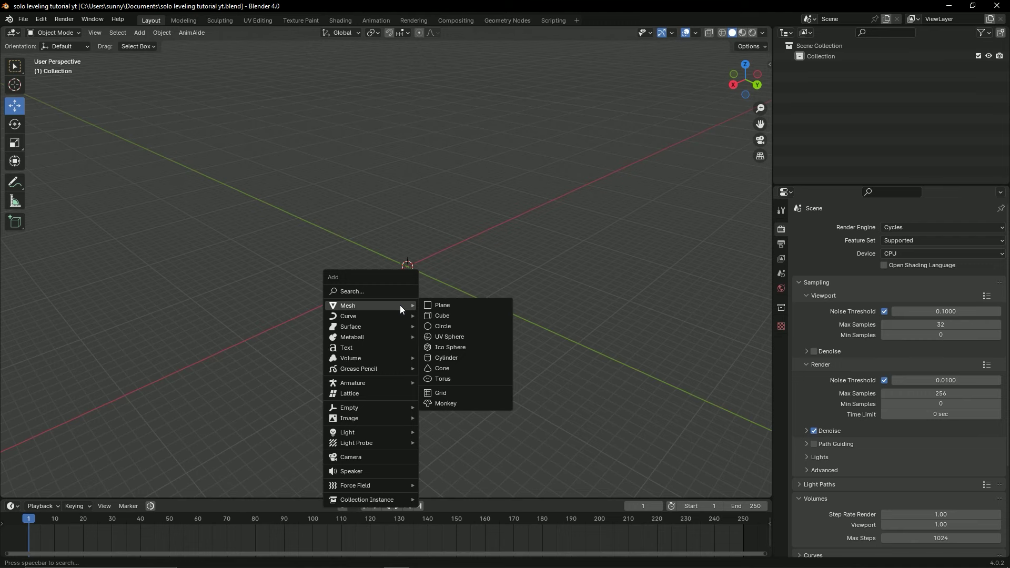
click(450, 305)
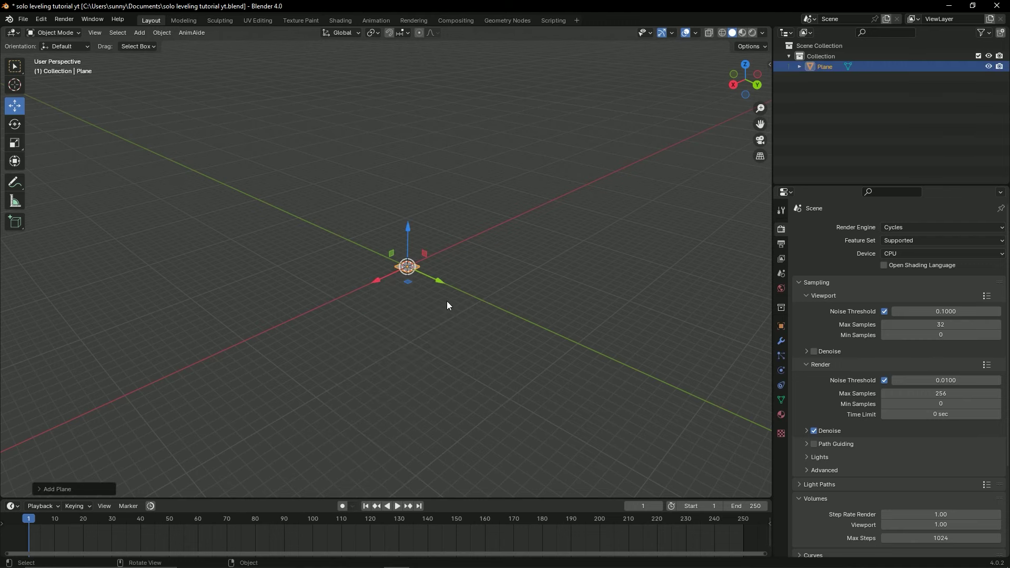
key(s)
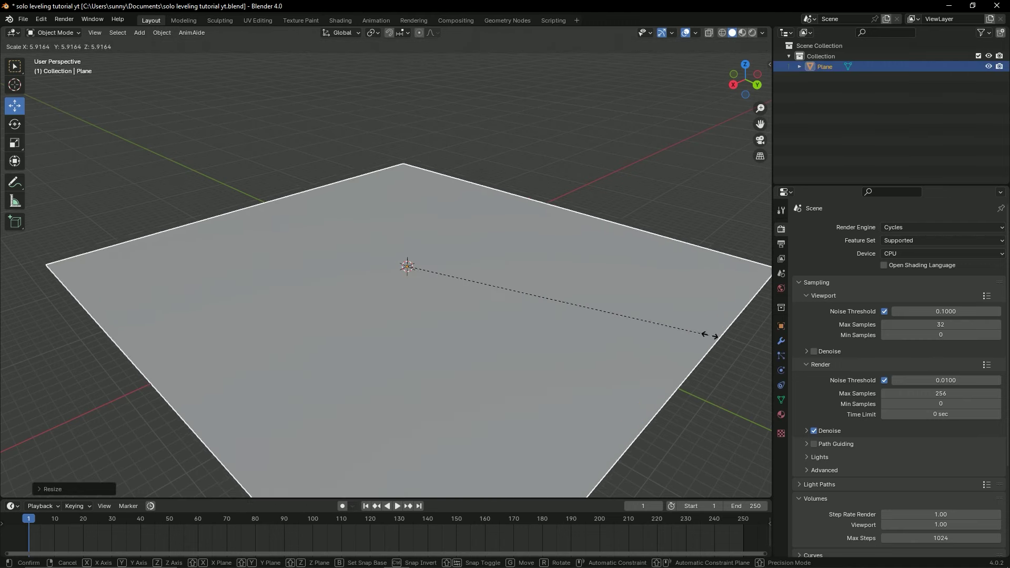
click(693, 336)
key(ctrl+z)
key(s)
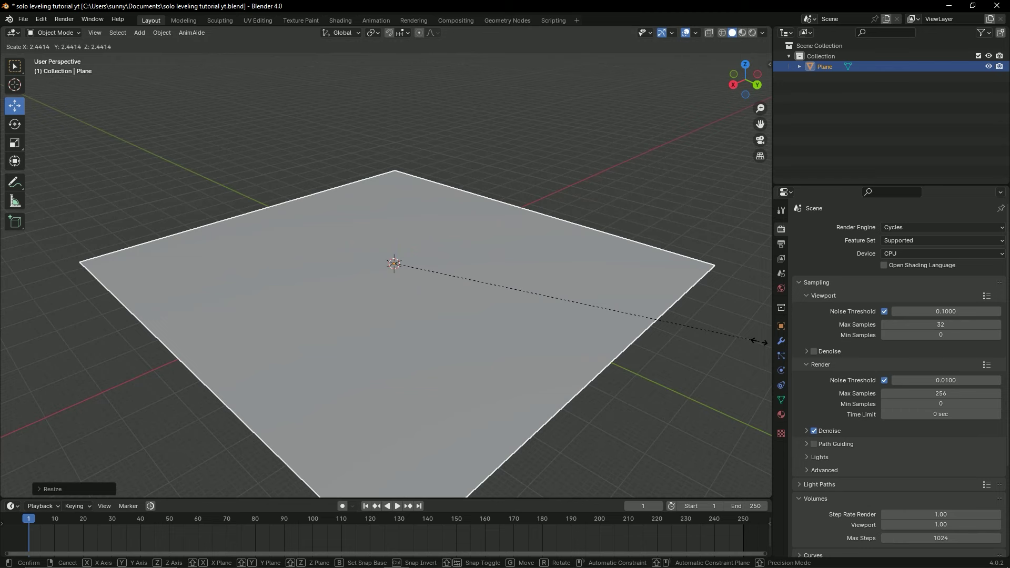
click(11, 355)
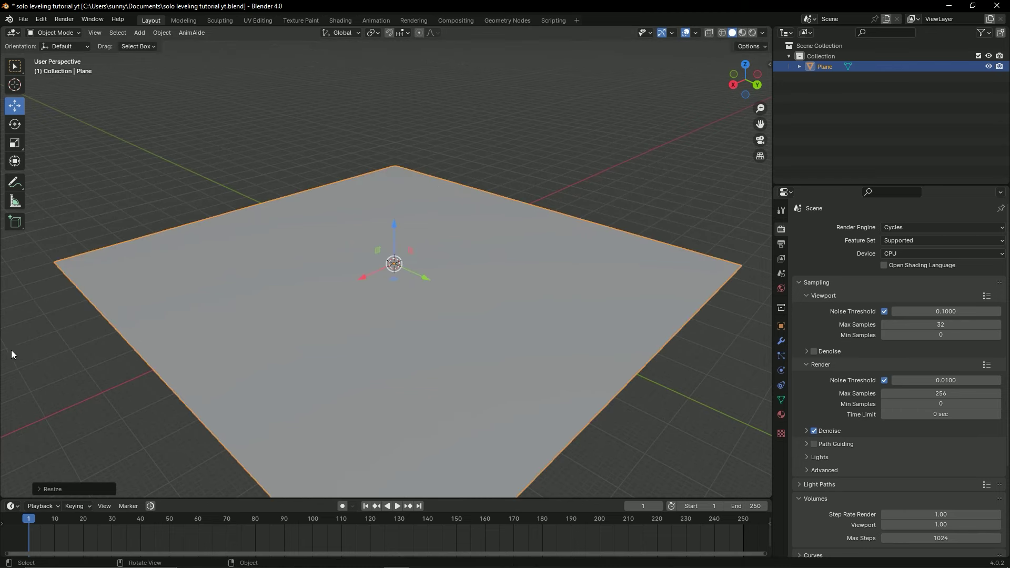
key(ctrl+s)
Orbit and zoom around the floor plane, then reselect it.
scroll(350, 304, down, 1)
scroll(347, 313, down, 1)
scroll(346, 317, down, 1)
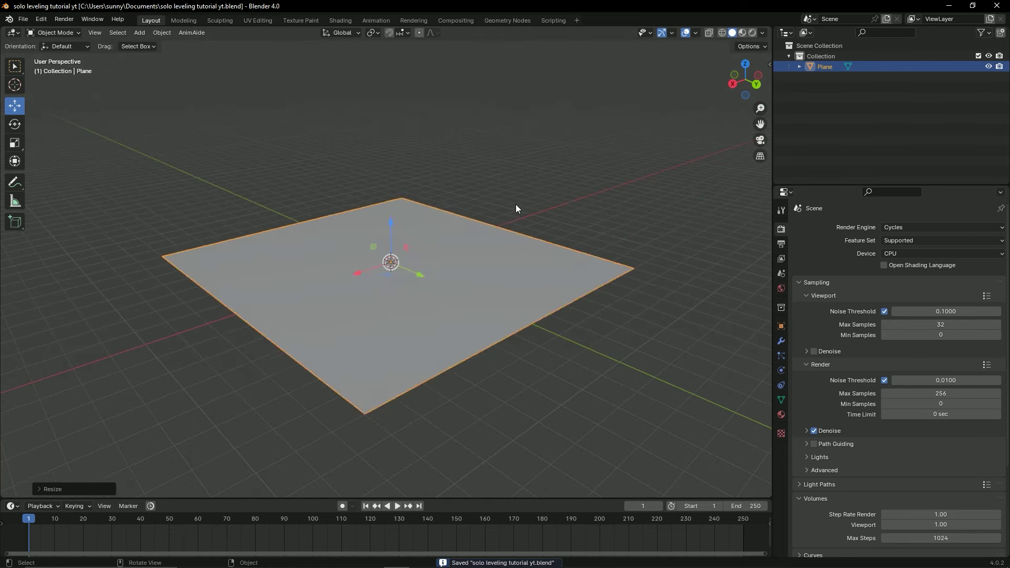
click(516, 209)
middle_drag(327, 334, 469, 346)
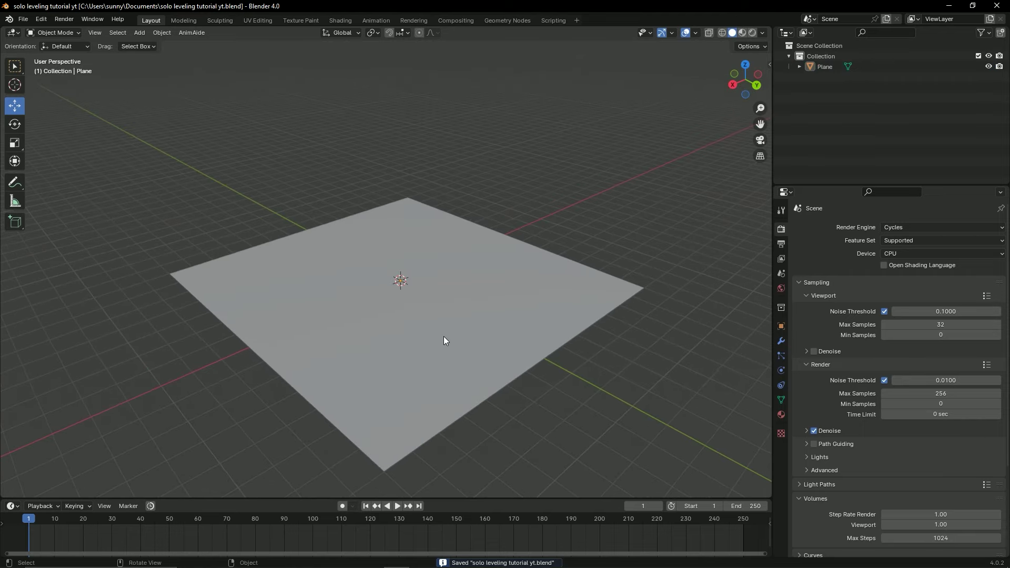
click(427, 318)
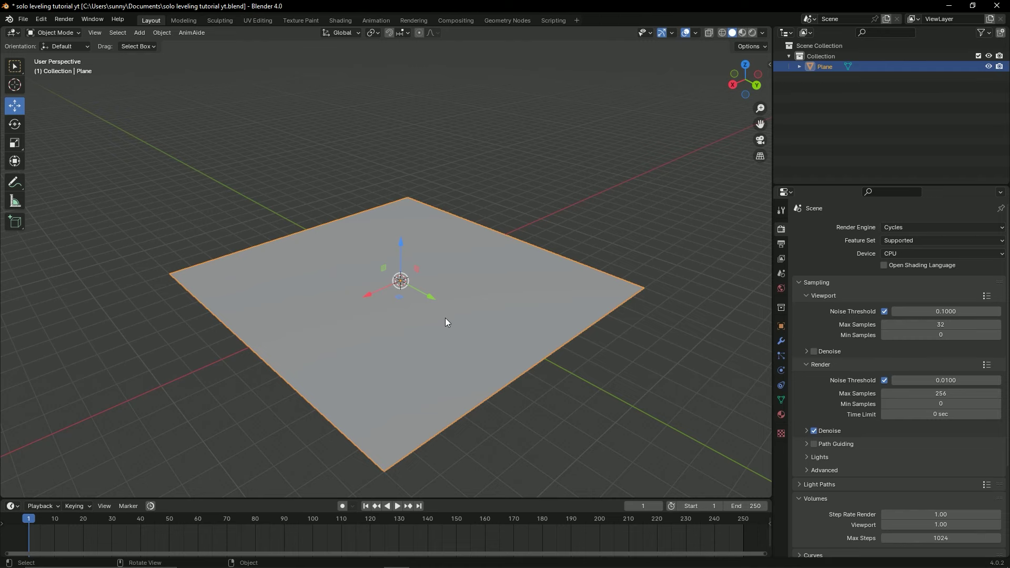
mouse_move(477, 341)
middle_down()
mouse_move(434, 346)
mouse_move(451, 336)
mouse_move(486, 373)
mouse_move(426, 350)
mouse_move(455, 346)
mouse_move(435, 335)
middle_up()
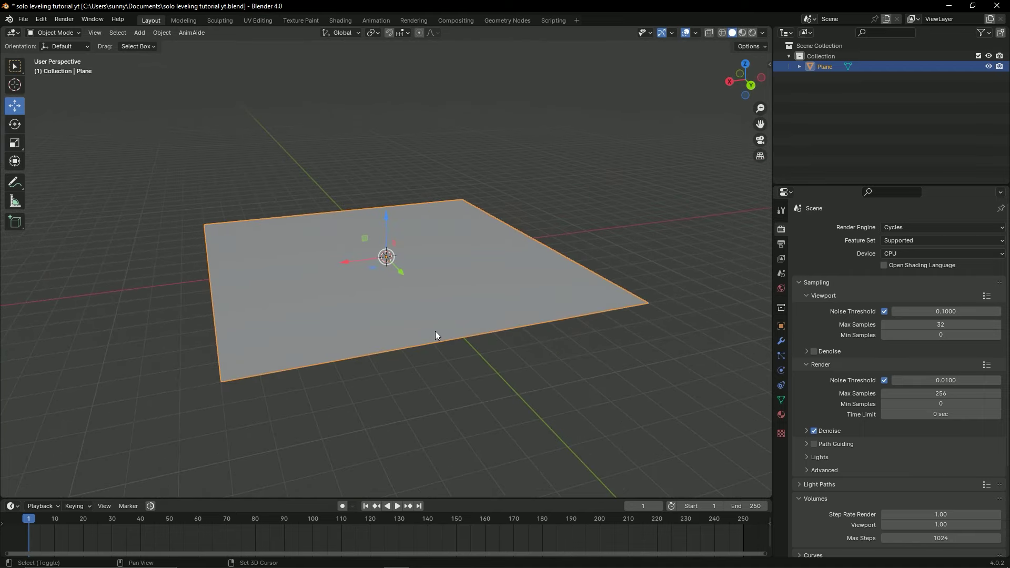
Duplicate the floor in place, rotate the copy 90° upright, and save.
key(shift+d)
right_click(435, 331)
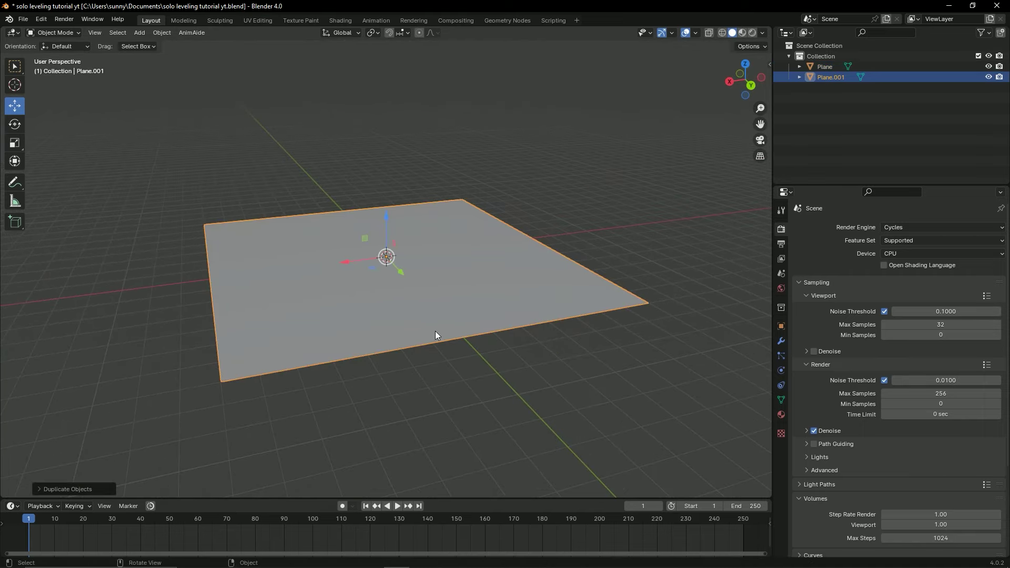
mouse_move(511, 312)
middle_down()
mouse_move(336, 197)
mouse_move(543, 243)
mouse_move(609, 242)
mouse_move(468, 250)
mouse_move(458, 294)
middle_up()
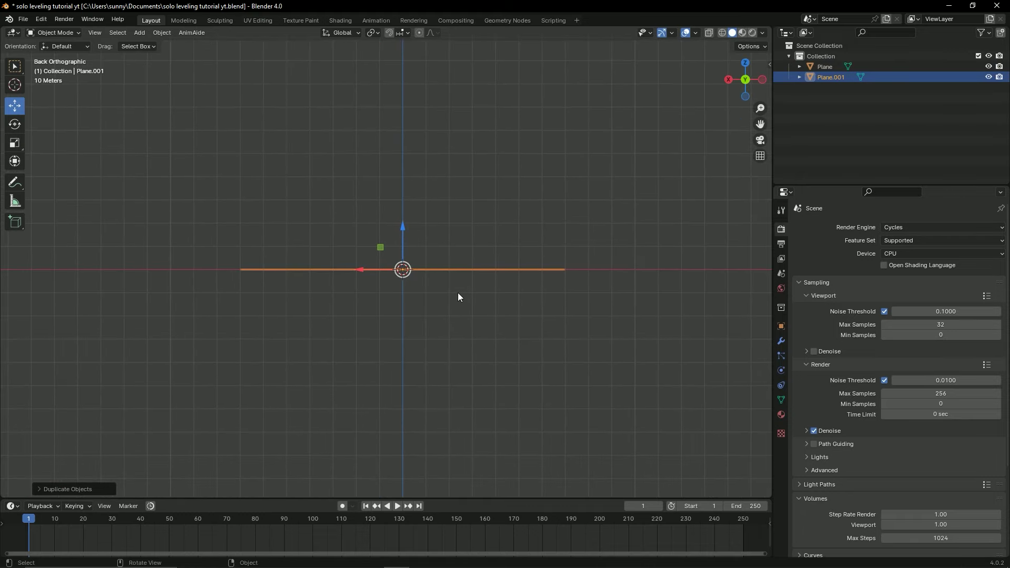
text(r90)
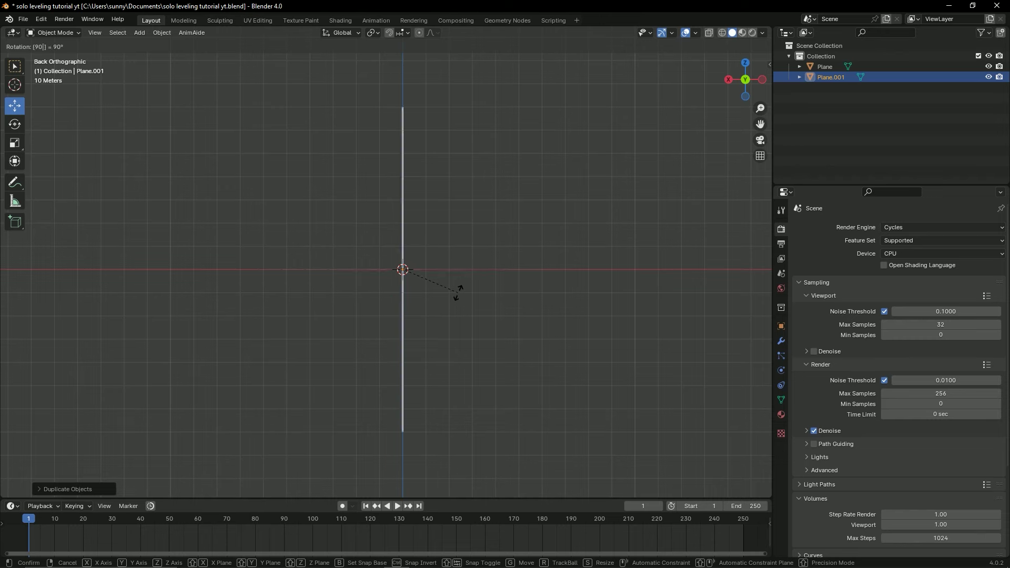
key(Return)
mouse_move(421, 276)
middle_down()
mouse_move(483, 359)
mouse_move(421, 318)
middle_up()
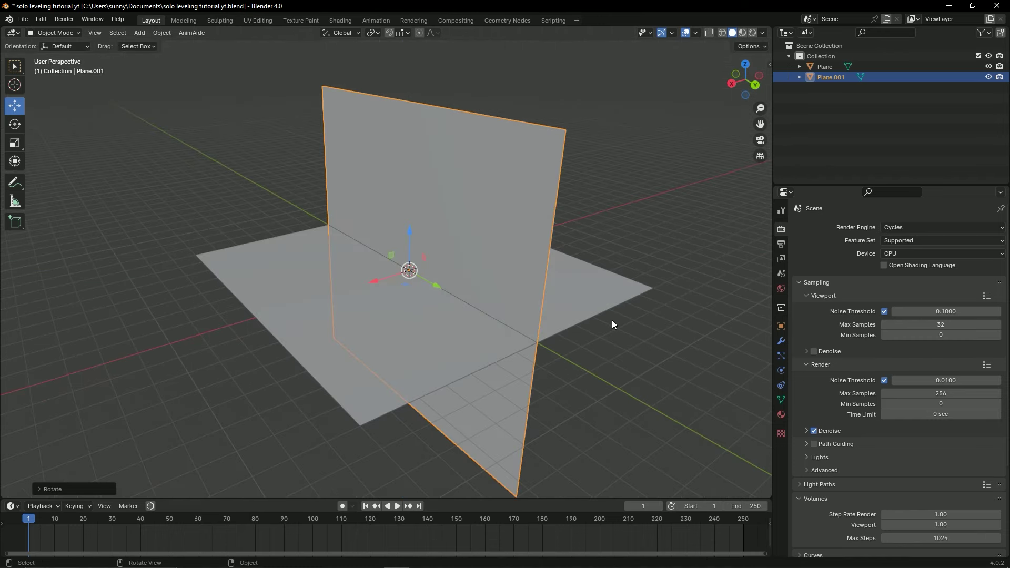
mouse_move(612, 320)
middle_down()
mouse_move(612, 298)
mouse_move(321, 258)
middle_up()
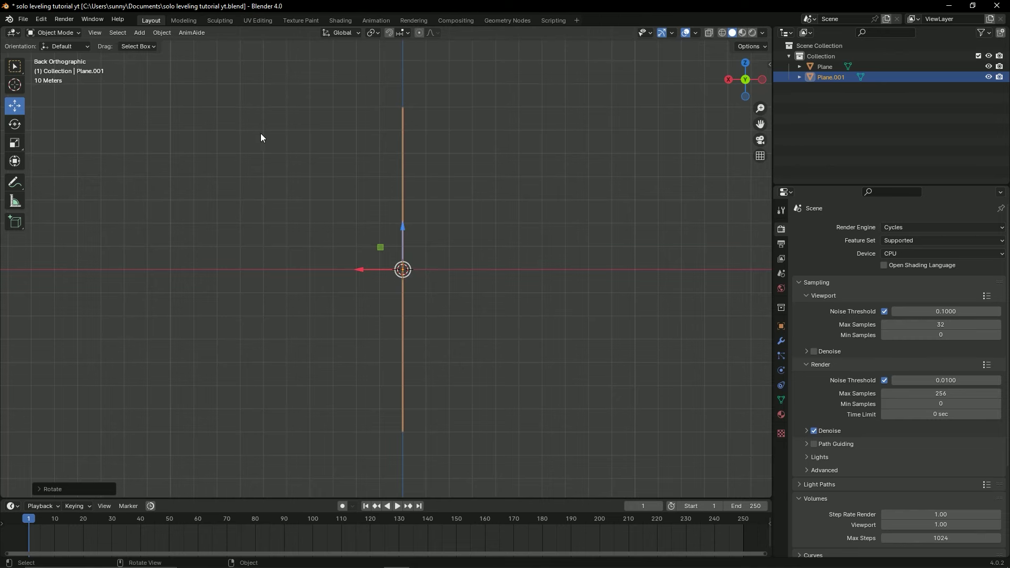
key(ctrl+s)
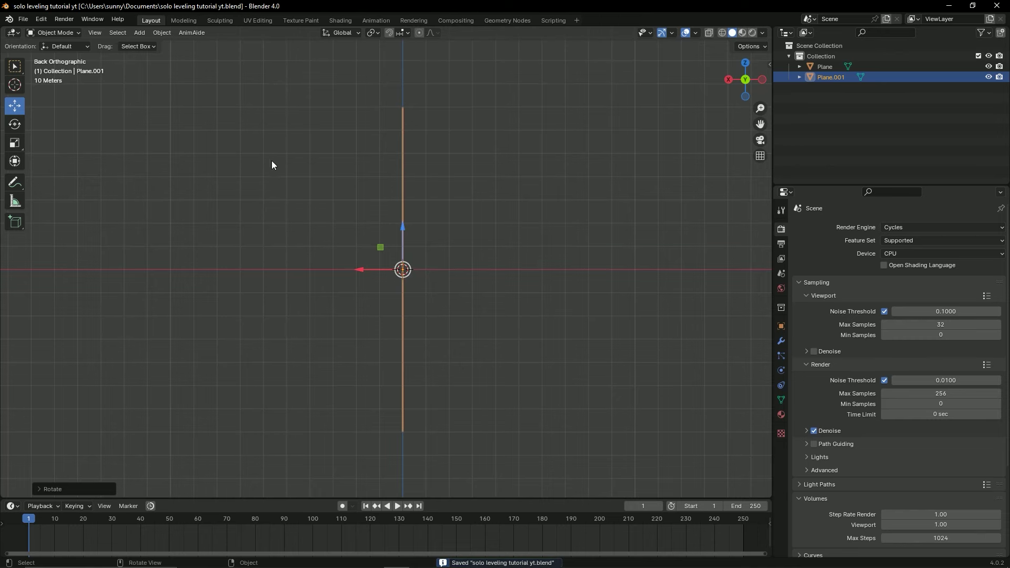
Move the upright wall along X, Z and Y to stand at the floor's edge.
mouse_move(287, 228)
middle_down()
mouse_move(314, 274)
mouse_move(371, 293)
middle_up()
key(g)
key(x)
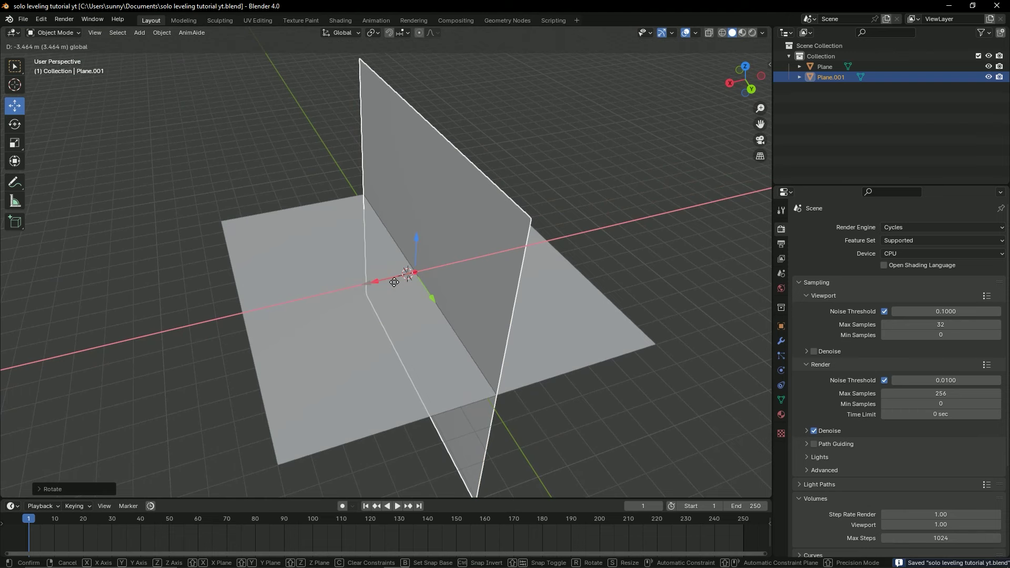
click(554, 233)
key(g)
key(z)
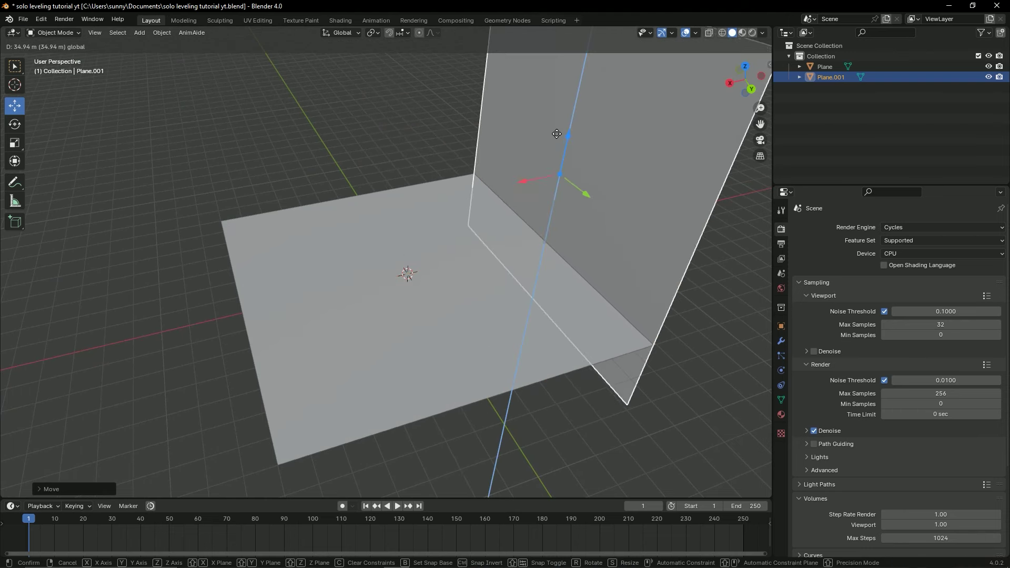
click(442, 237)
middle_drag(442, 242, 542, 197)
scroll(456, 265, down, 3)
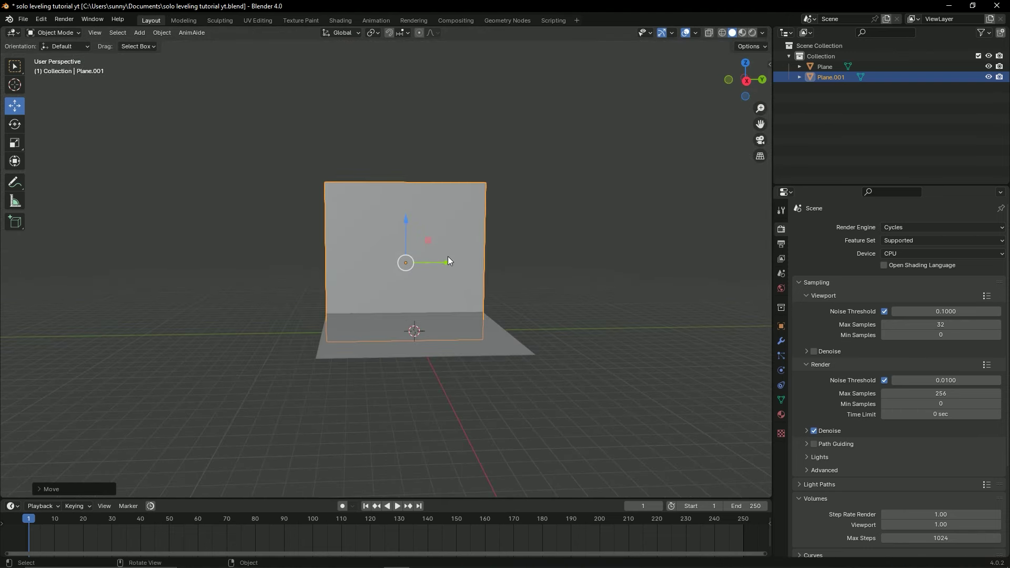
key(g)
key(y)
click(358, 260)
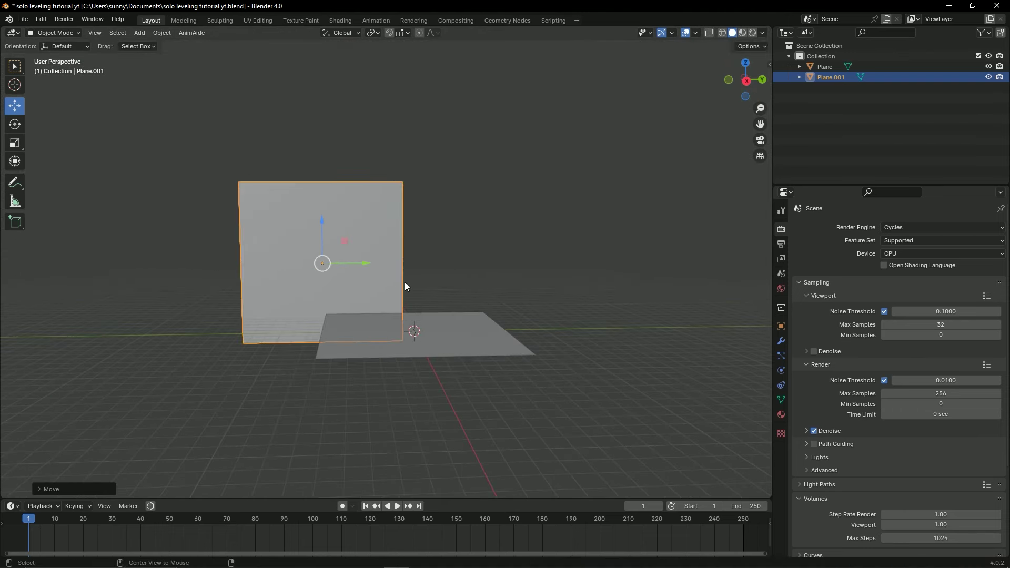
Check the wall's placement from Numpad back and side views, centring it in view.
key(ctrl+KP_1)
key(KP_3)
scroll(383, 298, up, 2)
scroll(384, 297, up, 1)
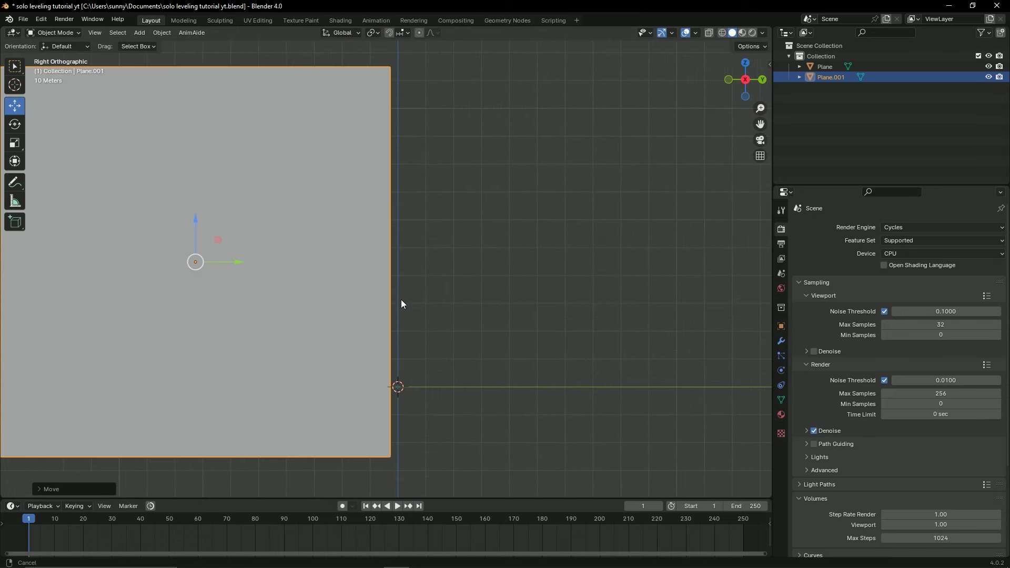
scroll(401, 299, down, 1)
shift+middle_drag(205, 326, 278, 344)
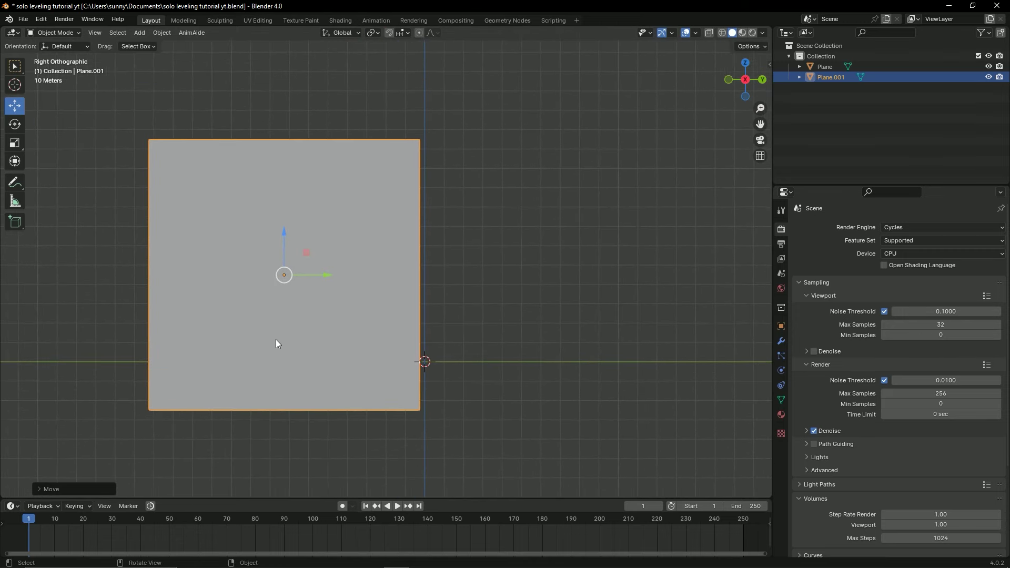
Duplicate the wall as Plane.002 and place it beside Plane.001.
key(shift+d)
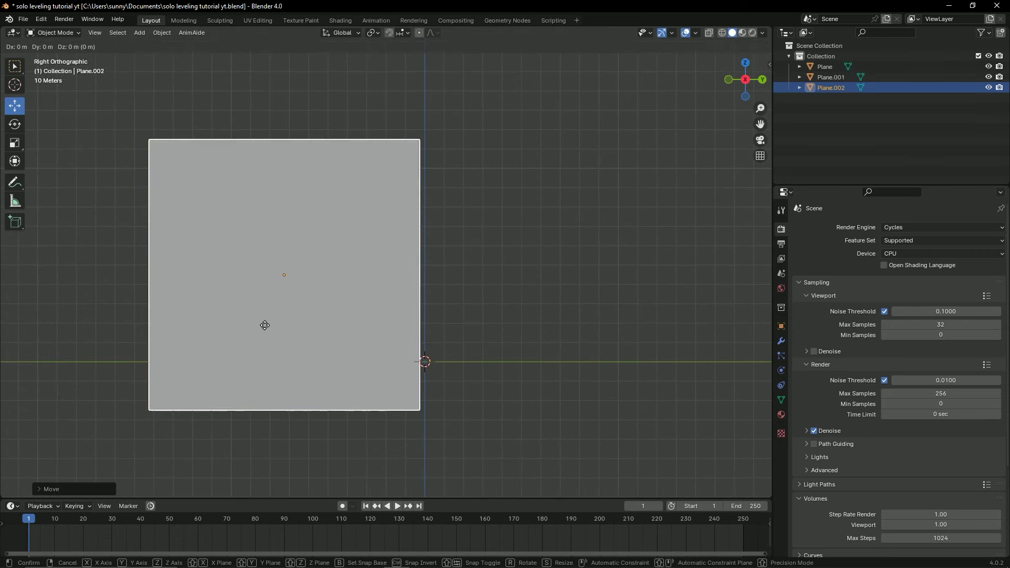
right_click(264, 326)
drag(326, 276, 613, 260)
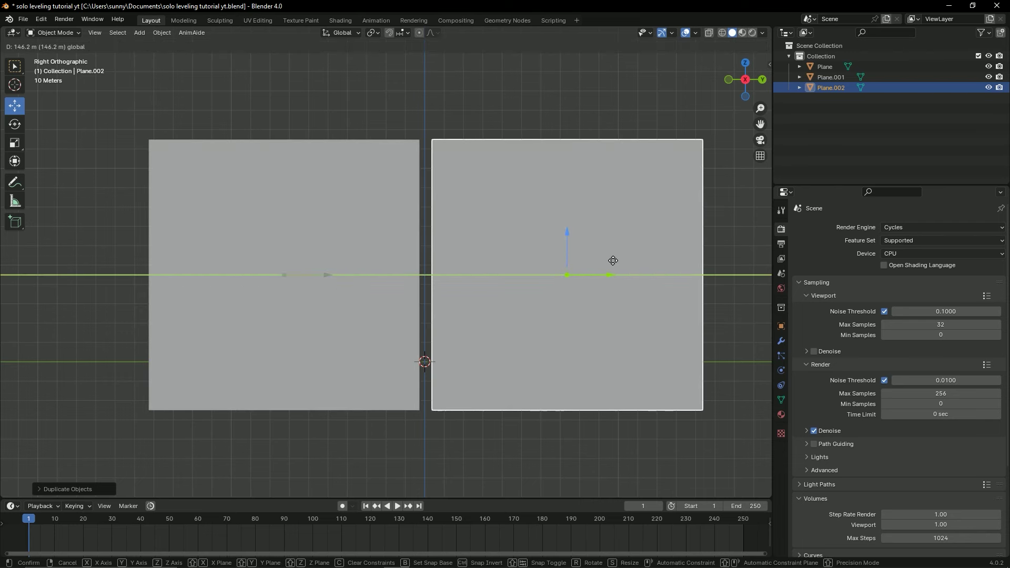
click(613, 260)
Orbit to a perspective view, select the floor plane, and zoom until all three planes show.
click(517, 109)
mouse_move(517, 108)
middle_down()
mouse_move(446, 219)
mouse_move(369, 269)
middle_up()
click(412, 356)
scroll(411, 356, down, 3)
scroll(477, 280, up, 3)
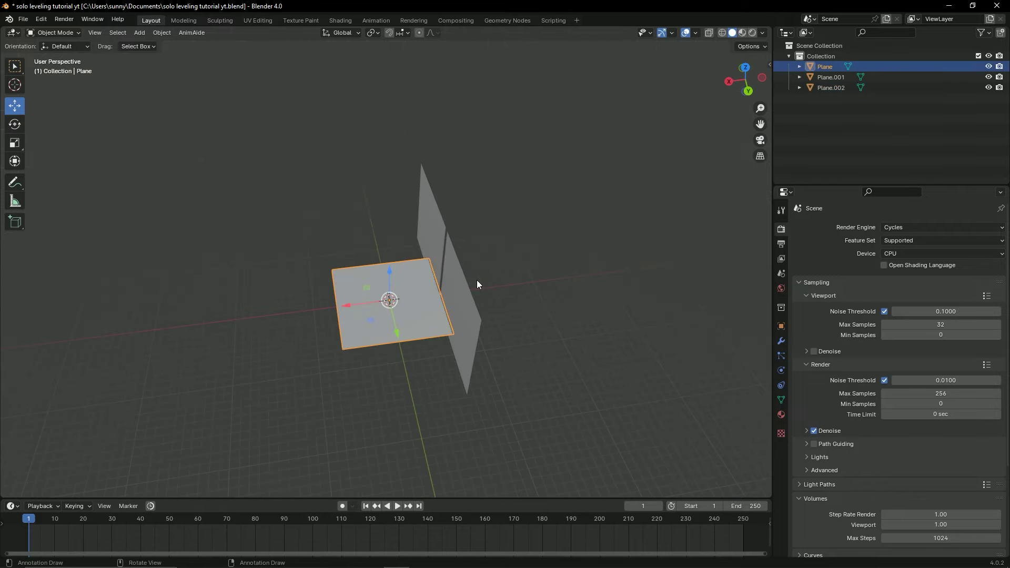
scroll(475, 279, up, 1)
scroll(473, 280, down, 3)
scroll(473, 280, down, 3)
scroll(470, 280, up, 3)
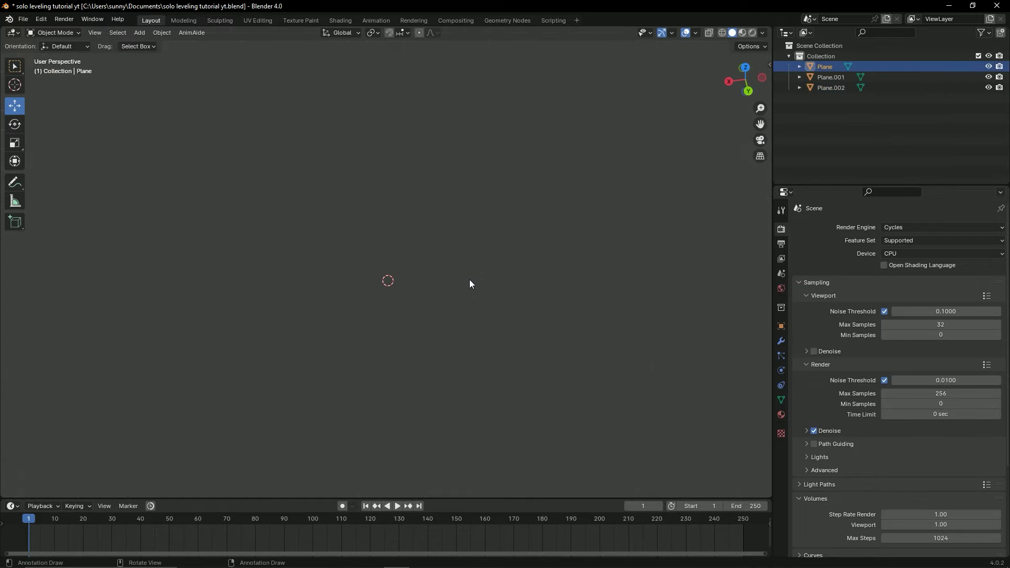
scroll(463, 281, down, 3)
scroll(457, 282, down, 1)
scroll(457, 283, down, 3)
scroll(451, 285, up, 3)
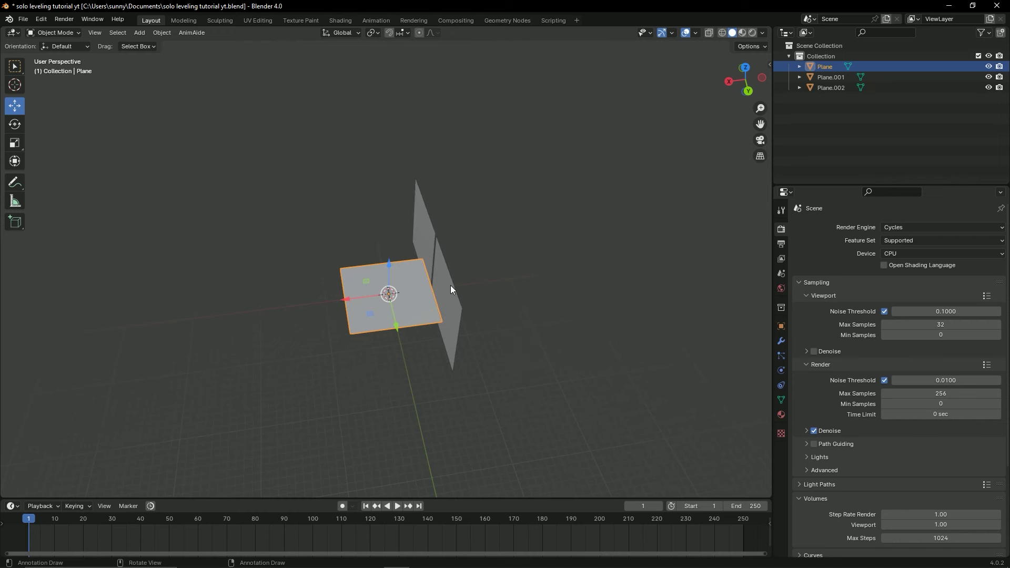
scroll(451, 285, down, 3)
scroll(440, 289, up, 4)
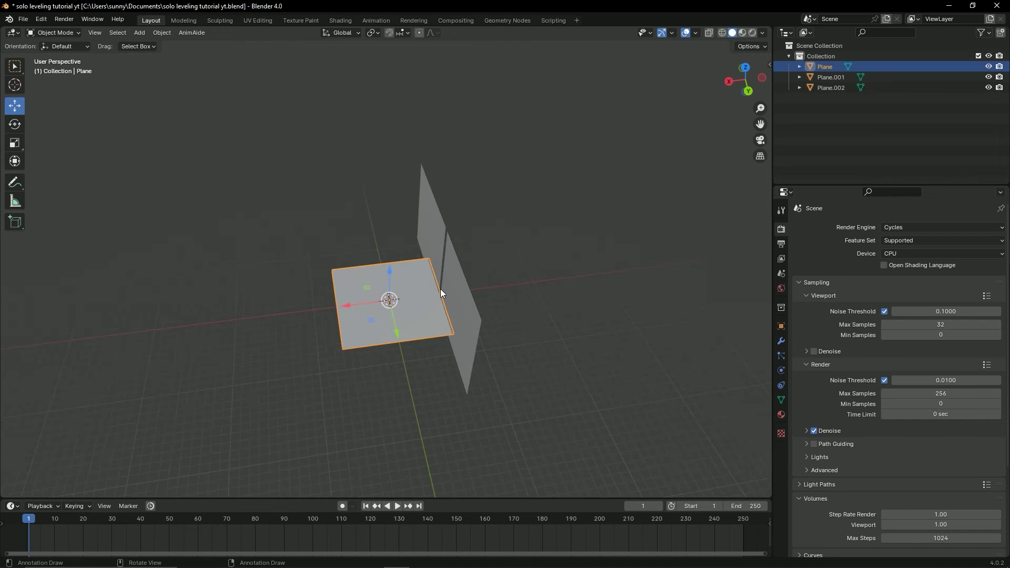
Set the viewport Clip End to 10000000 m in the sidebar's View settings.
key(n)
key(n)
key(n)
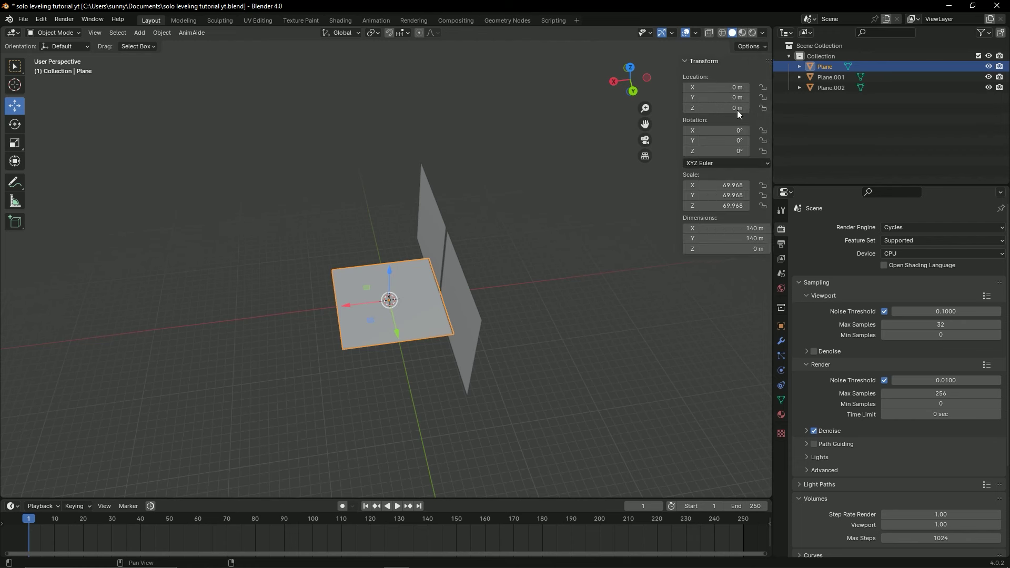
click(766, 116)
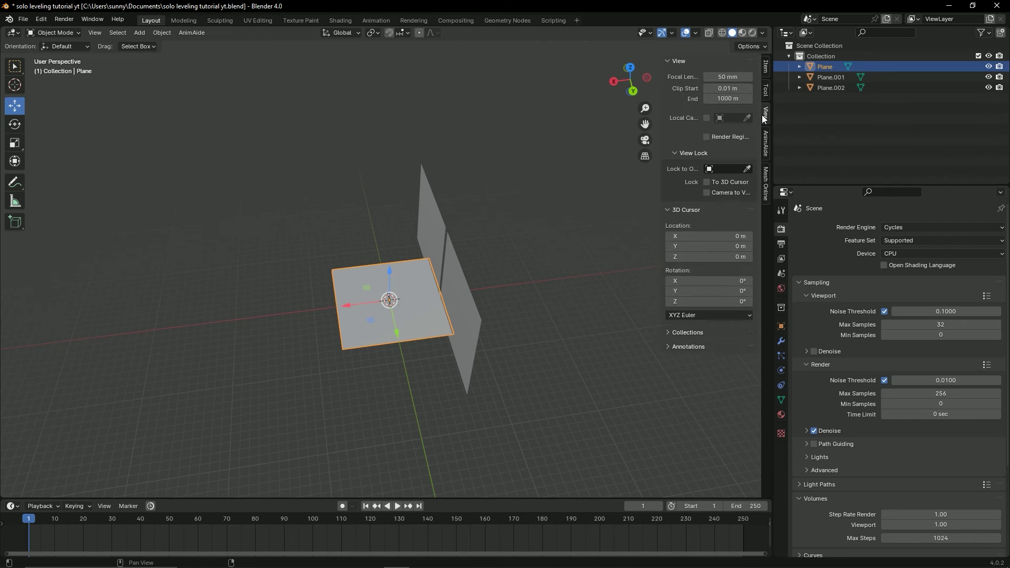
click(726, 99)
text(0000)
key(Return)
click(581, 252)
Zoom and orbit around the planes, select the floor plane, and start scaling it.
scroll(394, 336, down, 2)
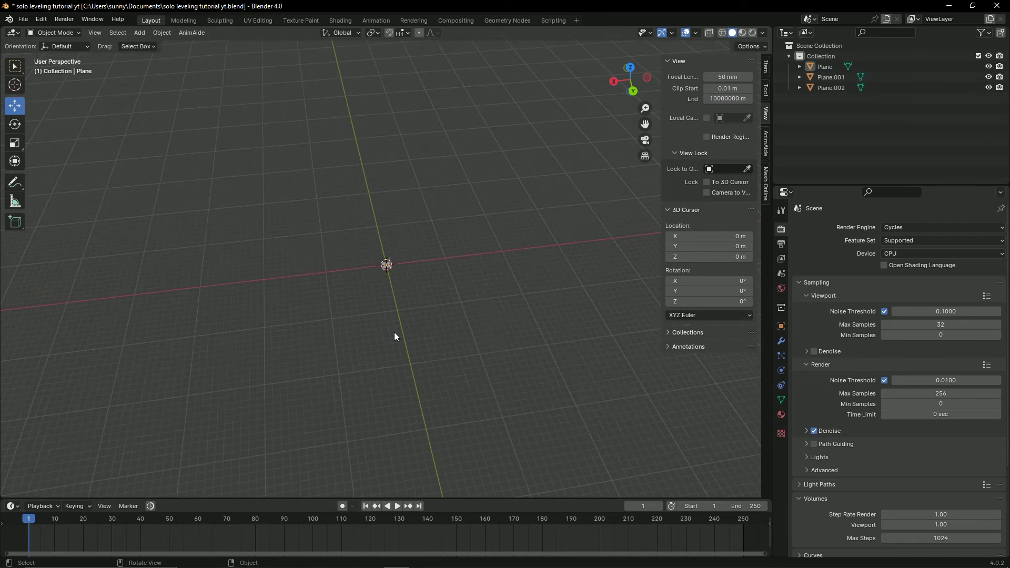
scroll(395, 336, up, 2)
scroll(393, 335, up, 1)
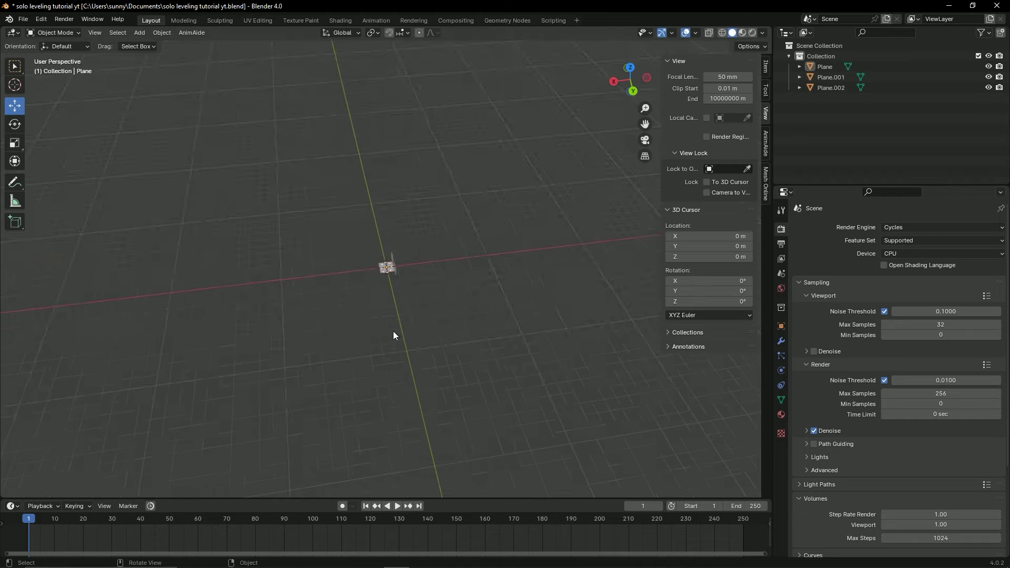
scroll(394, 330, up, 10)
mouse_move(393, 330)
middle_down()
mouse_move(438, 276)
mouse_move(409, 350)
mouse_move(421, 352)
middle_up()
click(420, 333)
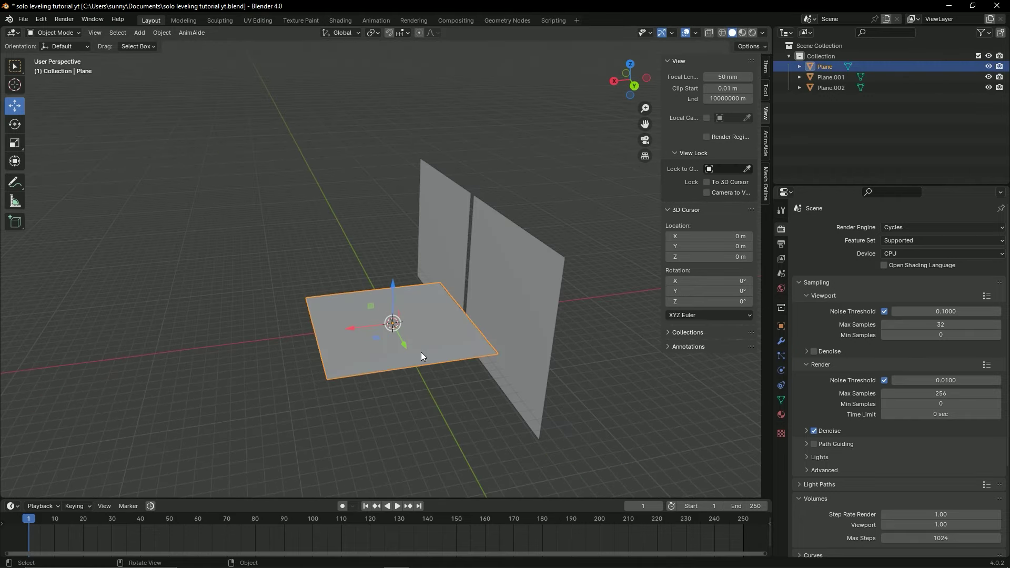
key(s)
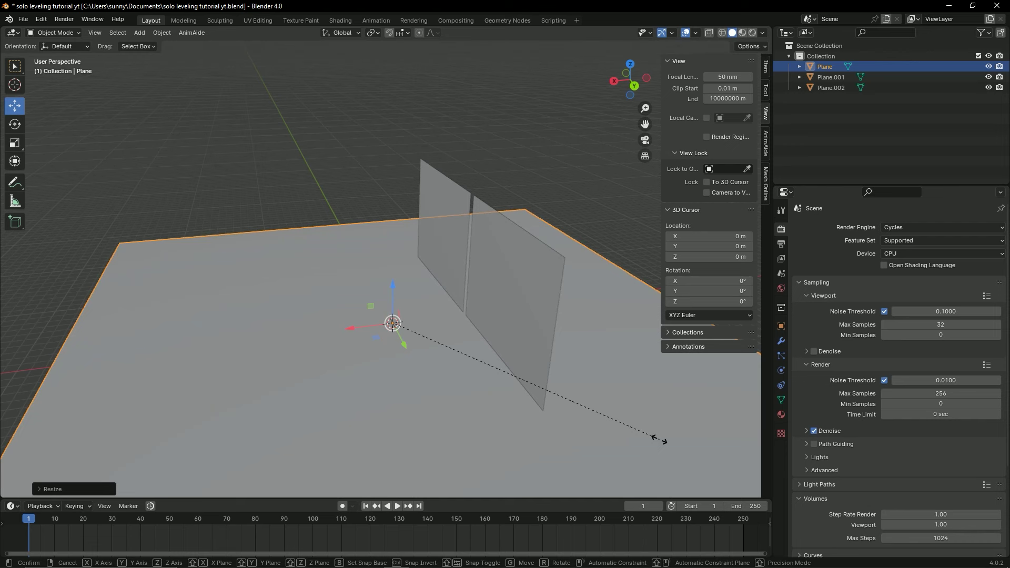
Confirm the floor plane's greatly enlarged size and save the file.
click(664, 416)
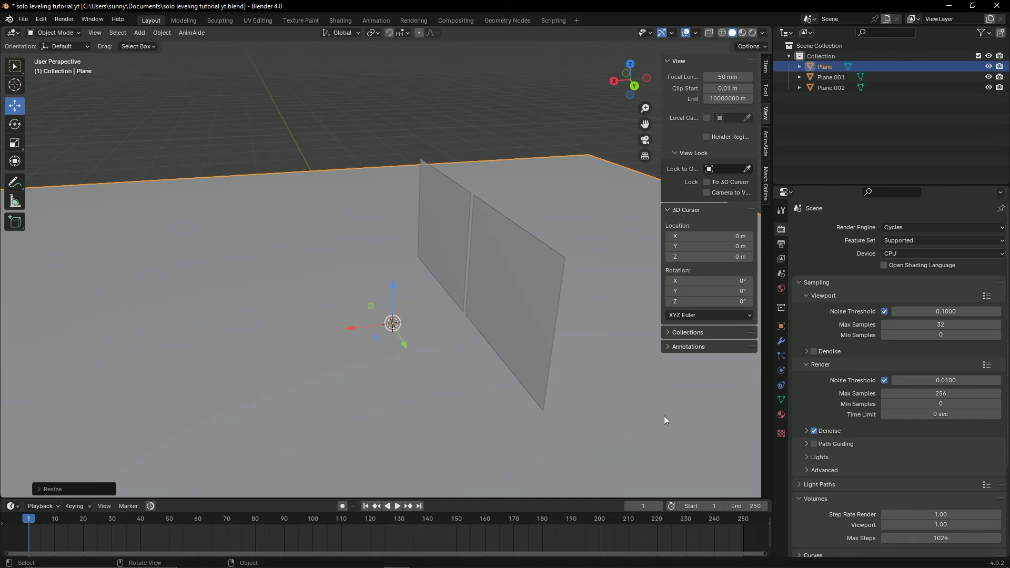
key(ctrl+s)
middle_drag(618, 386, 489, 128)
click(489, 128)
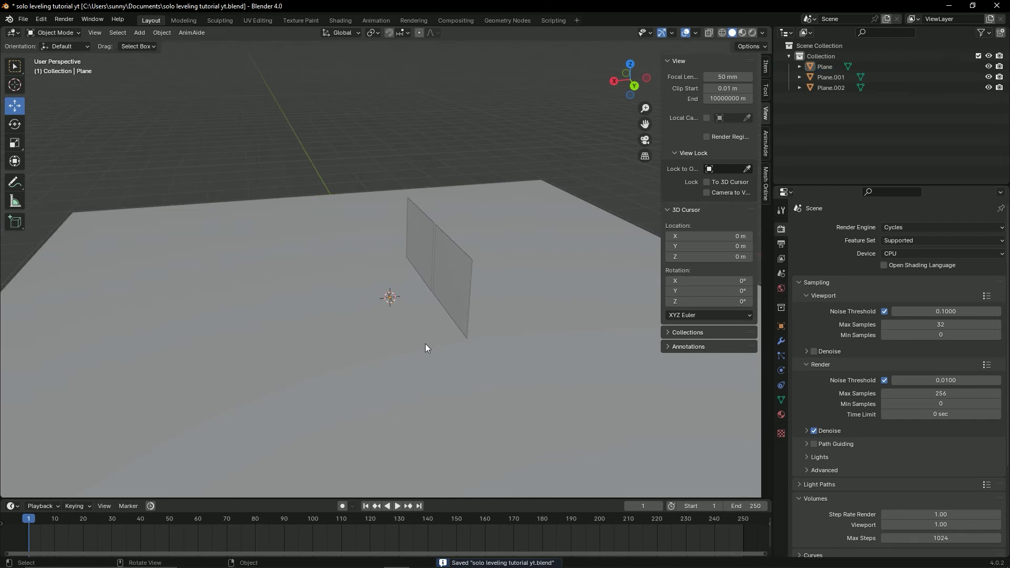
mouse_move(425, 343)
middle_down()
mouse_move(470, 341)
mouse_move(413, 345)
mouse_move(421, 314)
mouse_move(438, 326)
mouse_move(383, 312)
mouse_move(431, 317)
middle_up()
key(ctrl+s)
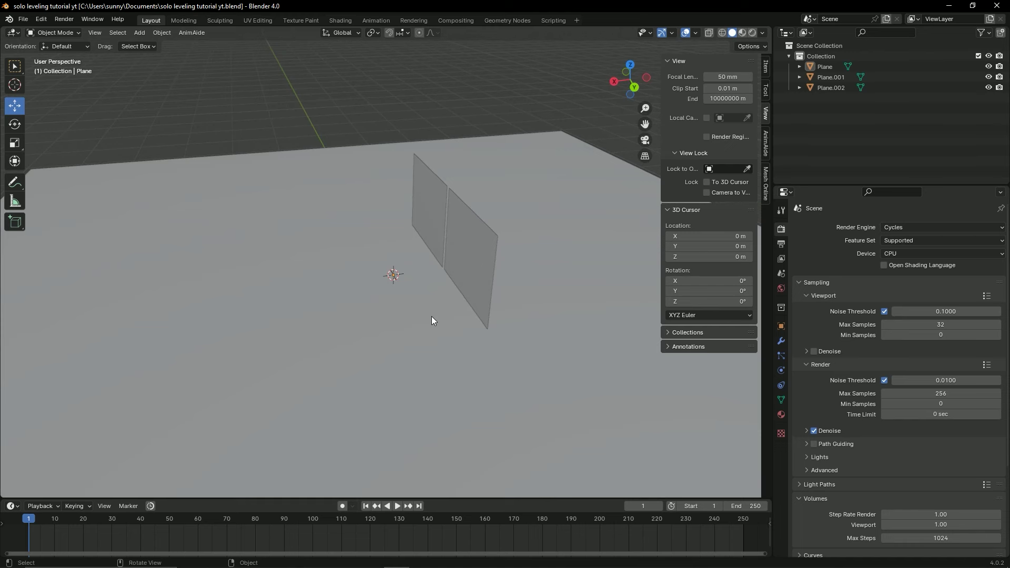
Orbit and zoom to inspect the floor edge beyond the walls.
mouse_move(431, 320)
middle_down()
mouse_move(378, 304)
mouse_move(359, 279)
middle_up()
scroll(387, 317, up, 4)
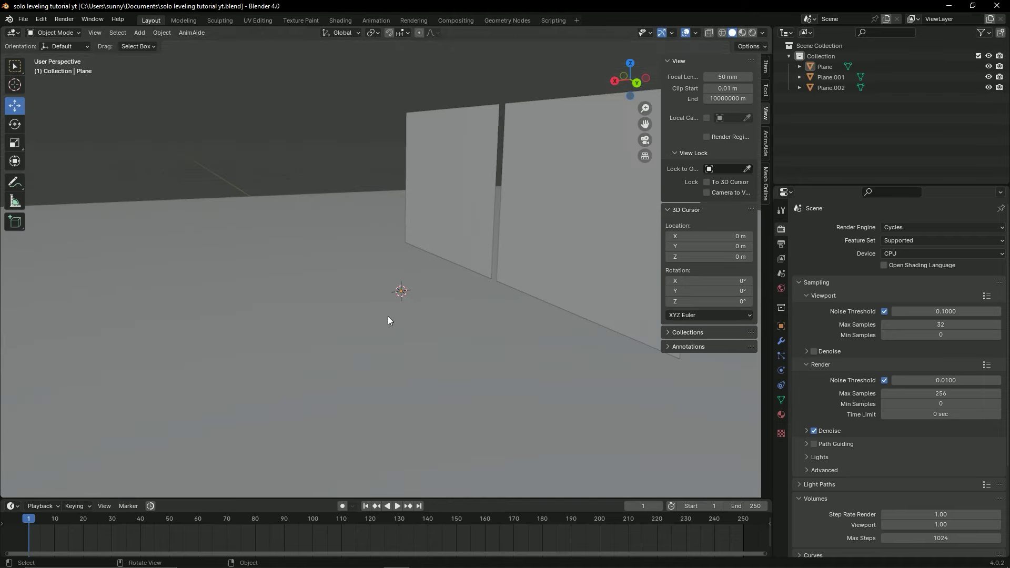
mouse_move(388, 317)
middle_down()
mouse_move(387, 345)
mouse_move(356, 332)
middle_up()
scroll(352, 327, down, 4)
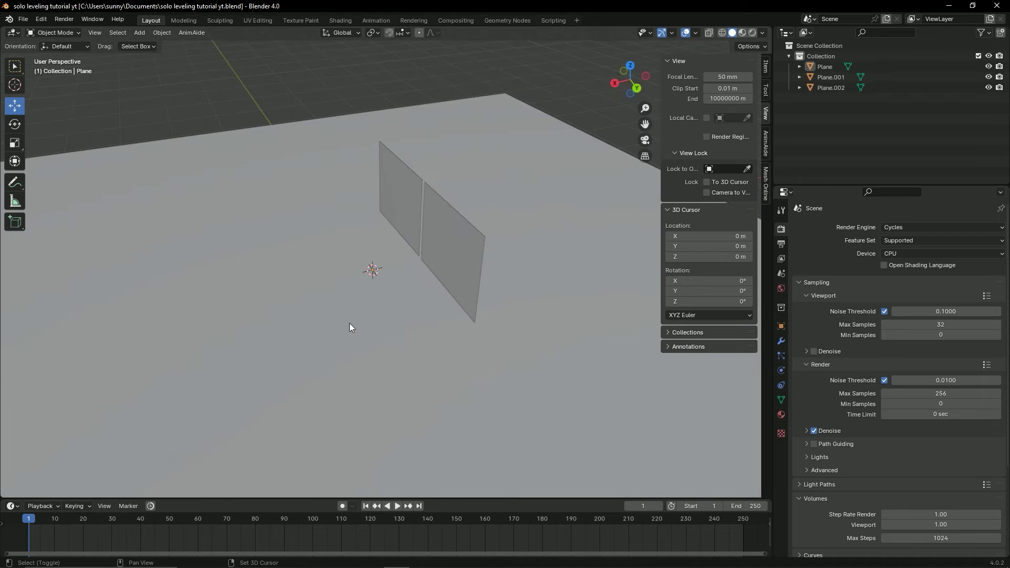
Add an area light and lift it above the 3D cursor.
key(shift+a)
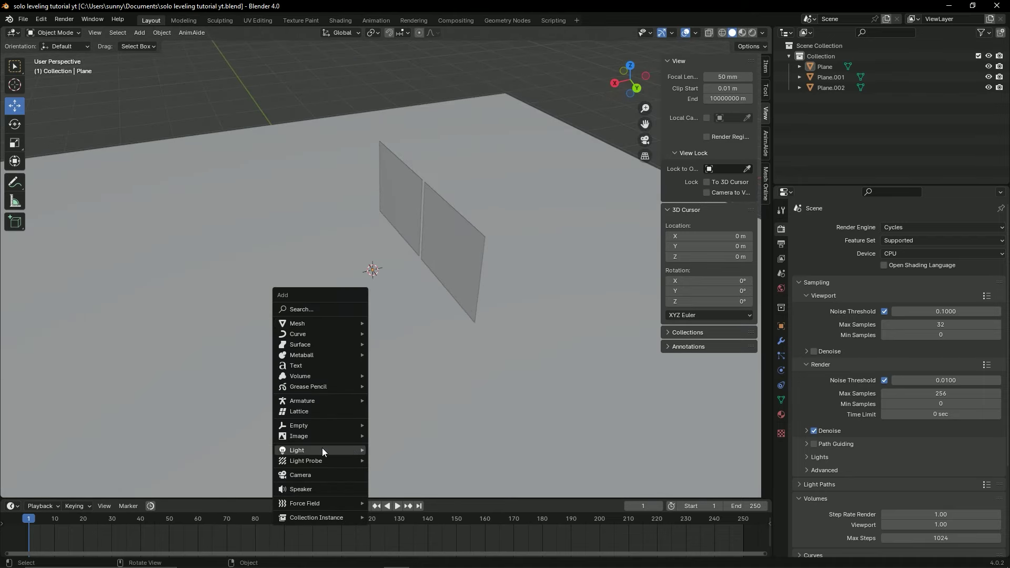
key(shift+a)
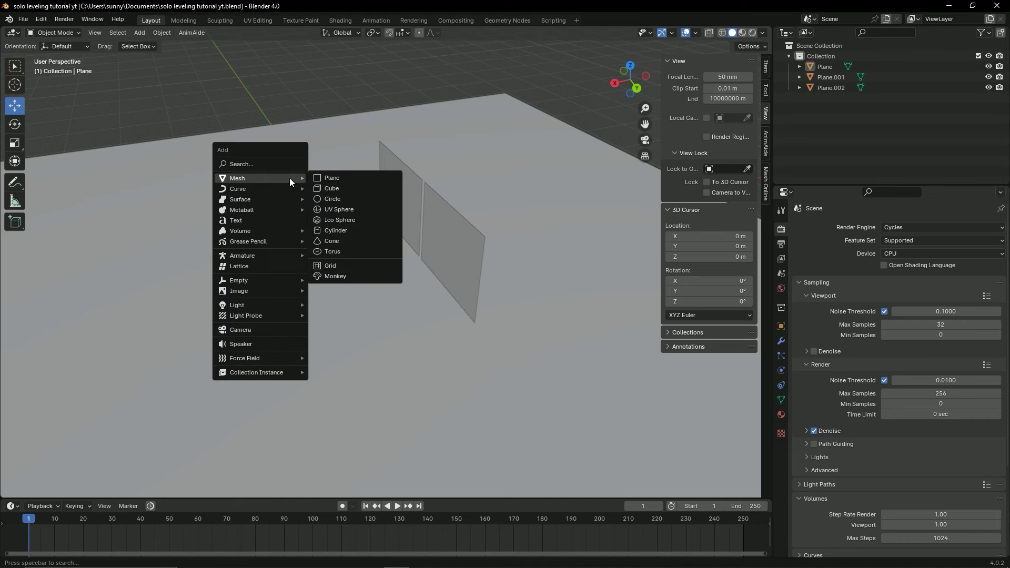
mouse_move(297, 449)
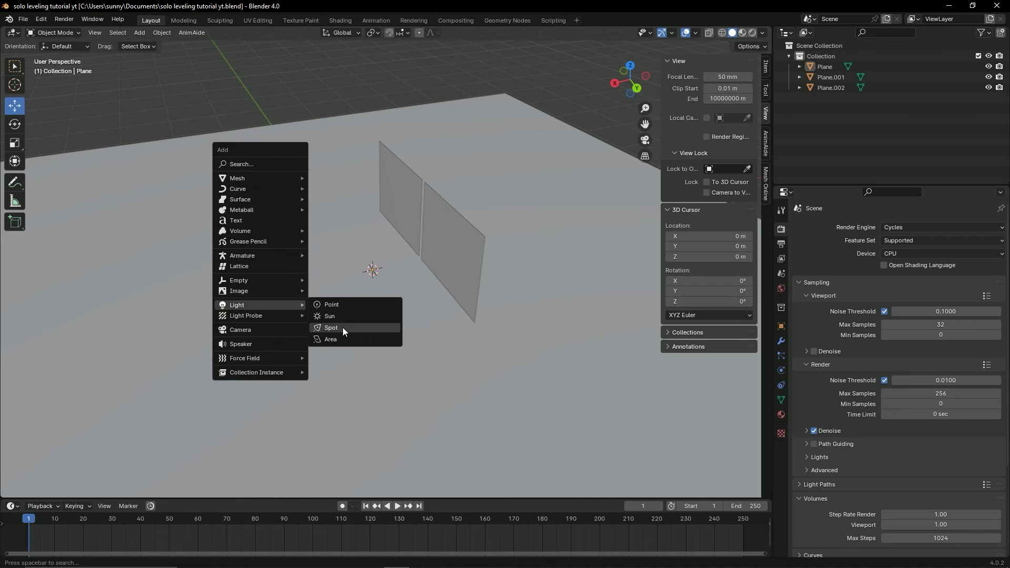
click(342, 339)
mouse_move(395, 299)
middle_down()
mouse_move(359, 273)
mouse_move(371, 240)
middle_up()
drag(372, 240, 409, 242)
mouse_move(411, 245)
middle_down()
mouse_move(422, 252)
mouse_move(392, 257)
middle_up()
Scale the area light up to a much larger size.
key(s)
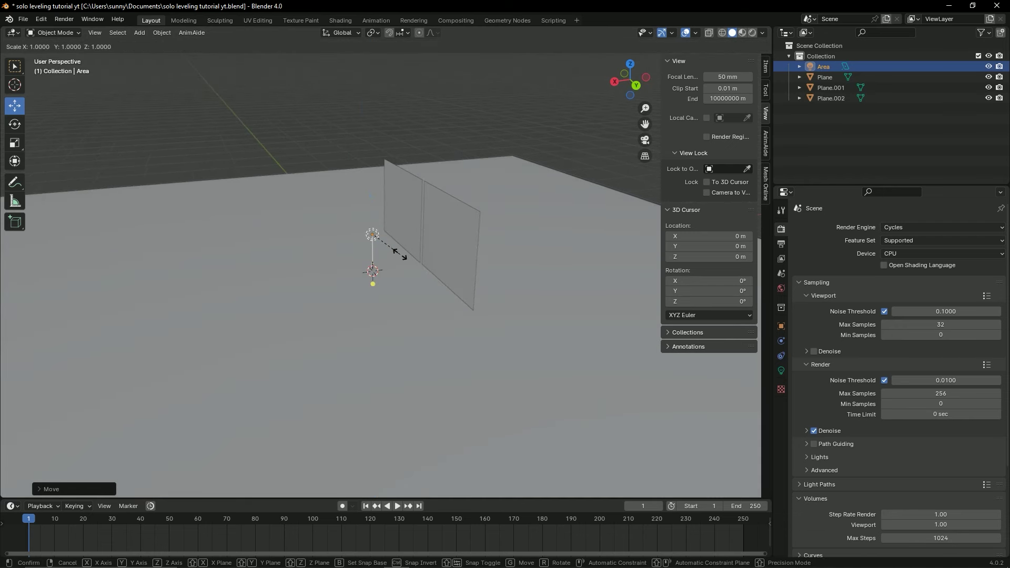
click(448, 277)
key(s)
key(Escape)
key(s)
click(586, 298)
key(s)
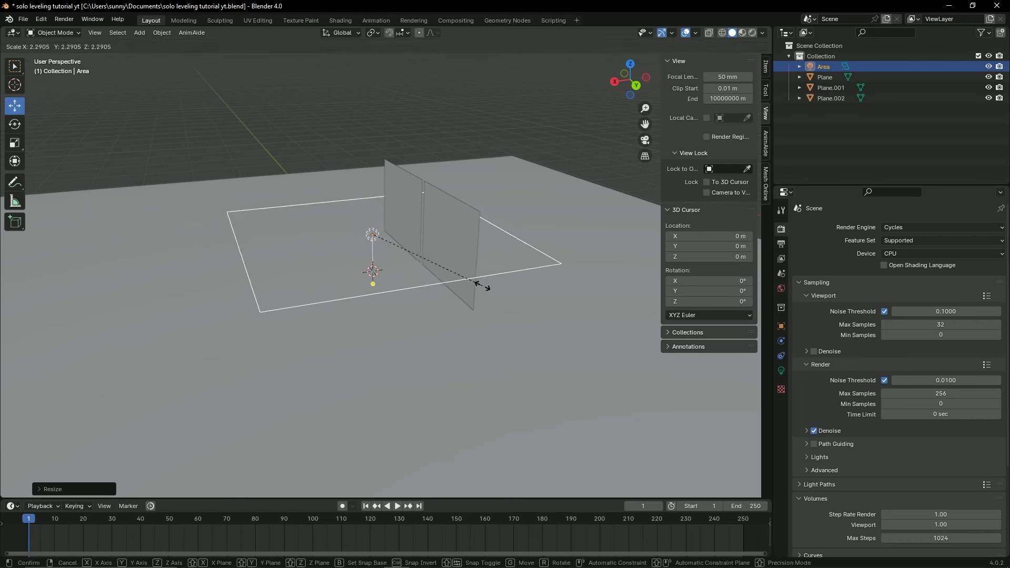
click(420, 243)
Rotate the area light 90 degrees so it stands upright.
alt+middle_drag(415, 201, 403, 306)
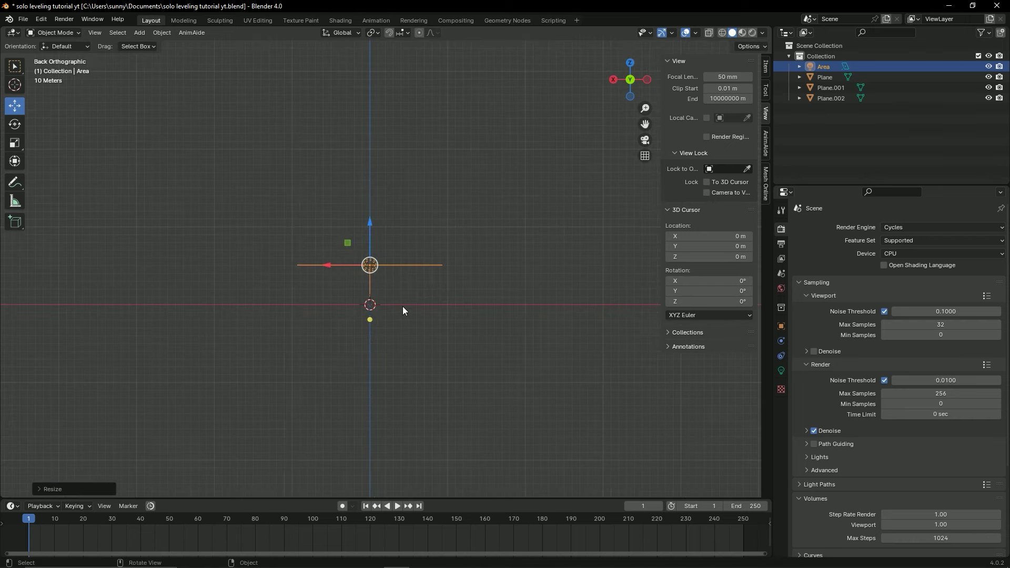
text(r90)
key(Return)
mouse_move(403, 306)
middle_down()
mouse_move(447, 353)
mouse_move(434, 334)
mouse_move(359, 326)
mouse_move(326, 304)
mouse_move(232, 280)
middle_up()
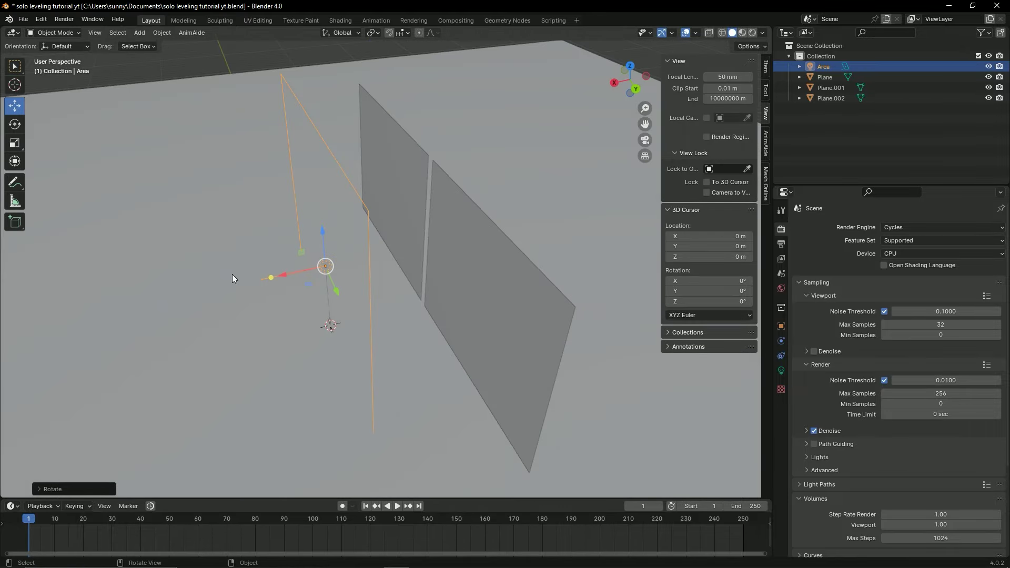
Move the light along X, resize it from the left side view, and save.
key(g)
key(x)
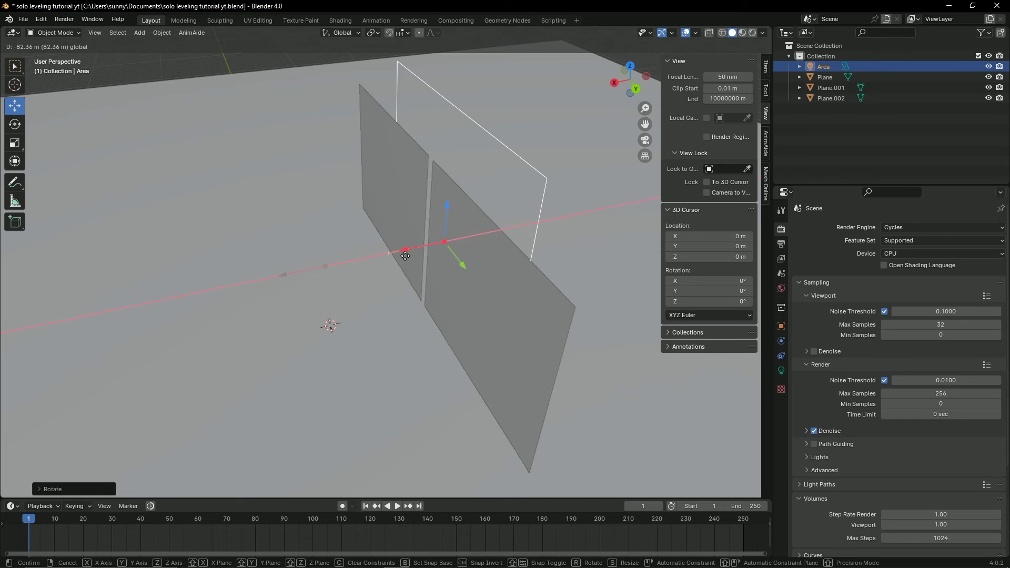
click(418, 279)
key(ctrl+KP_3)
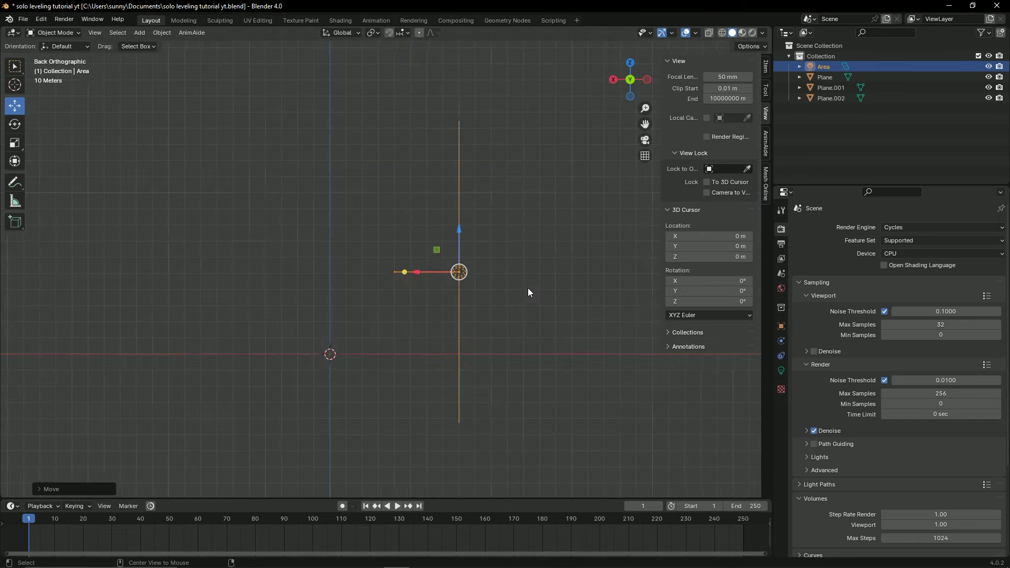
key(s)
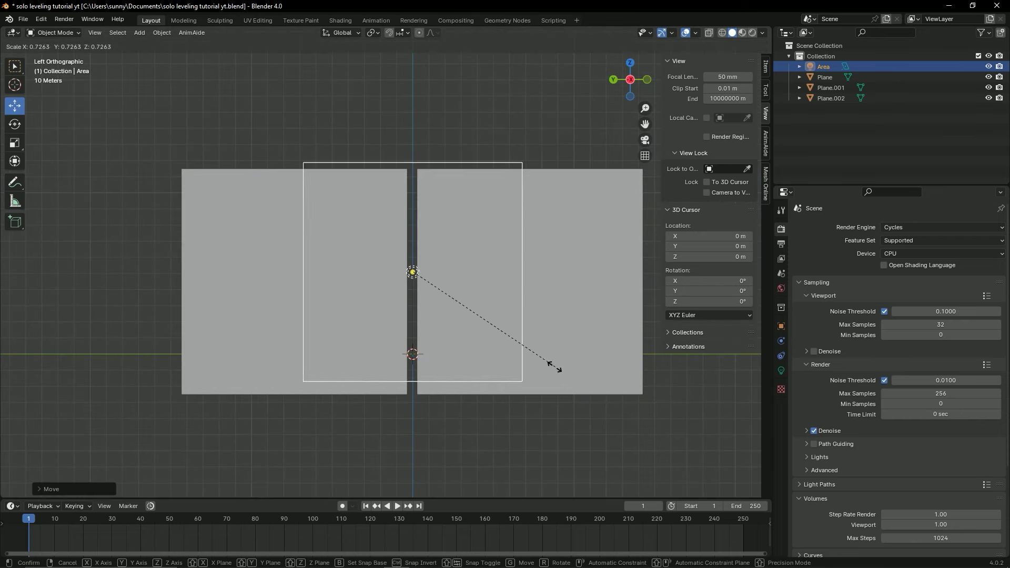
click(576, 372)
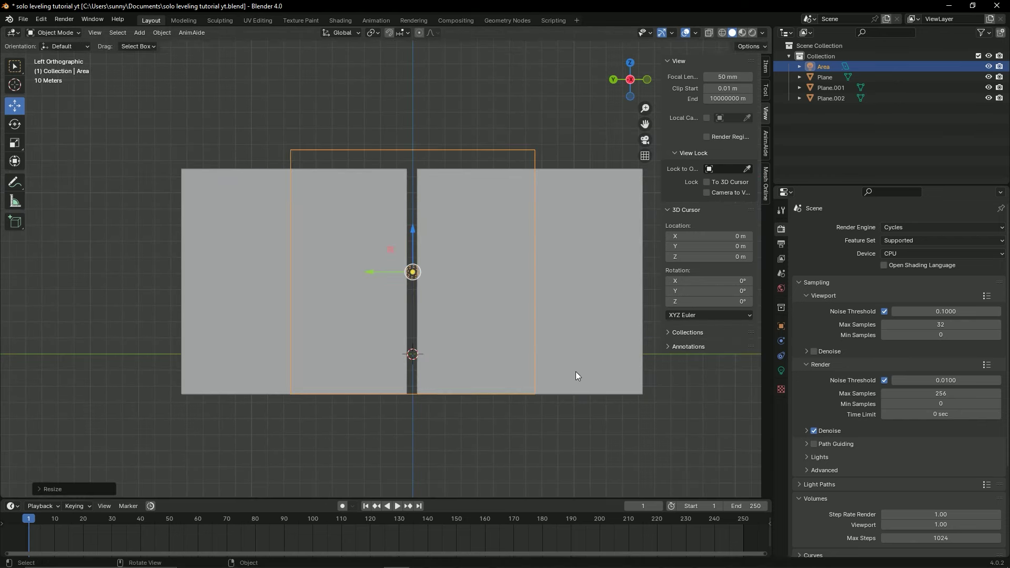
key(ctrl+s)
Slide the area light further along X, then select the right wall Plane.002.
mouse_move(363, 283)
middle_down()
mouse_move(423, 352)
mouse_move(400, 265)
middle_up()
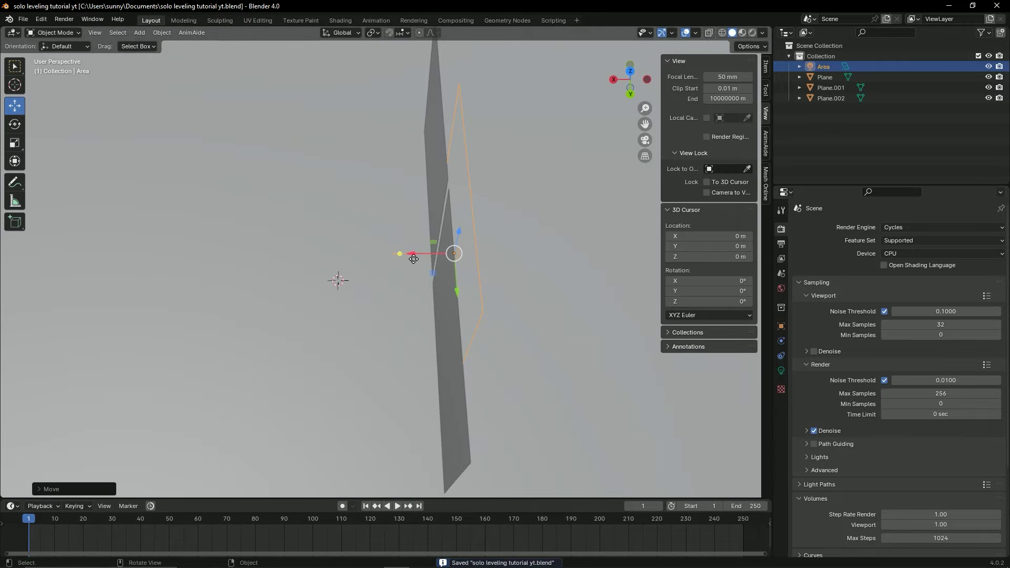
drag(413, 259, 460, 269)
middle_drag(460, 270, 359, 282)
click(425, 274)
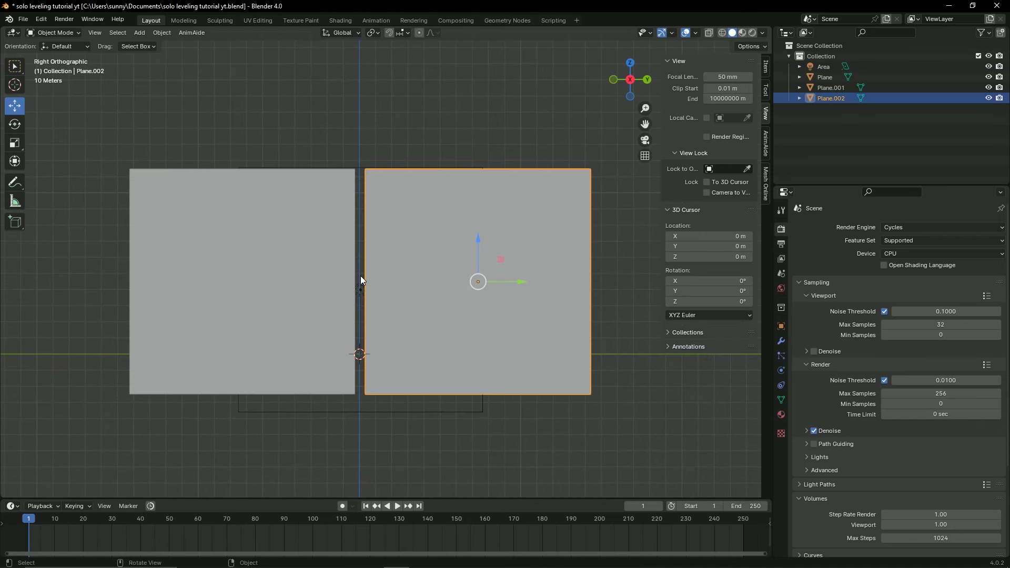
Nudge Plane.002 right and Plane.001 left to even the gap between them, then save.
drag(520, 282, 523, 282)
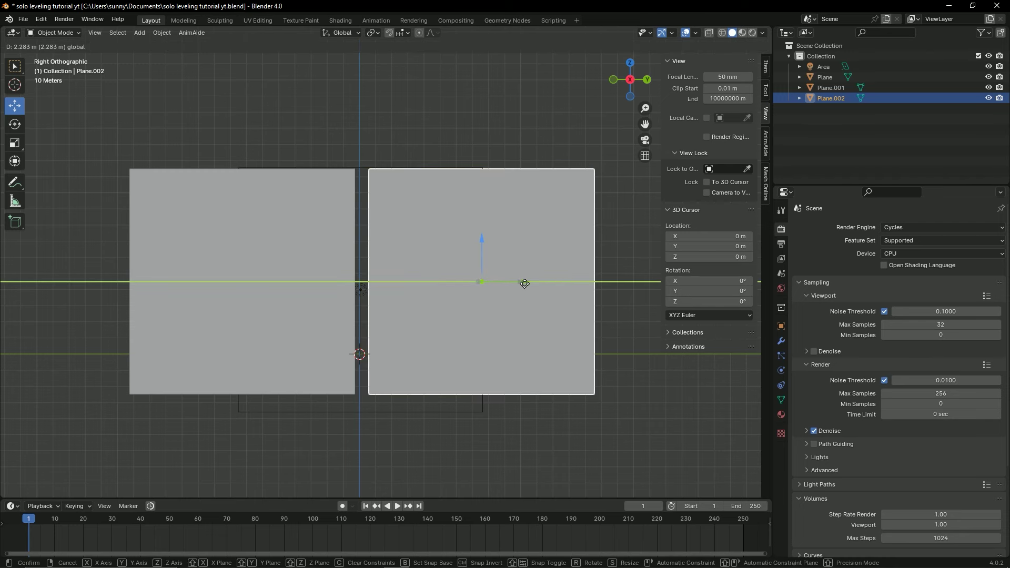
click(310, 288)
drag(284, 282, 279, 280)
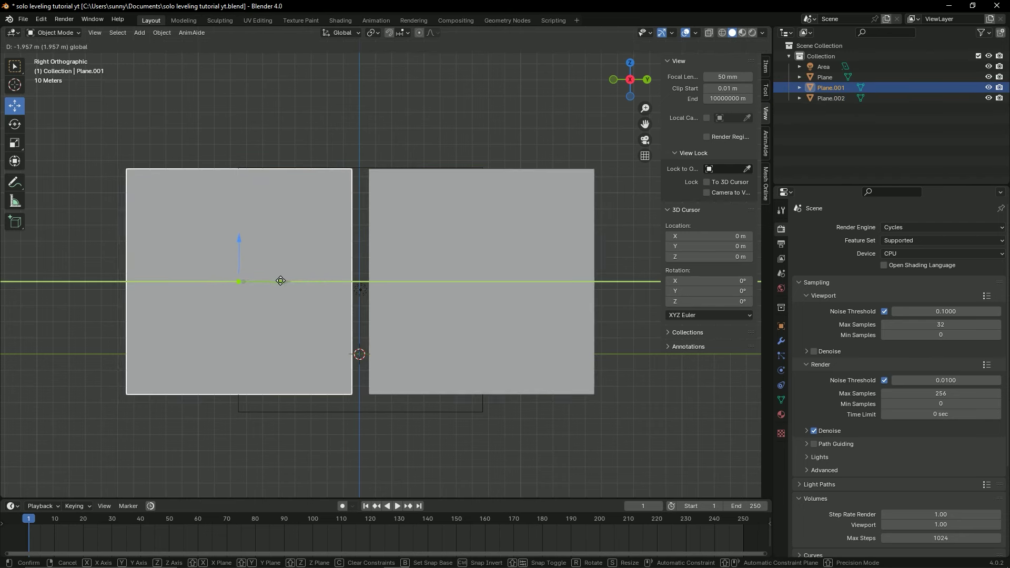
drag(279, 281, 280, 281)
click(510, 302)
drag(521, 282, 518, 282)
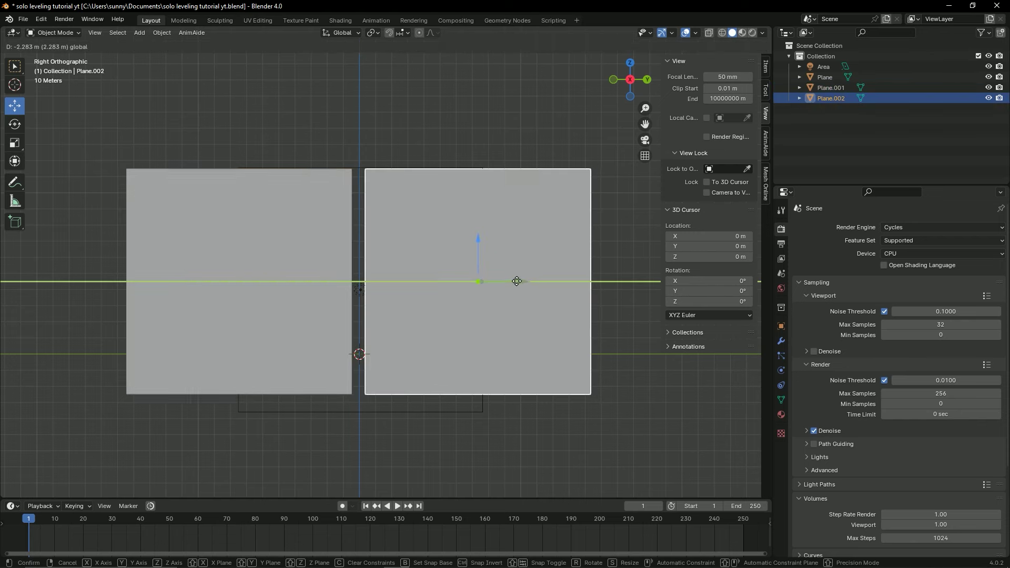
click(470, 118)
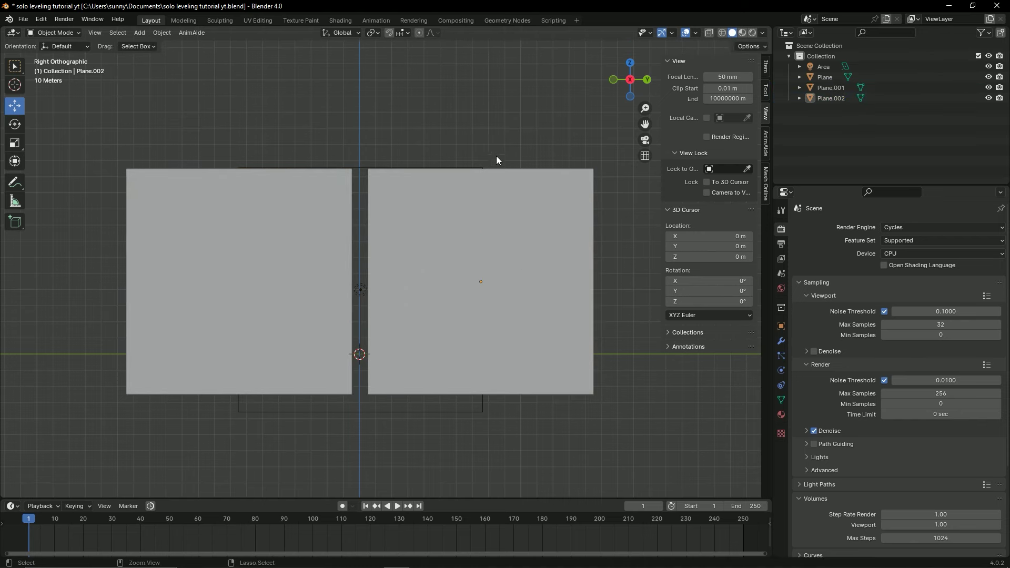
key(ctrl+s)
Orbit and zoom to a higher perspective view over the floor.
middle_drag(497, 156, 449, 273)
mouse_move(371, 216)
middle_down()
mouse_move(417, 207)
mouse_move(367, 276)
mouse_move(427, 286)
mouse_move(345, 309)
mouse_move(313, 339)
mouse_move(360, 325)
middle_up()
scroll(416, 208, down, 3)
scroll(413, 206, up, 2)
mouse_move(387, 304)
middle_down()
mouse_move(439, 332)
mouse_move(382, 337)
mouse_move(443, 323)
mouse_move(382, 319)
middle_up()
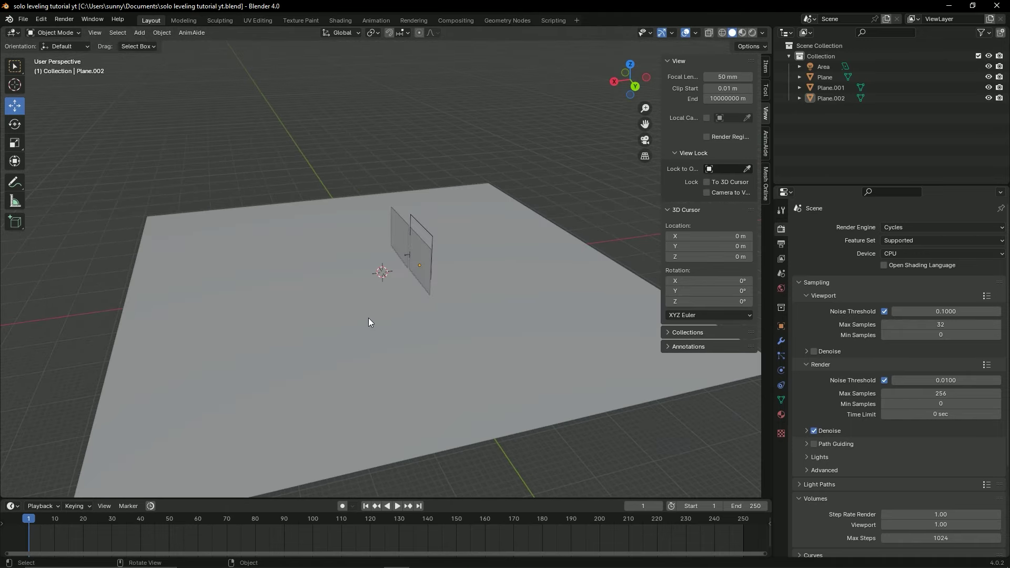
Add a cube, scale it roughly 11.6 times to enclose the walls, and raise it.
key(shift+a)
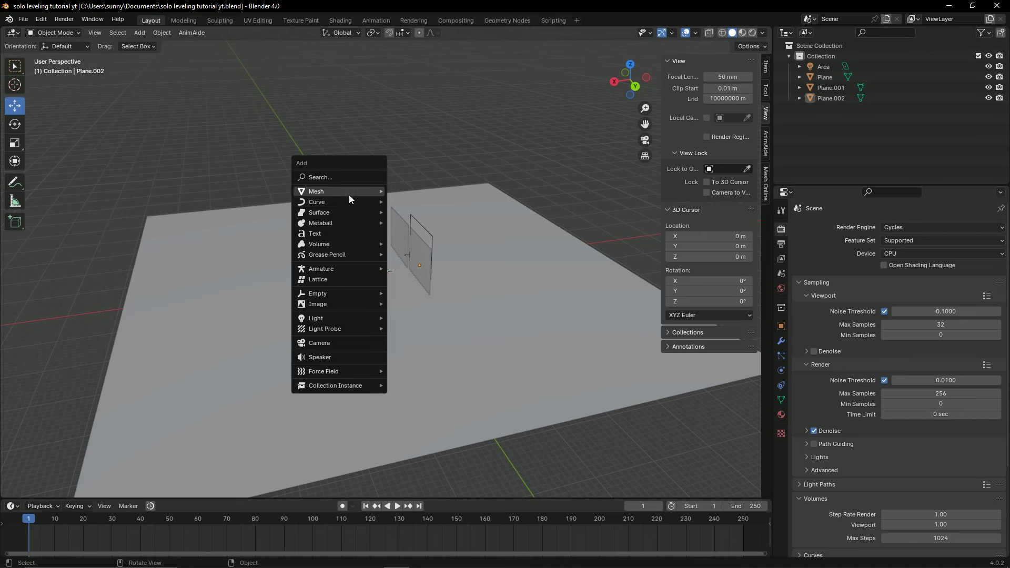
mouse_move(338, 191)
click(410, 203)
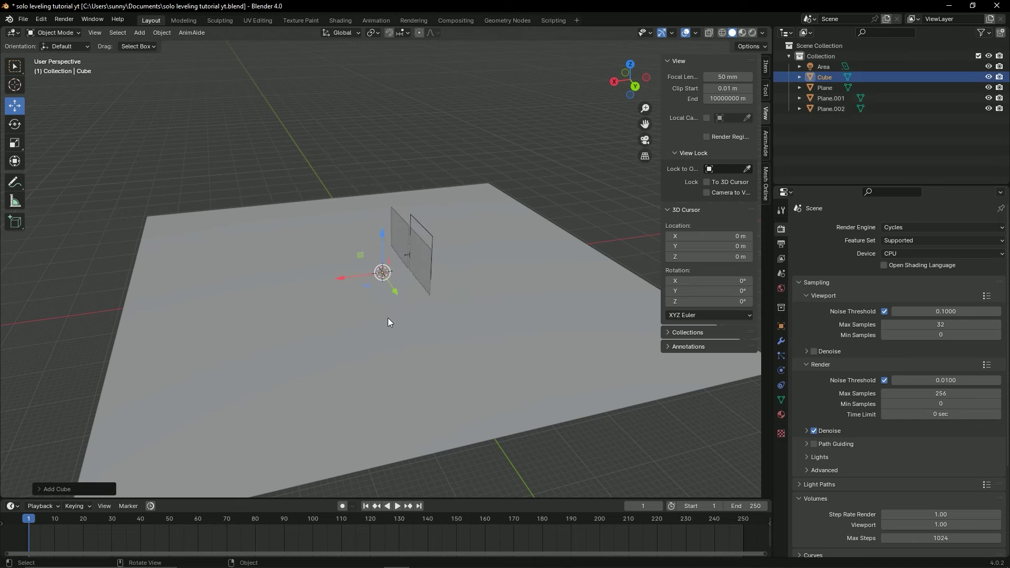
key(s)
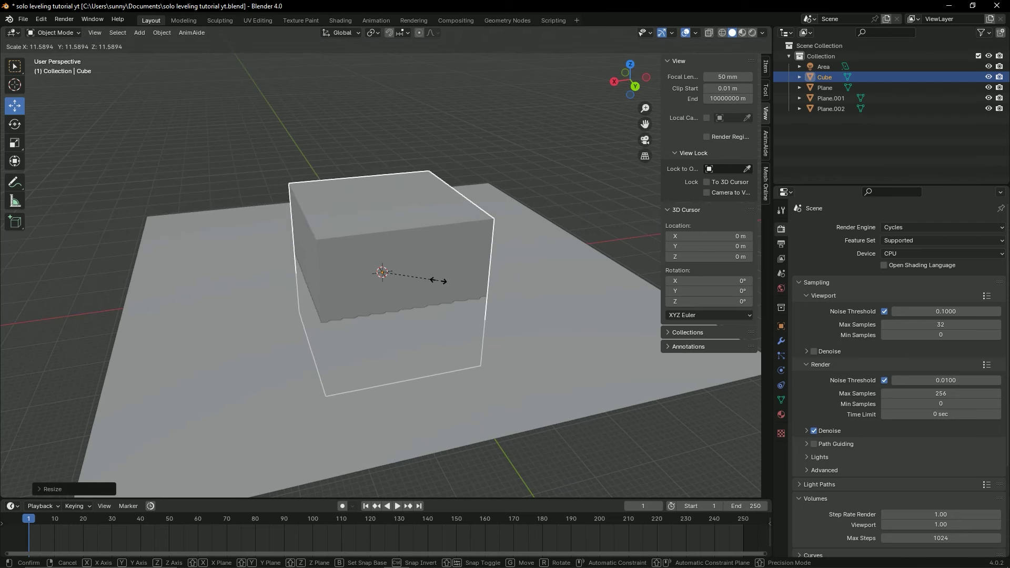
click(440, 277)
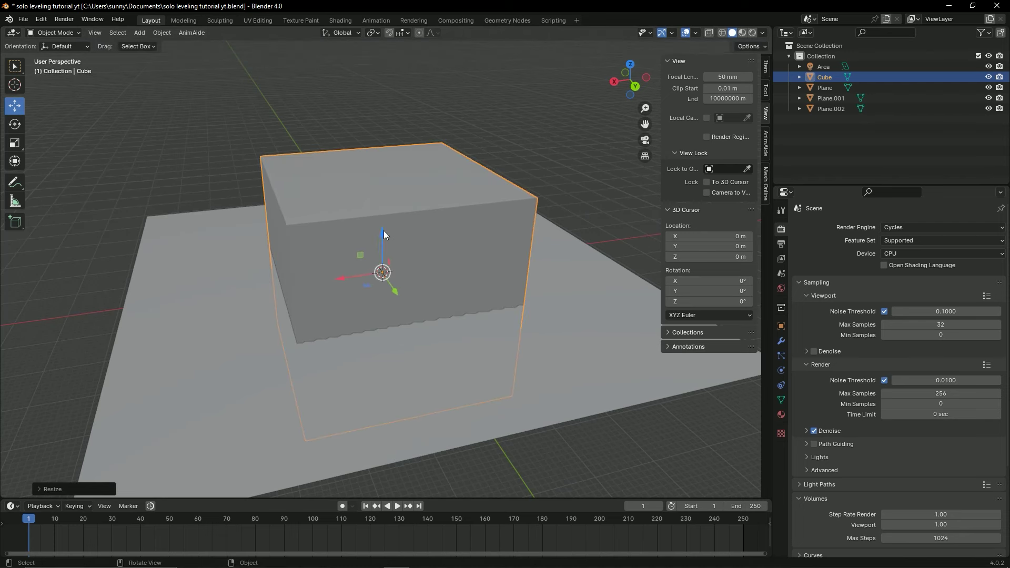
drag(383, 234, 384, 158)
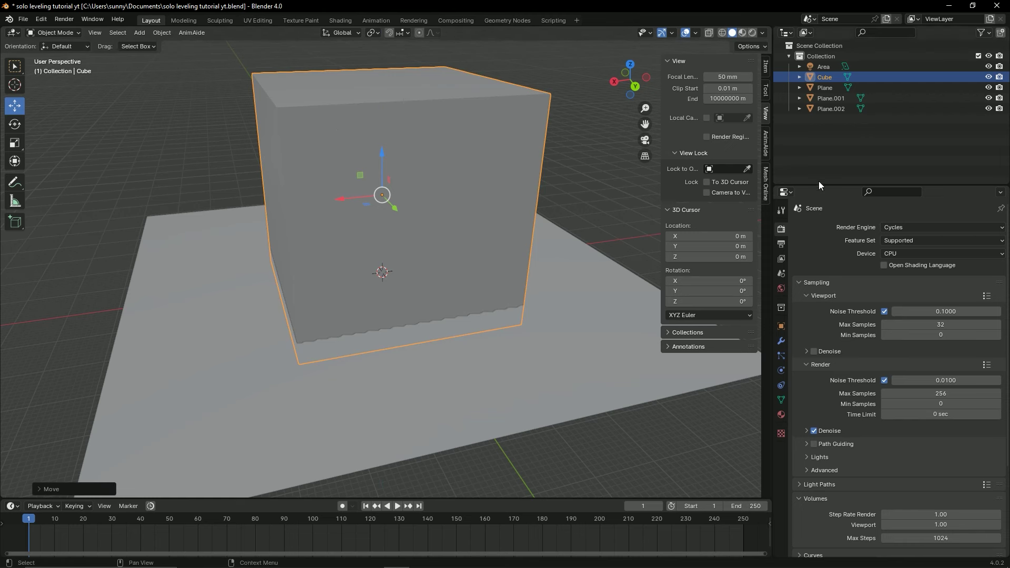
drag(819, 182, 813, 171)
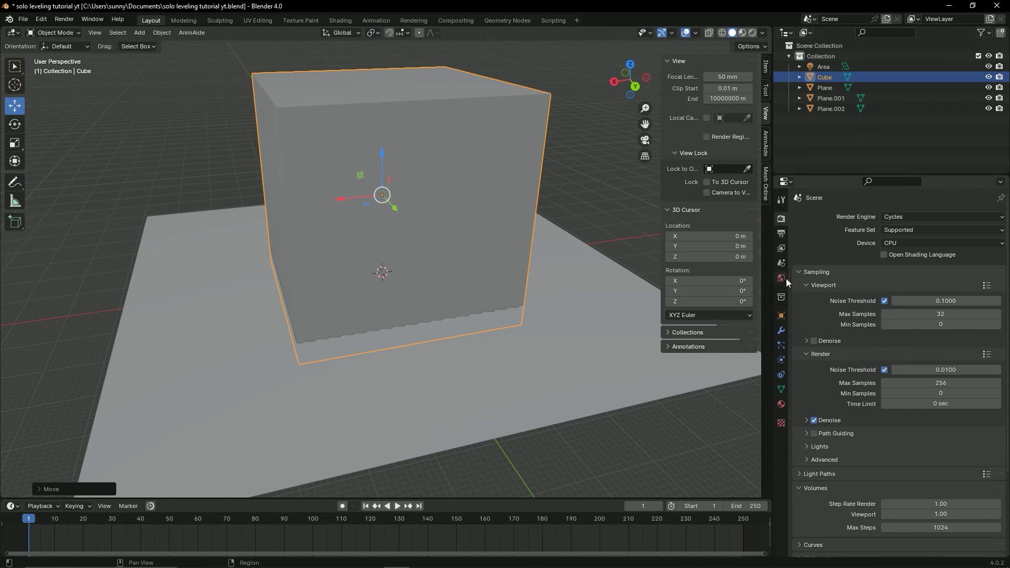
Set the cube's Viewport Display to Wire, reselect it after orbiting, and save.
click(781, 316)
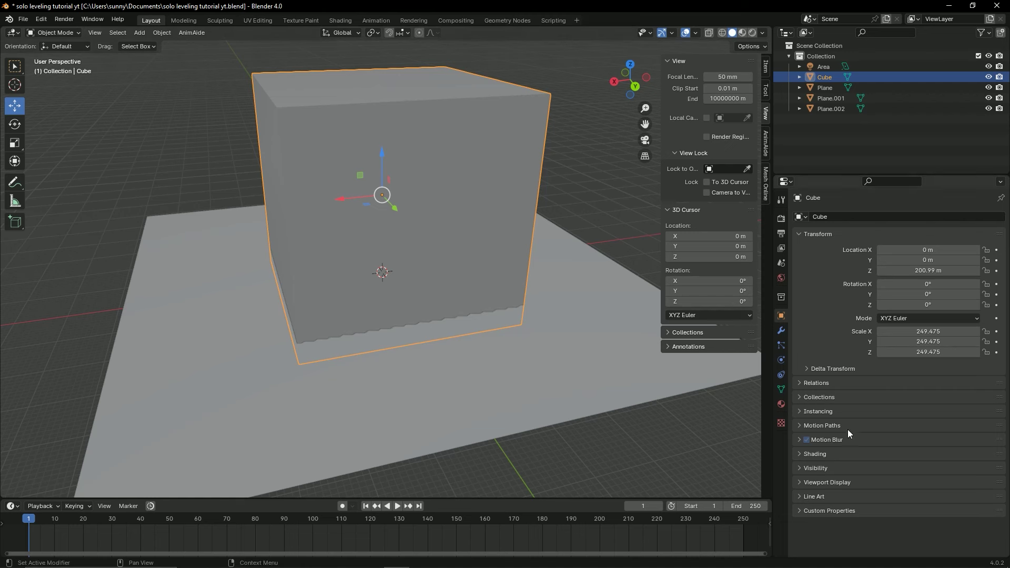
click(801, 484)
scroll(821, 470, down, 4)
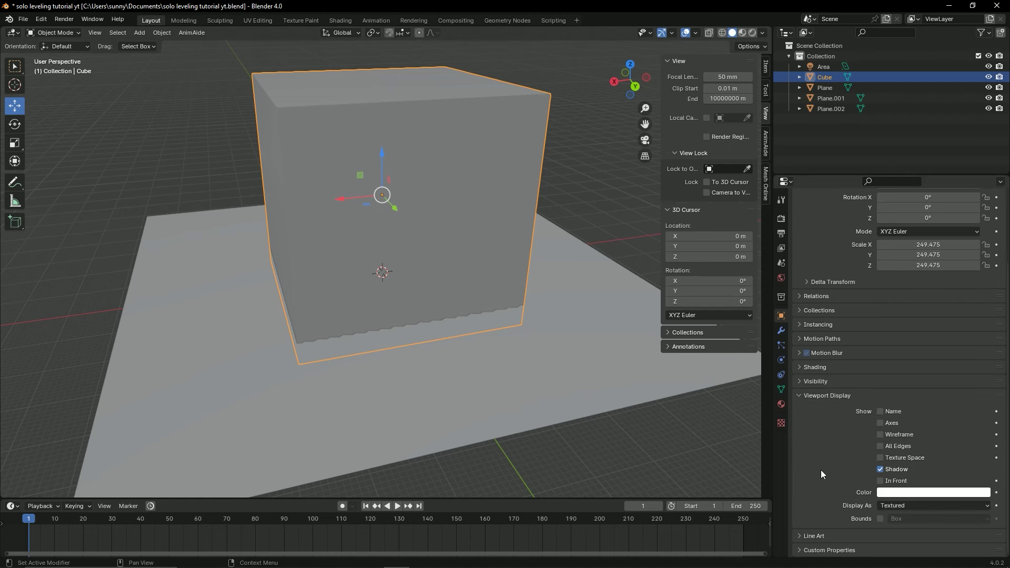
click(894, 503)
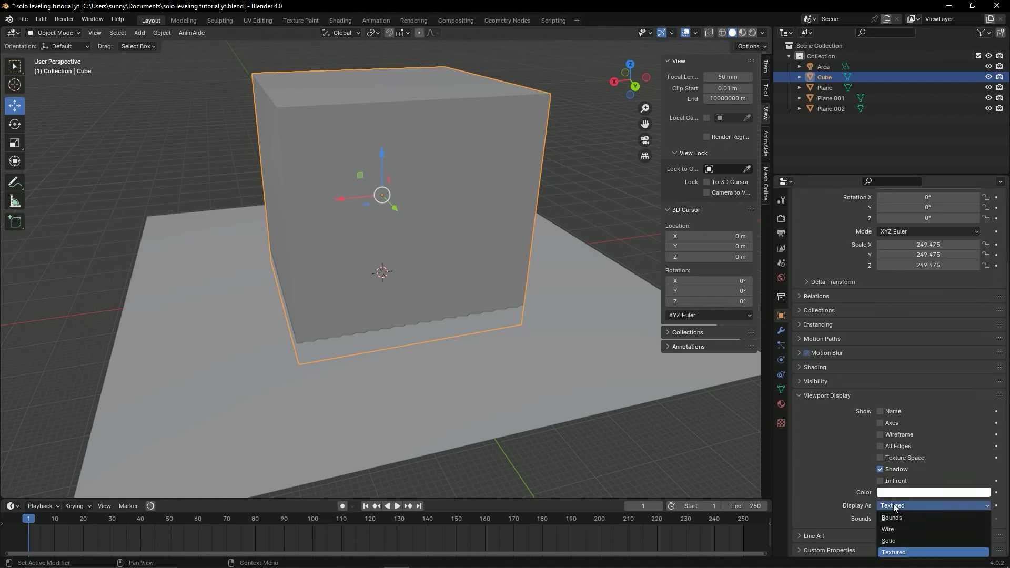
click(908, 504)
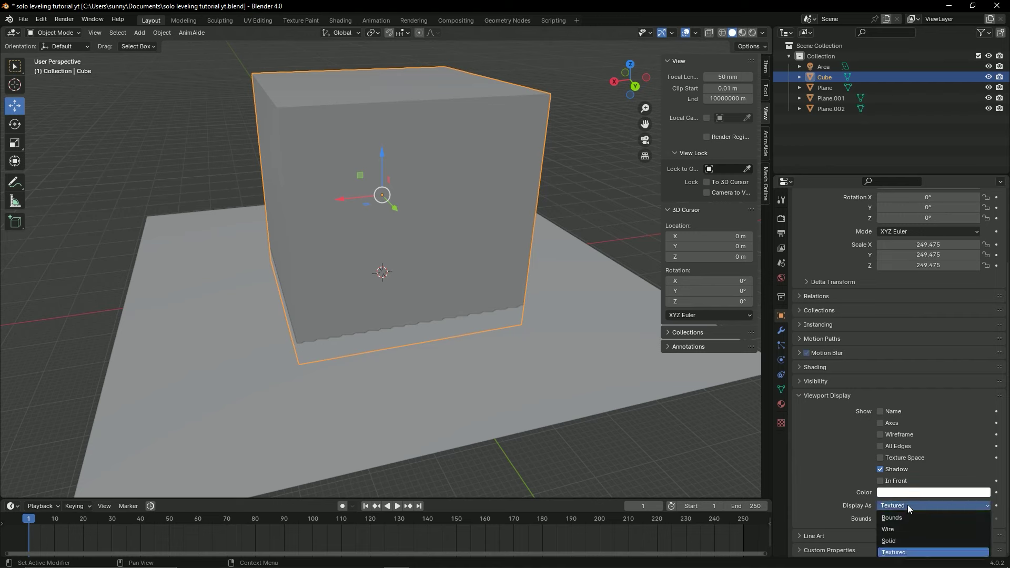
click(892, 529)
click(488, 166)
mouse_move(485, 198)
middle_down()
mouse_move(472, 175)
mouse_move(437, 166)
mouse_move(490, 185)
mouse_move(503, 248)
mouse_move(419, 213)
mouse_move(370, 229)
mouse_move(460, 247)
mouse_move(358, 264)
mouse_move(321, 241)
mouse_move(498, 189)
mouse_move(404, 217)
mouse_move(451, 198)
mouse_move(388, 209)
mouse_move(390, 221)
middle_up()
click(397, 140)
key(ctrl+s)
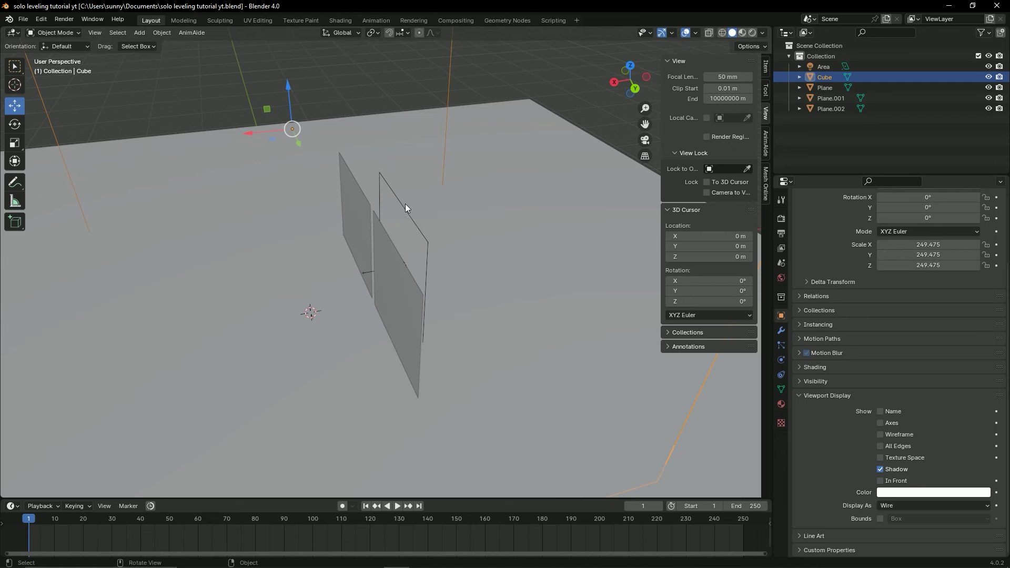
Set the Area light's Power to 5 MW and save the file.
click(406, 204)
click(782, 360)
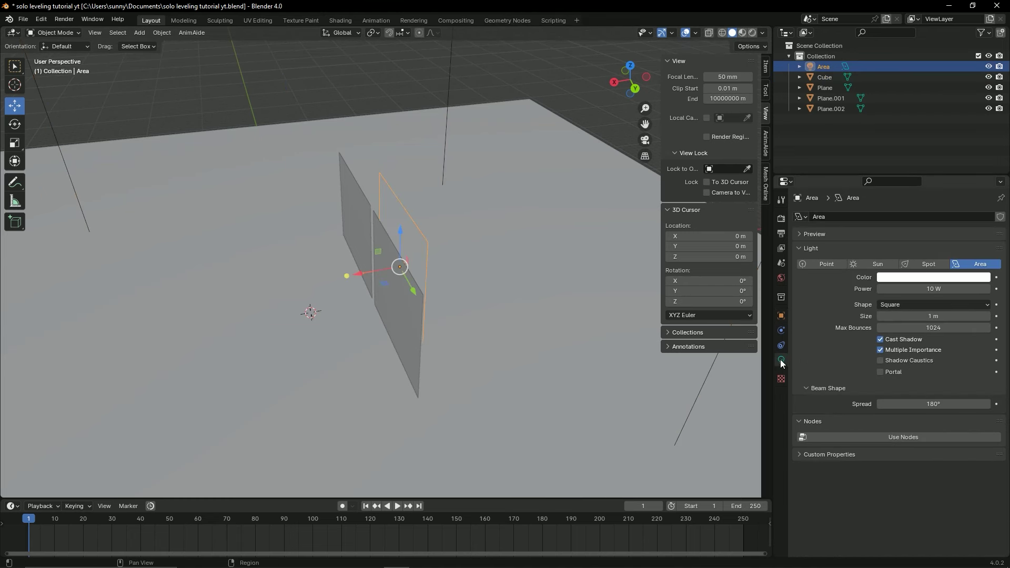
click(895, 289)
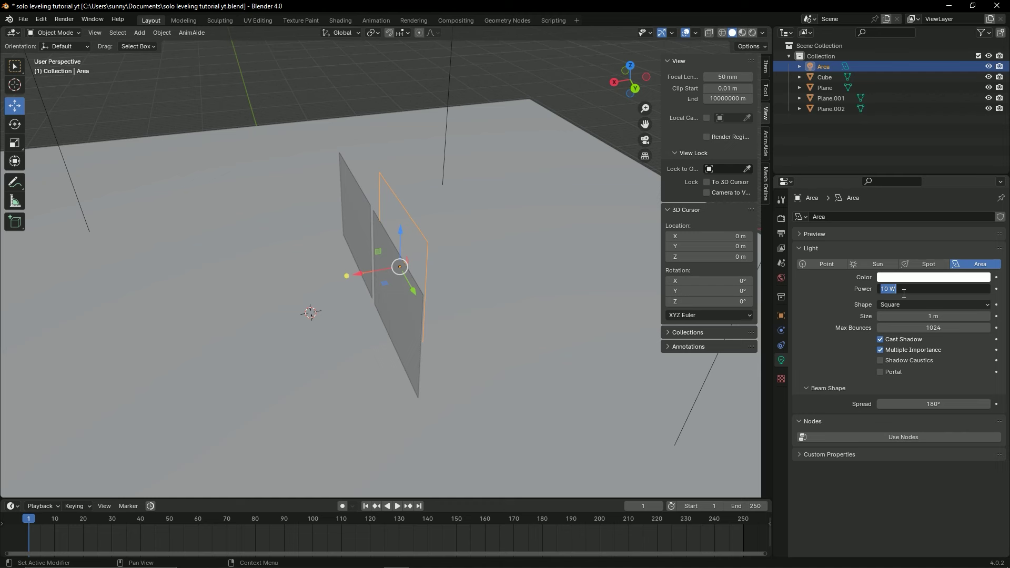
text(10000000)
key(Return)
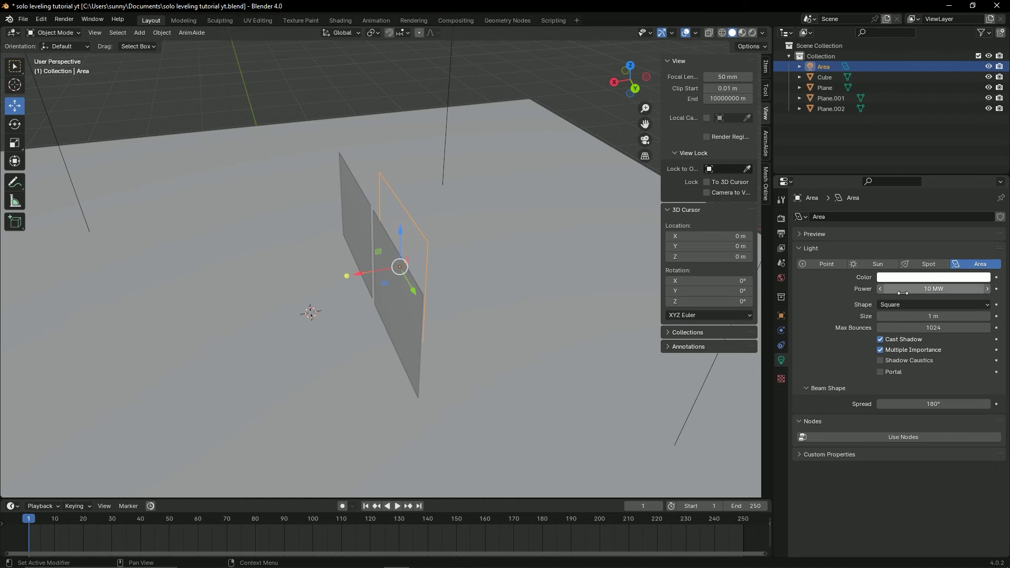
click(928, 292)
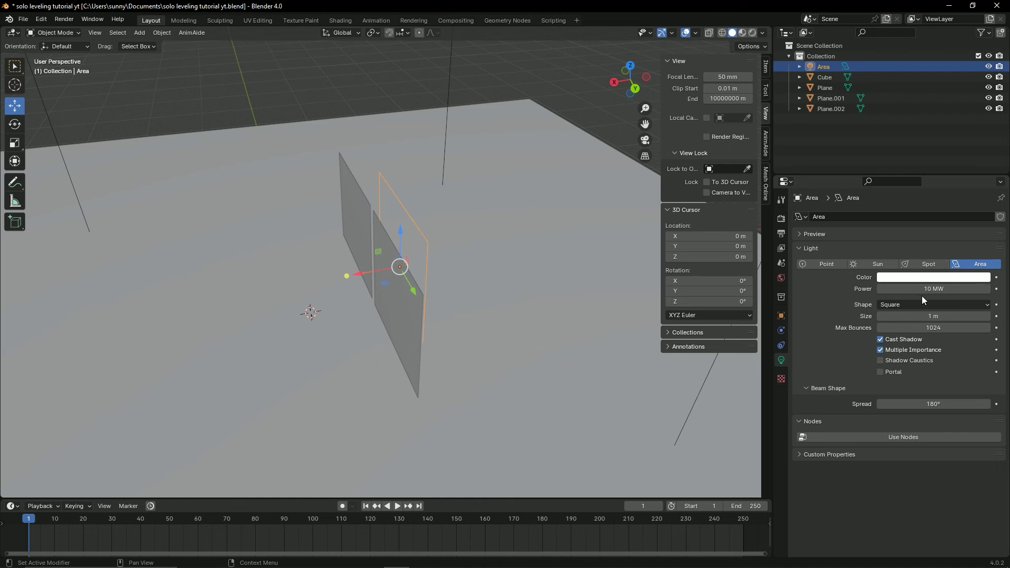
click(890, 290)
key(BackSpace)
key(BackSpace)
key(BackSpace)
text(5)
key(Return)
key(ctrl+s)
Orbit to a low front view of the walls, cancelling a stray light move.
scroll(419, 241, down, 5)
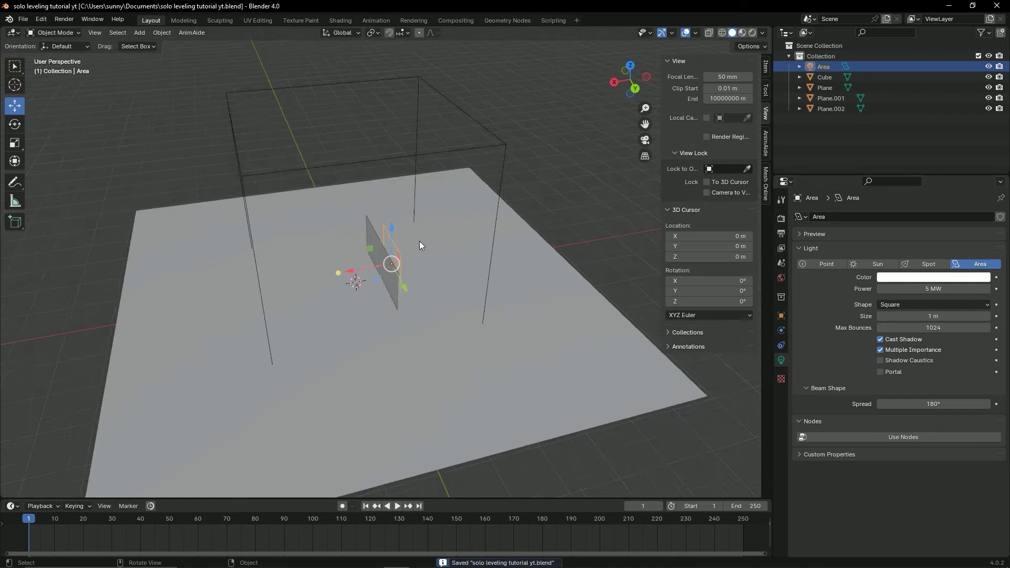
scroll(418, 241, down, 5)
key(g)
scroll(382, 241, up, 5)
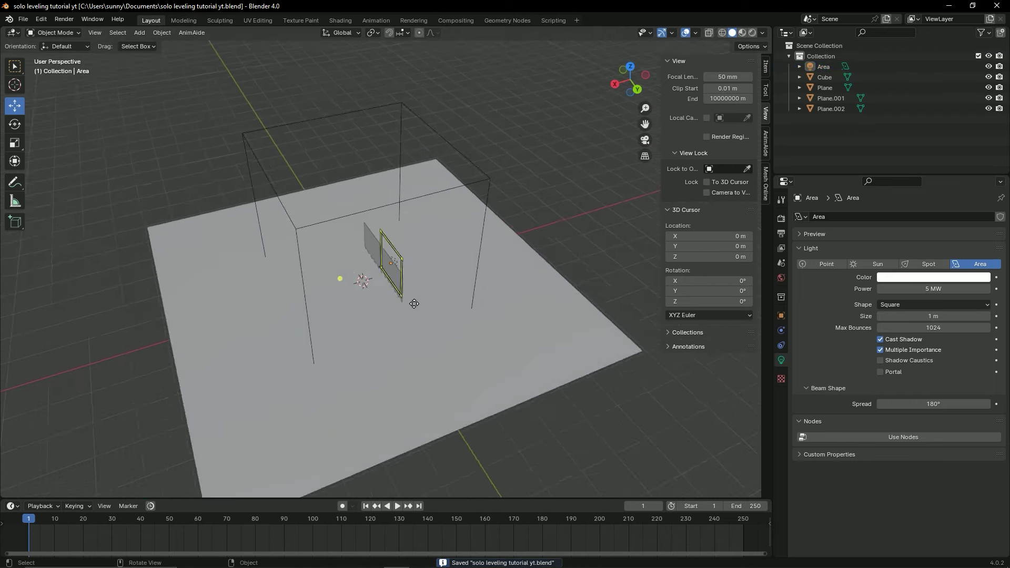
middle_drag(414, 305, 436, 331)
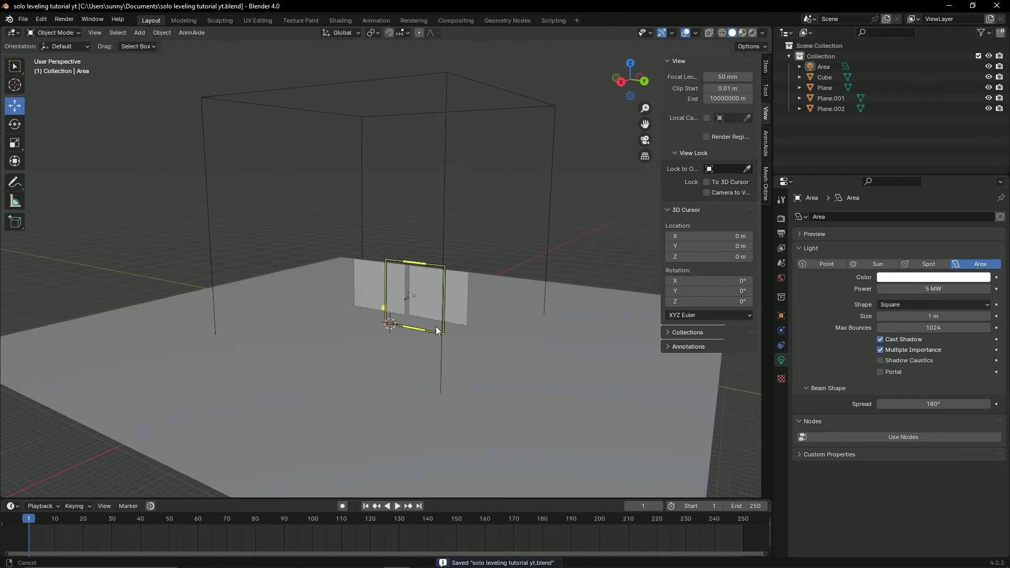
key(Escape)
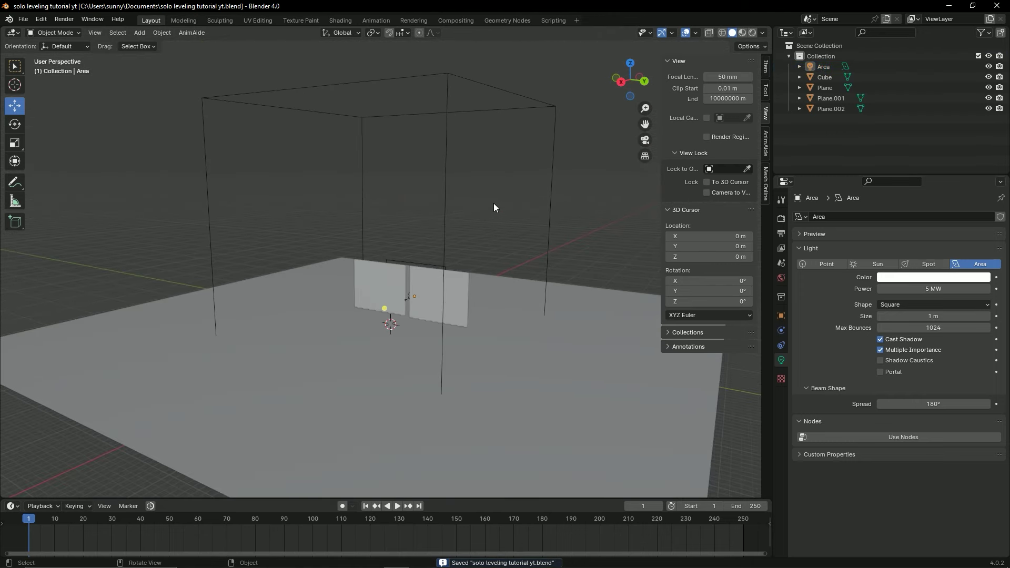
Switch to Rendered shading, orbit to inspect the lit scene, and save.
click(751, 32)
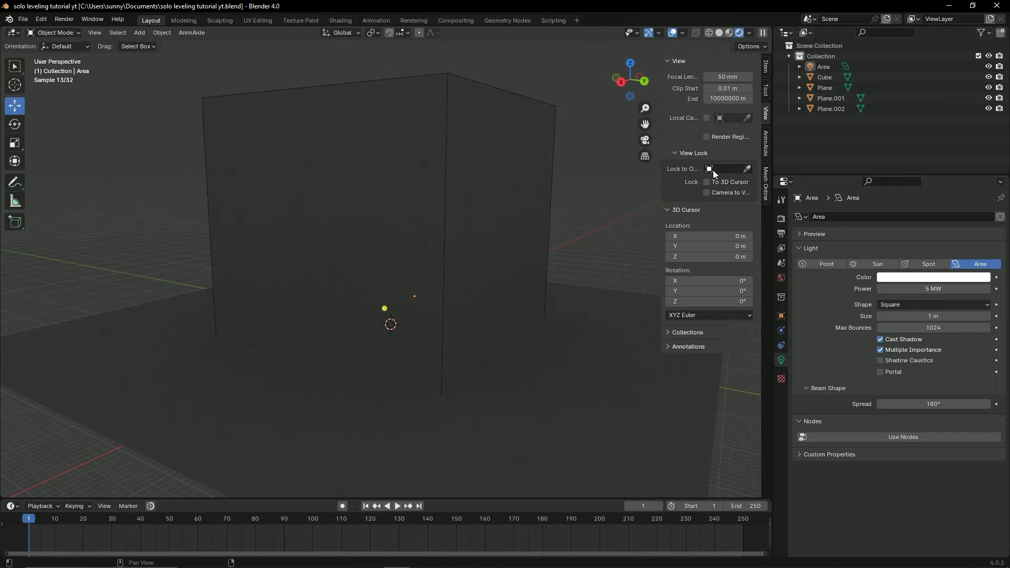
scroll(520, 276, down, 3)
scroll(520, 276, up, 6)
mouse_move(520, 276)
middle_down()
mouse_move(472, 244)
mouse_move(451, 277)
mouse_move(495, 269)
mouse_move(381, 318)
mouse_move(418, 262)
middle_up()
scroll(465, 266, down, 5)
key(ctrl+s)
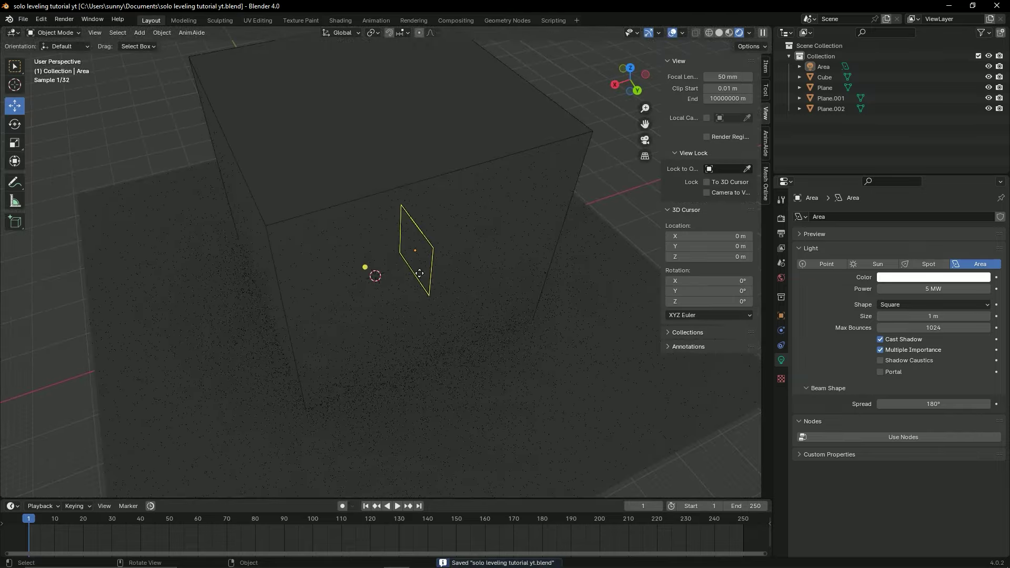
Orbit above the cube, return to Material Preview shading, and save.
mouse_move(257, 267)
middle_down()
mouse_move(356, 256)
mouse_move(333, 232)
mouse_move(325, 262)
mouse_move(368, 305)
mouse_move(374, 251)
mouse_move(423, 288)
mouse_move(490, 285)
mouse_move(489, 316)
middle_up()
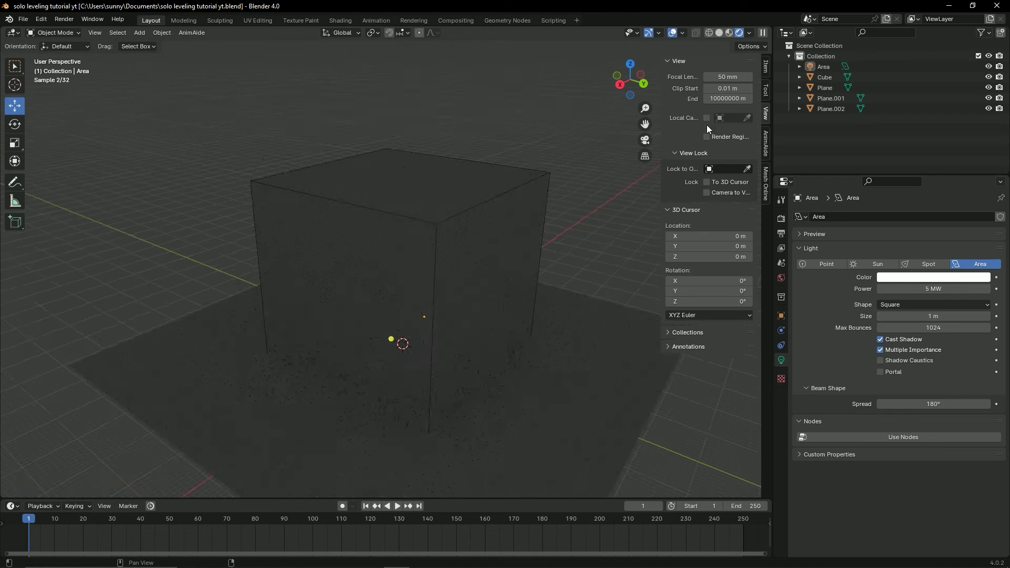
click(729, 33)
key(ctrl+s)
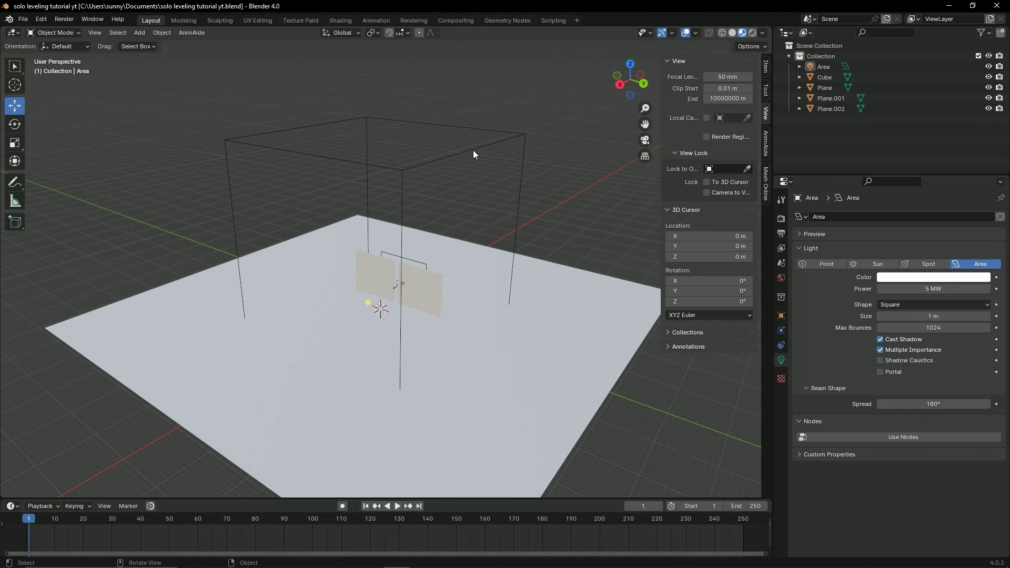
Give the selected big cube a new material named VOLUME in an enlarged Shader Editor.
click(474, 151)
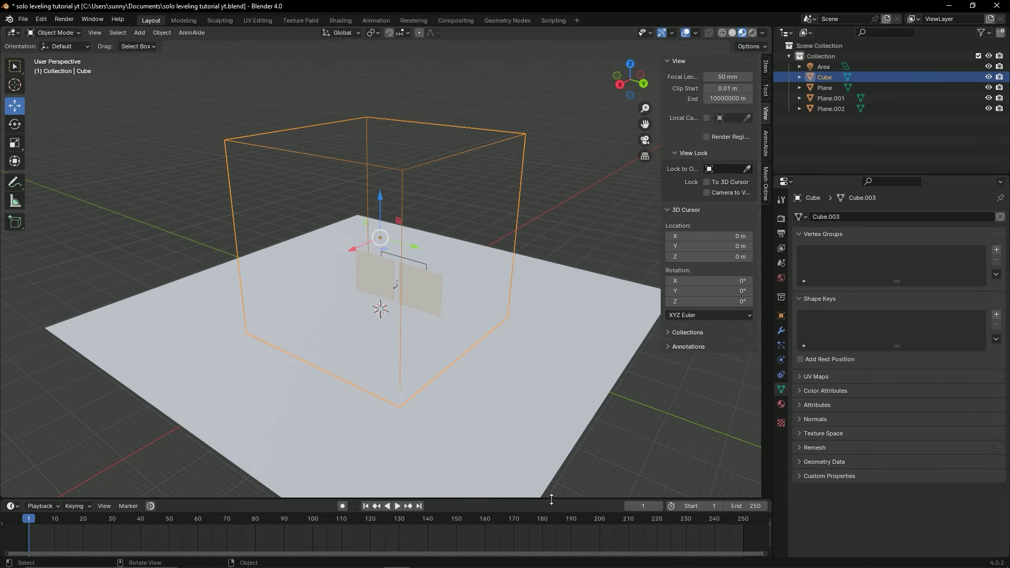
drag(551, 498, 552, 343)
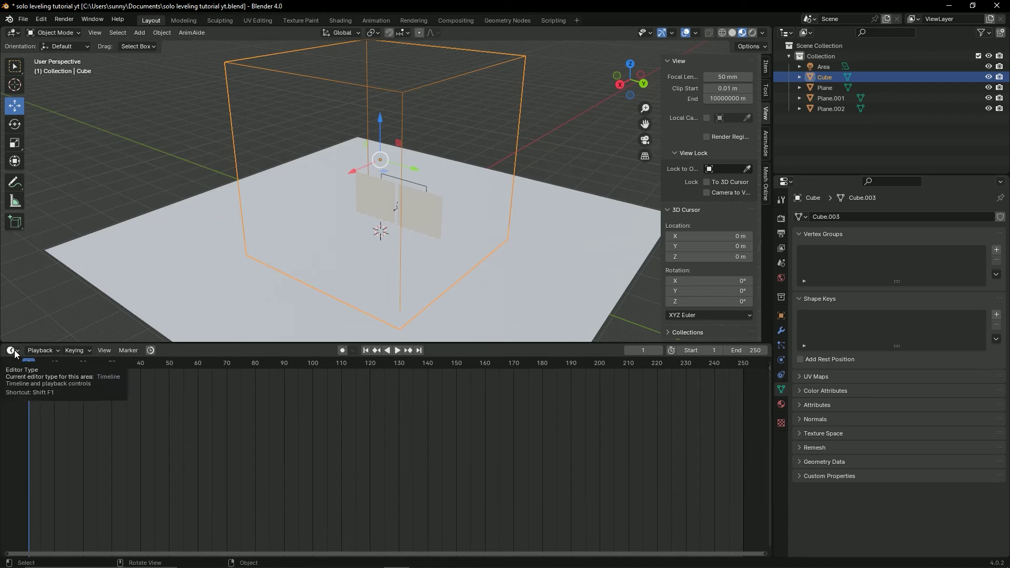
click(12, 351)
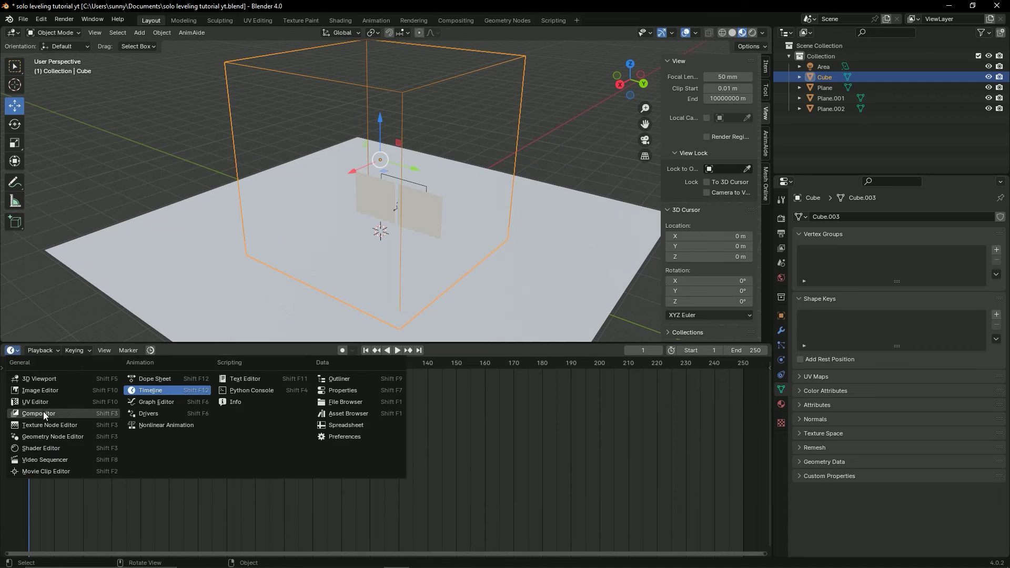
click(54, 451)
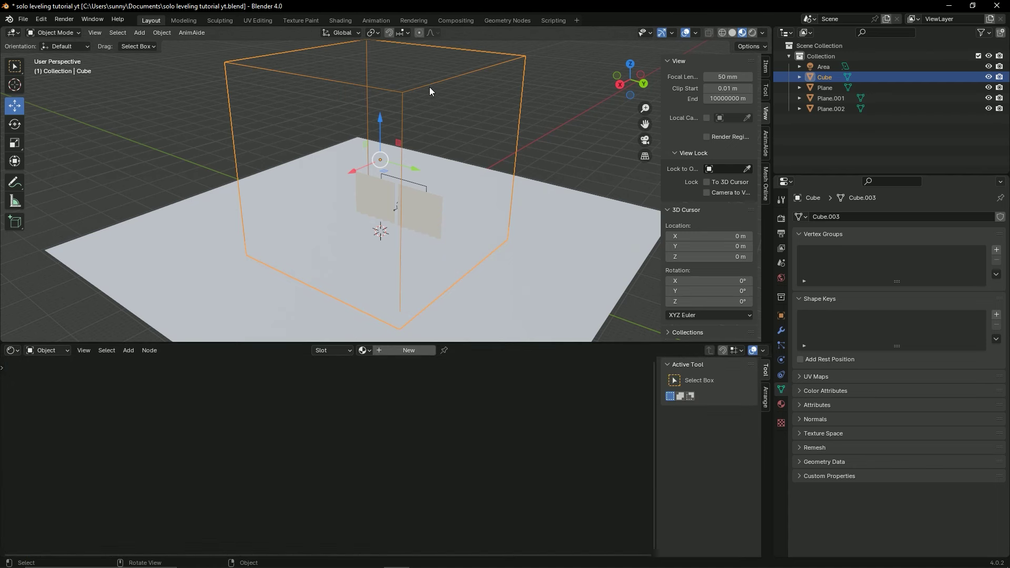
click(406, 350)
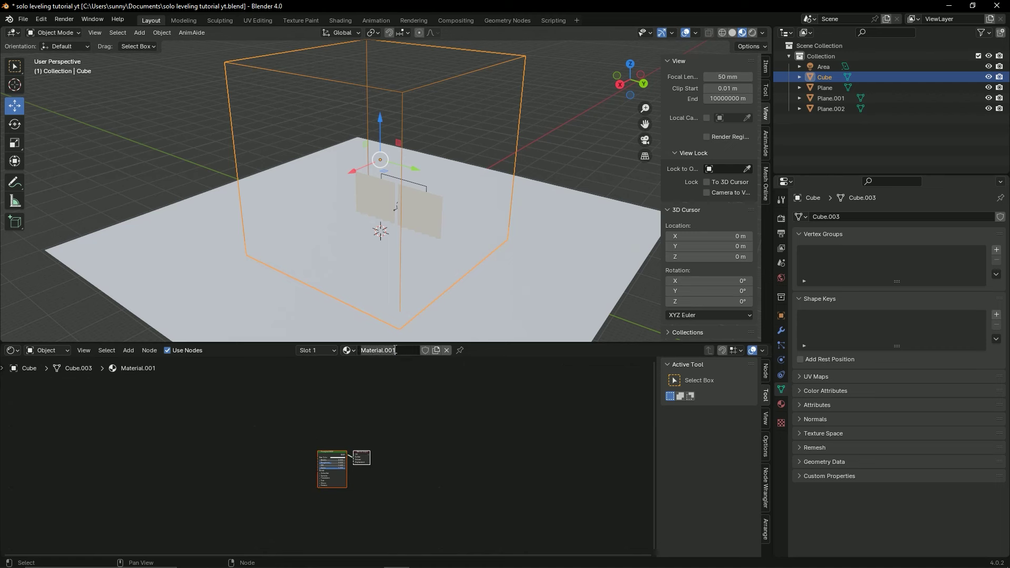
text(VOLU)
text(ME)
key(Return)
Delete the Principled BSDF node so only Material Output remains.
scroll(384, 487, up, 2)
middle_drag(470, 453, 456, 497)
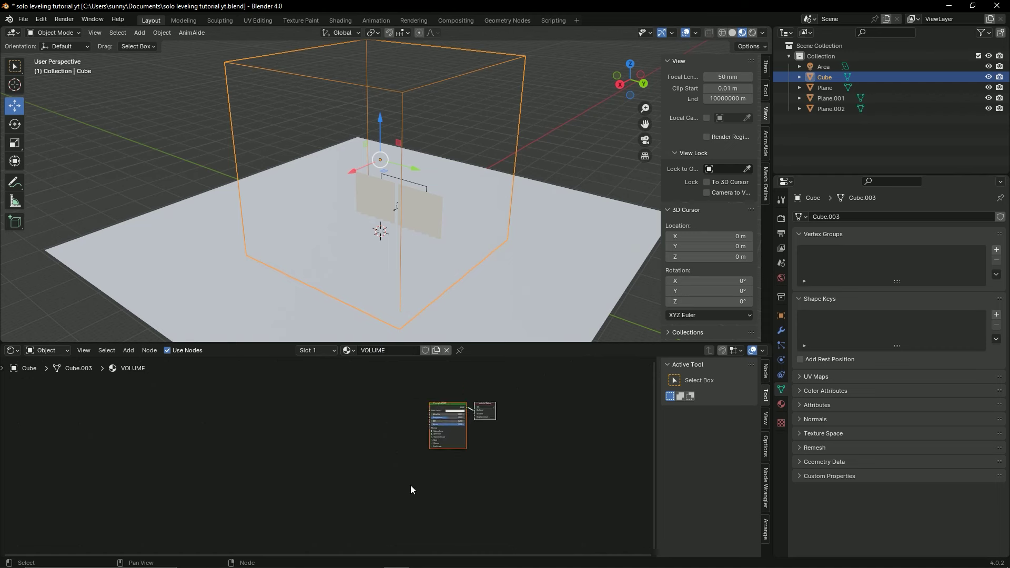
scroll(455, 498, up, 2)
middle_drag(581, 465, 430, 503)
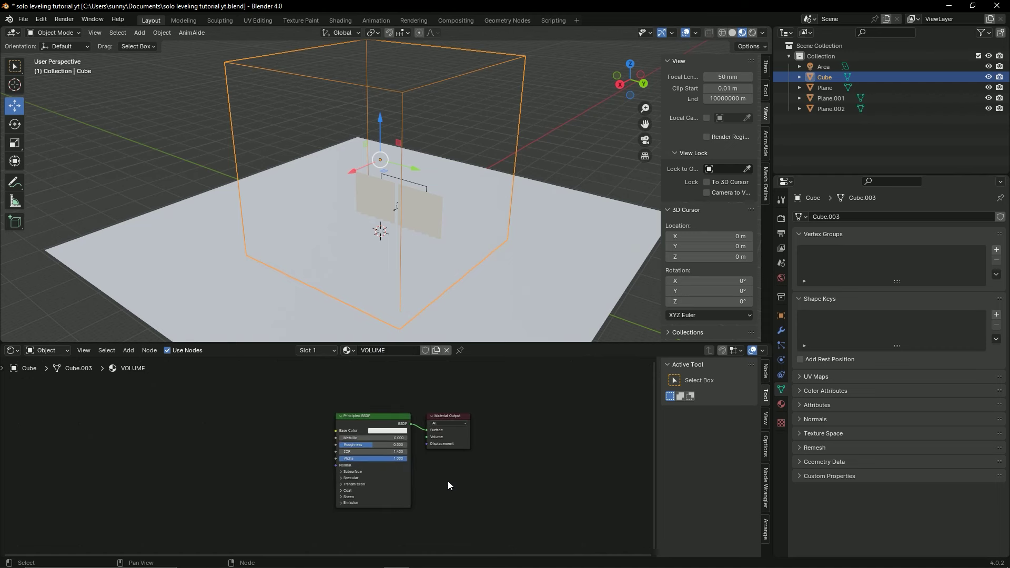
scroll(365, 432, up, 1)
drag(388, 408, 314, 389)
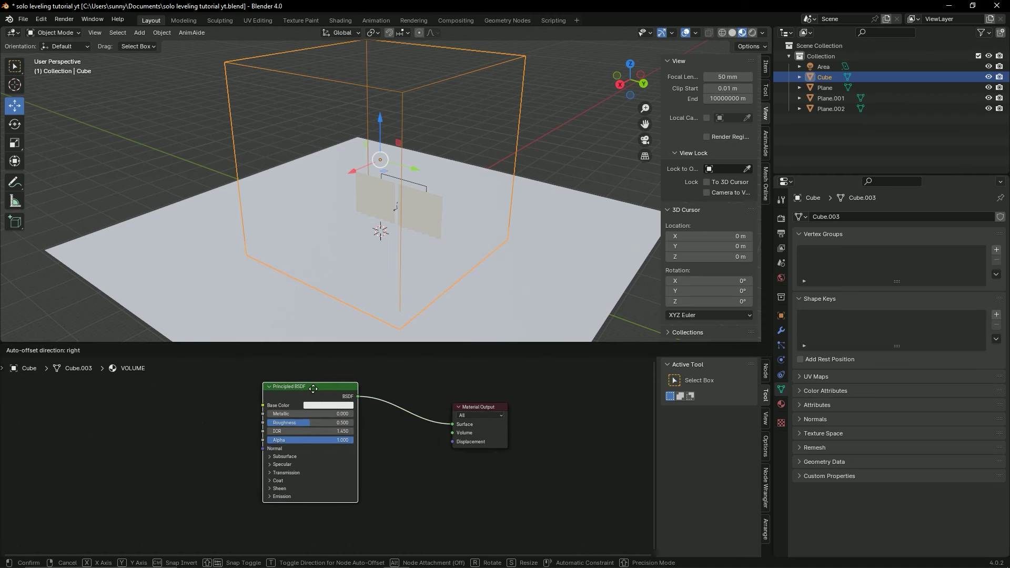
key(x)
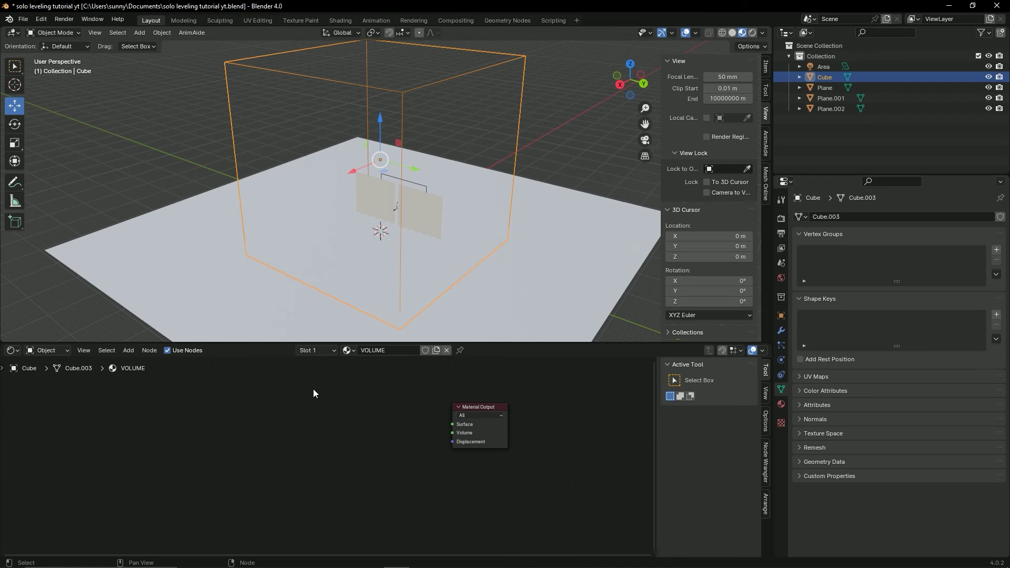
key(g)
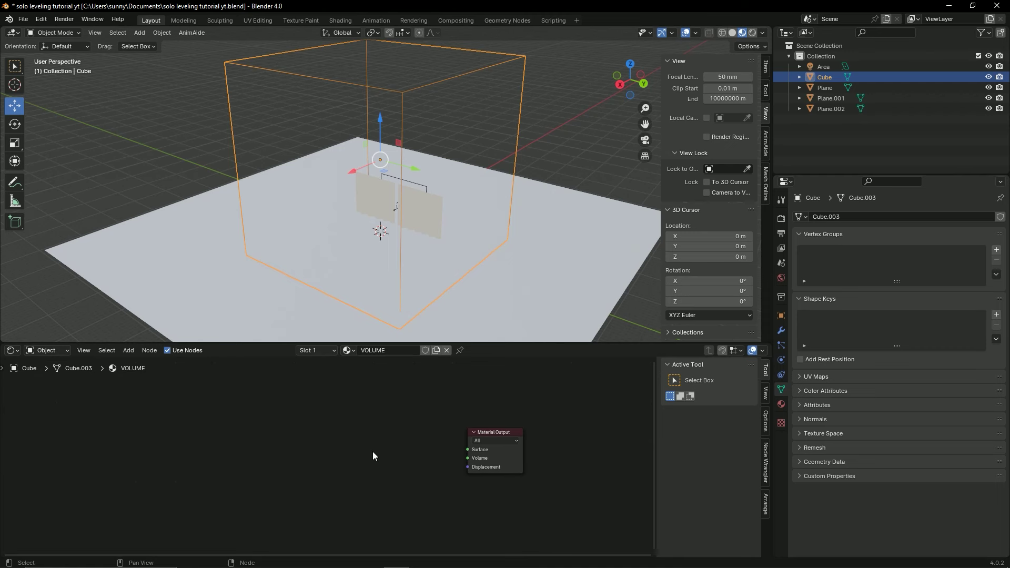
key(shift+a)
Add a Principled Volume node and link it to the Material Output's Volume input.
click(318, 427)
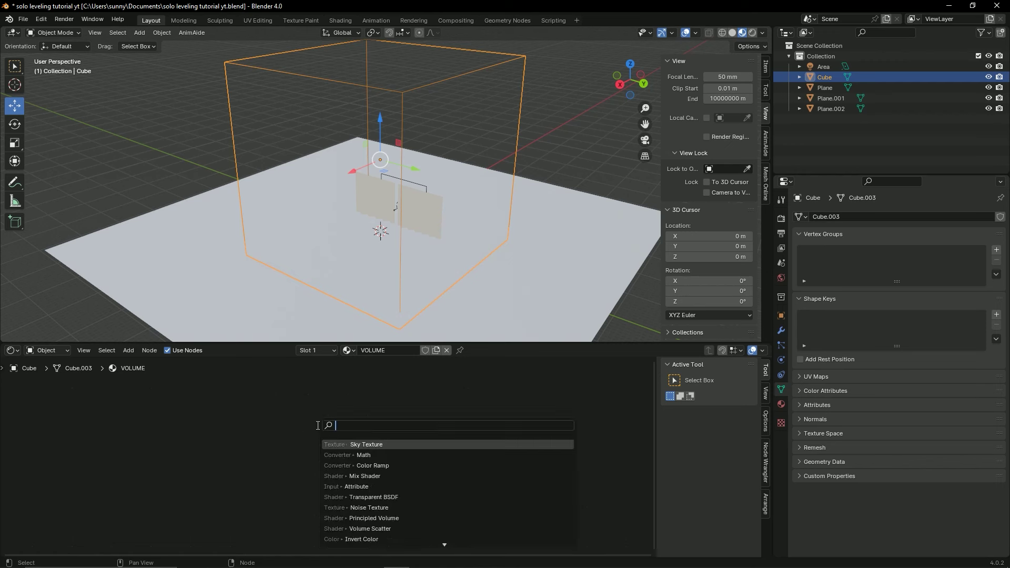
text(vol;u)
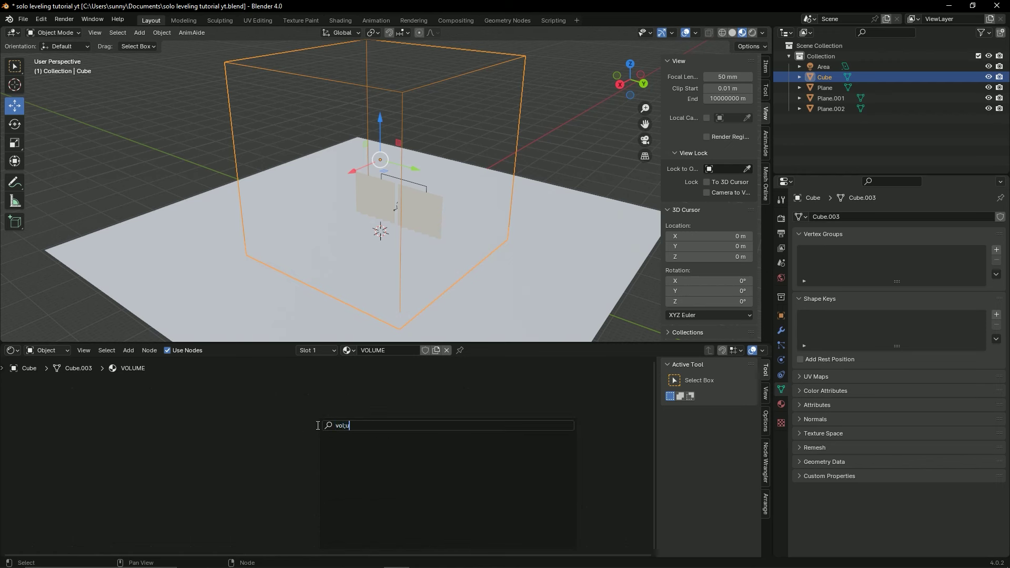
key(BackSpace)
key(BackSpace)
text(ume)
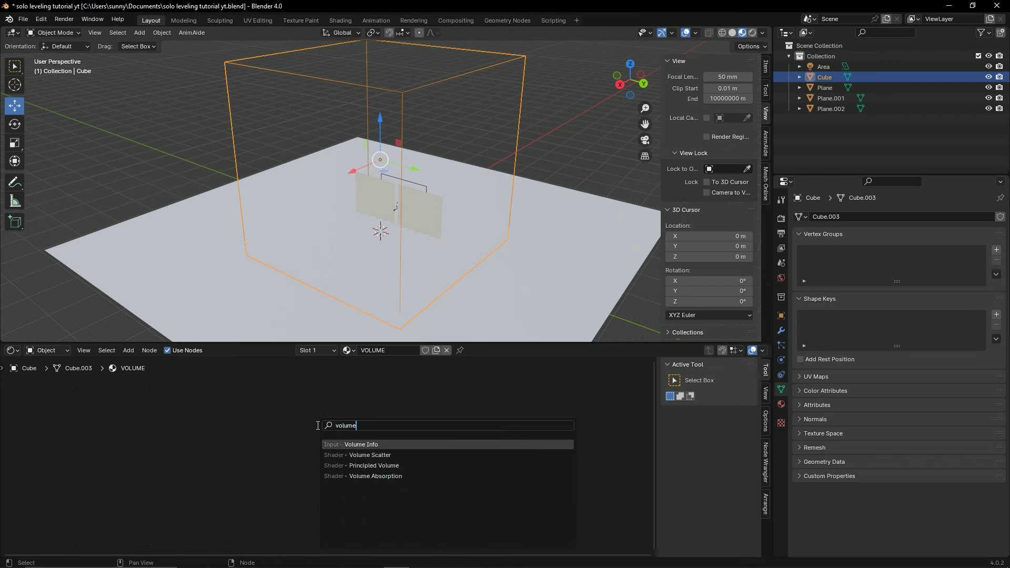
key(Down)
key(Down)
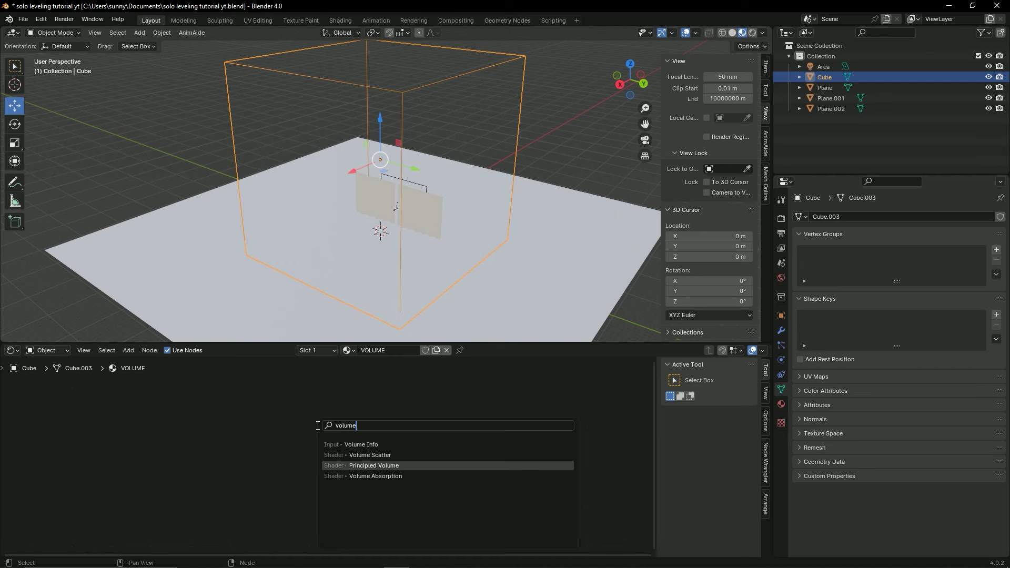
key(Return)
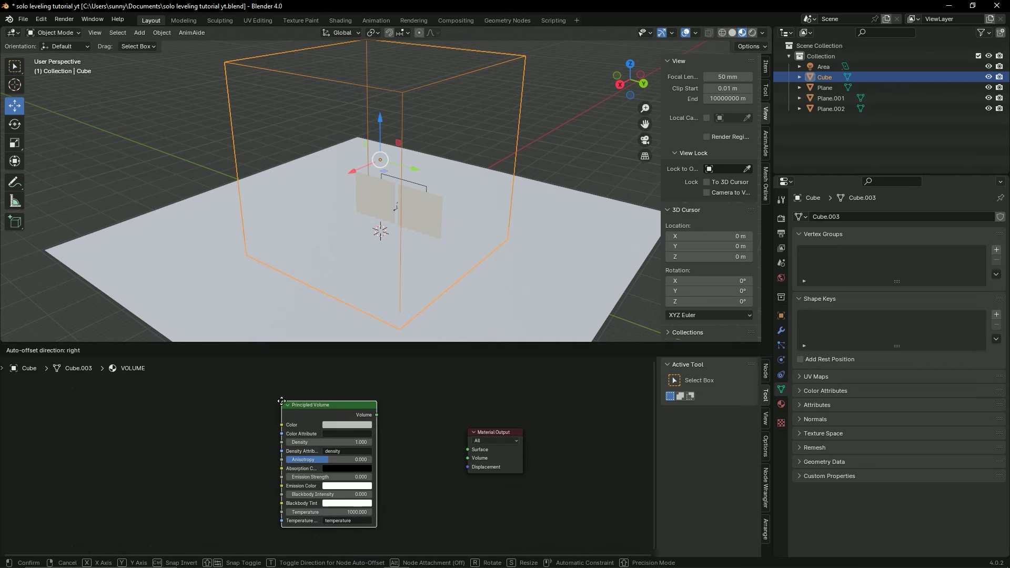
click(282, 402)
drag(377, 415, 395, 425)
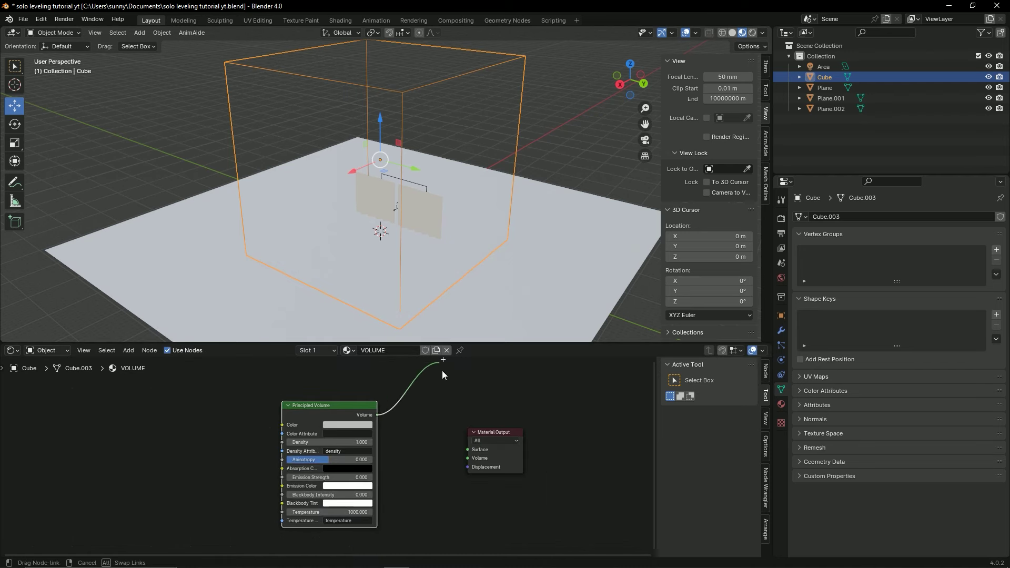
drag(455, 440, 467, 459)
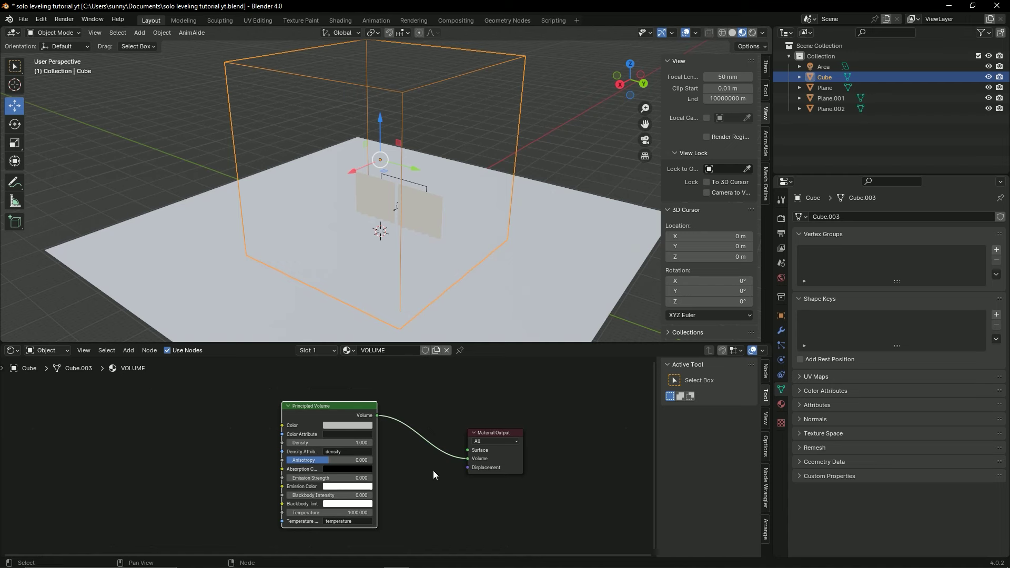
Save the file and preview the volume in rendered shading.
scroll(345, 472, up, 1)
key(ctrl+s)
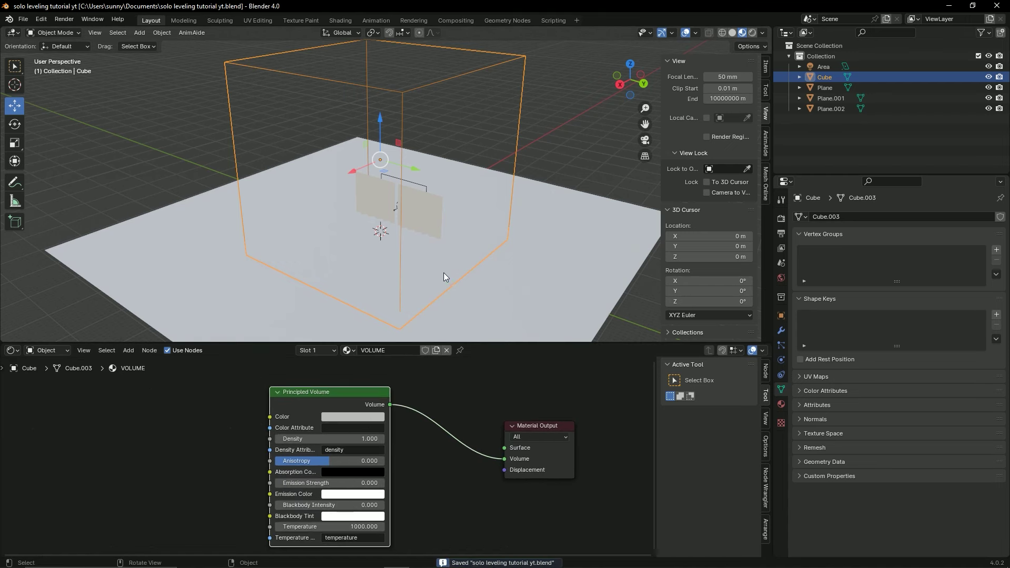
middle_drag(444, 273, 489, 254)
scroll(486, 260, up, 3)
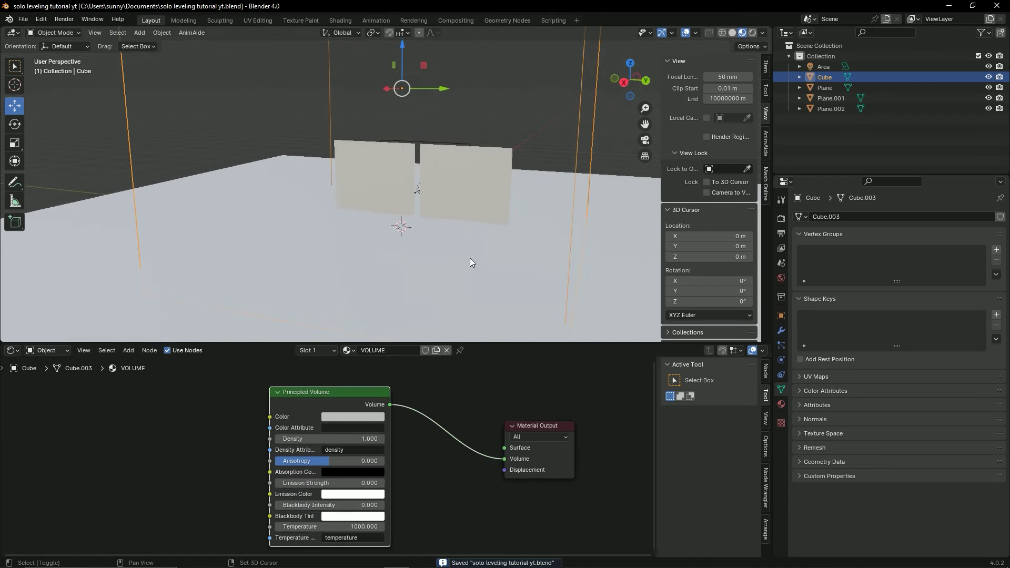
click(752, 32)
mouse_move(450, 218)
middle_down()
mouse_move(298, 207)
mouse_move(348, 225)
middle_up()
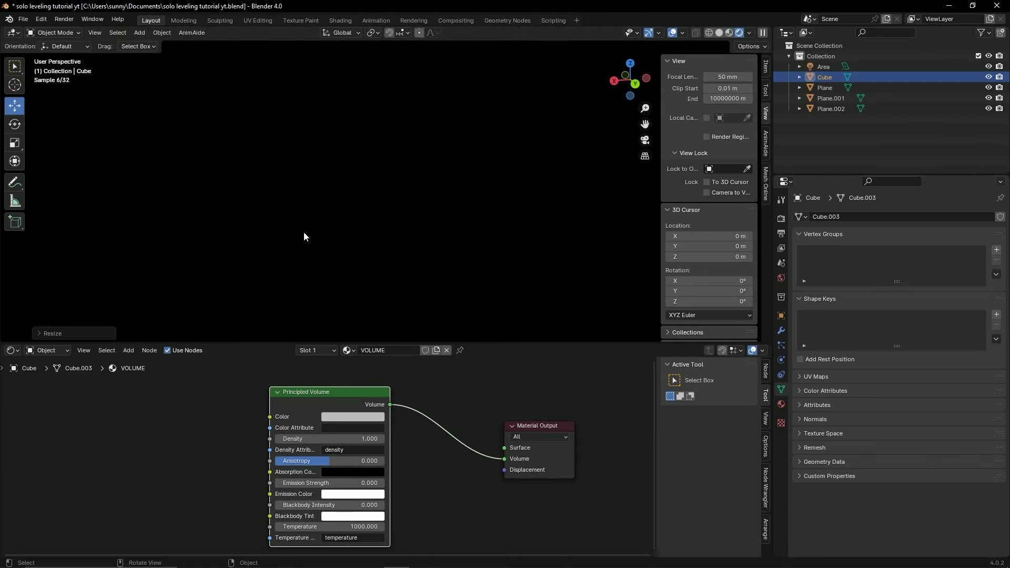
Lower the Principled Volume density to 0.001.
click(347, 439)
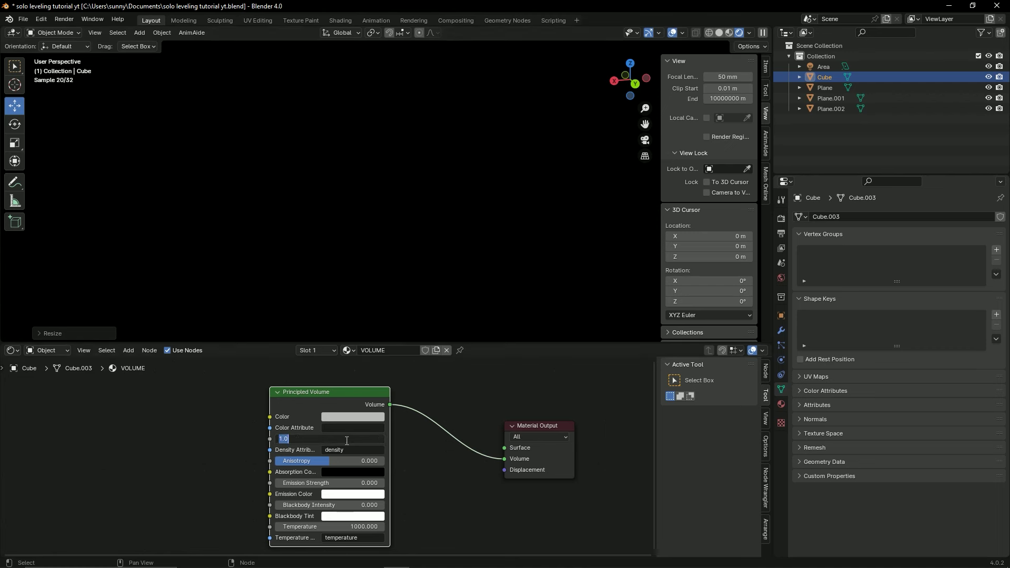
text(0.)
key(Return)
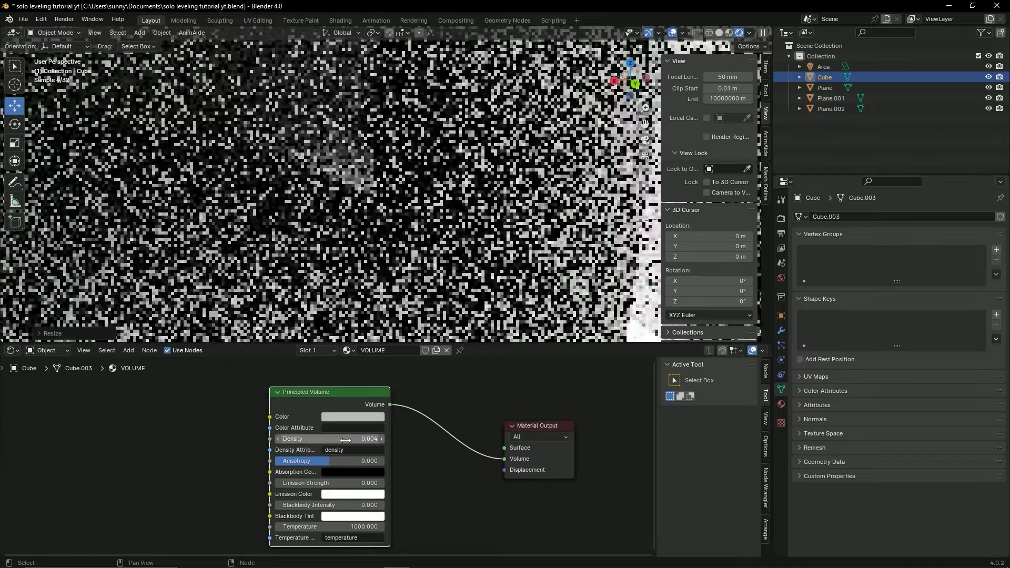
click(334, 435)
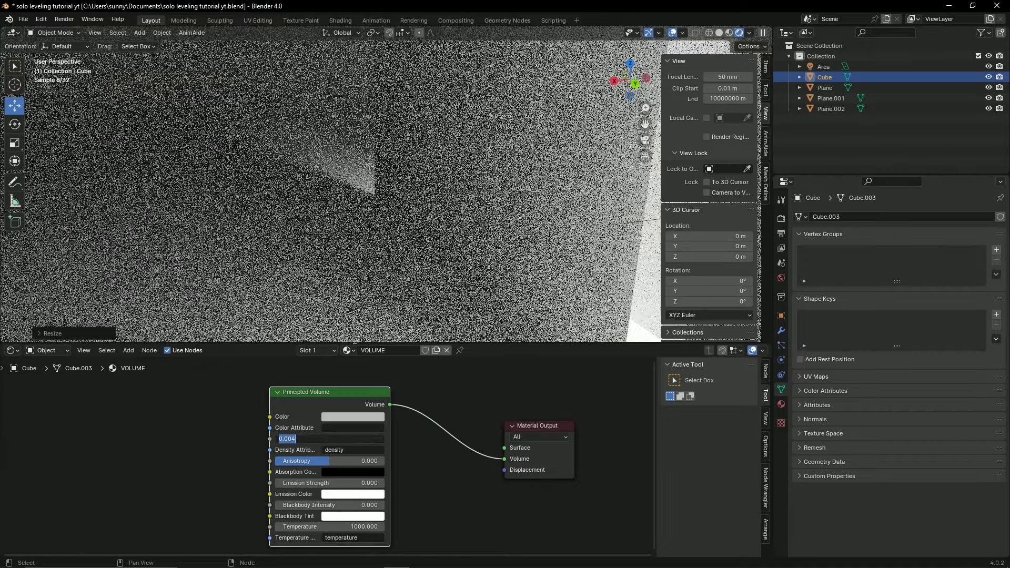
text(0)
text(1)
key(Return)
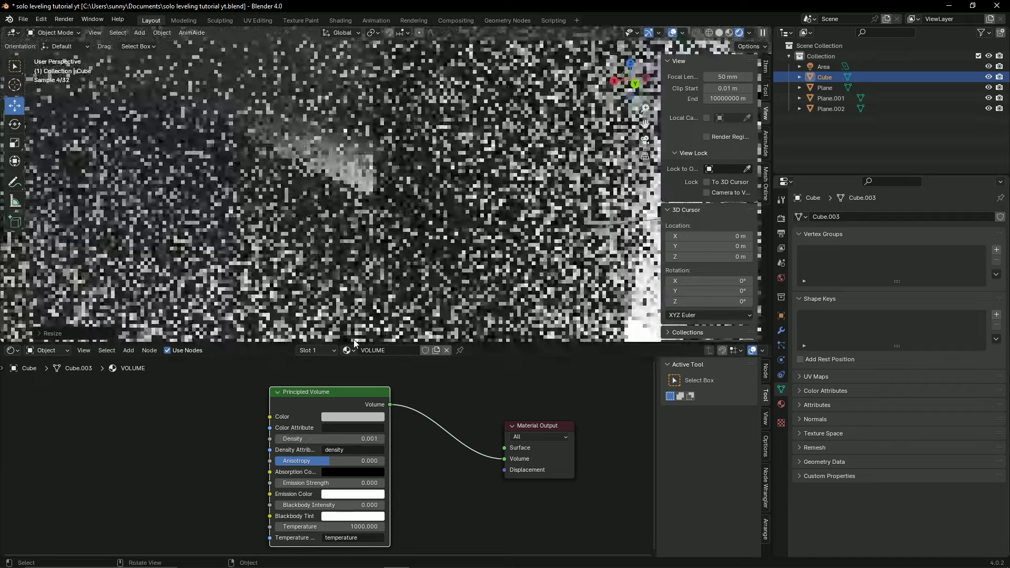
Return to solid shading, save, and make the 3D view taller than the node area.
scroll(474, 318, down, 2)
scroll(474, 318, down, 2)
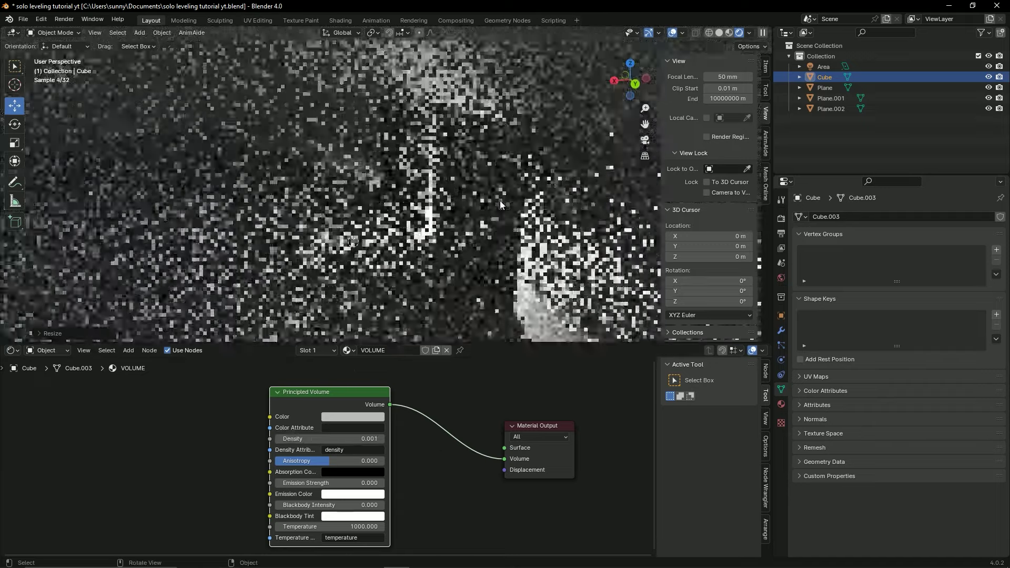
click(721, 33)
key(ctrl+s)
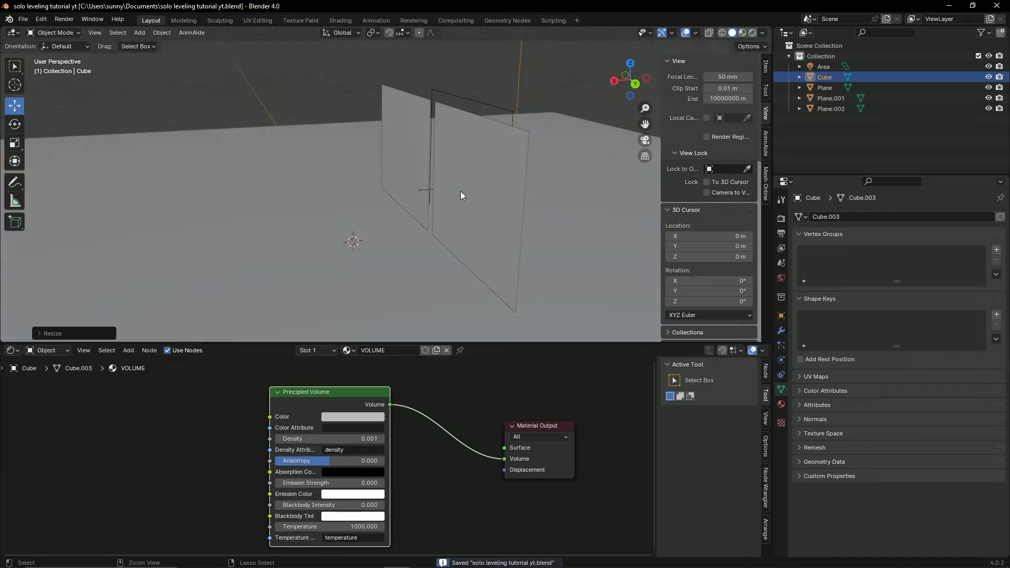
mouse_move(460, 191)
middle_down()
mouse_move(335, 220)
mouse_move(378, 222)
mouse_move(296, 96)
middle_up()
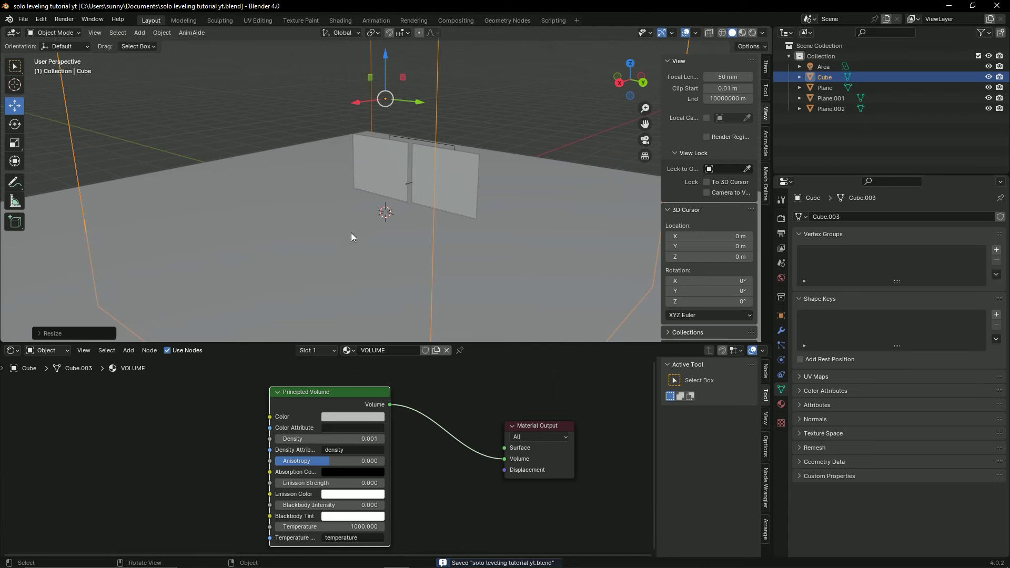
scroll(352, 237, down, 5)
scroll(437, 235, up, 2)
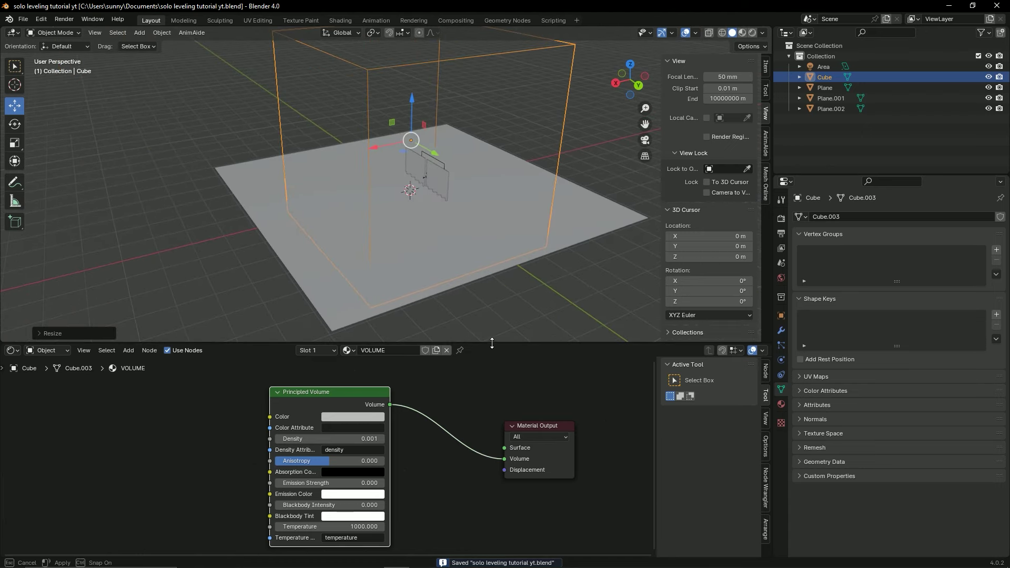
drag(492, 343, 495, 507)
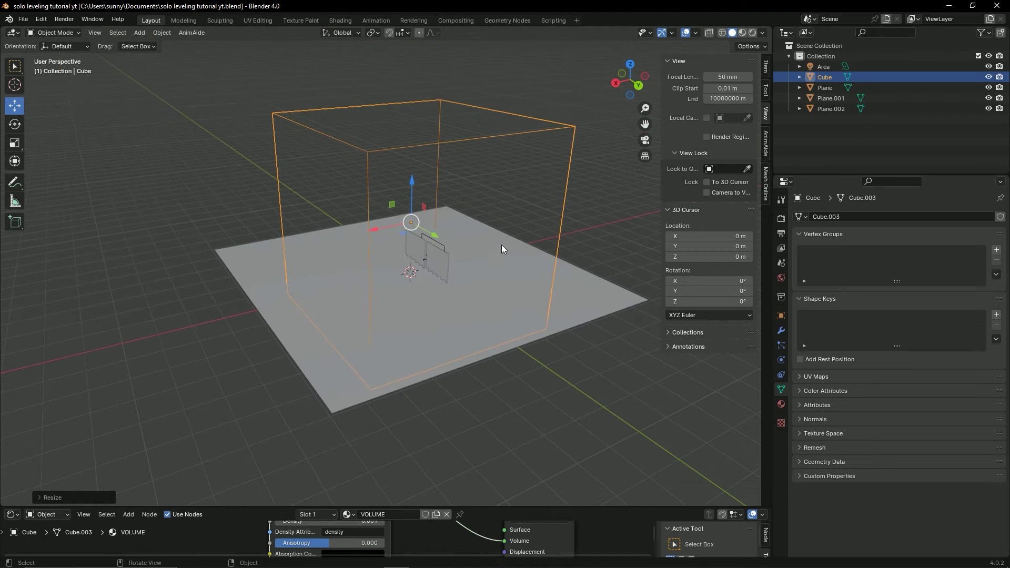
Color the area light saturated blue (hue about 0.63) and save the file.
click(437, 241)
scroll(474, 281, up, 4)
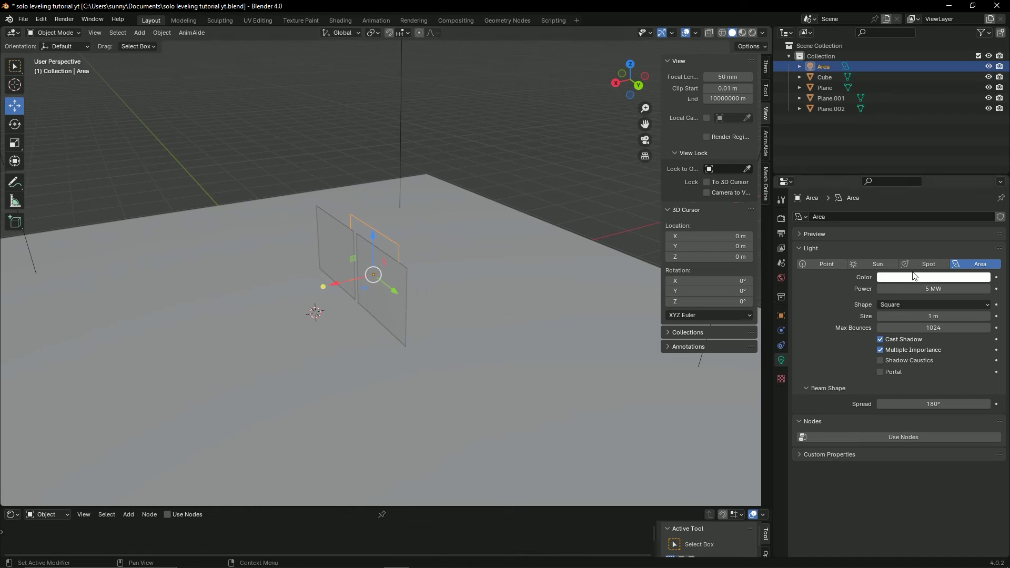
click(947, 277)
drag(942, 148, 952, 129)
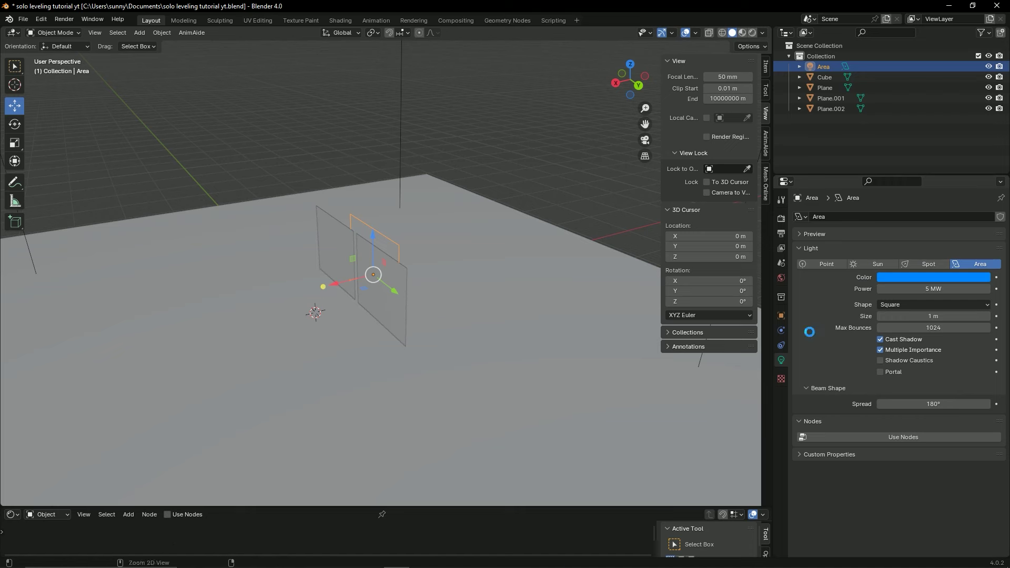
key(ctrl+s)
Deselect the area light and pan and zoom the view across the scene.
scroll(527, 269, down, 5)
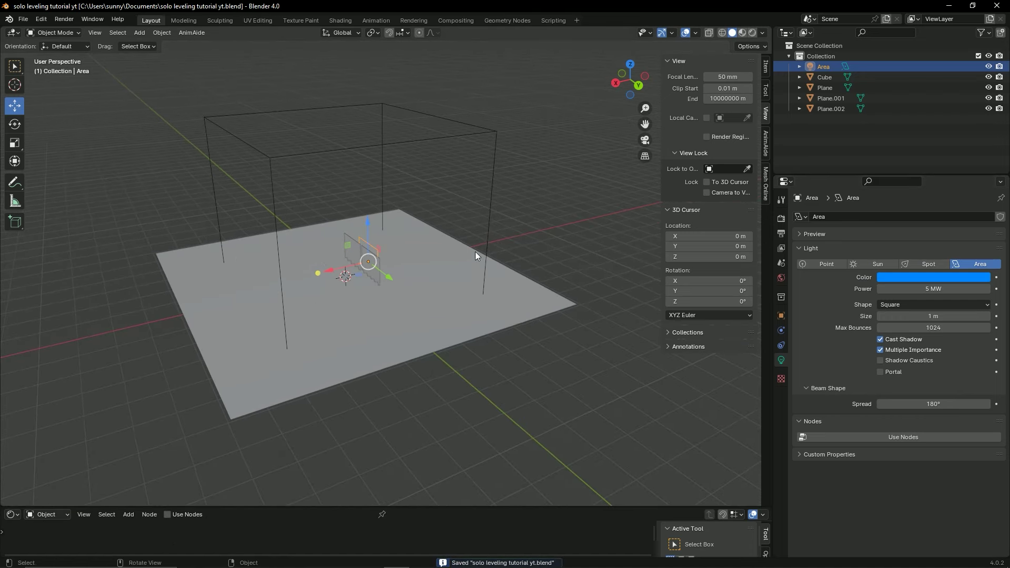
click(551, 198)
scroll(550, 198, up, 2)
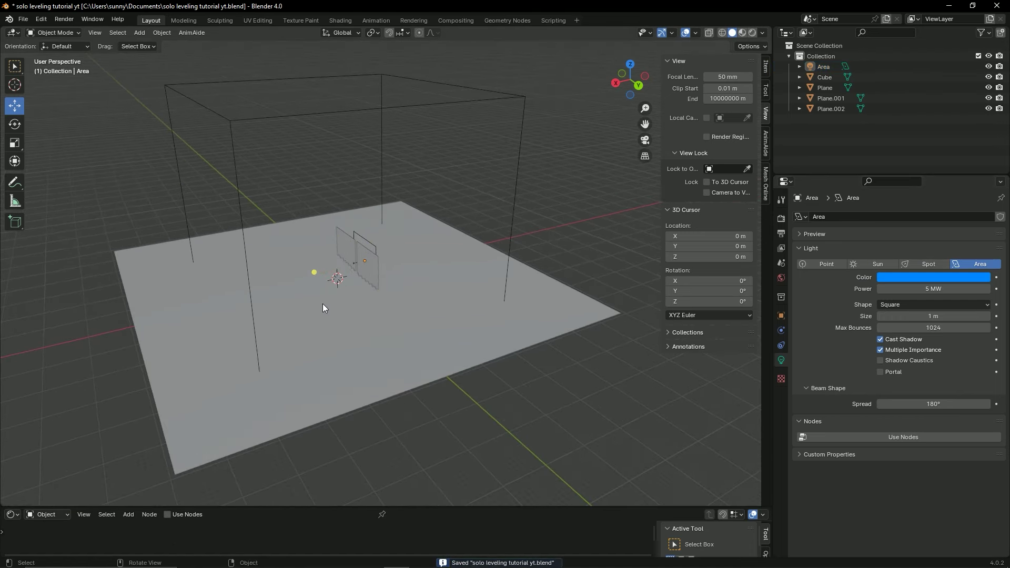
shift+middle_drag(323, 304, 413, 299)
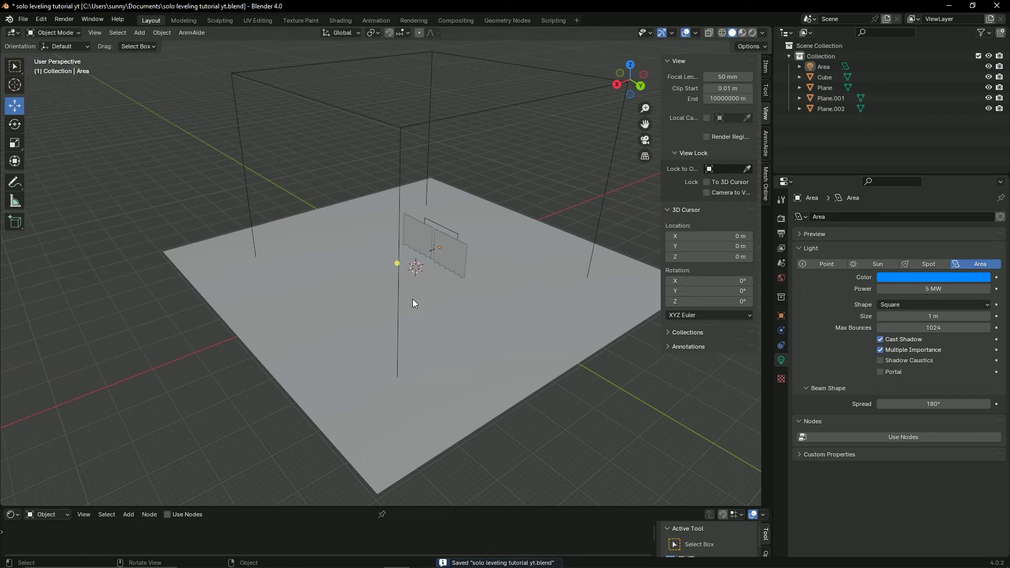
scroll(381, 321, up, 2)
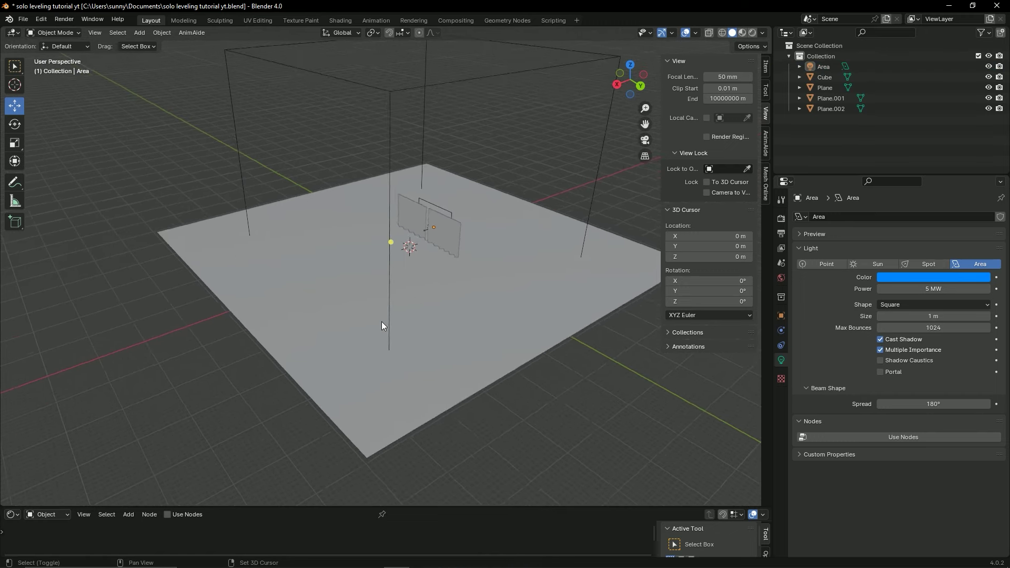
scroll(388, 318, up, 3)
Add a camera at the origin, raise it slightly along Z, and save.
key(shift+a)
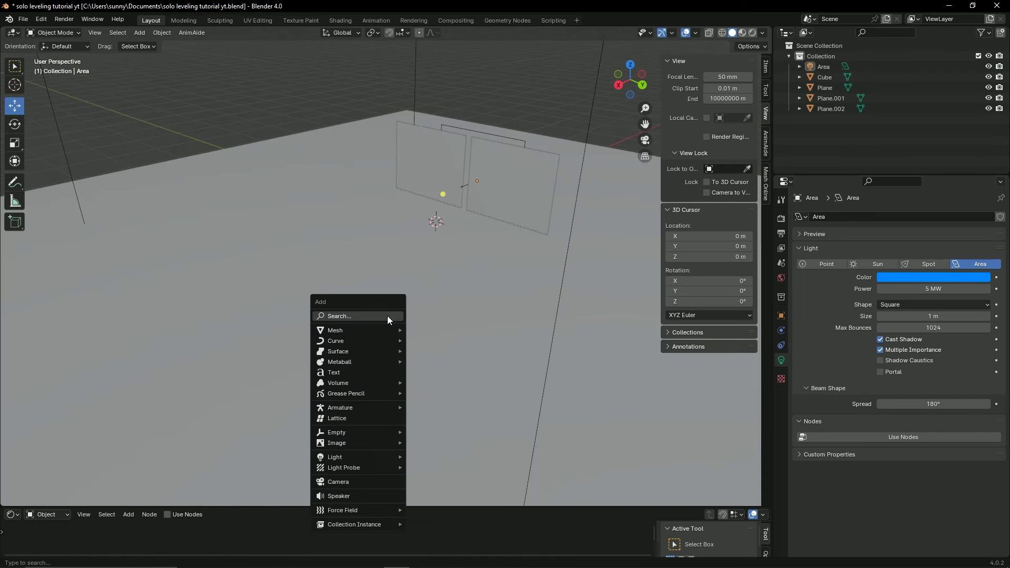
click(370, 482)
drag(438, 187, 440, 164)
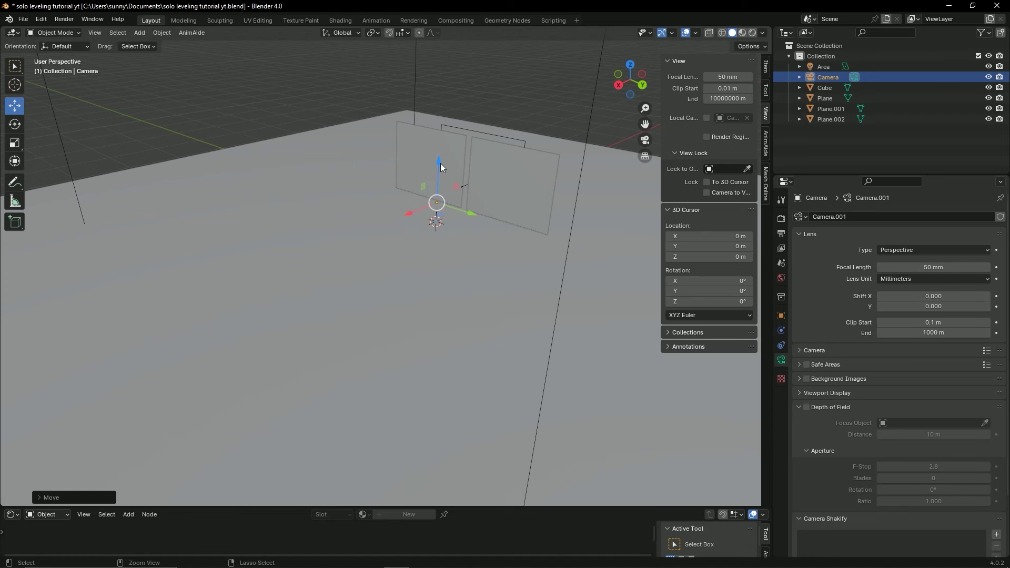
key(ctrl+s)
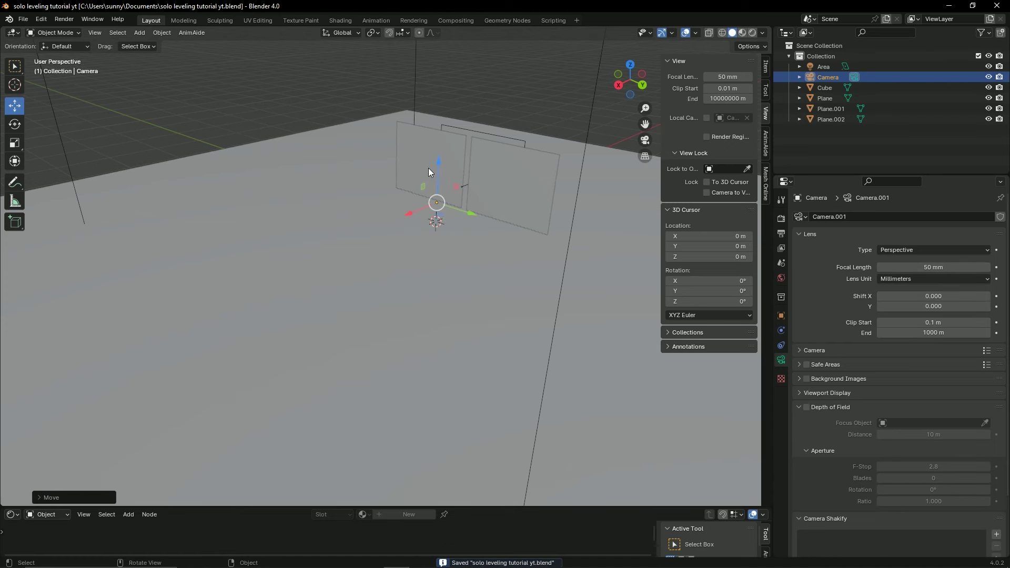
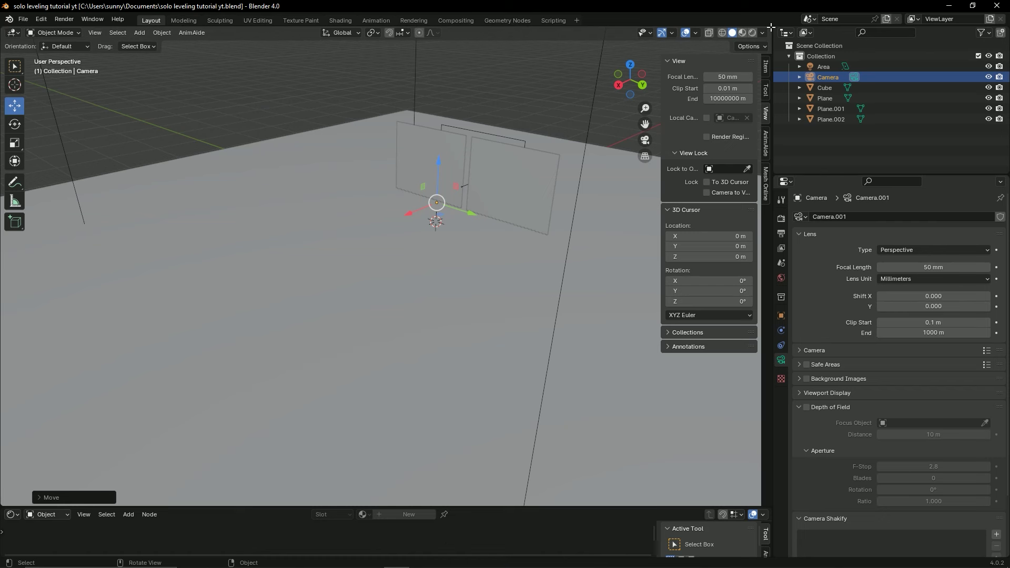
Split the 3D view into two side-by-side views, hide the left view's panels, and look through the camera.
mouse_move(772, 26)
mouse_down()
mouse_move(427, 55)
mouse_move(324, 110)
mouse_move(348, 113)
mouse_up()
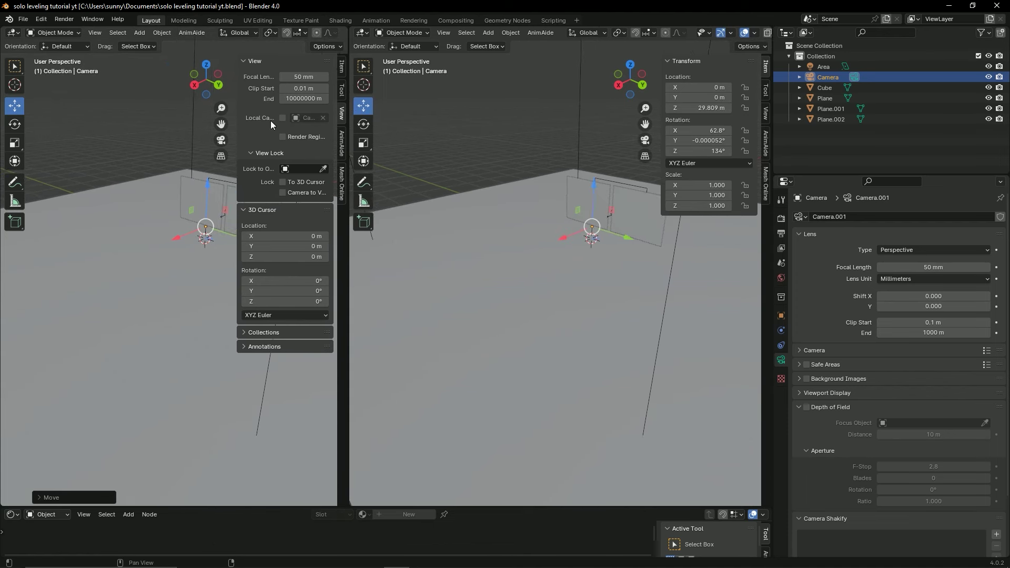
click(89, 107)
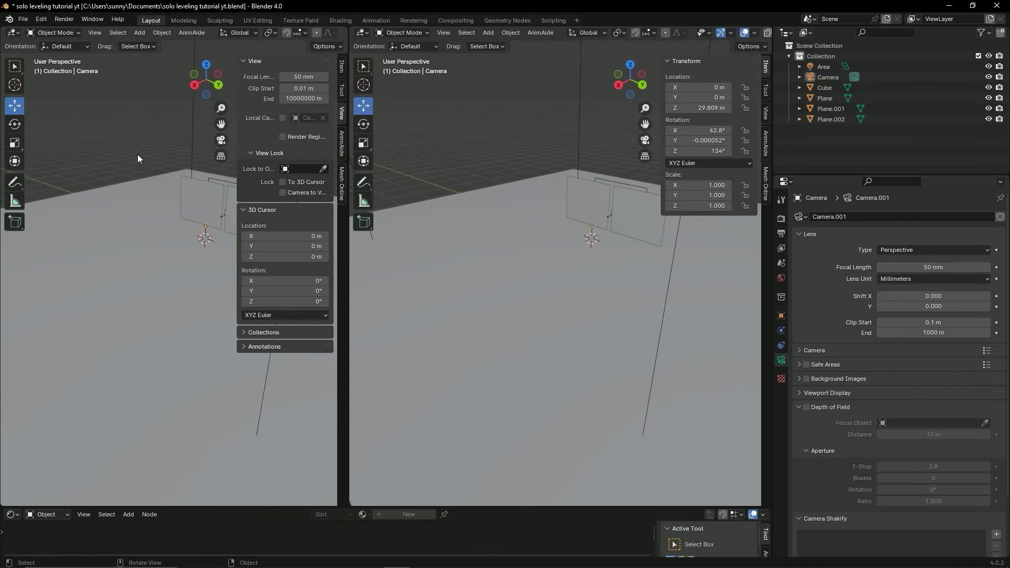
key(n)
key(t)
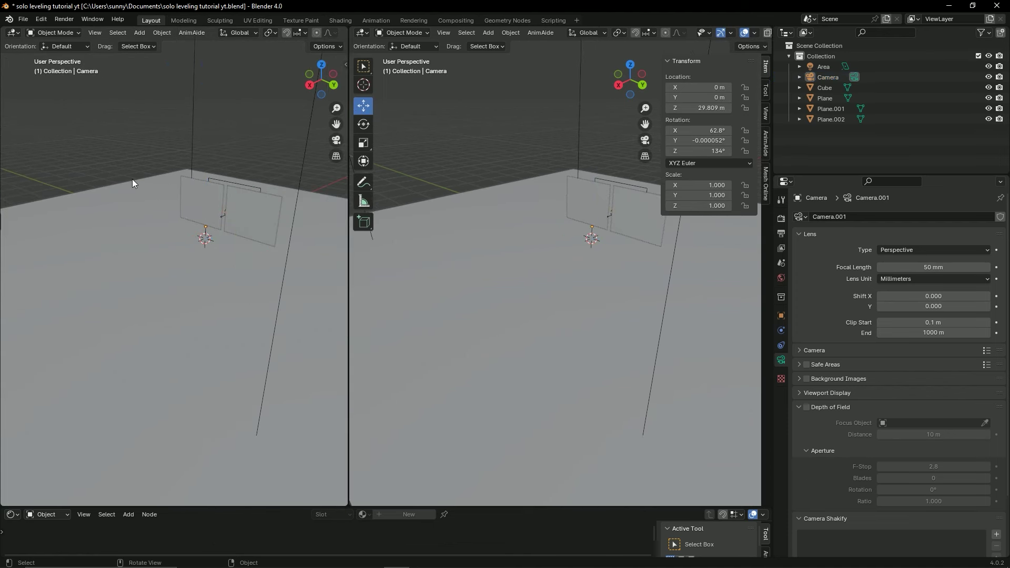
key(KP_0)
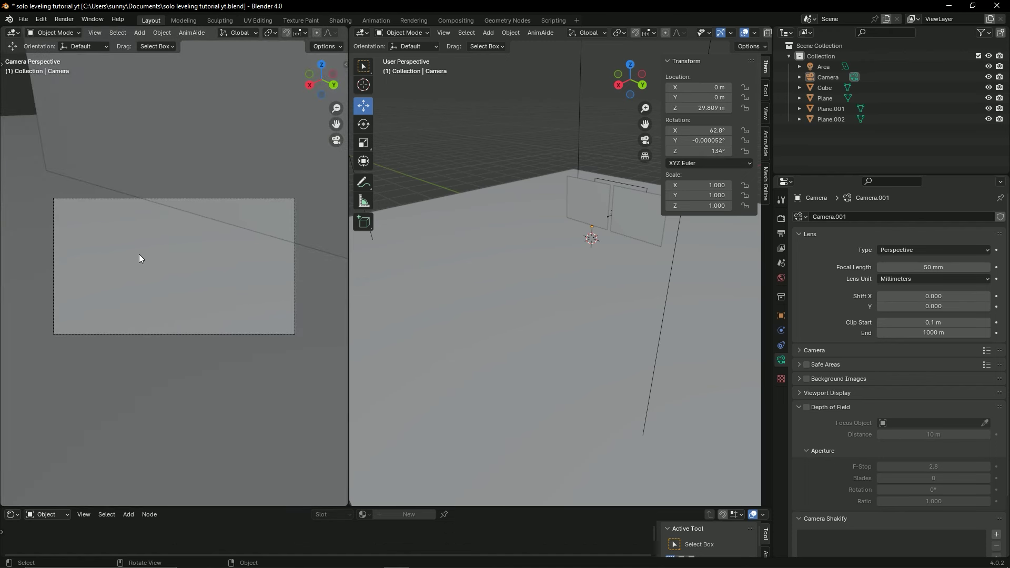
Enable Lock Camera to View in the left view's sidebar, then hide the sidebar.
key(n)
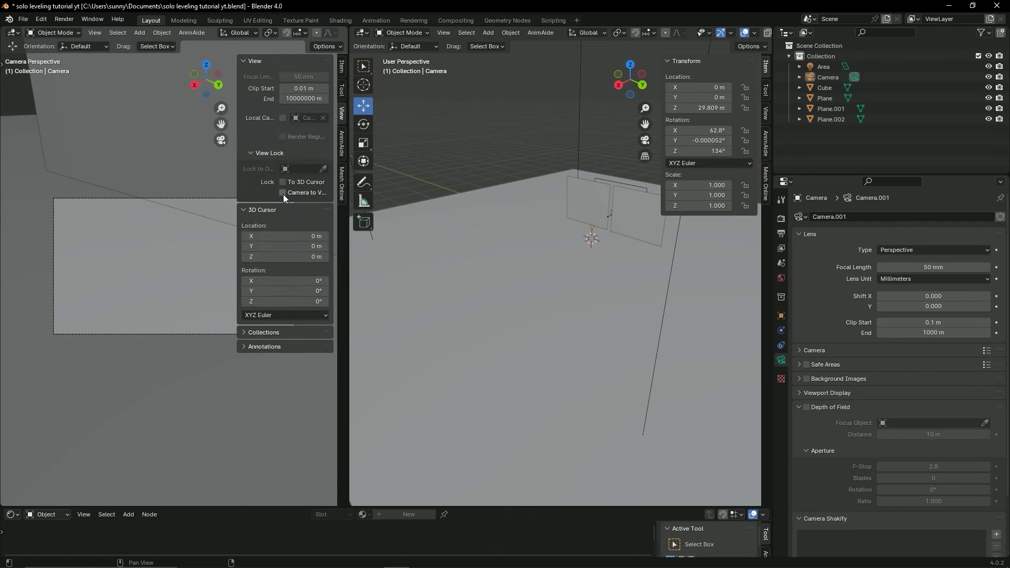
drag(237, 173, 162, 171)
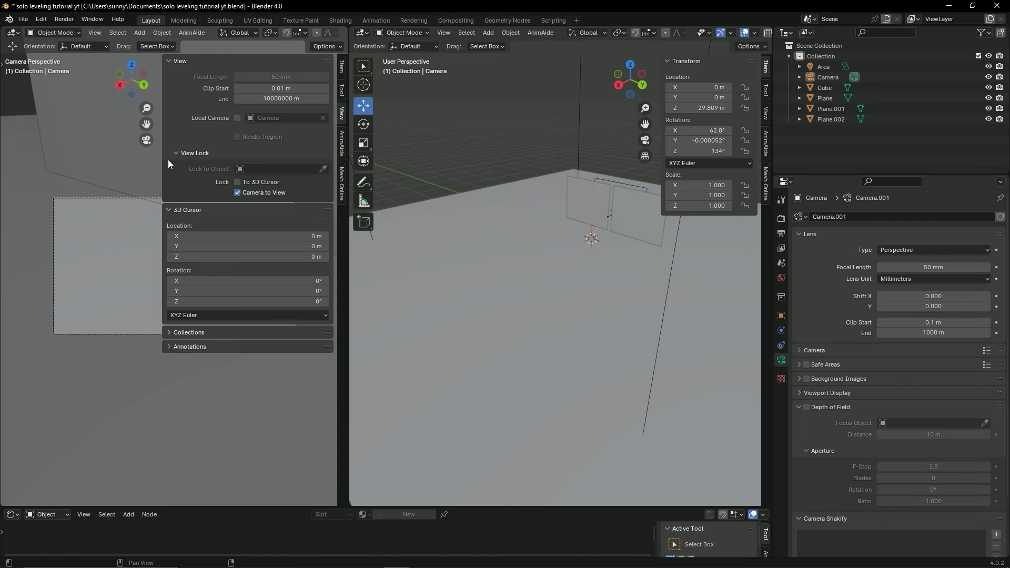
drag(164, 158, 271, 176)
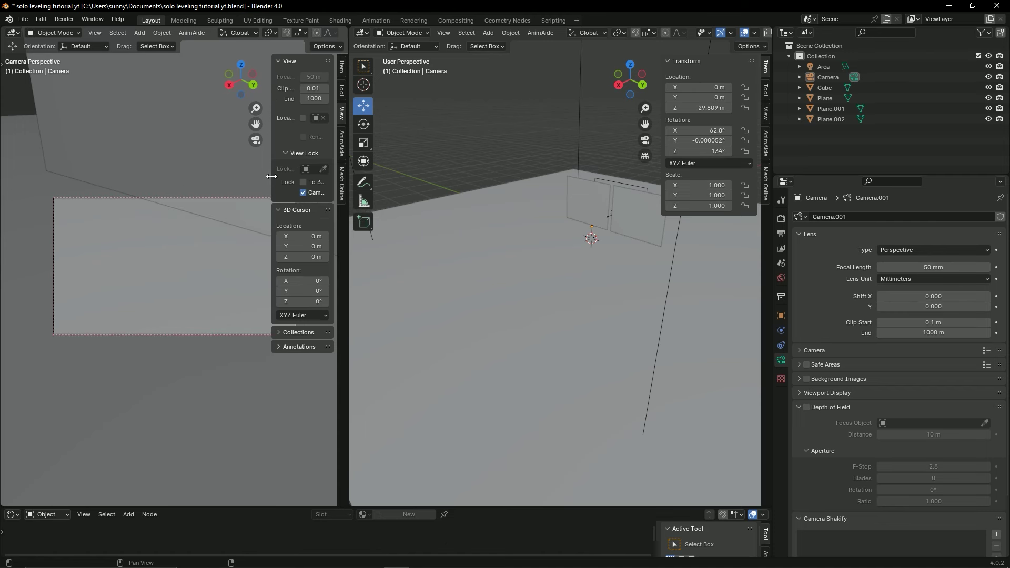
key(n)
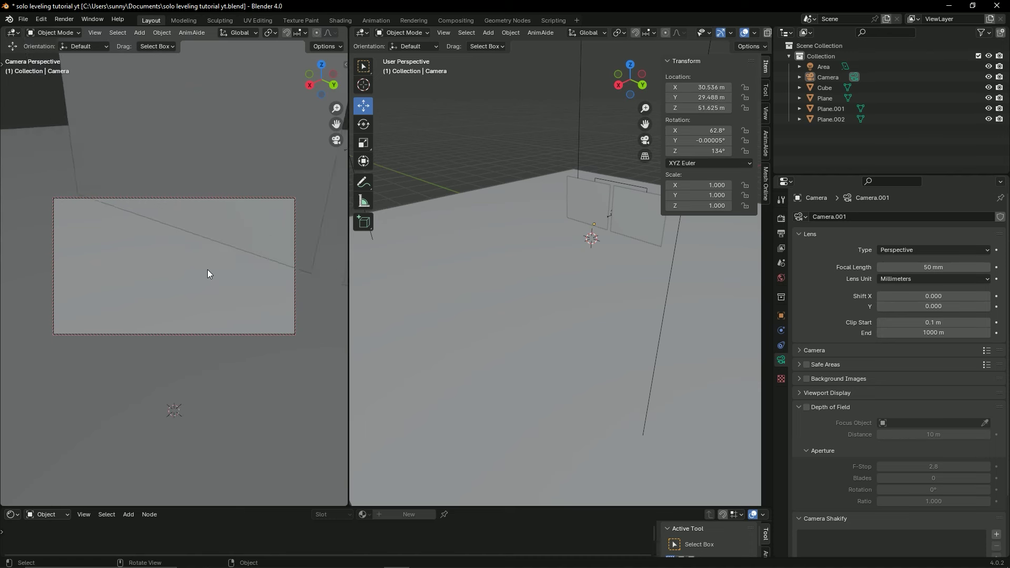
Dolly the locked camera in and out, then turn off Camera to View locking.
scroll(205, 269, down, 3)
scroll(200, 265, down, 5)
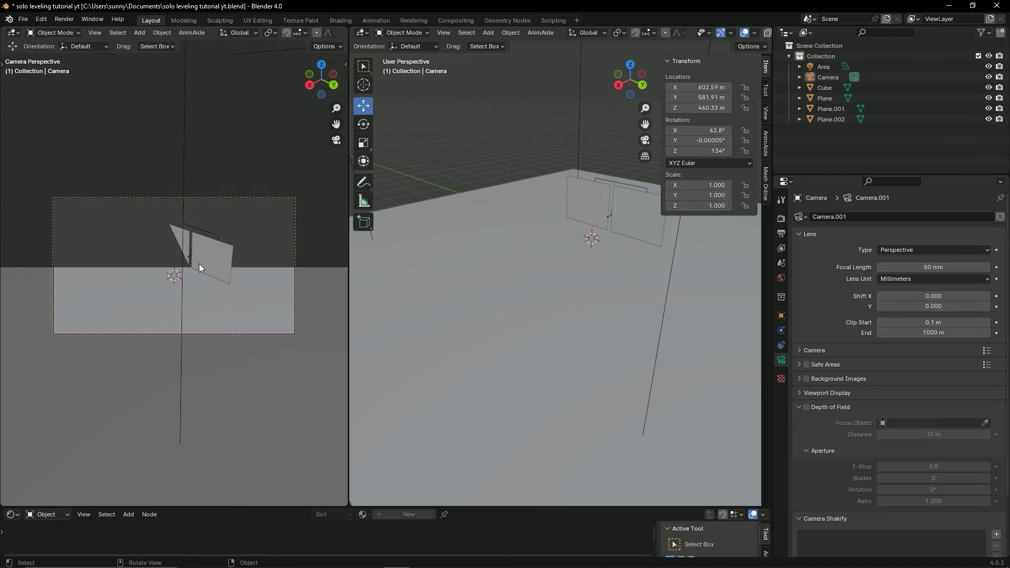
scroll(199, 263, up, 3)
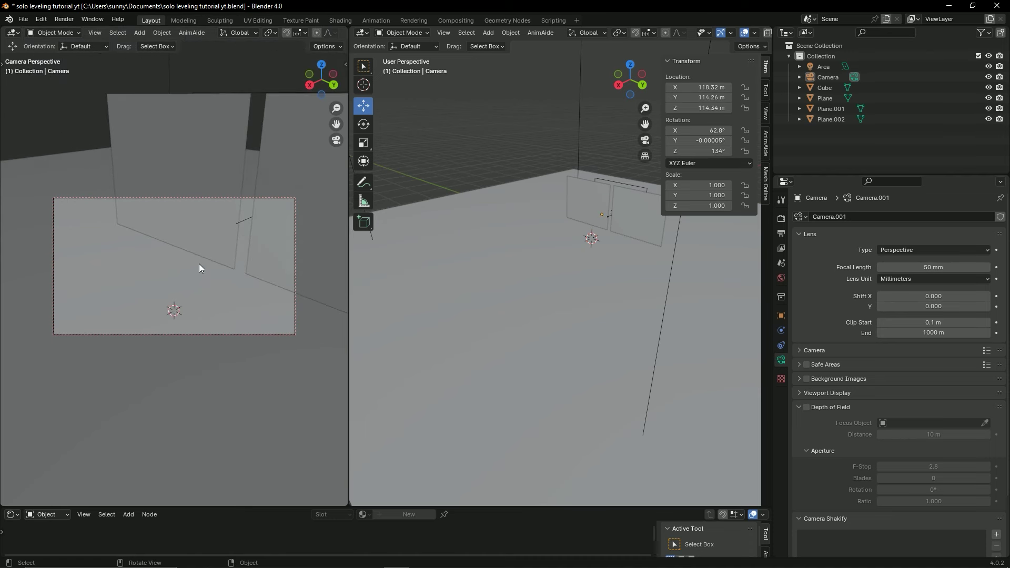
scroll(199, 264, up, 3)
scroll(200, 264, up, 3)
scroll(166, 261, up, 3)
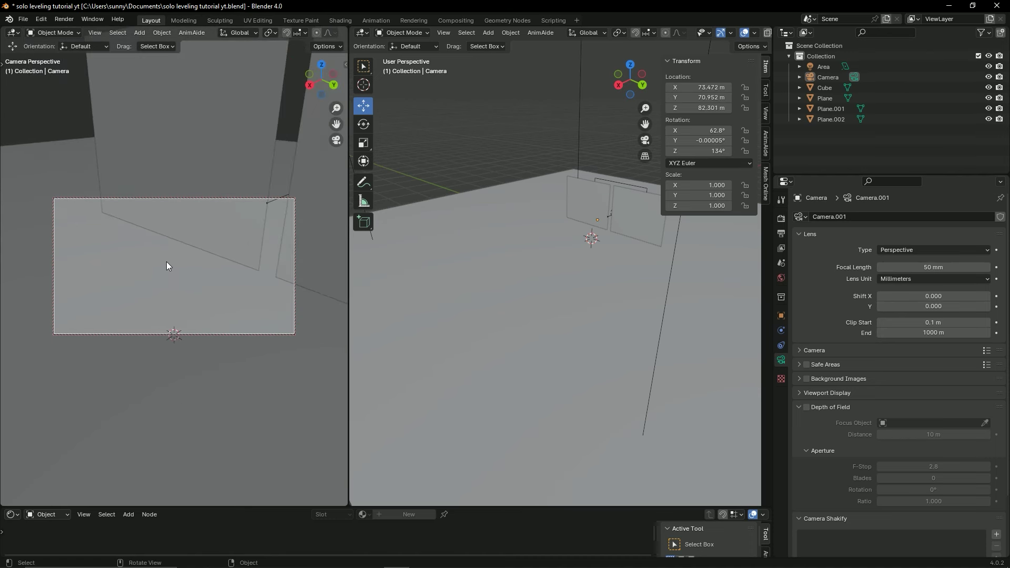
key(n)
click(295, 190)
key(n)
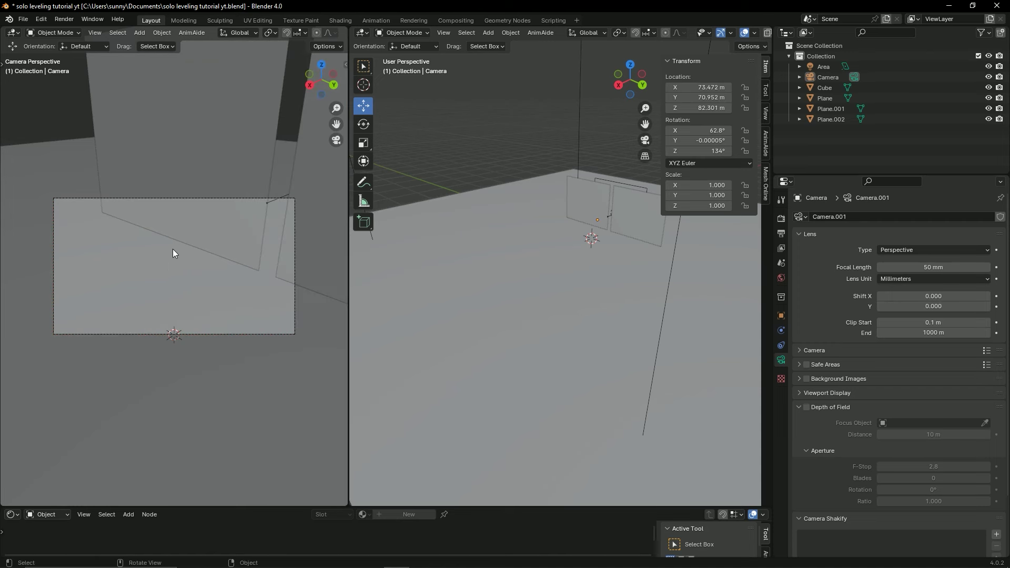
Return to the camera view and orbit the camera to frame the two upright planes.
scroll(170, 248, up, 2)
scroll(170, 248, up, 2)
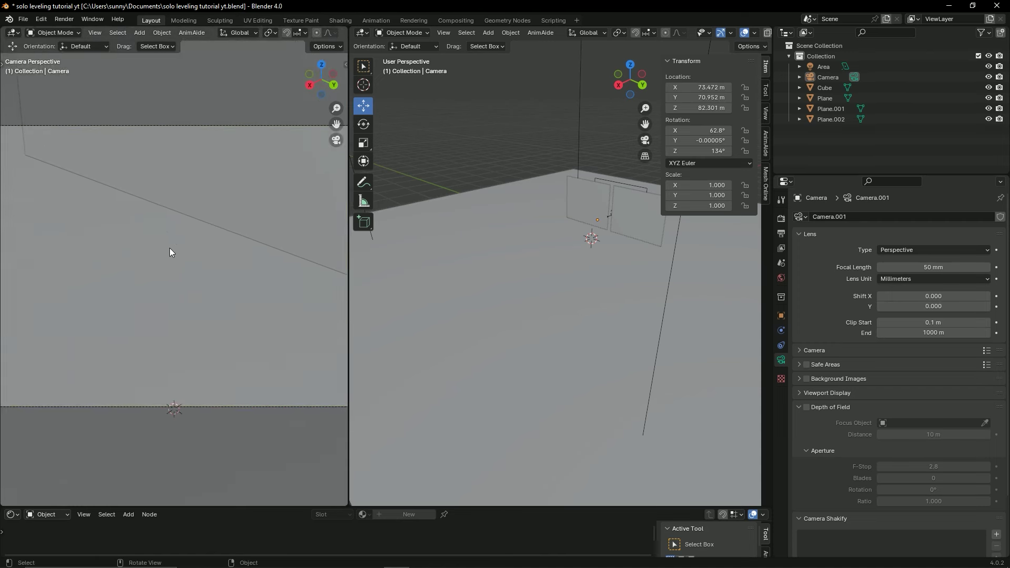
mouse_move(169, 248)
middle_down()
mouse_move(125, 251)
mouse_move(193, 246)
mouse_move(169, 263)
middle_up()
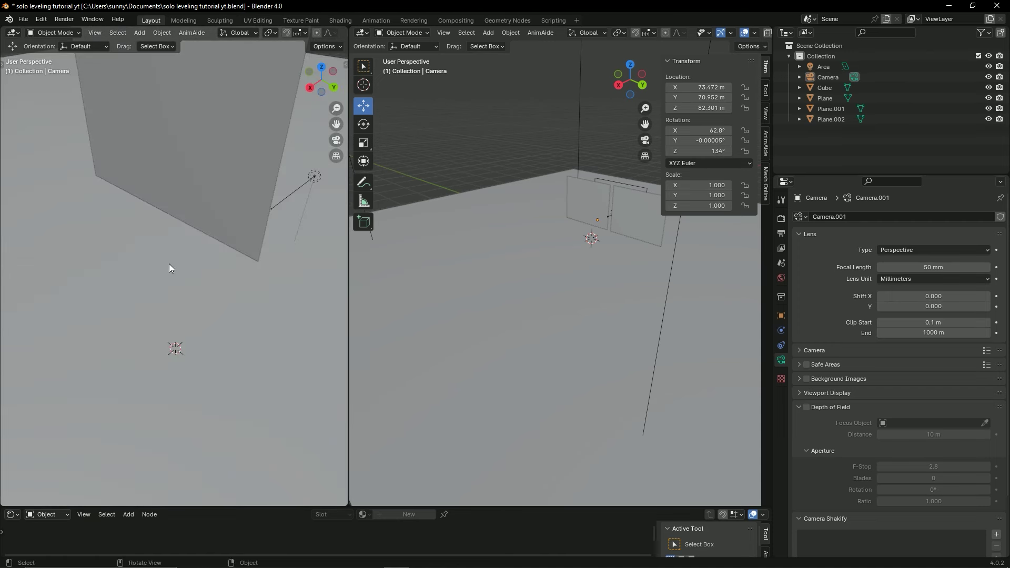
key(KP_0)
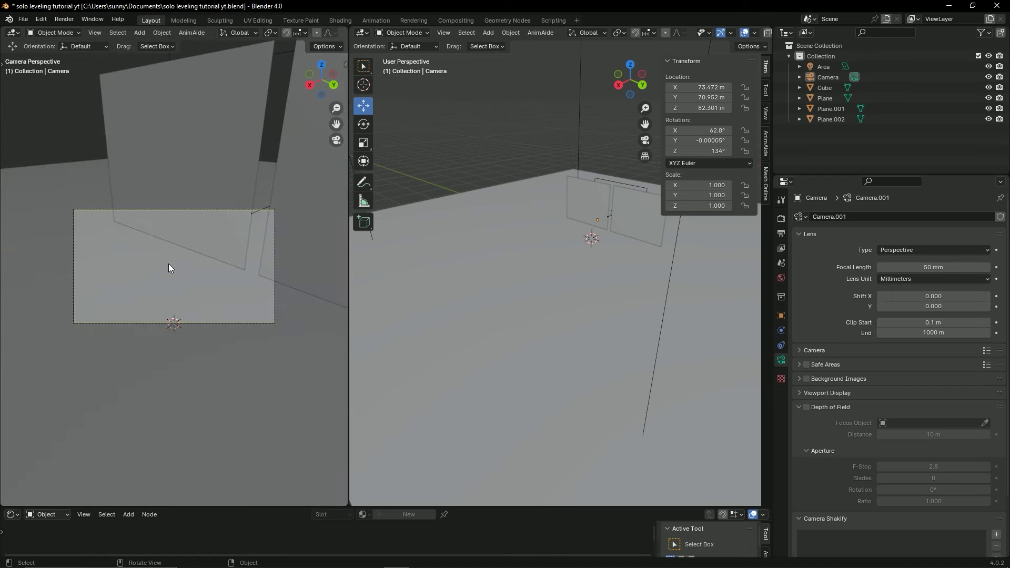
key(n)
key(n)
mouse_move(200, 260)
middle_down()
mouse_move(180, 261)
mouse_move(220, 231)
mouse_move(219, 259)
mouse_move(253, 266)
mouse_move(204, 259)
mouse_move(221, 286)
mouse_move(194, 258)
mouse_move(223, 272)
middle_up()
Set the camera focal length to 28 mm, re-aim it at the planes, and save.
key(ctrl+s)
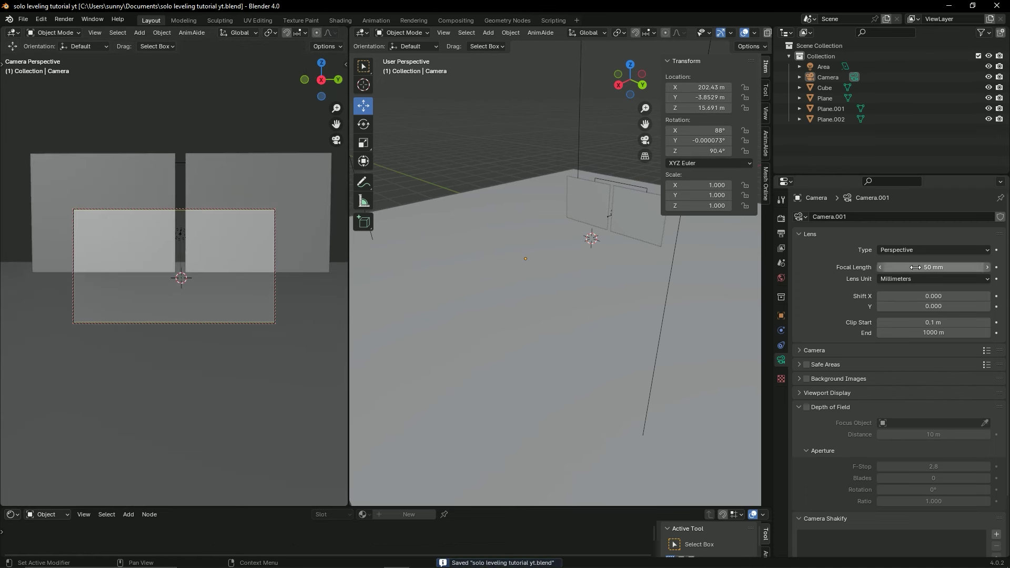
click(917, 267)
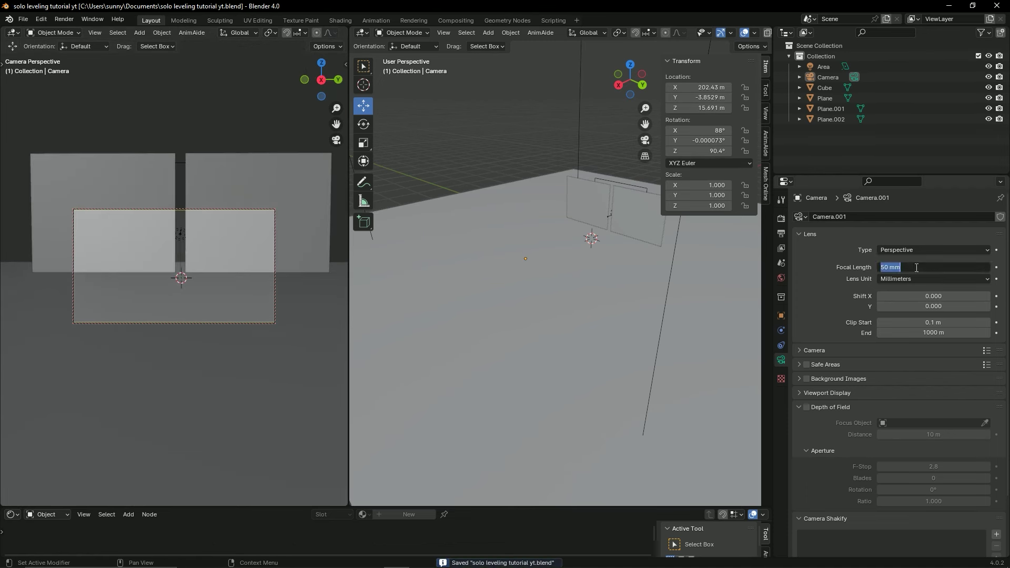
text(28)
key(Return)
scroll(182, 289, up, 2)
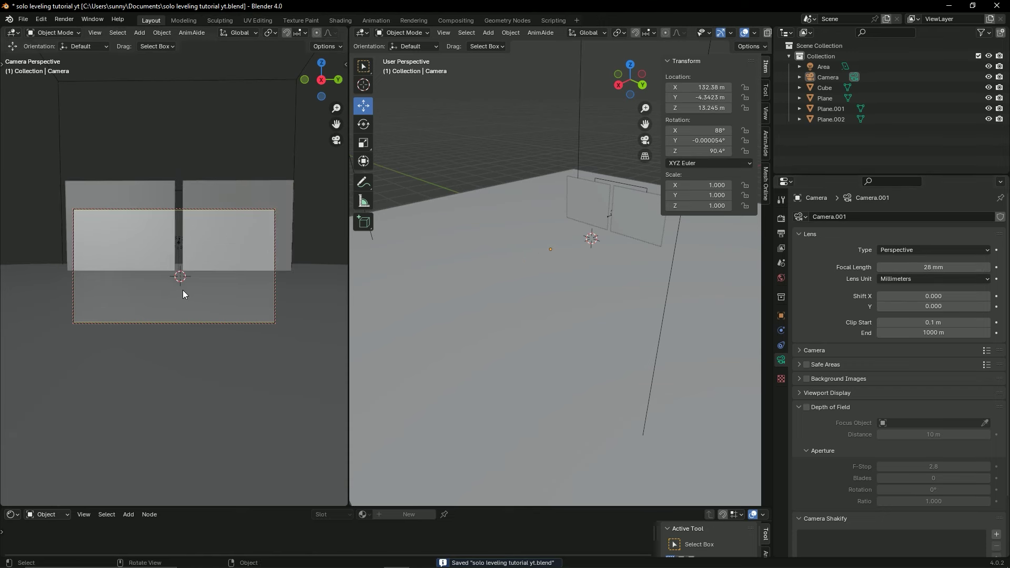
middle_drag(183, 291, 192, 308)
key(ctrl+s)
Set the camera rotation to X 90° and Y 0°.
click(781, 316)
click(932, 284)
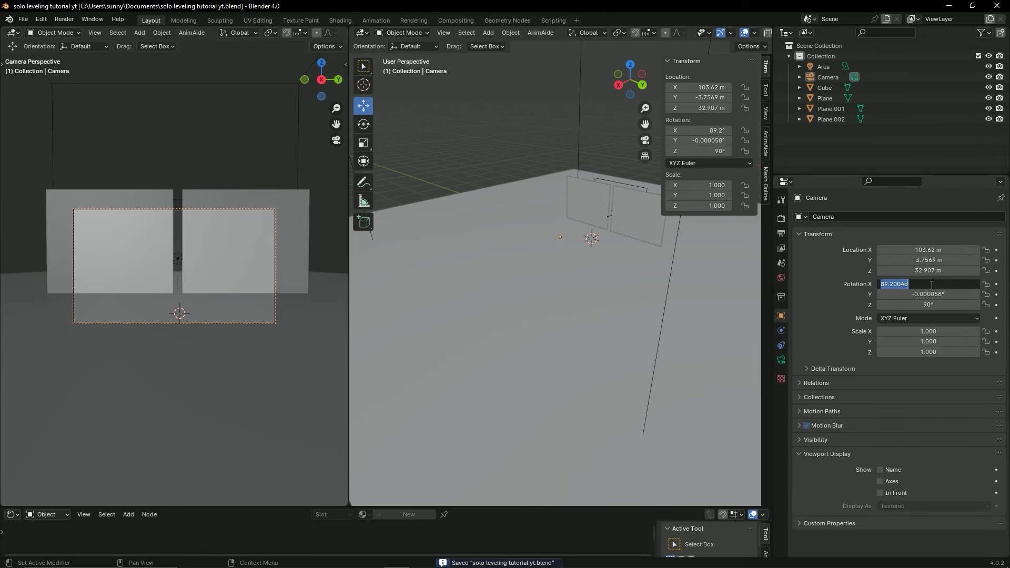
text(90)
key(Return)
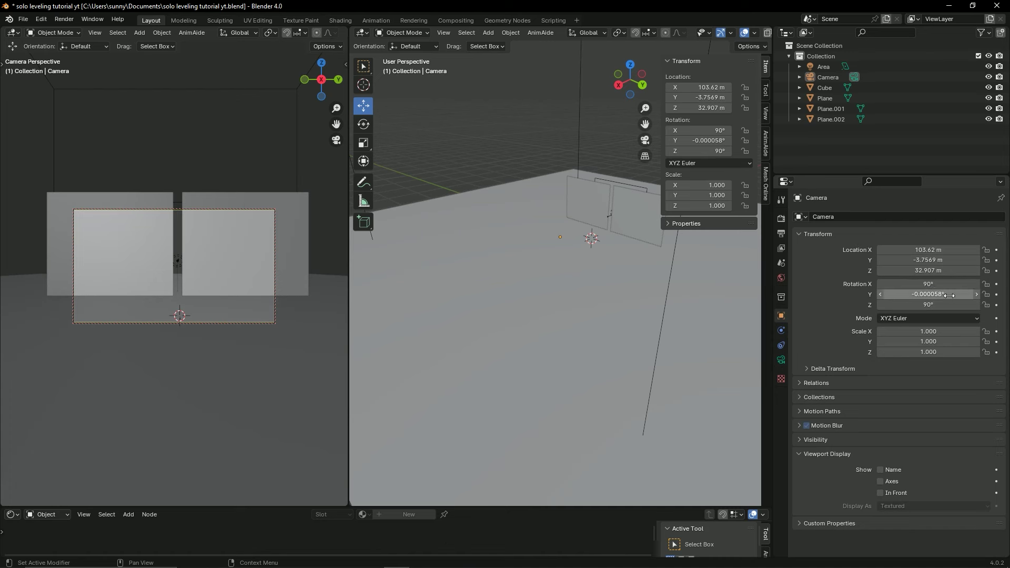
click(950, 296)
text(0)
key(Return)
click(930, 295)
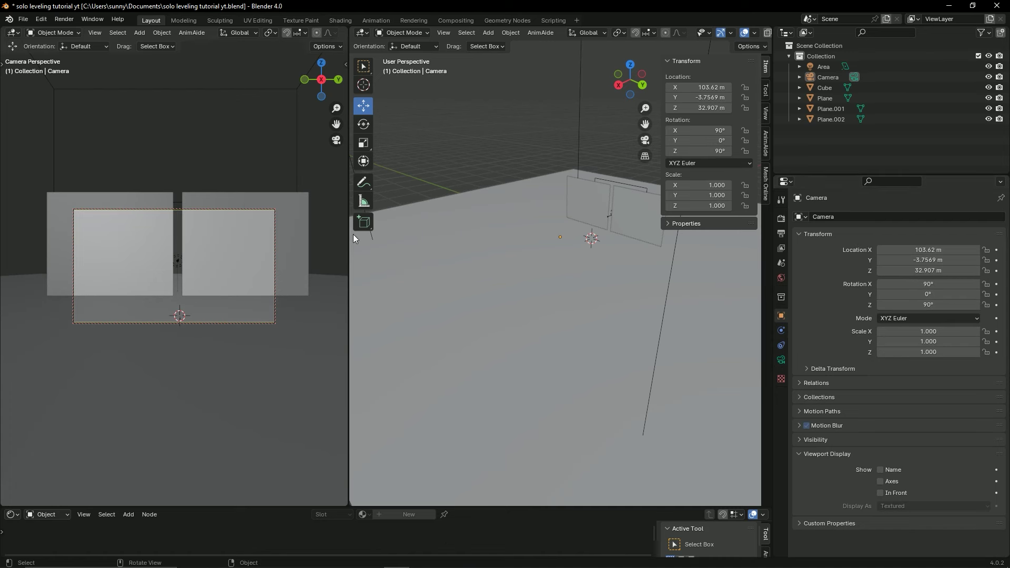
scroll(547, 262, down, 2)
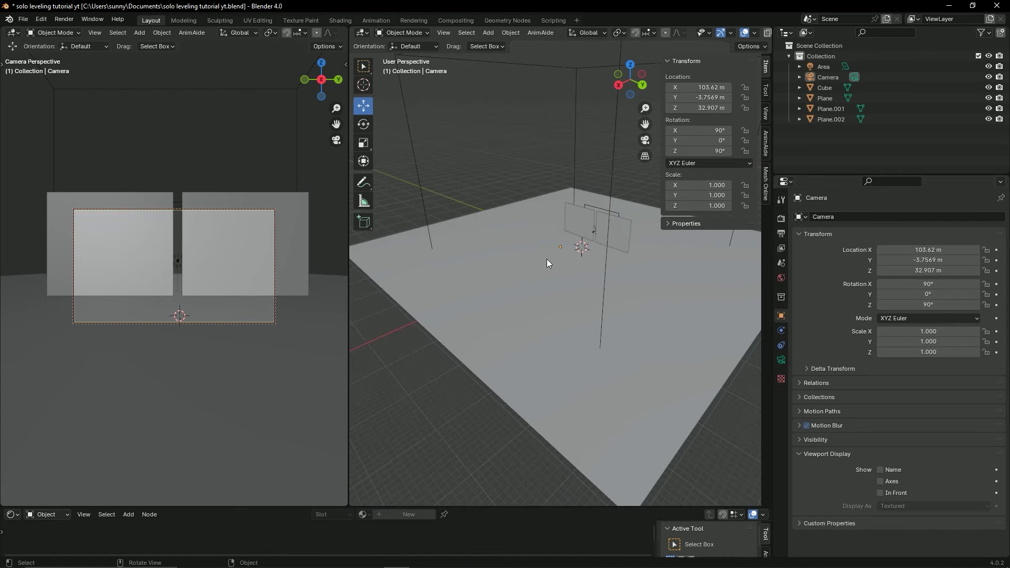
Raise the camera to Z 31.059 m, tilt it about 93°, centre it on Y, and save.
click(827, 77)
key(g)
key(z)
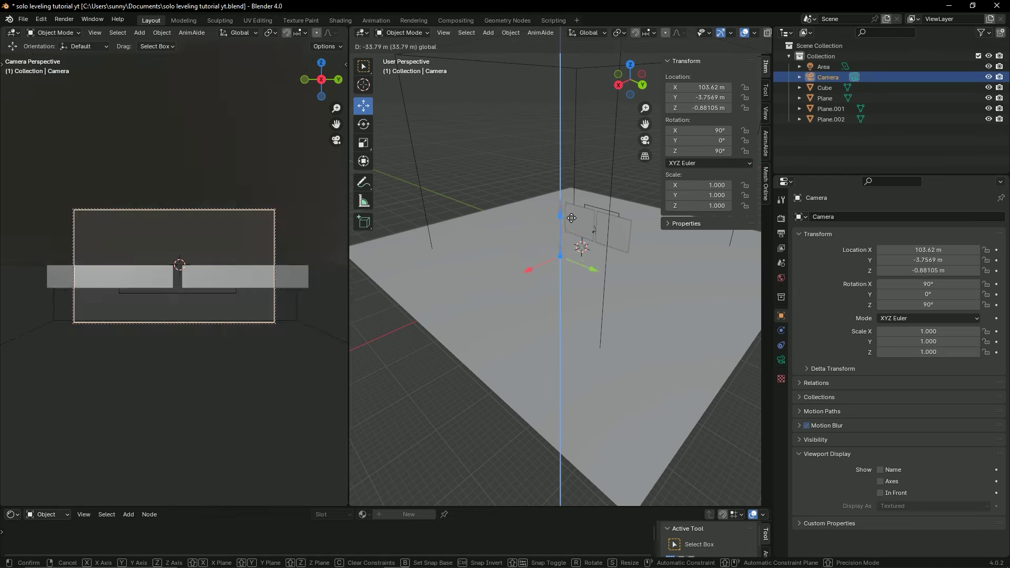
click(579, 210)
key(ctrl+KP_1)
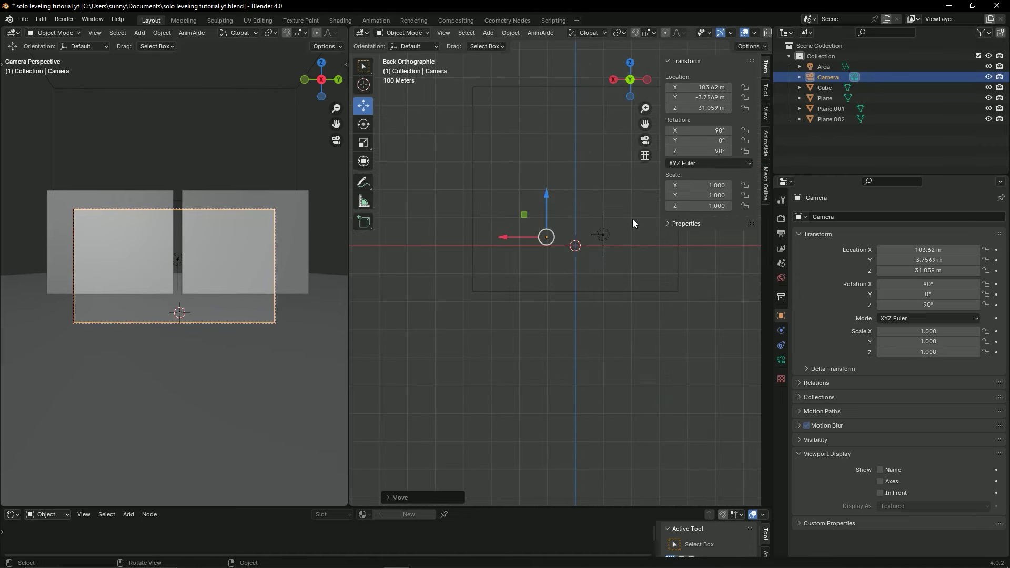
key(r)
click(638, 190)
alt+middle_drag(639, 189, 598, 280)
drag(548, 327, 548, 324)
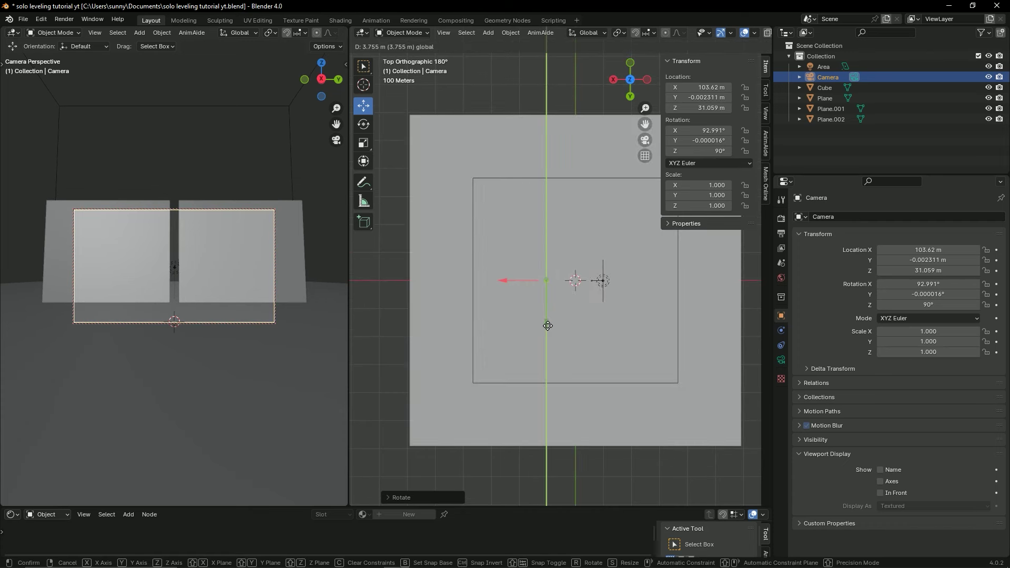
key(r)
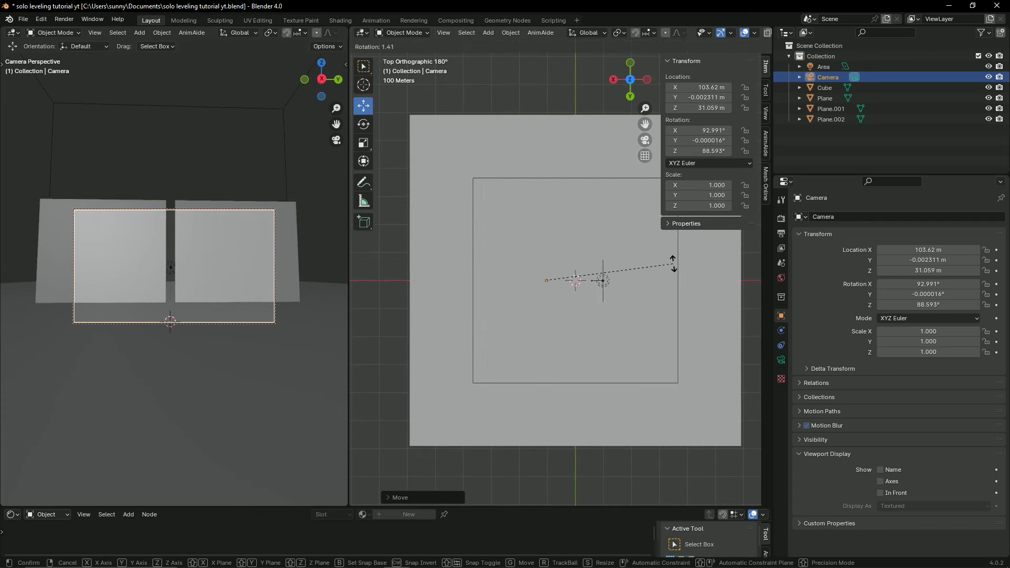
right_click(672, 258)
key(ctrl+s)
Move the camera further back along X, adjust the Plane.002 wall, and save.
mouse_move(577, 323)
middle_down()
mouse_move(574, 332)
mouse_move(619, 266)
mouse_move(589, 252)
middle_up()
drag(503, 266, 480, 290)
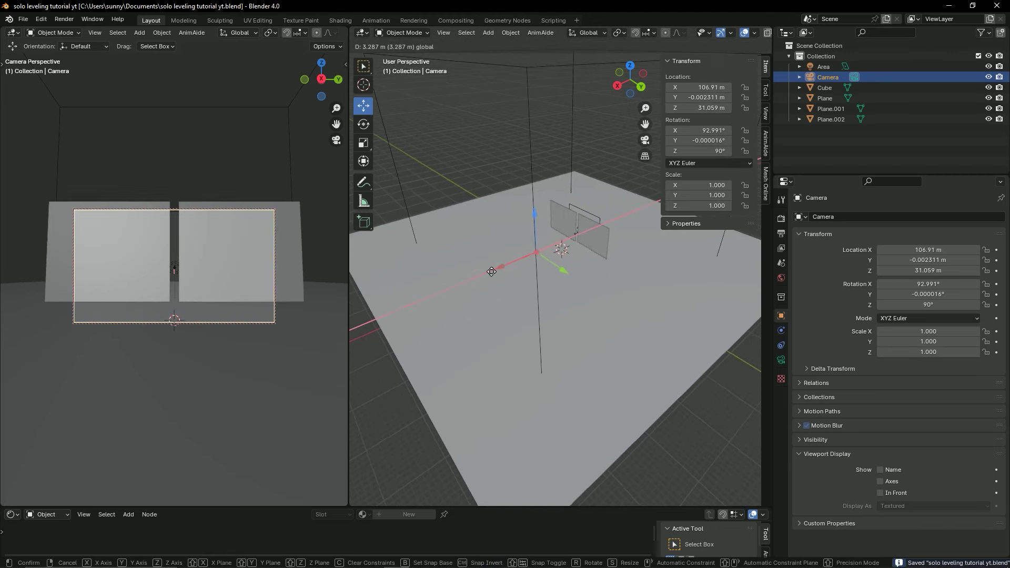
click(481, 289)
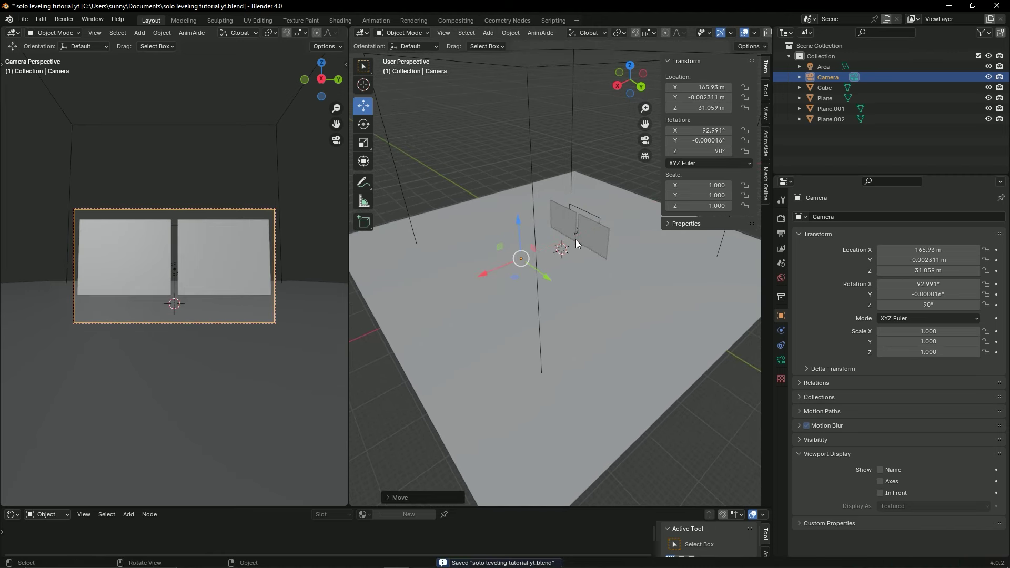
click(588, 231)
key(r)
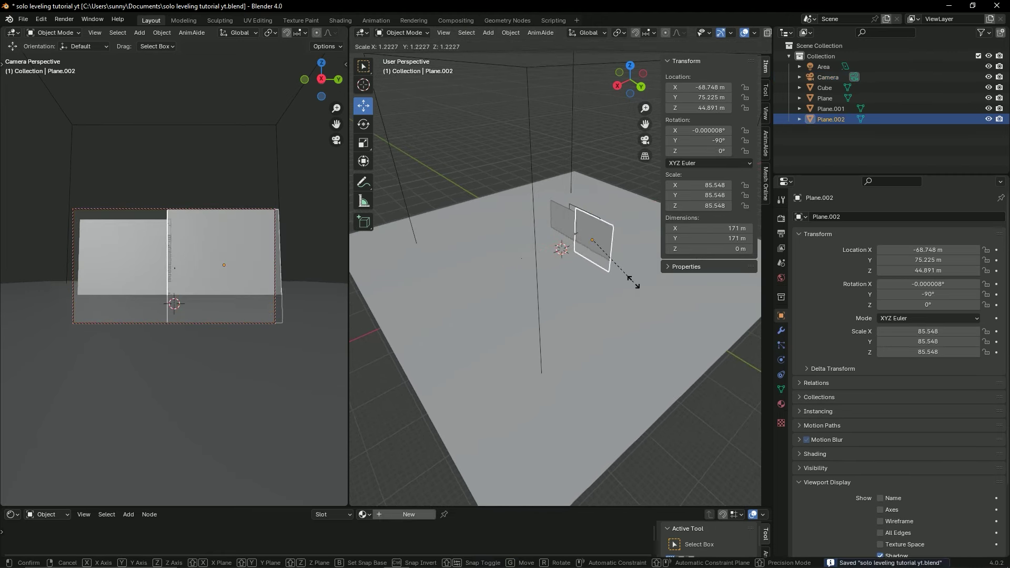
key(Escape)
key(ctrl+s)
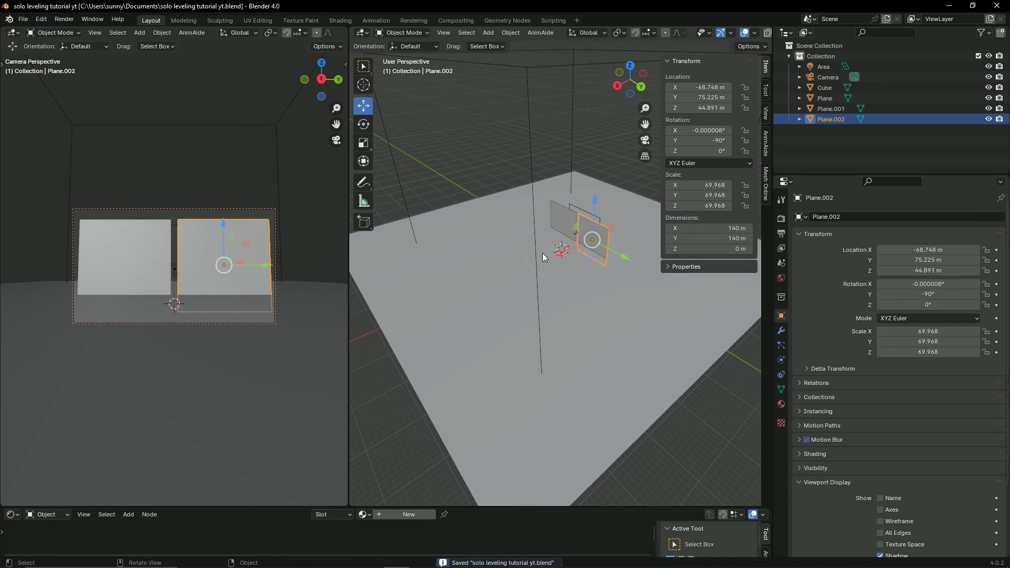
Move the camera to X 103.51 m, Y 1.2989 m and save.
click(521, 258)
drag(496, 274, 506, 269)
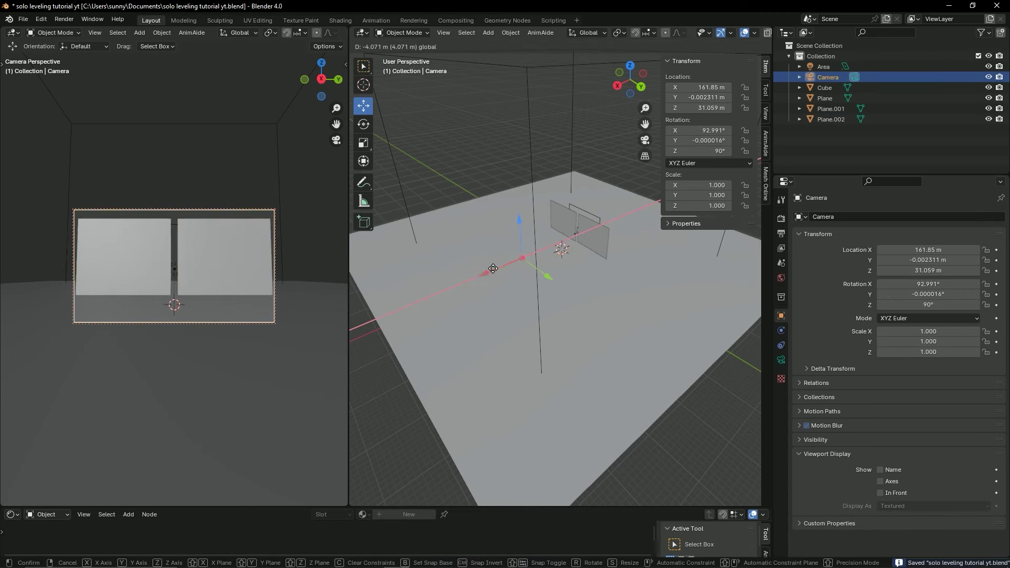
drag(566, 271, 559, 270)
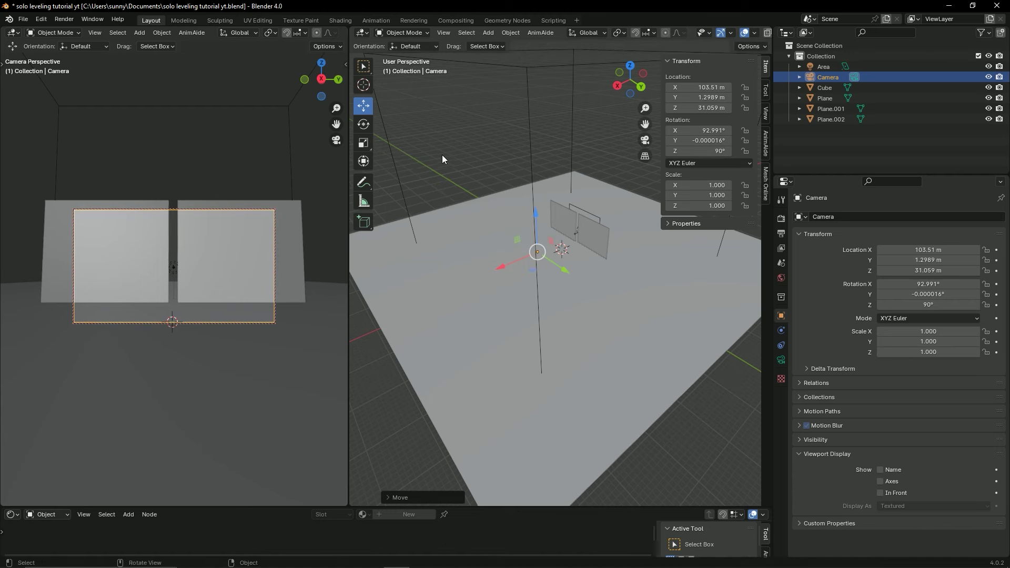
key(ctrl+s)
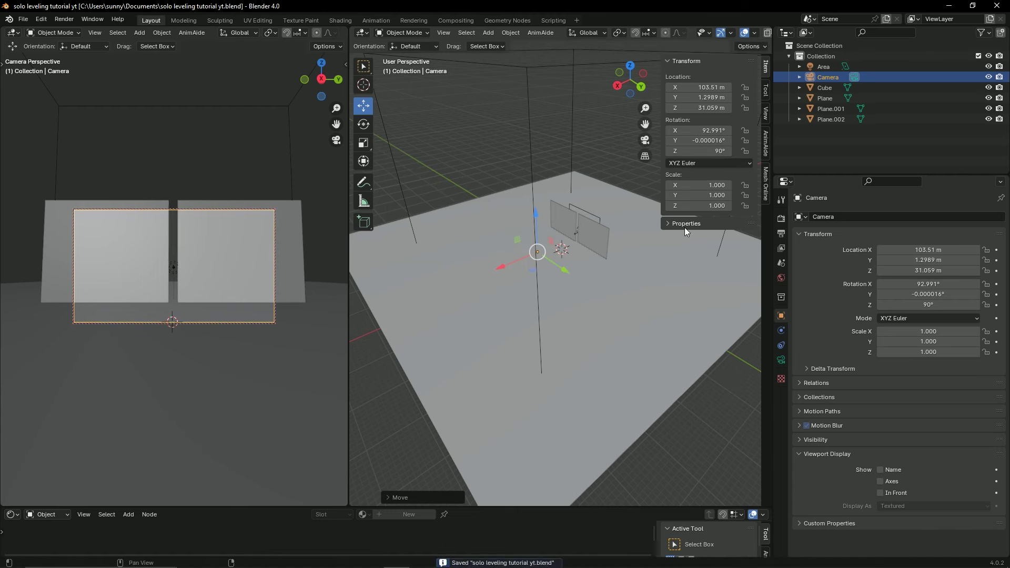
Set the output resolution height to 812 px in Output Properties.
click(782, 234)
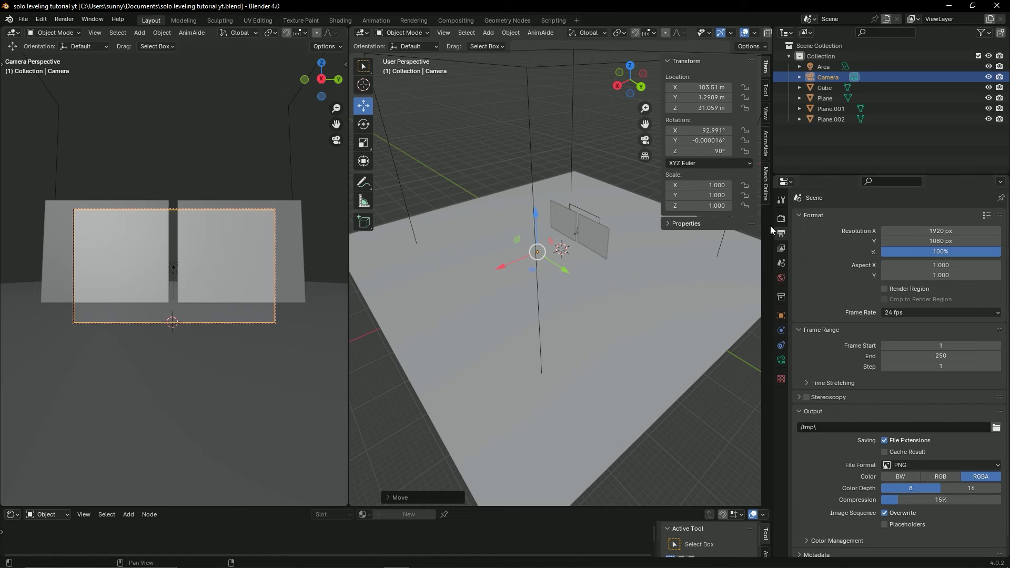
click(782, 220)
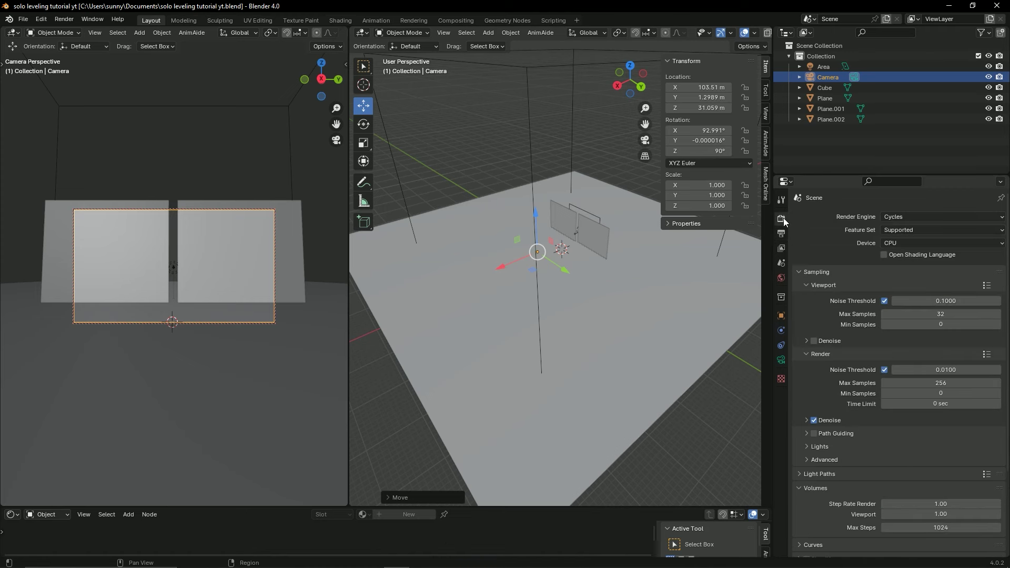
click(783, 234)
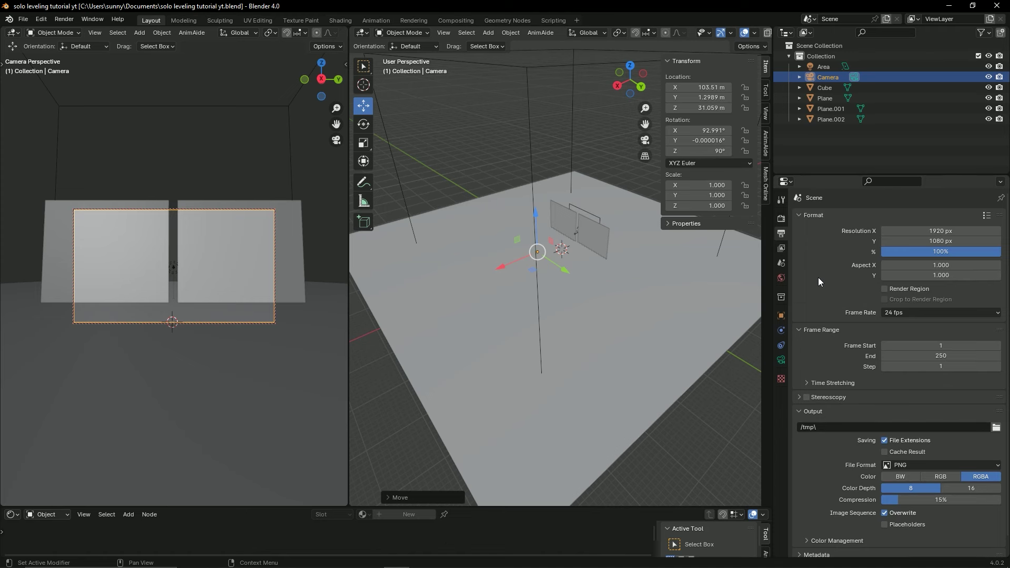
scroll(819, 277, down, 1)
scroll(826, 273, up, 1)
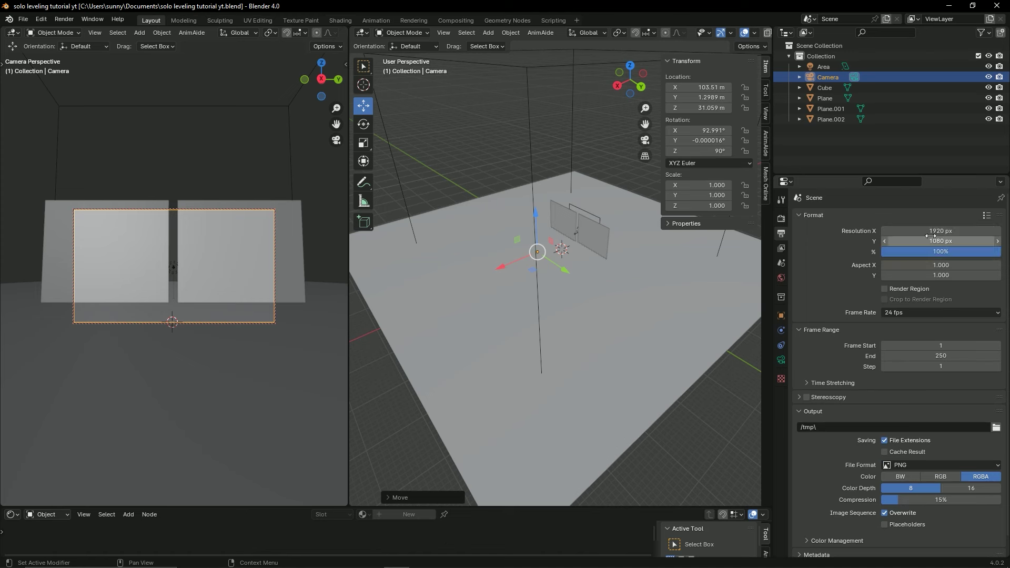
click(930, 241)
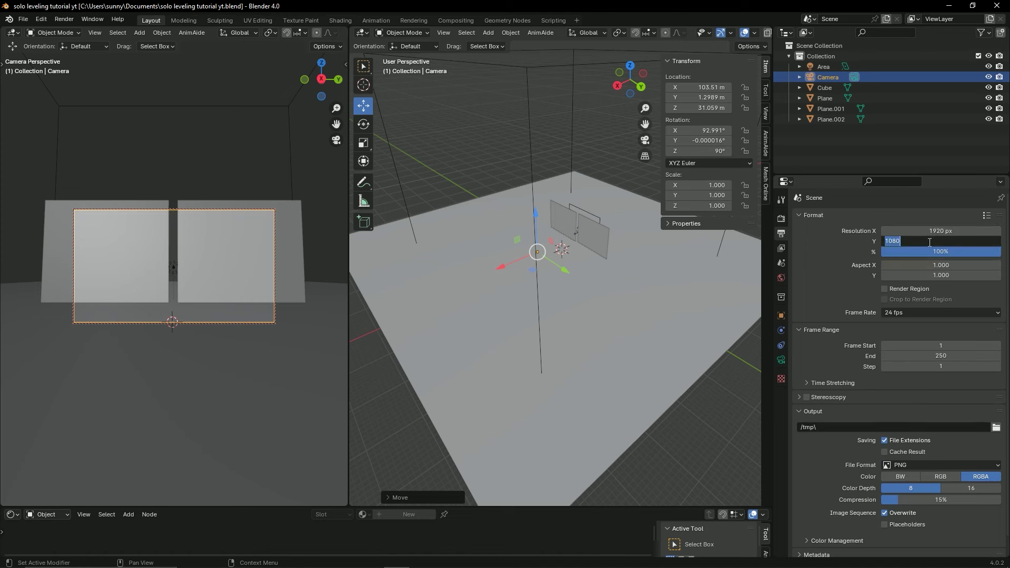
text(812)
key(Return)
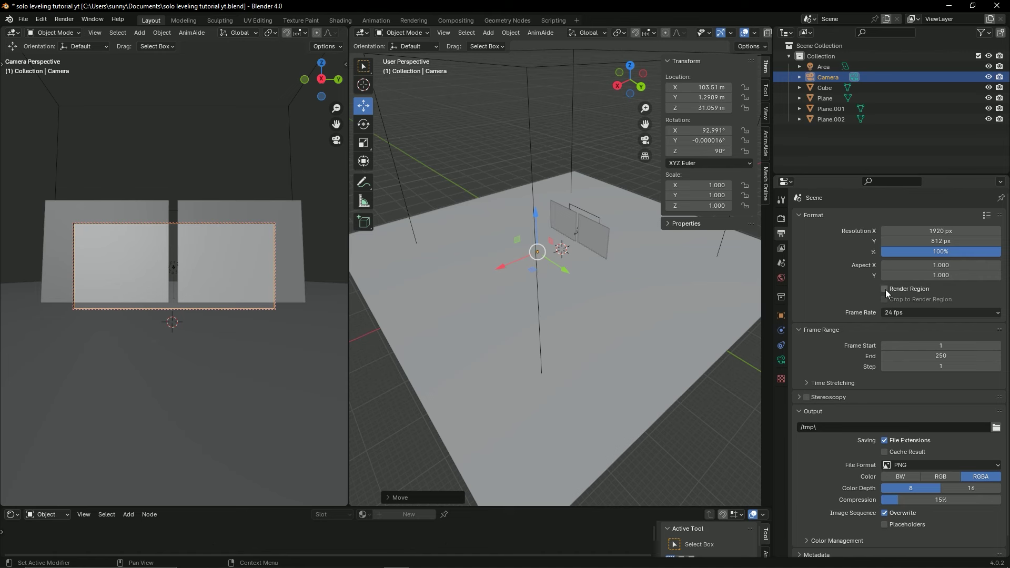
Enable Render Region with cropping, set the frame rate to 29.97 fps, and save.
click(886, 290)
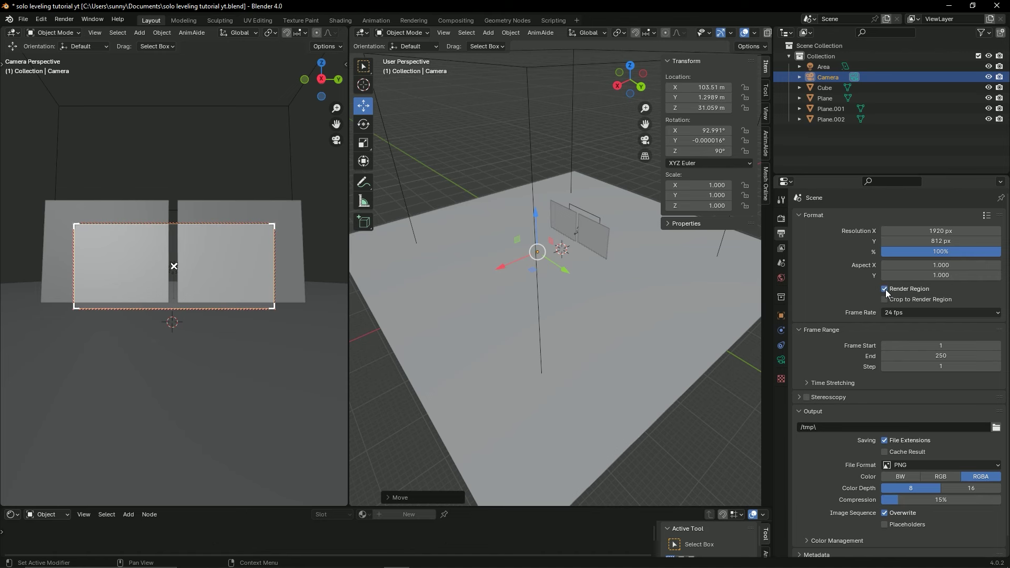
click(902, 315)
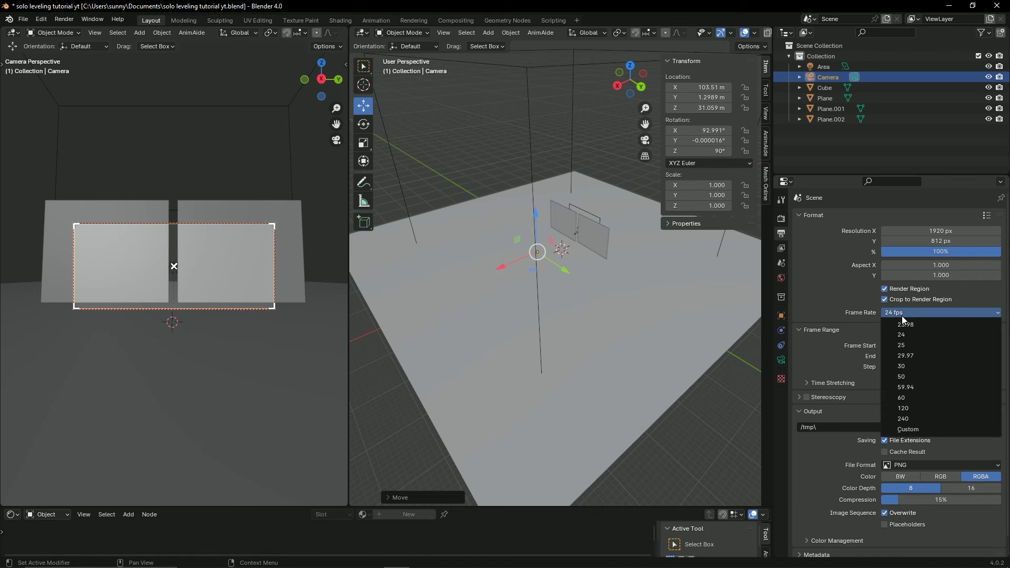
click(910, 355)
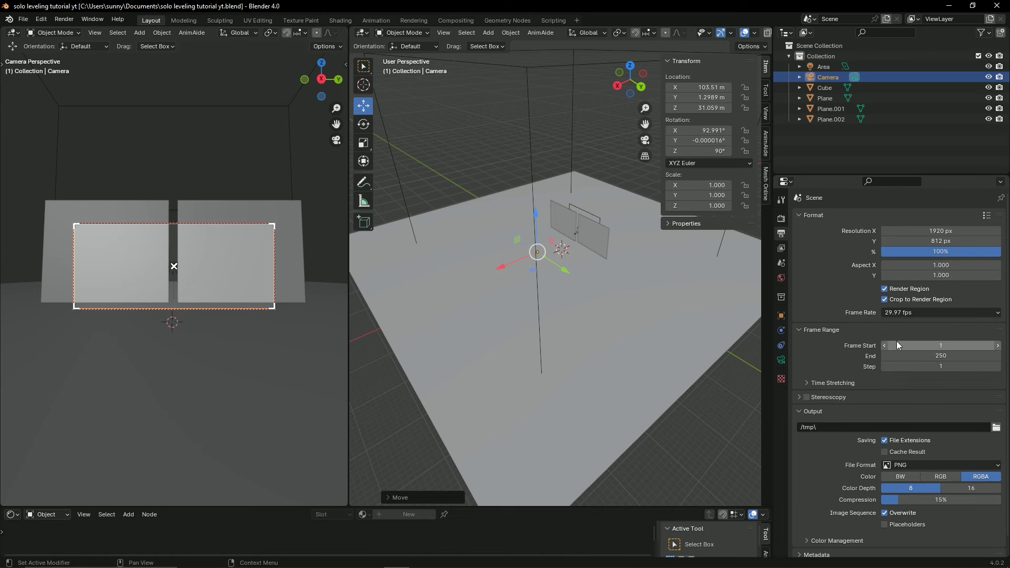
key(ctrl+s)
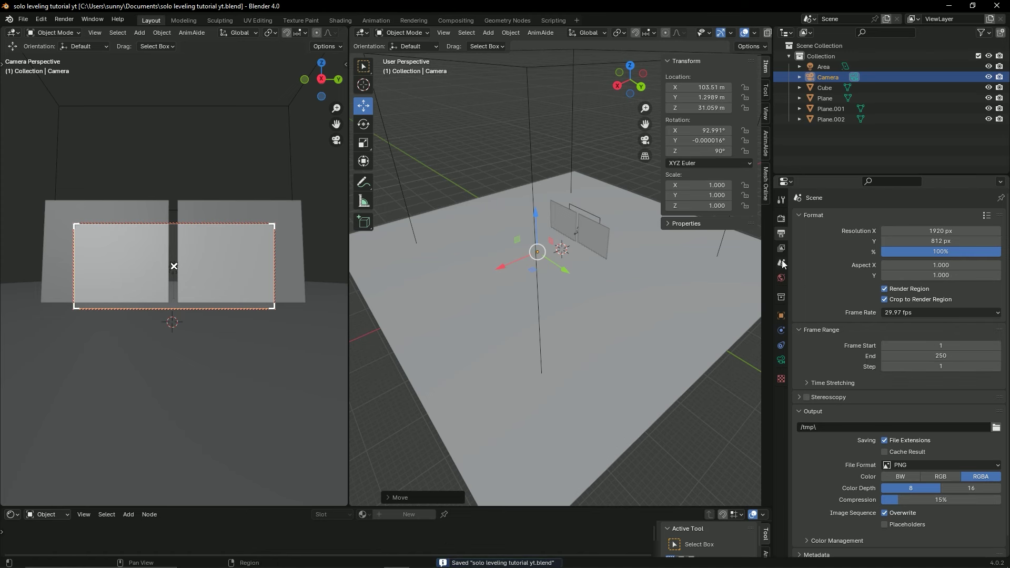
click(491, 160)
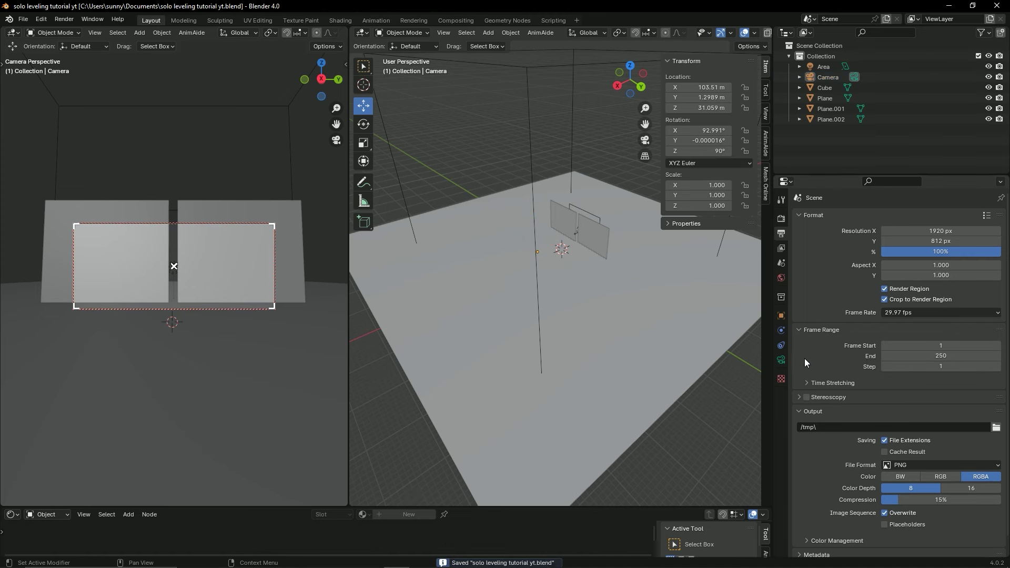
Set the camera's Viewport Display Passepartout to 1.000, save, and zoom the 3D view out.
click(783, 360)
scroll(817, 382, down, 2)
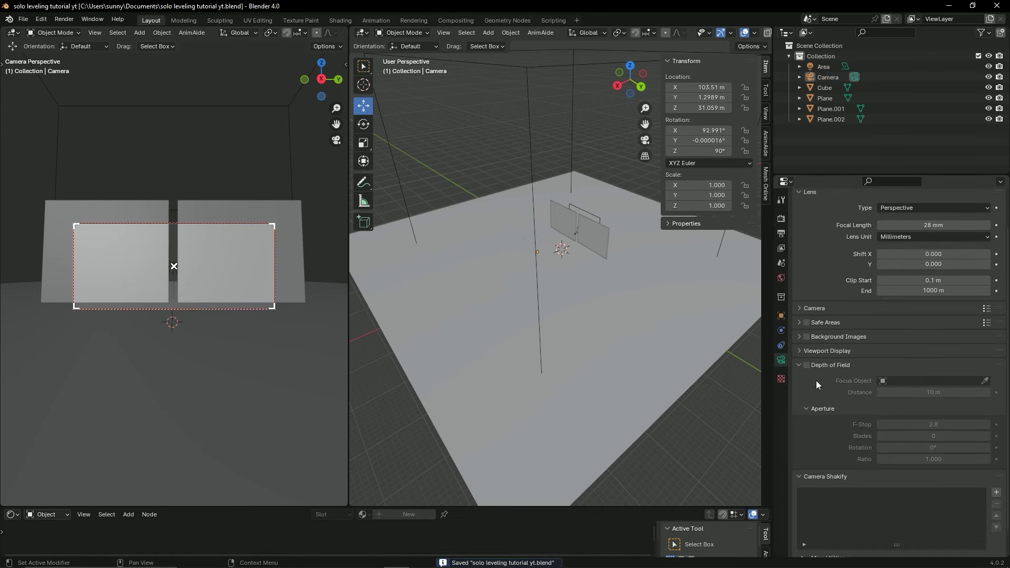
click(802, 352)
scroll(821, 355, down, 3)
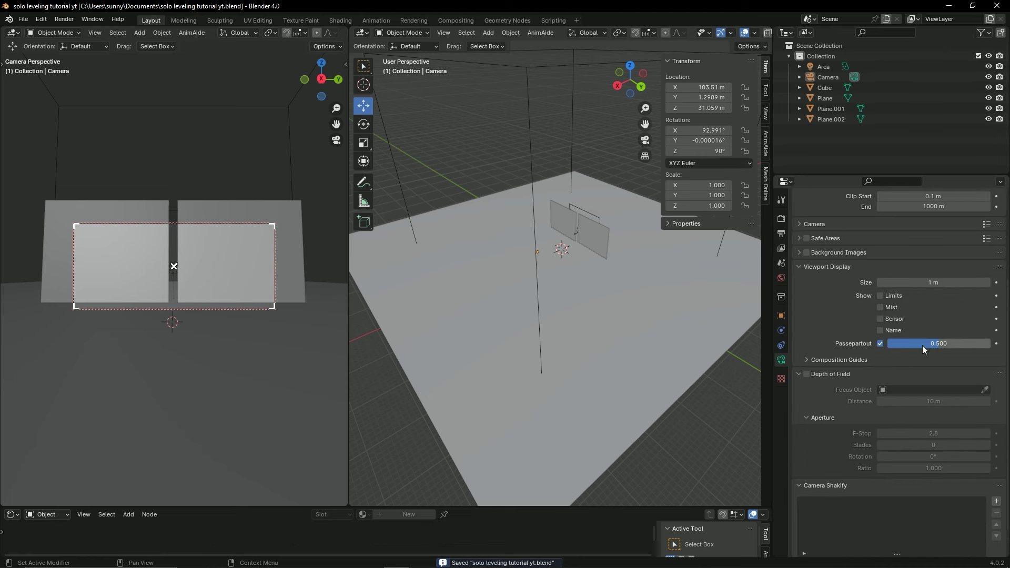
drag(910, 345, 1004, 345)
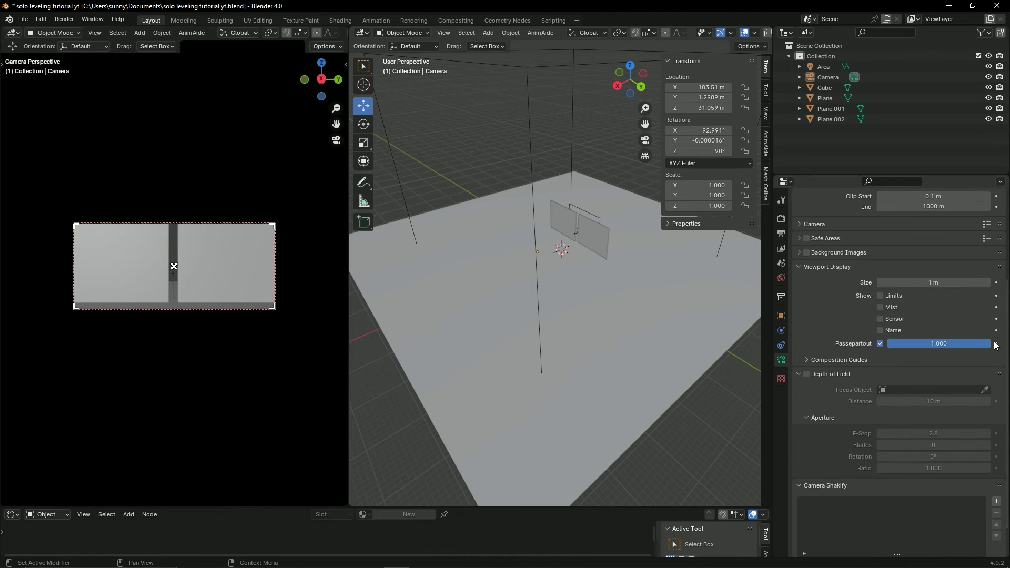
key(ctrl+s)
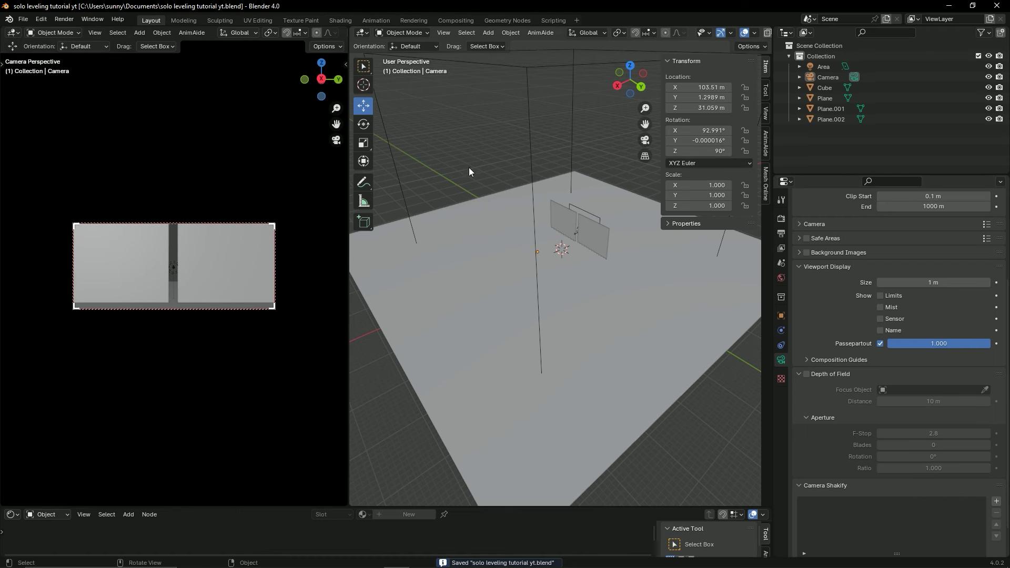
mouse_move(431, 147)
ctrl+middle_down()
mouse_move(508, 200)
mouse_move(500, 195)
ctrl+middle_up()
scroll(315, 32, down, 2)
scroll(314, 33, down, 3)
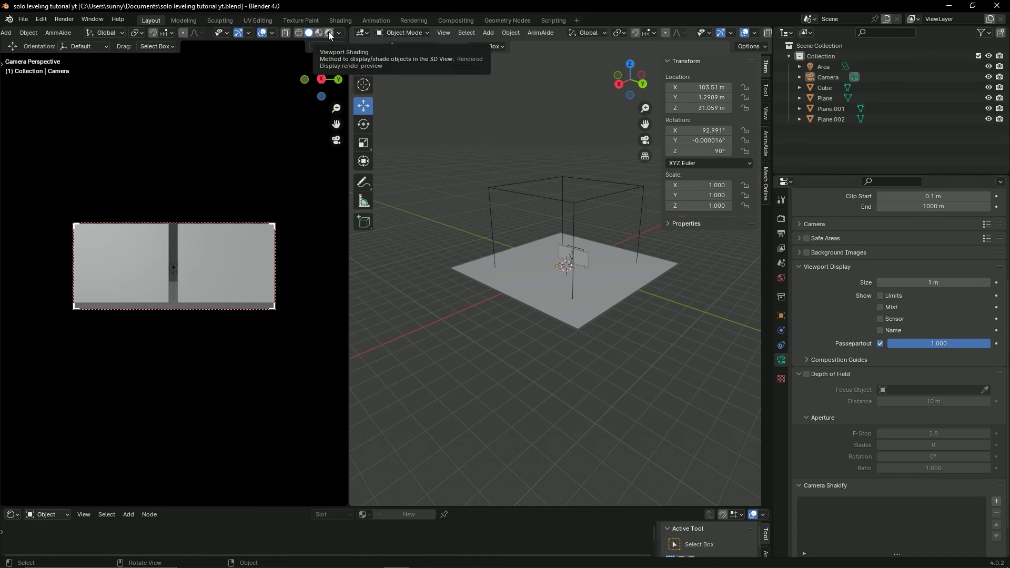
Switch the camera view to Rendered shading, save, and dolly the camera back.
click(329, 33)
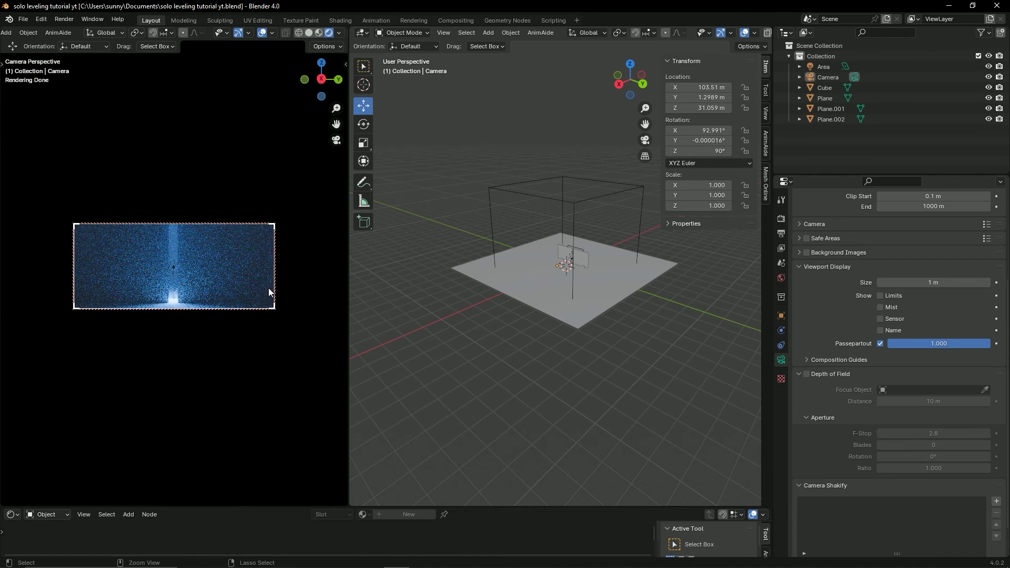
key(ctrl+s)
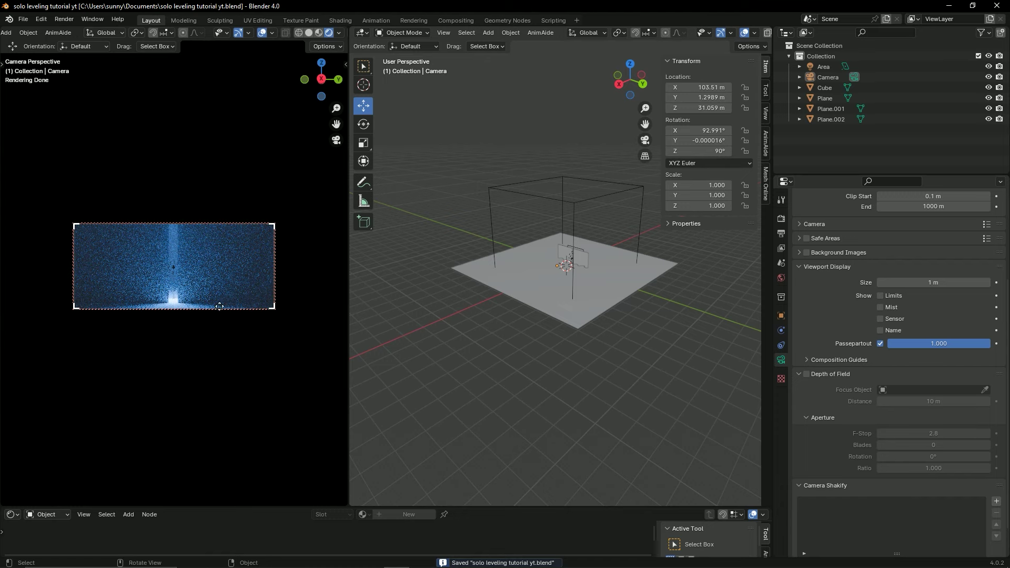
scroll(199, 339, down, 2)
scroll(194, 337, down, 1)
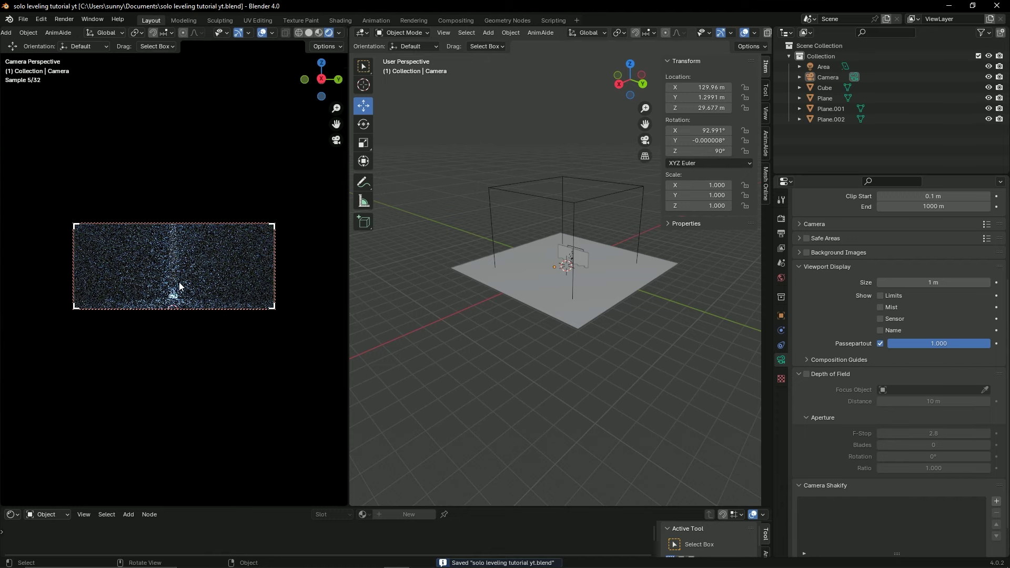
key(n)
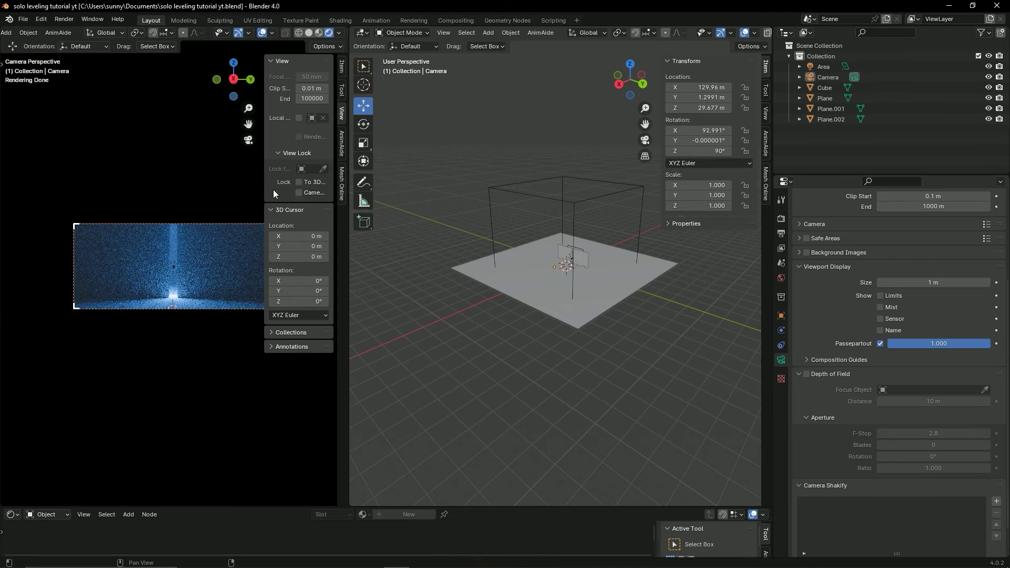
key(n)
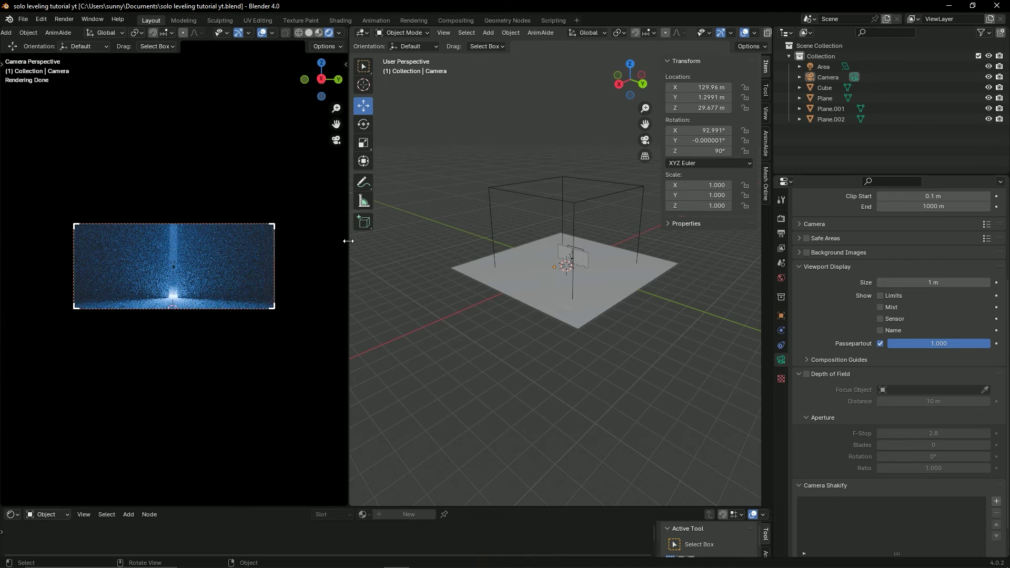
Widen the camera view and enlarge the shader editor area.
drag(349, 239, 377, 242)
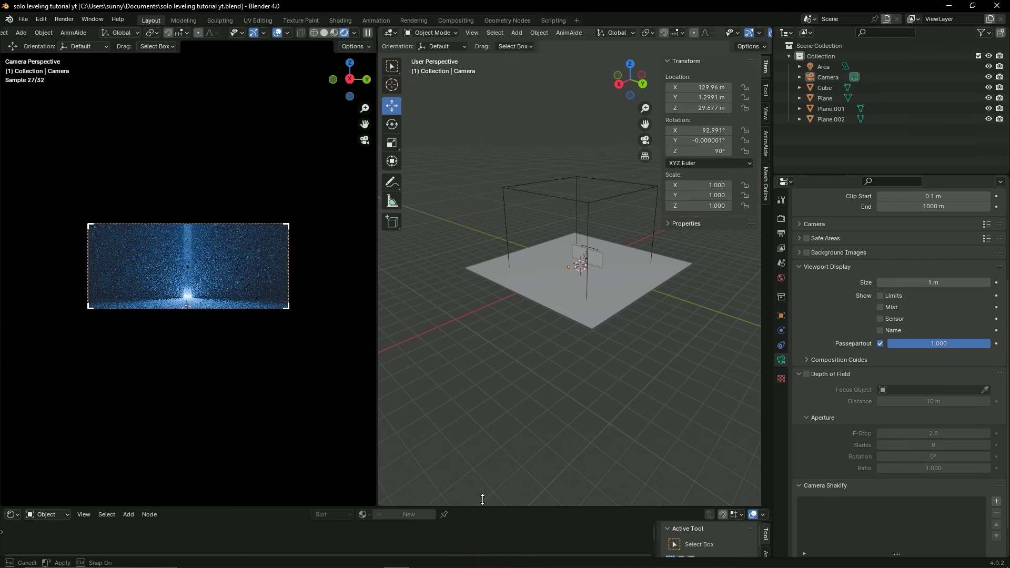
drag(482, 508, 348, 320)
scroll(212, 234, up, 2)
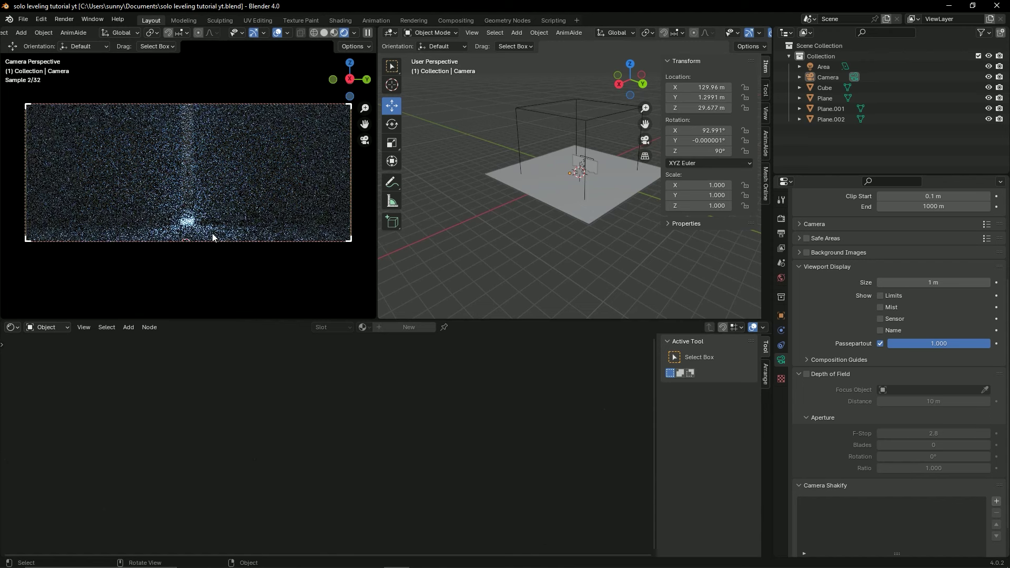
scroll(212, 235, down, 1)
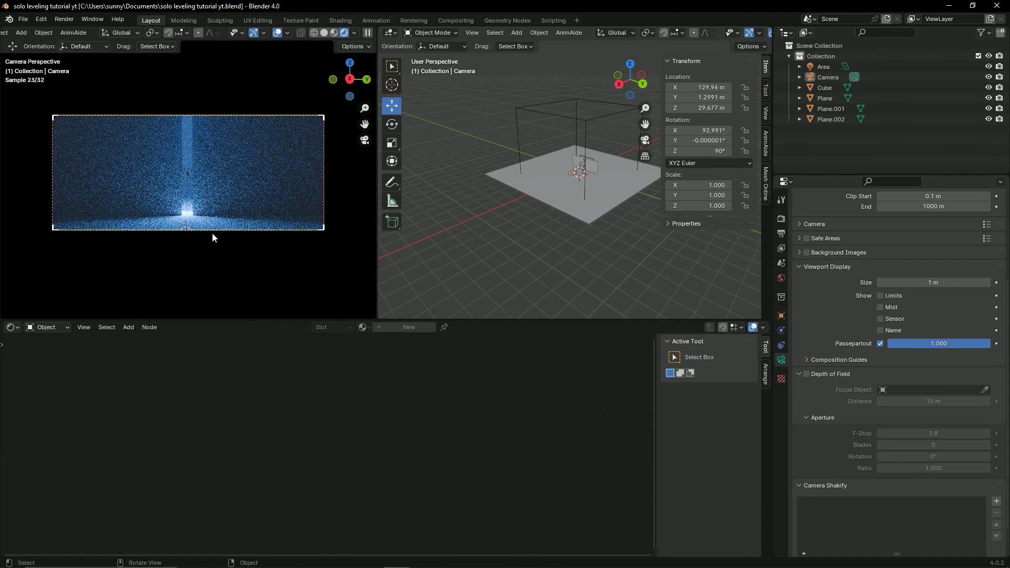
Select the volume cube, adjusting the view around it, and save.
click(536, 115)
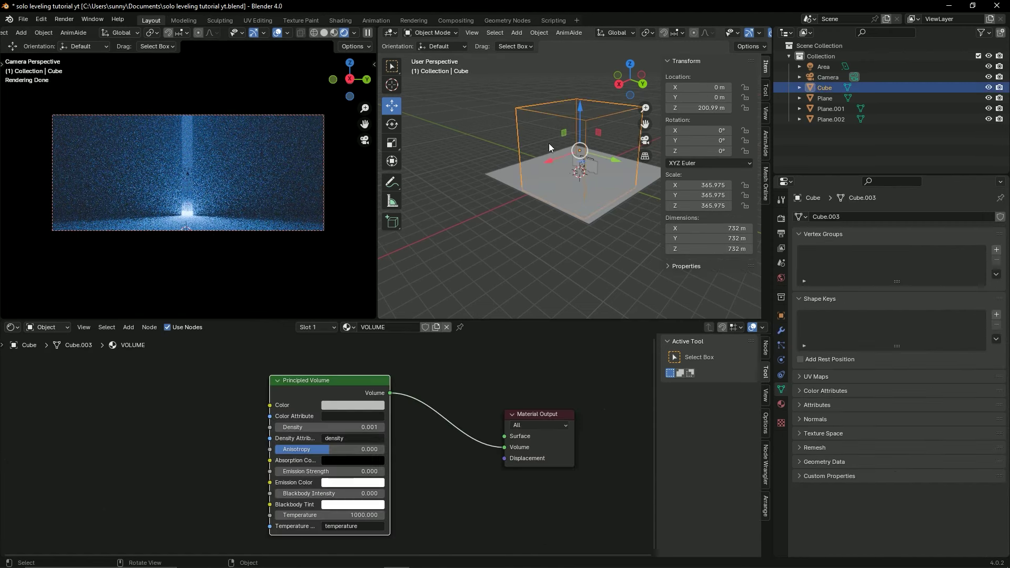
middle_drag(563, 209, 550, 231)
scroll(550, 231, up, 1)
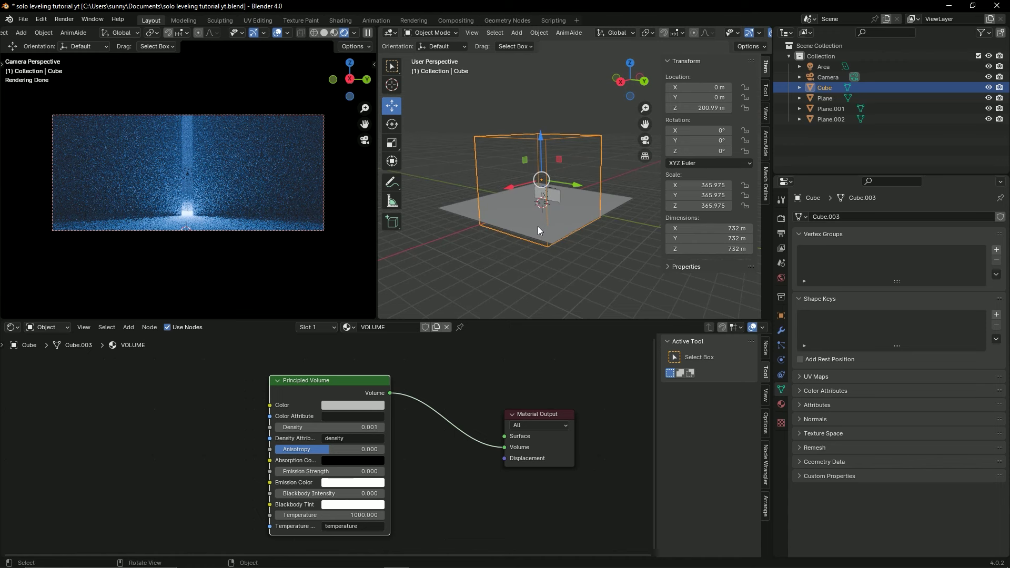
scroll(538, 226, up, 3)
scroll(541, 229, up, 1)
scroll(576, 213, up, 1)
middle_drag(536, 241, 535, 232)
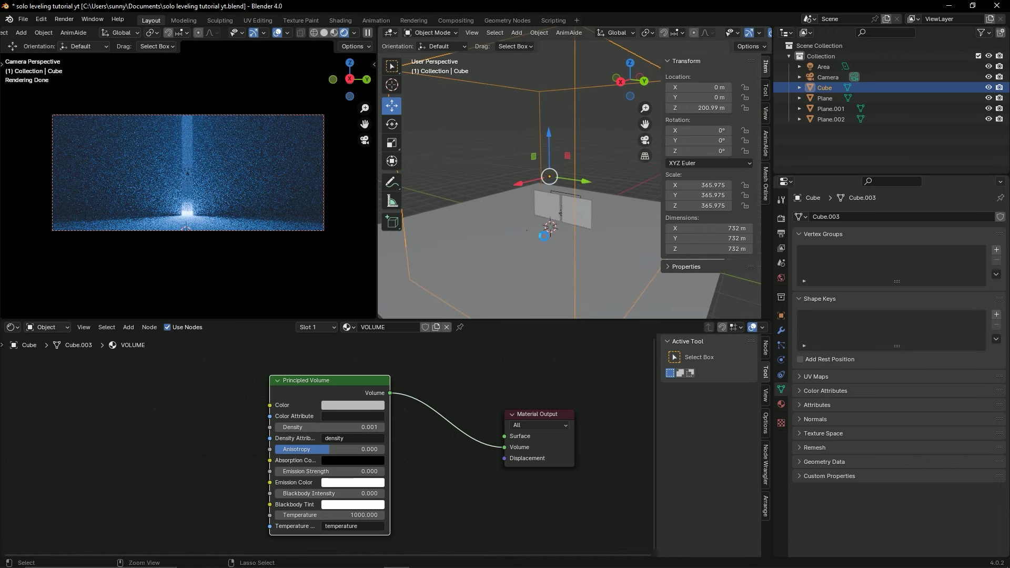
key(ctrl+s)
middle_drag(548, 238, 518, 175)
middle_drag(575, 148, 526, 100)
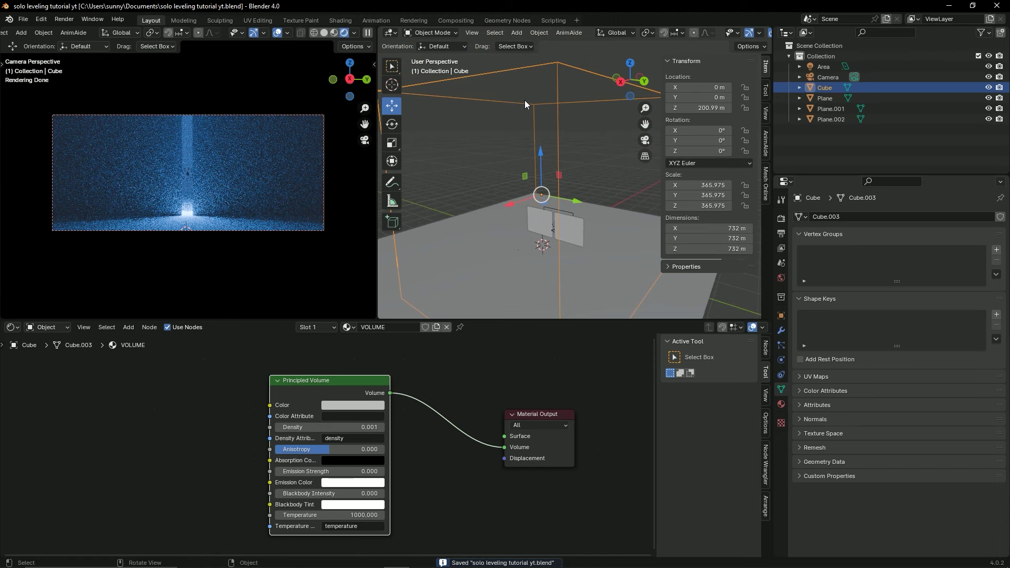
click(526, 99)
Frame the Principled Volume node and raise its Anisotropy to 0.900.
middle_drag(393, 432, 433, 405)
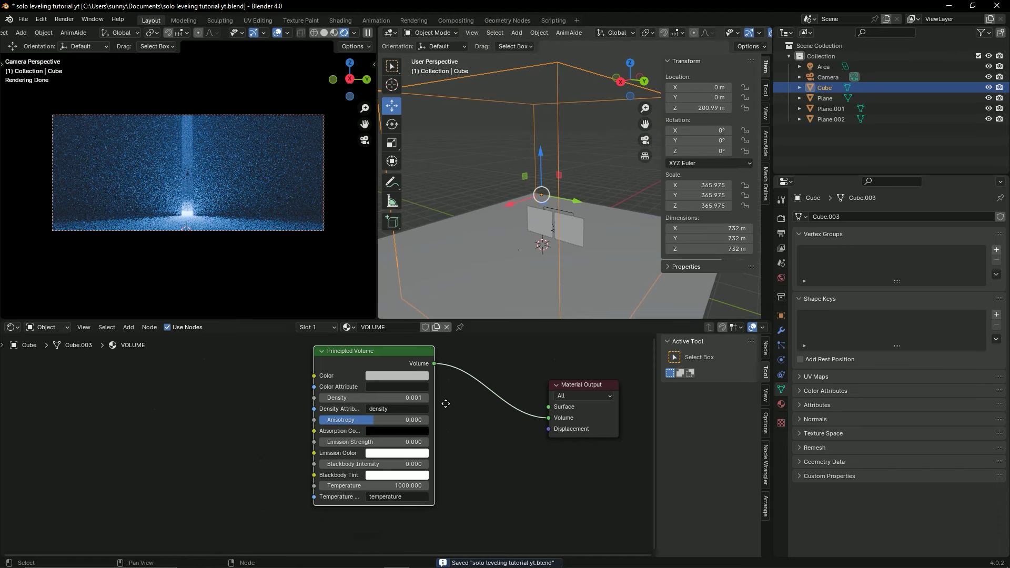
scroll(433, 405, up, 2)
middle_drag(485, 434, 455, 430)
scroll(456, 430, up, 1)
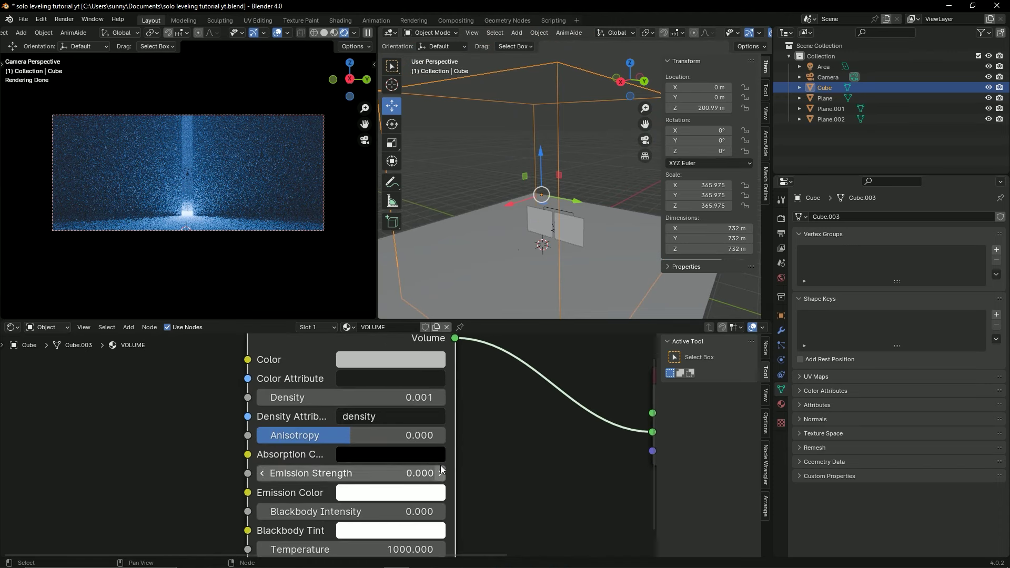
scroll(416, 441, up, 1)
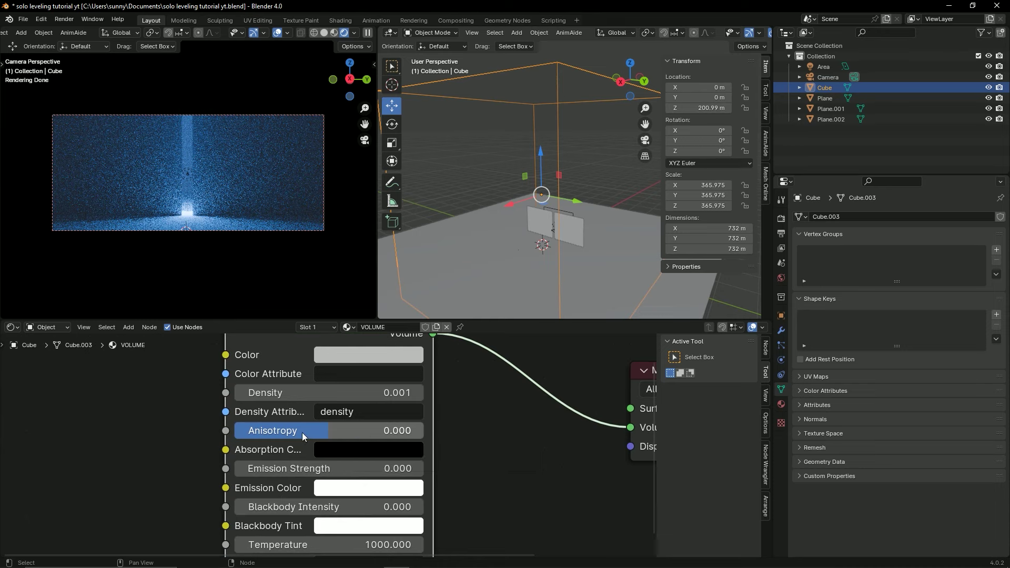
drag(298, 435, 419, 430)
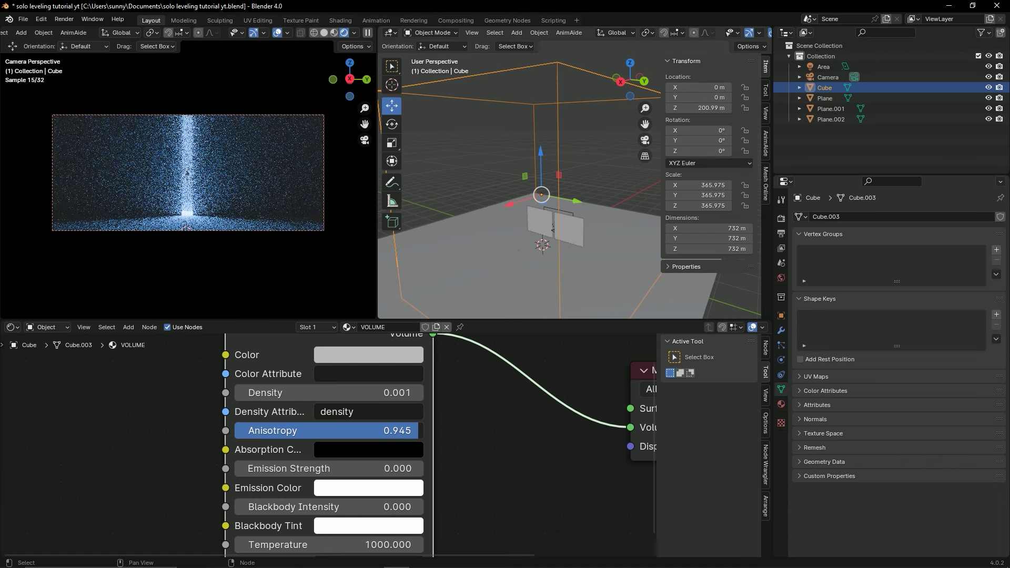
drag(419, 431, 415, 431)
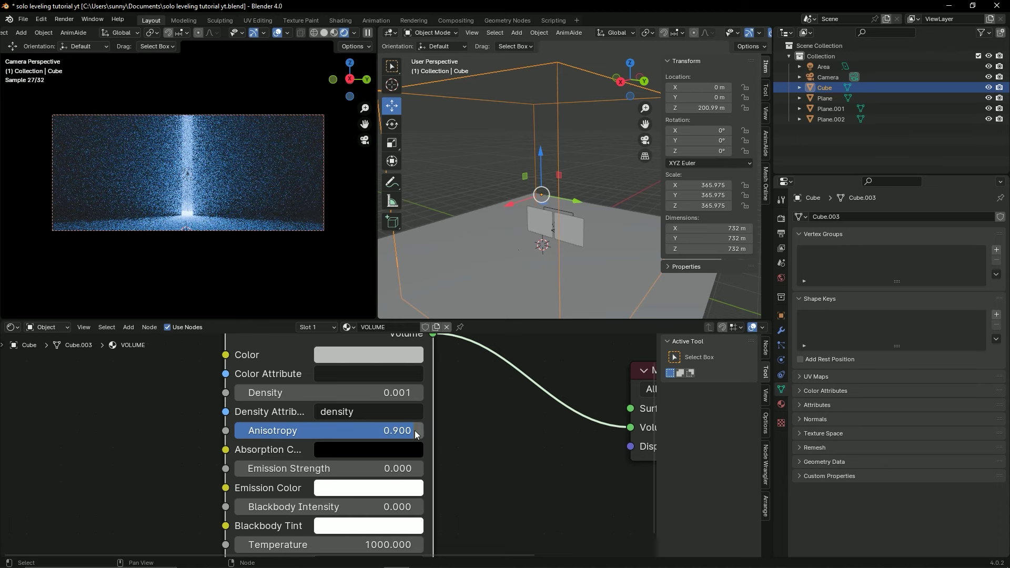
click(557, 467)
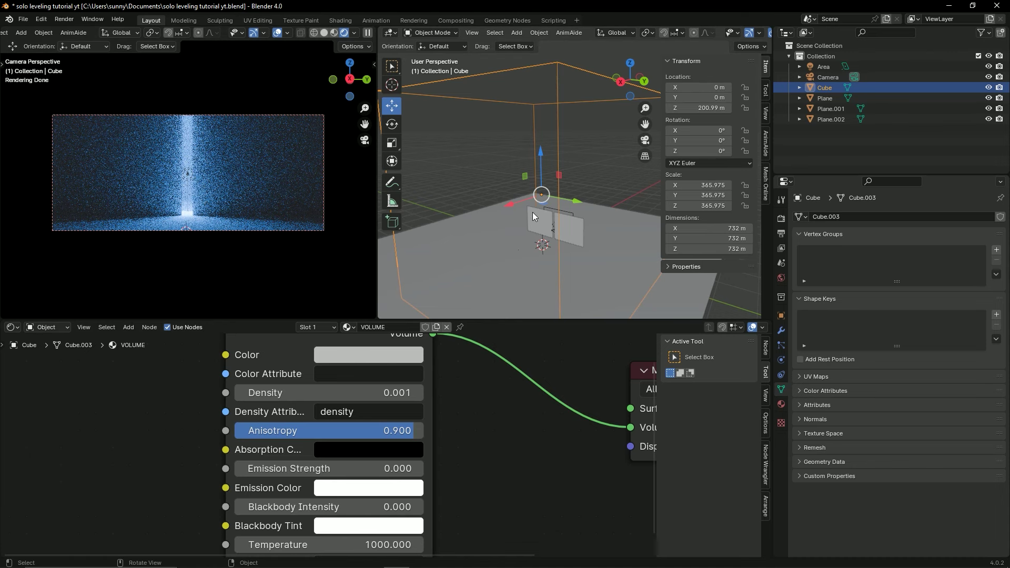
Try the area light at 10 MW power, then undo back to 5 MW.
click(568, 211)
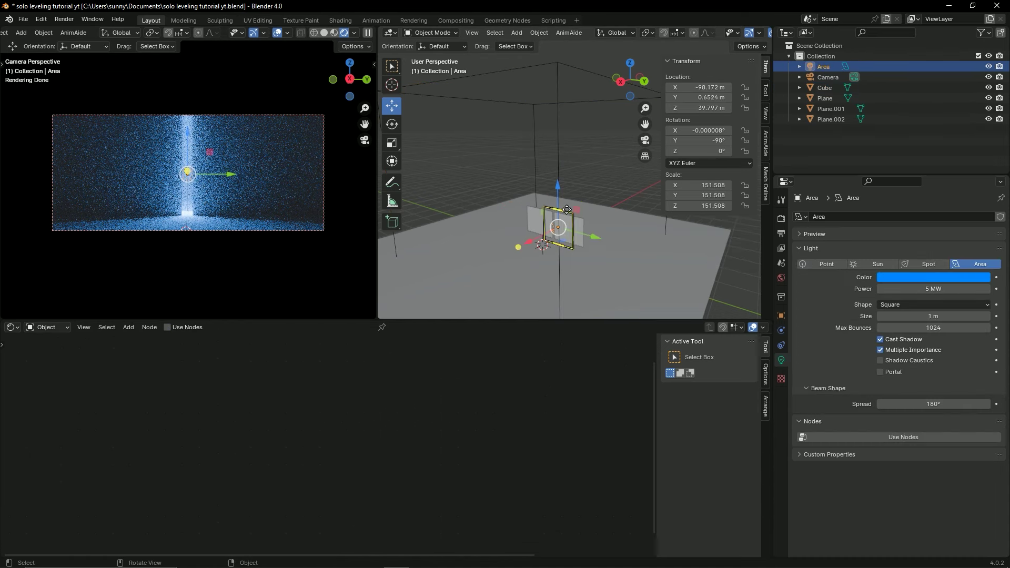
click(914, 289)
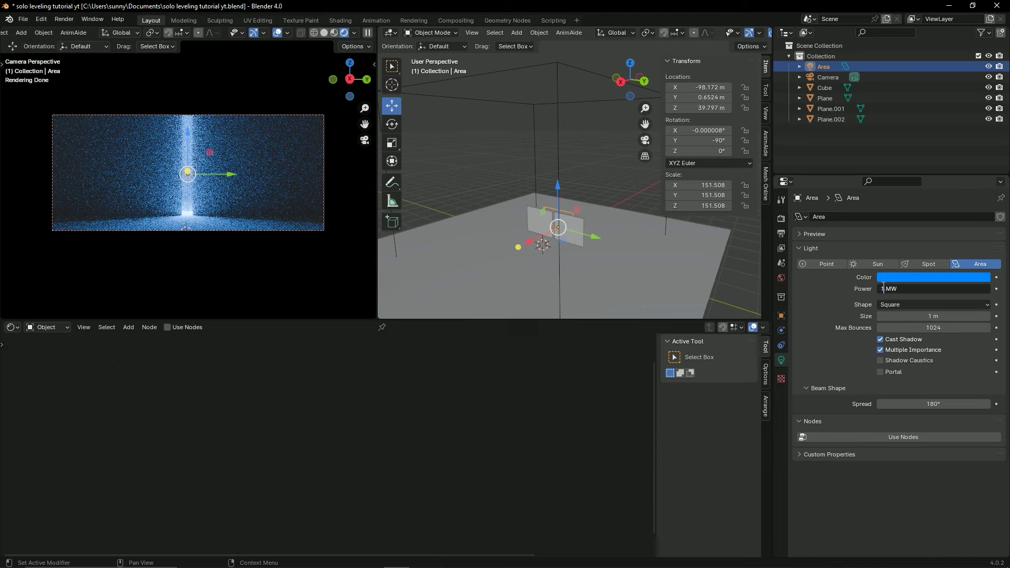
text(0)
key(Return)
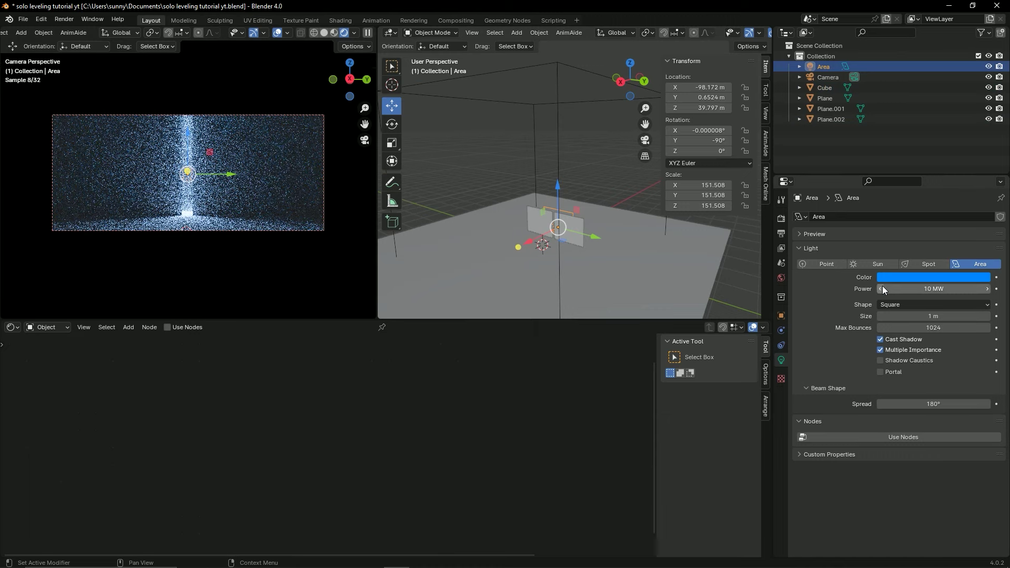
key(ctrl+z)
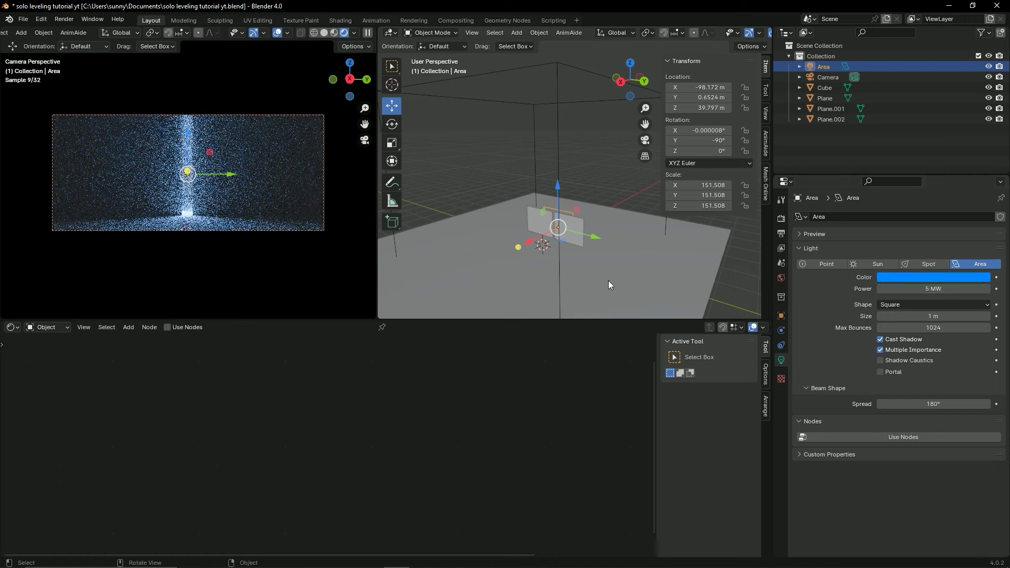
Set the cube's volume Color to full white and save.
click(548, 100)
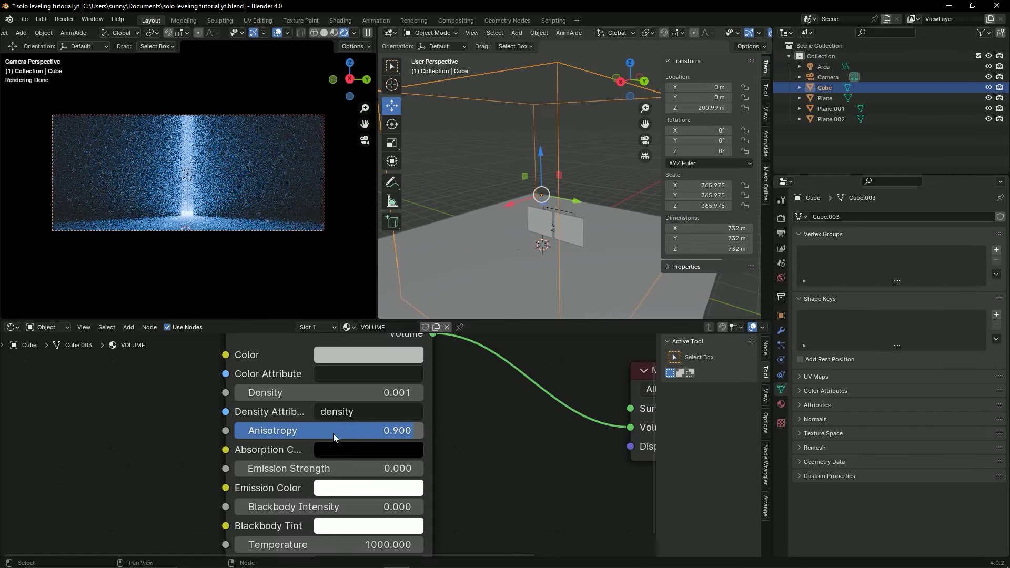
click(386, 352)
drag(487, 108, 488, 84)
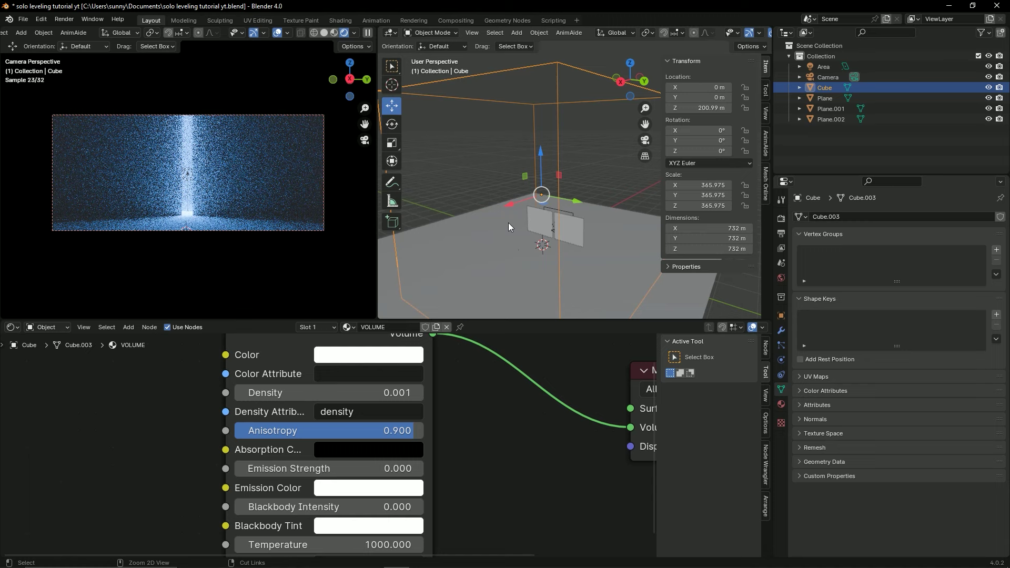
key(ctrl+s)
Try a blue volume colour, revert to white, fine-tune its brightness, and save.
click(373, 361)
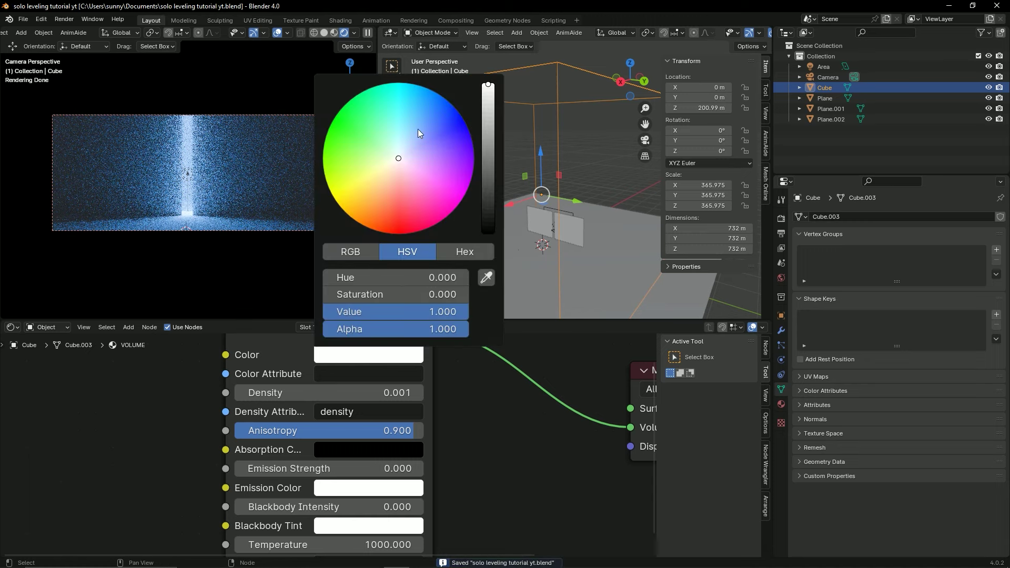
drag(409, 135, 449, 100)
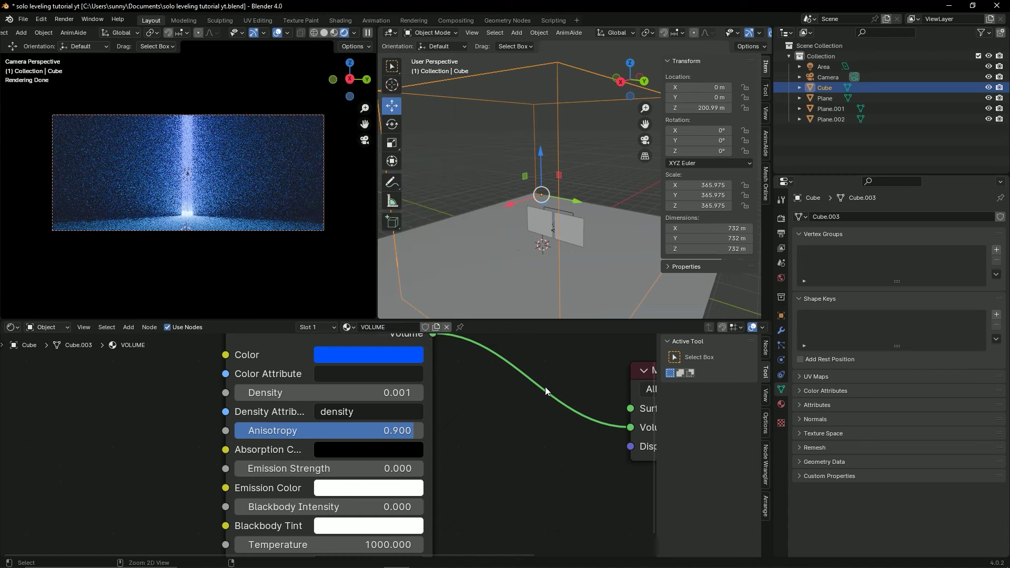
key(ctrl+z)
key(ctrl+z)
click(399, 359)
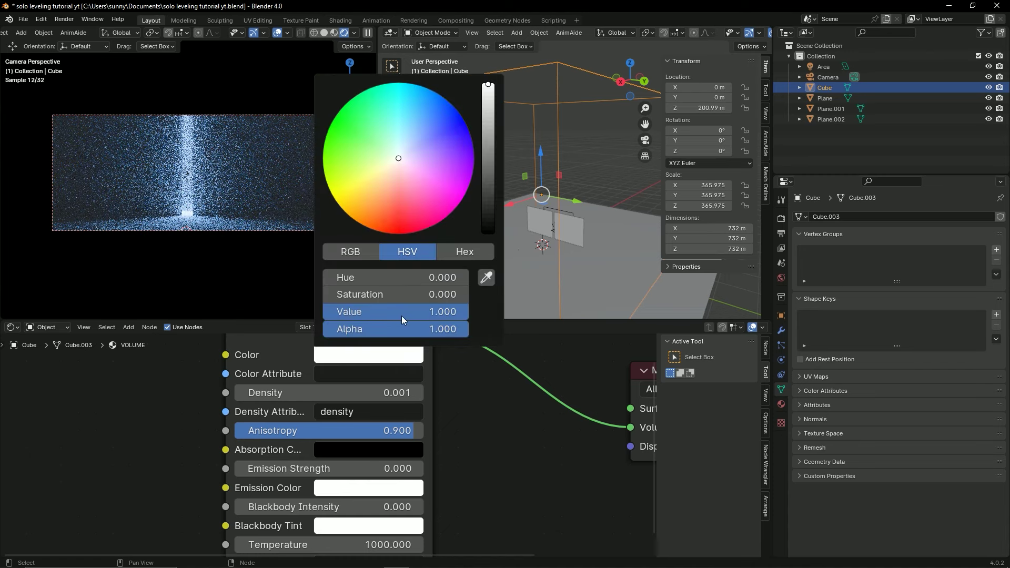
drag(485, 98, 488, 86)
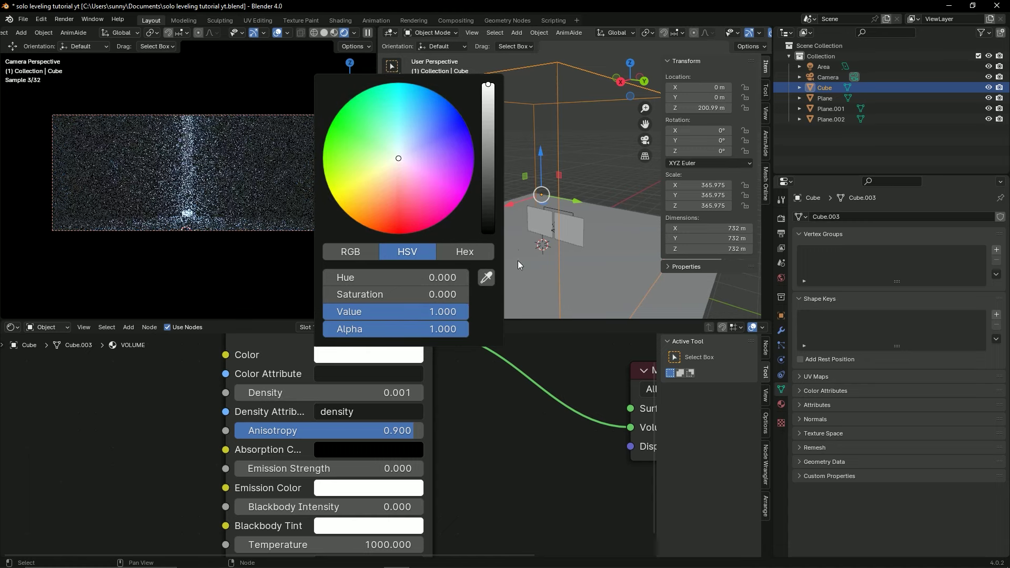
key(ctrl+s)
scroll(473, 448, down, 6)
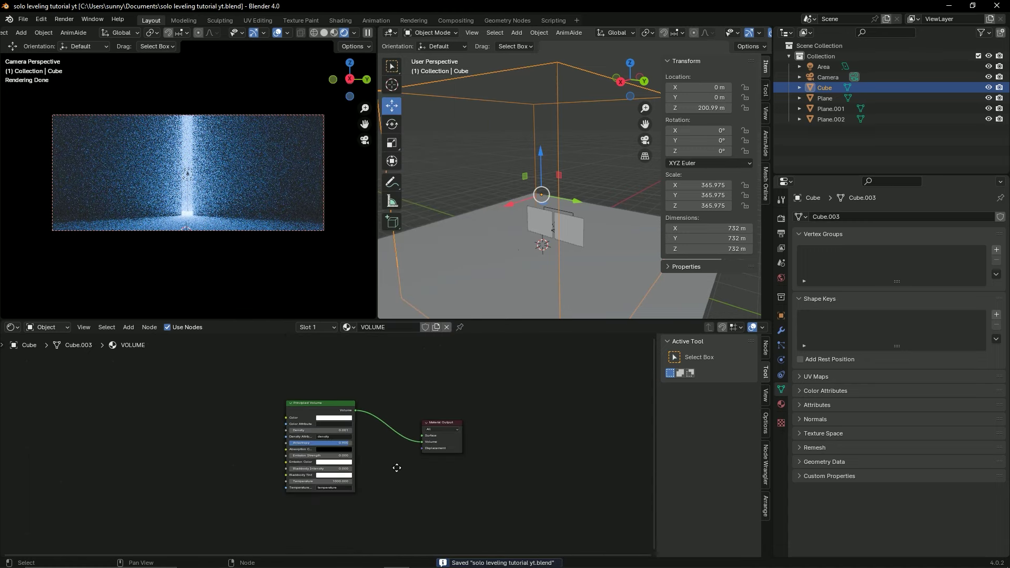
scroll(555, 243, down, 2)
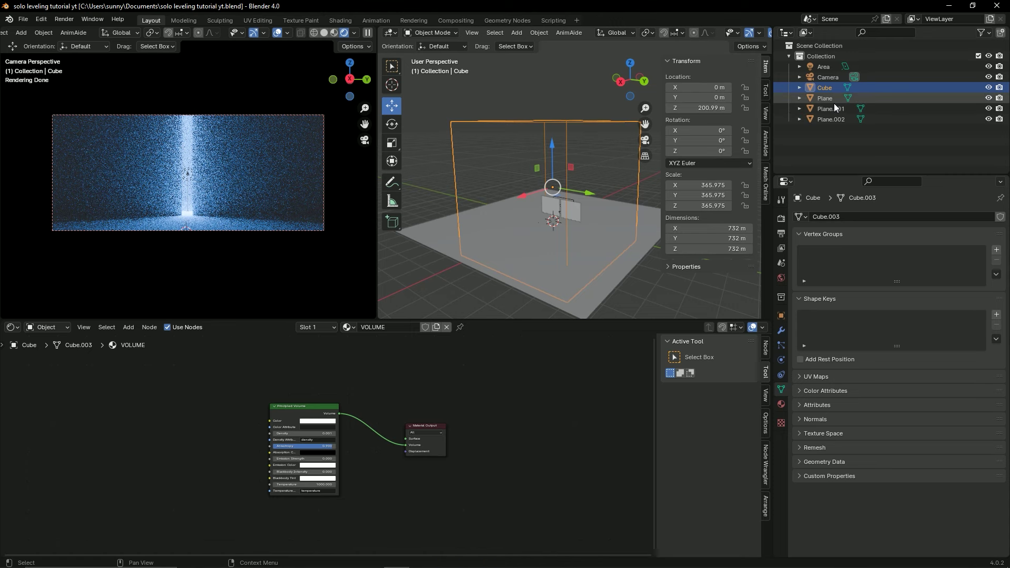
click(835, 78)
In the back orthographic view, tilt the camera slightly.
key(ctrl+KP_1)
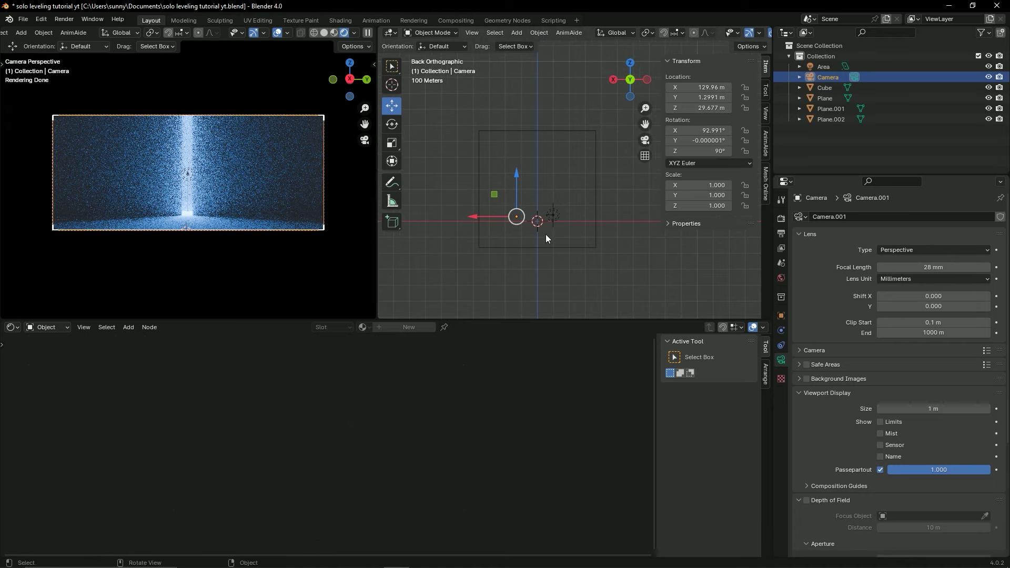
key(n)
scroll(558, 268, up, 1)
scroll(598, 248, up, 1)
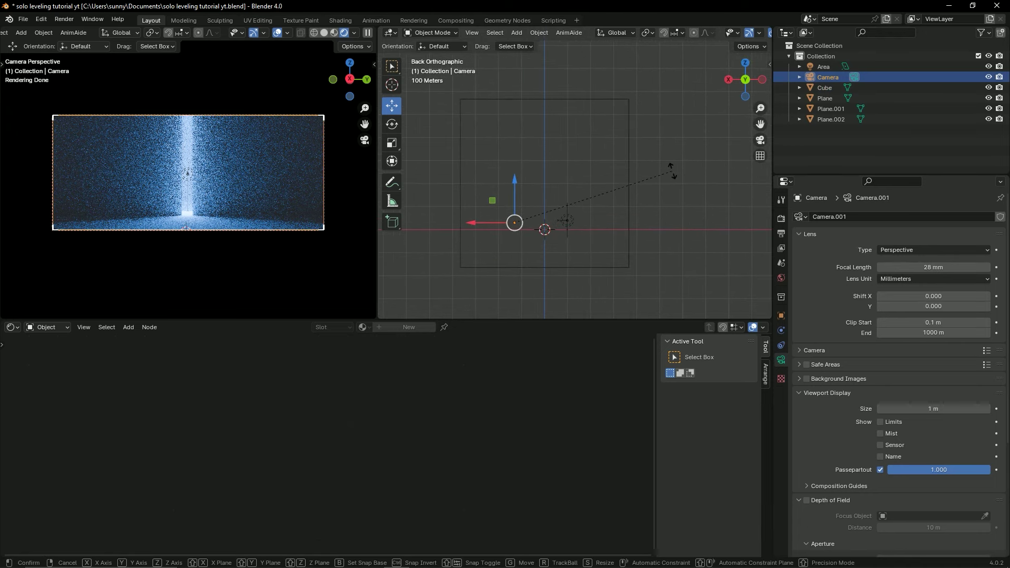
key(r)
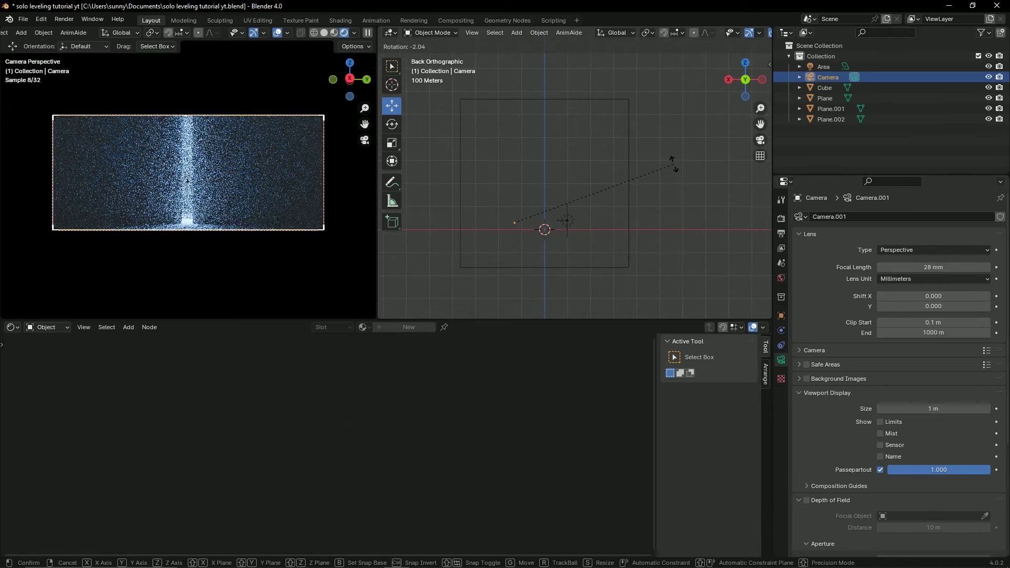
click(674, 163)
Shift the camera along the X axis, return to a perspective view, and save the file.
key(g)
key(x)
click(531, 217)
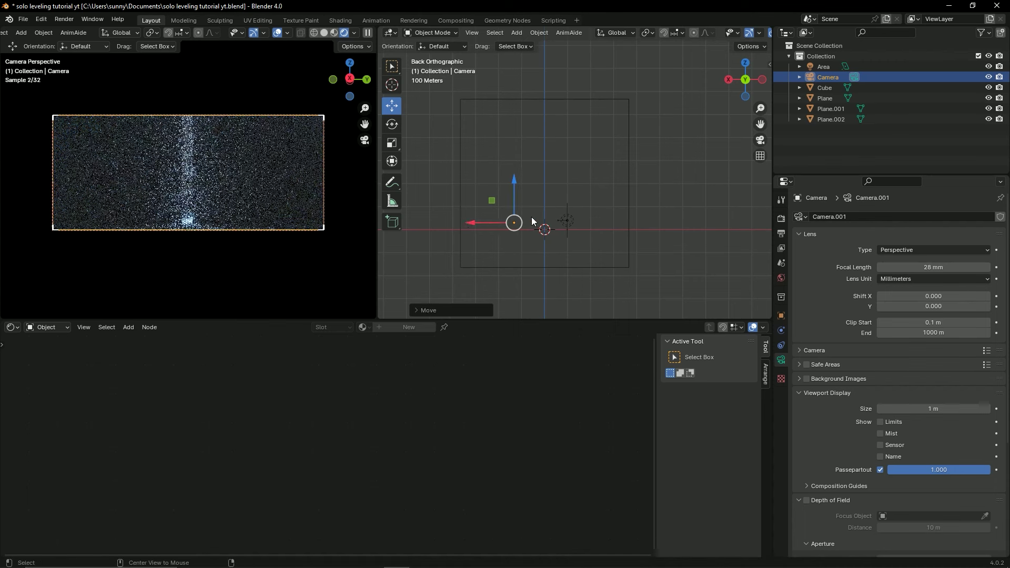
middle_drag(531, 217, 405, 238)
key(ctrl+s)
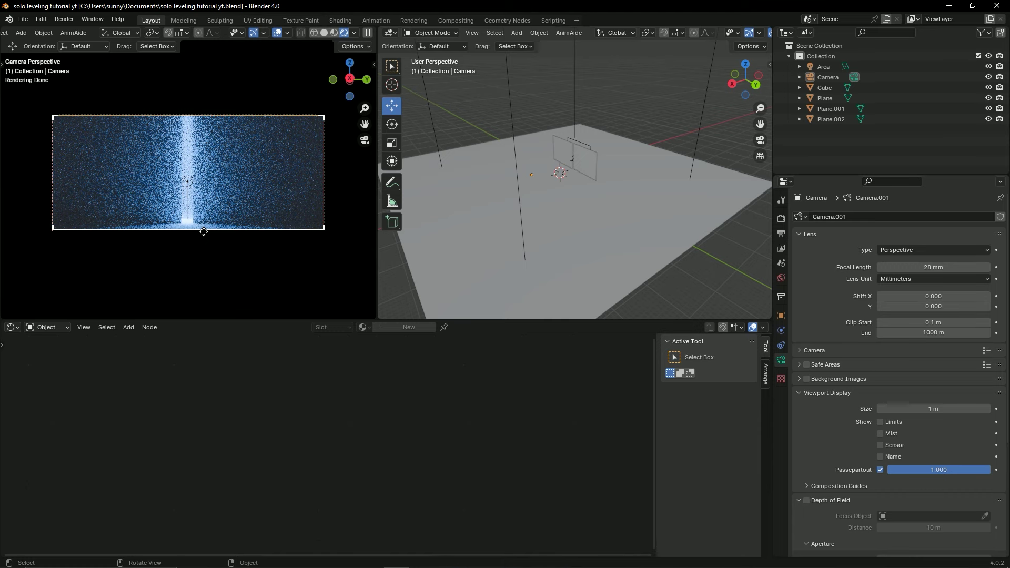
Give the floor plane a new material with a black base colour.
click(610, 238)
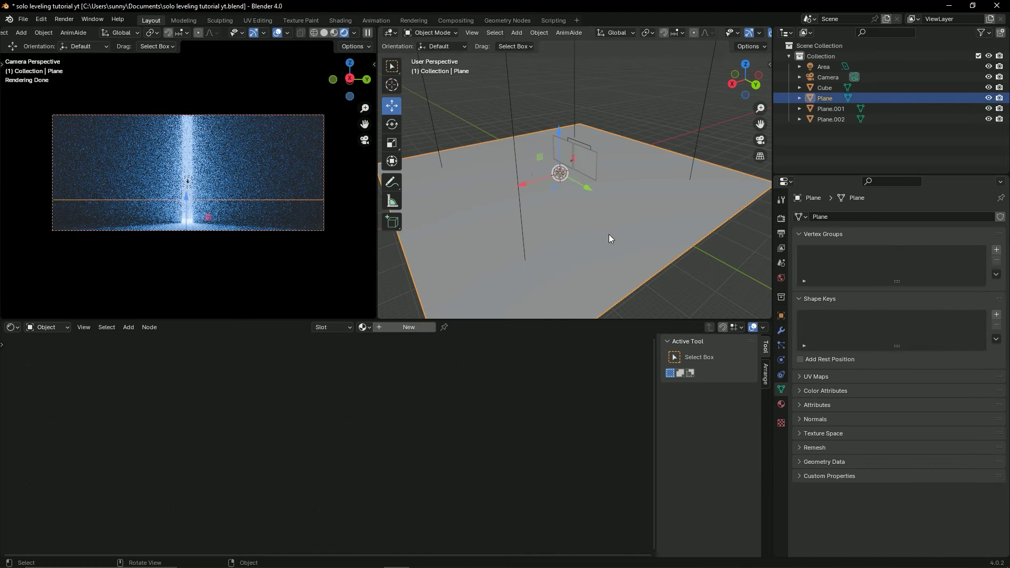
click(409, 327)
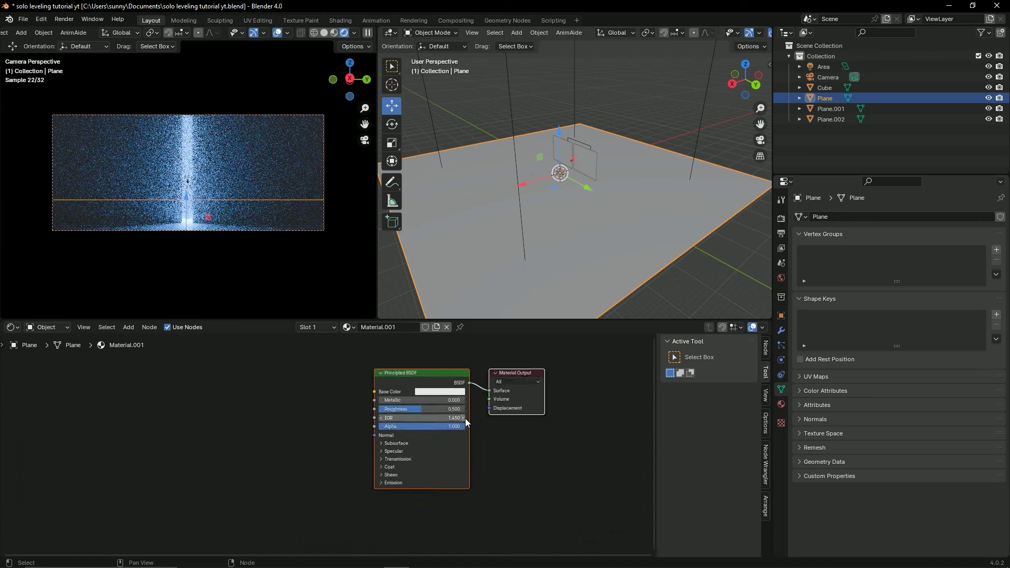
scroll(413, 460, up, 2)
scroll(425, 456, up, 2)
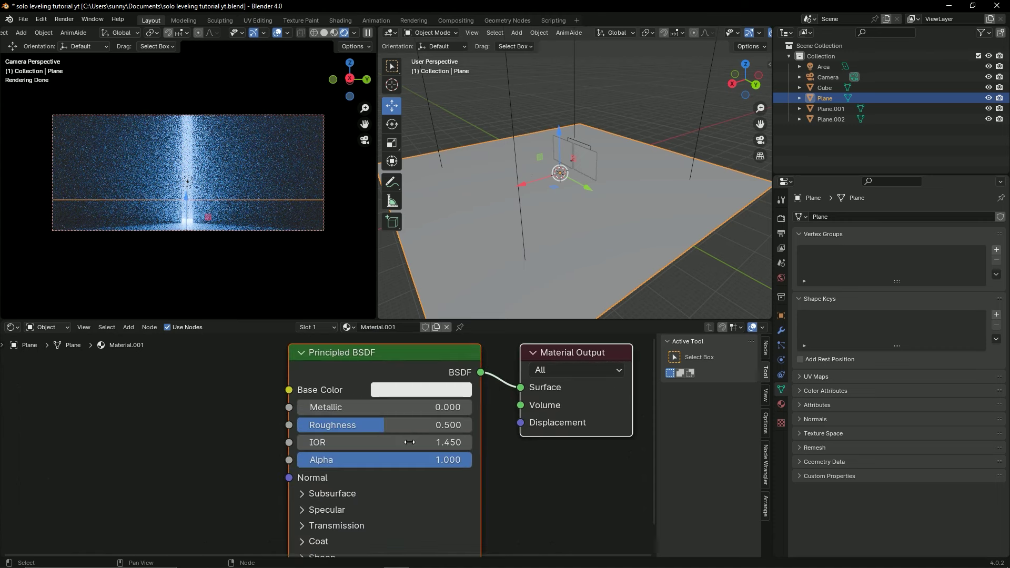
click(430, 391)
drag(533, 248, 534, 279)
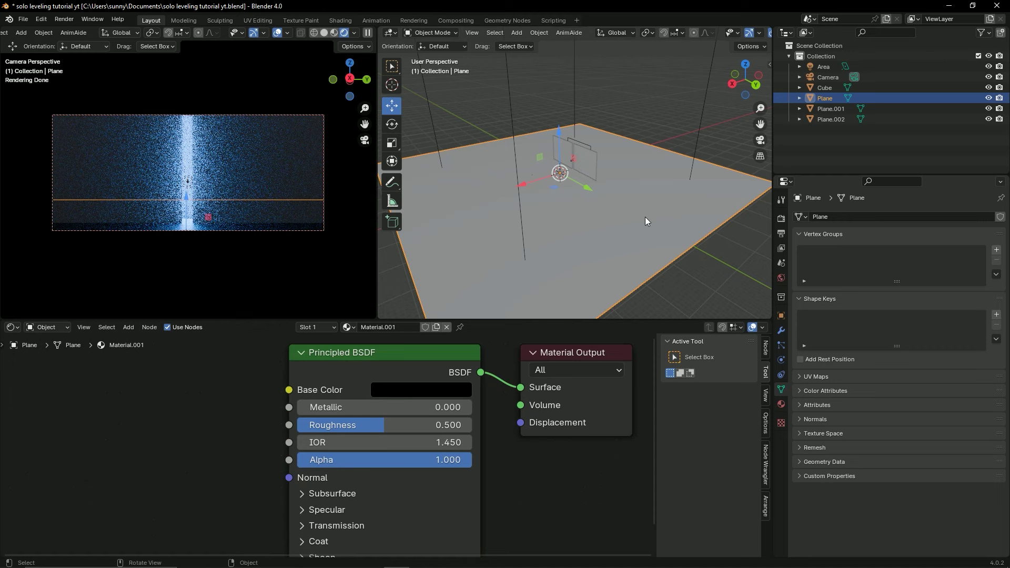
scroll(646, 217, down, 2)
scroll(631, 206, down, 1)
scroll(619, 204, up, 3)
scroll(614, 216, up, 2)
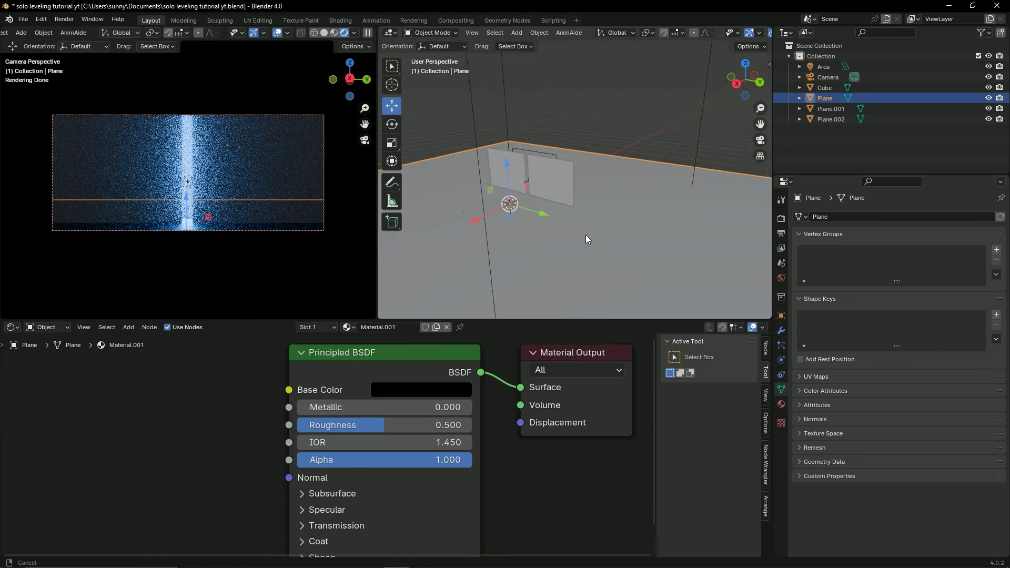
Rename the floor plane's material to 'floor'.
click(397, 327)
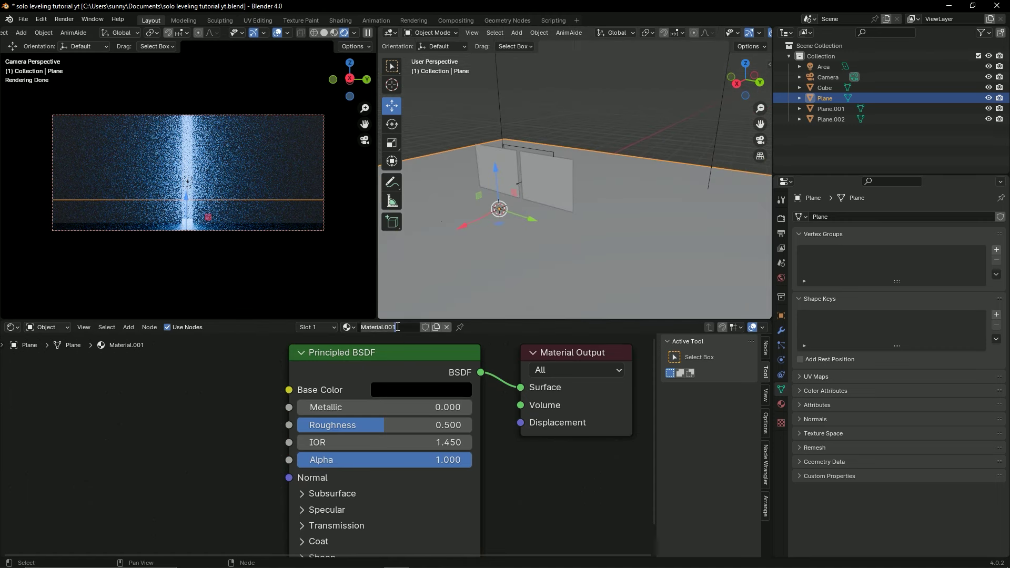
text(floor)
key(Return)
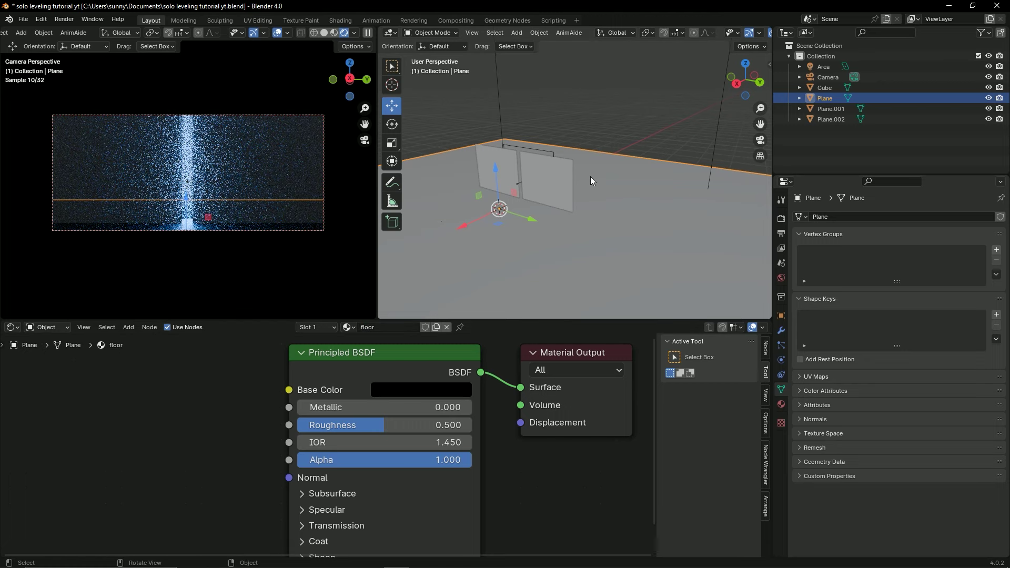
scroll(556, 209, up, 2)
Assign the 'floor' material to wall planes Plane.002 and Plane.001, then save.
click(562, 186)
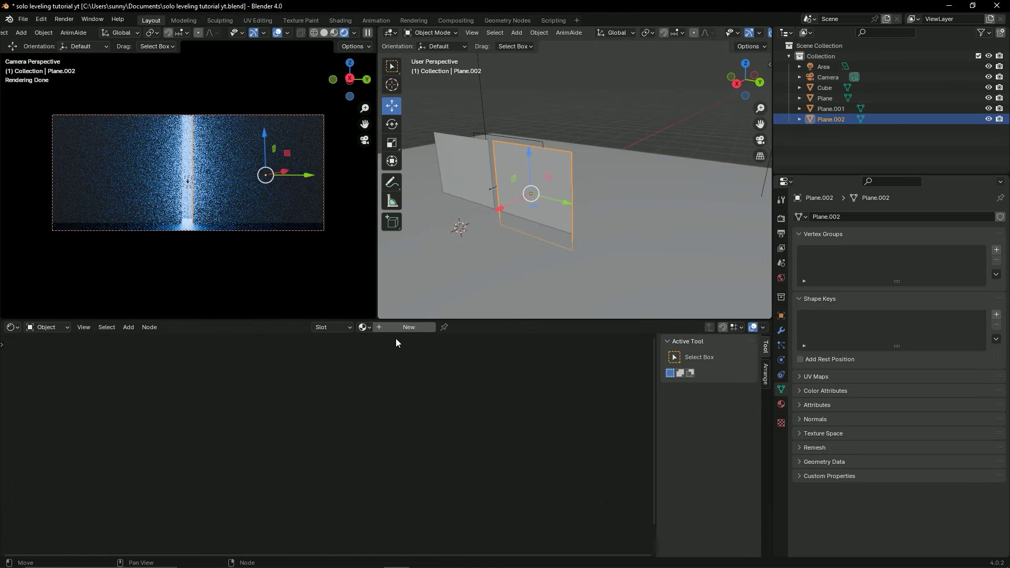
click(365, 328)
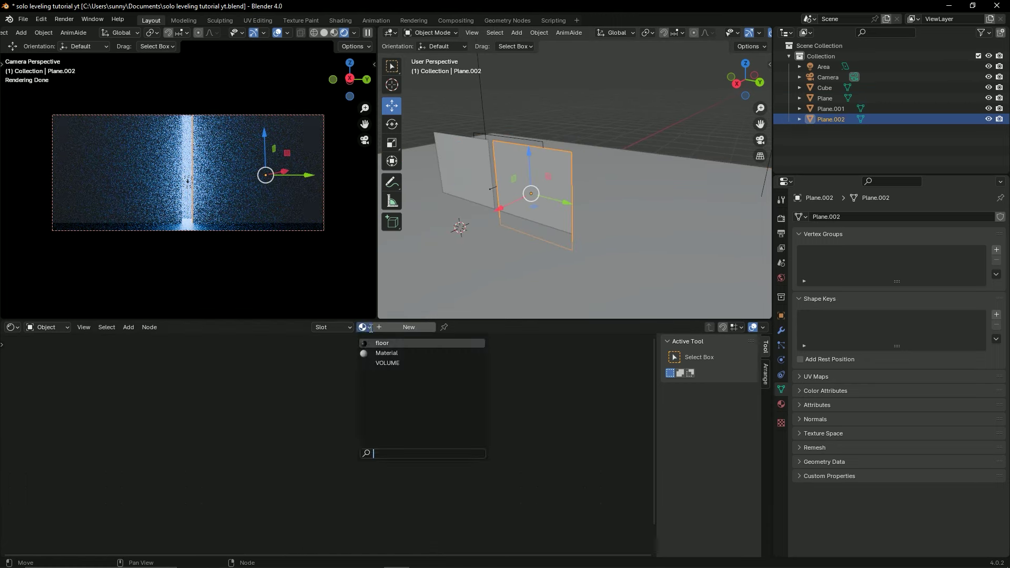
click(385, 344)
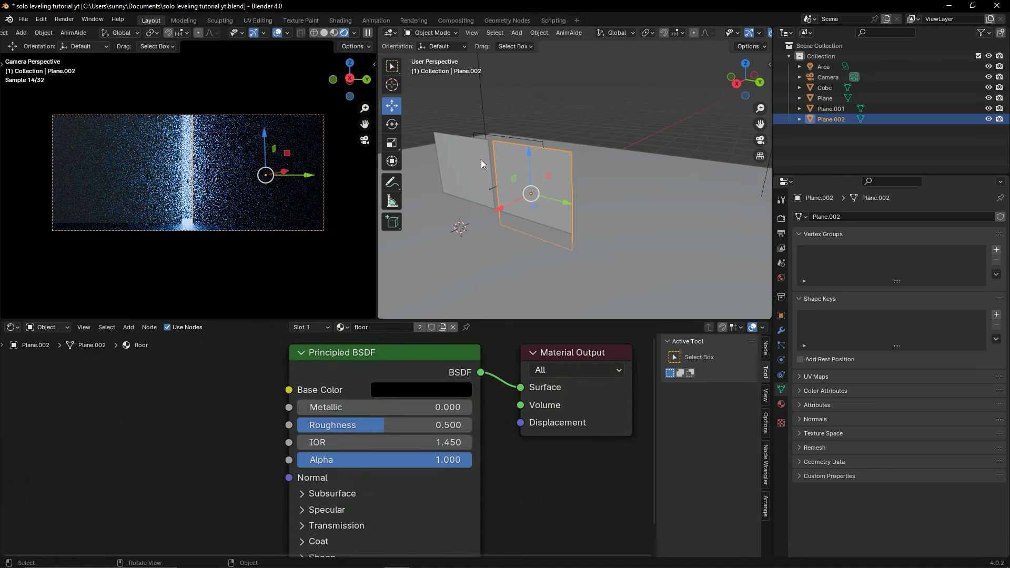
click(481, 160)
click(363, 328)
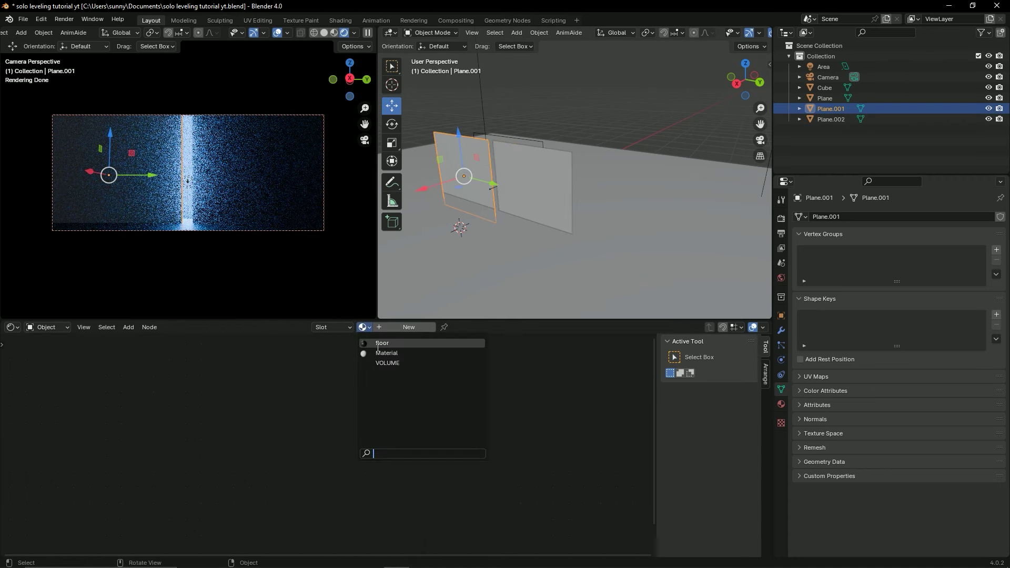
click(377, 343)
key(ctrl+s)
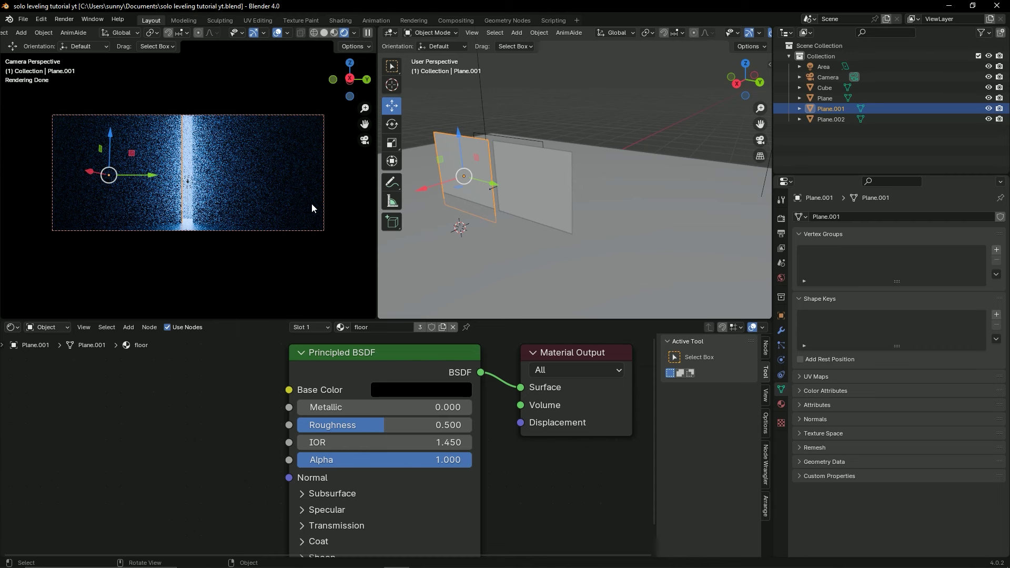
scroll(534, 219, down, 2)
scroll(538, 213, down, 2)
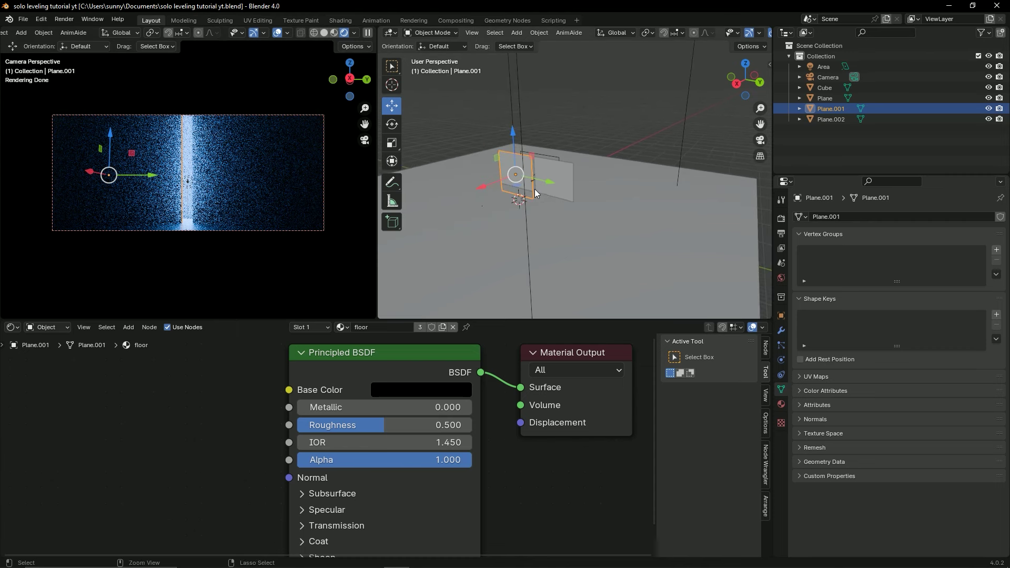
Save the file and reframe the viewport around the scene.
key(ctrl+s)
click(605, 125)
mouse_move(617, 144)
middle_down()
mouse_move(588, 176)
mouse_move(551, 185)
middle_up()
key(ctrl+s)
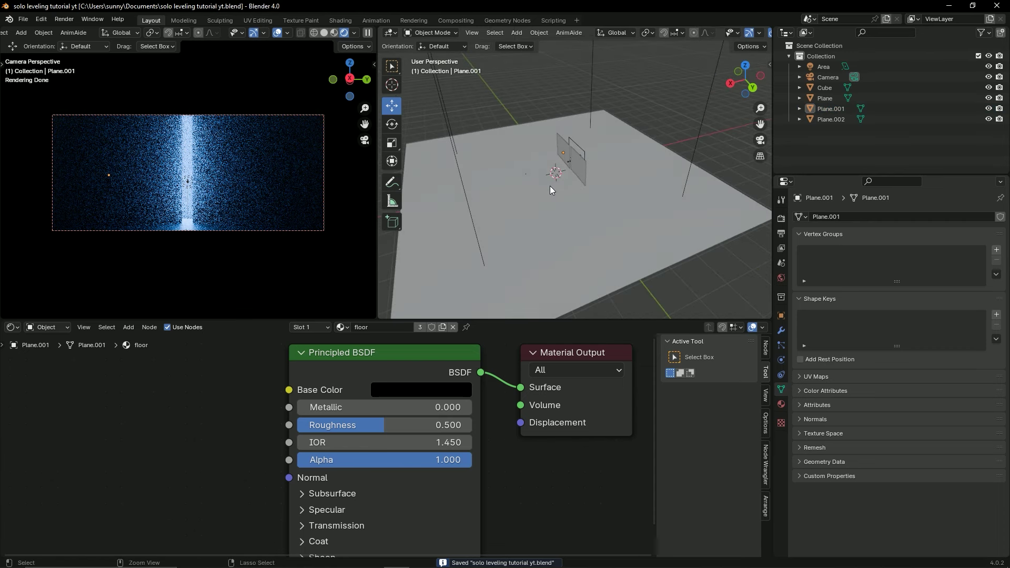
mouse_move(554, 188)
middle_down()
mouse_move(583, 204)
mouse_move(599, 195)
mouse_move(573, 180)
middle_up()
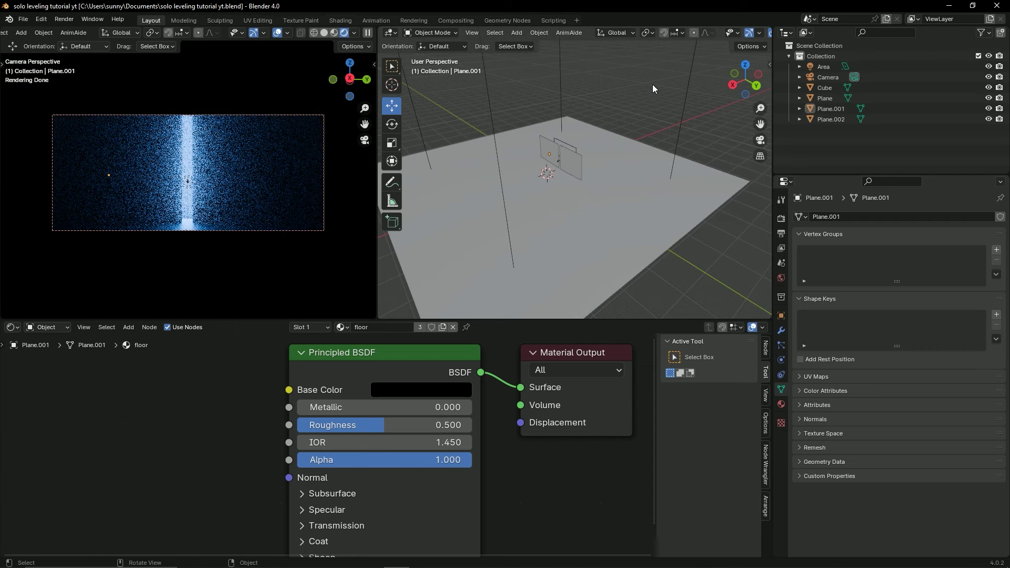
shift+middle_drag(506, 177, 544, 172)
Slide the camera along the X axis toward the planes.
click(828, 78)
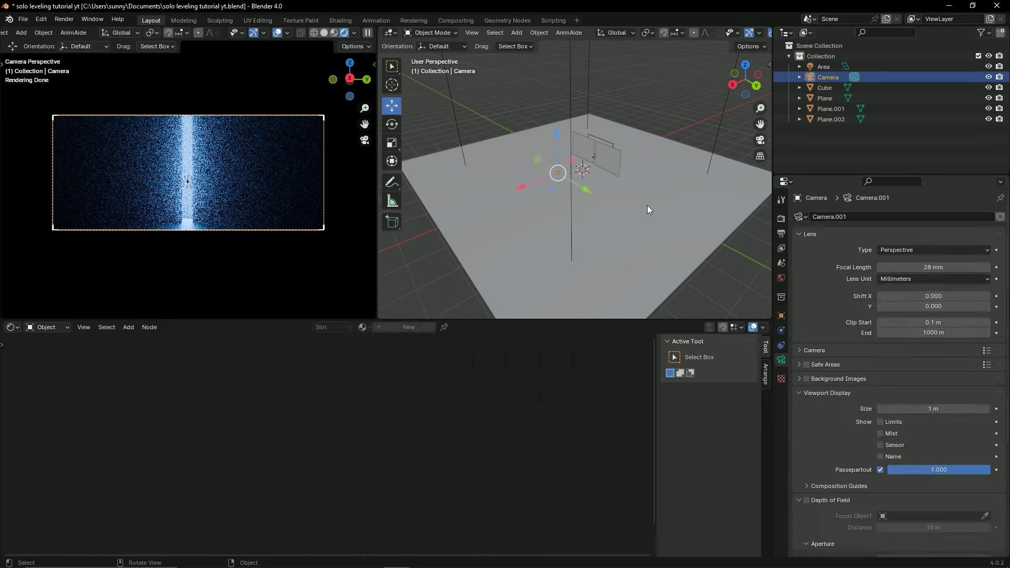
drag(519, 189, 501, 190)
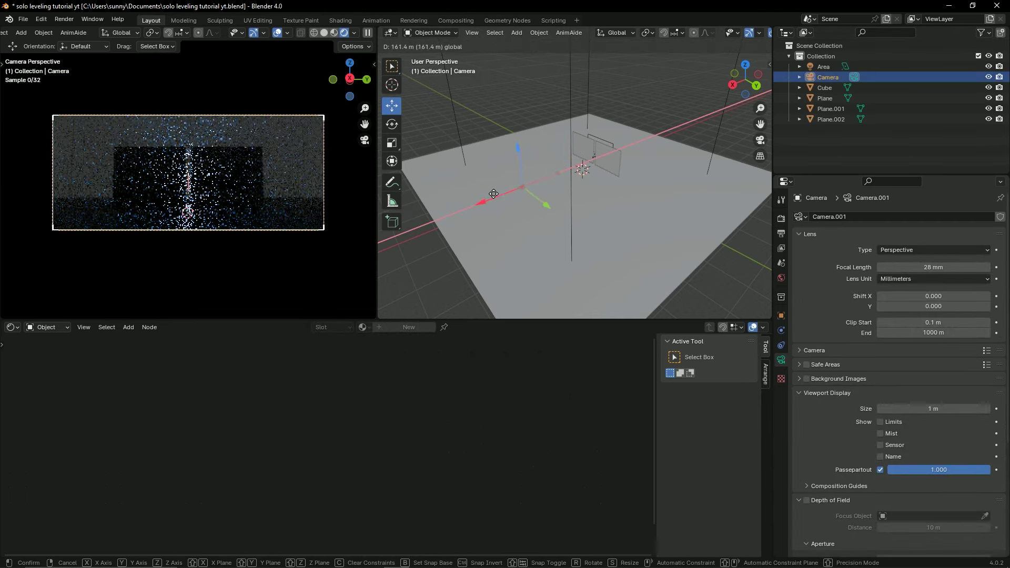
drag(501, 190, 561, 184)
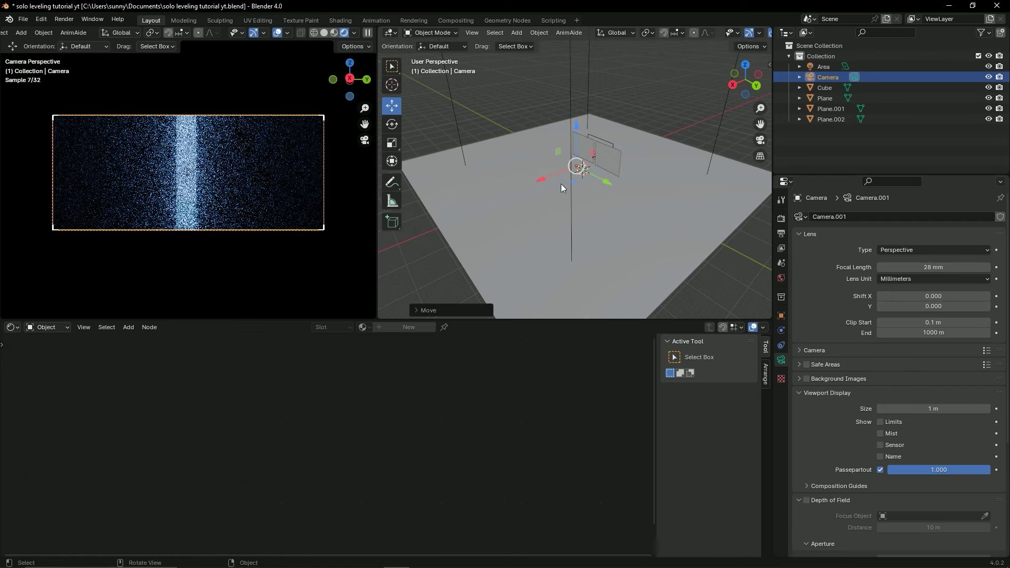
Turn the bottom area into a Timeline showing frames -100 to 240.
click(14, 330)
click(157, 364)
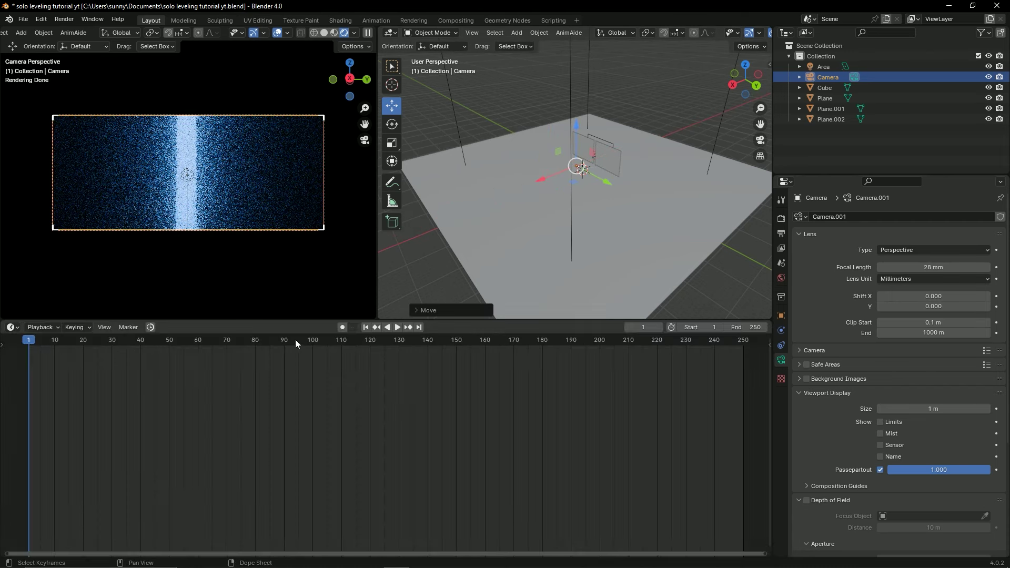
click(367, 327)
scroll(229, 398, down, 2)
middle_drag(230, 398, 293, 378)
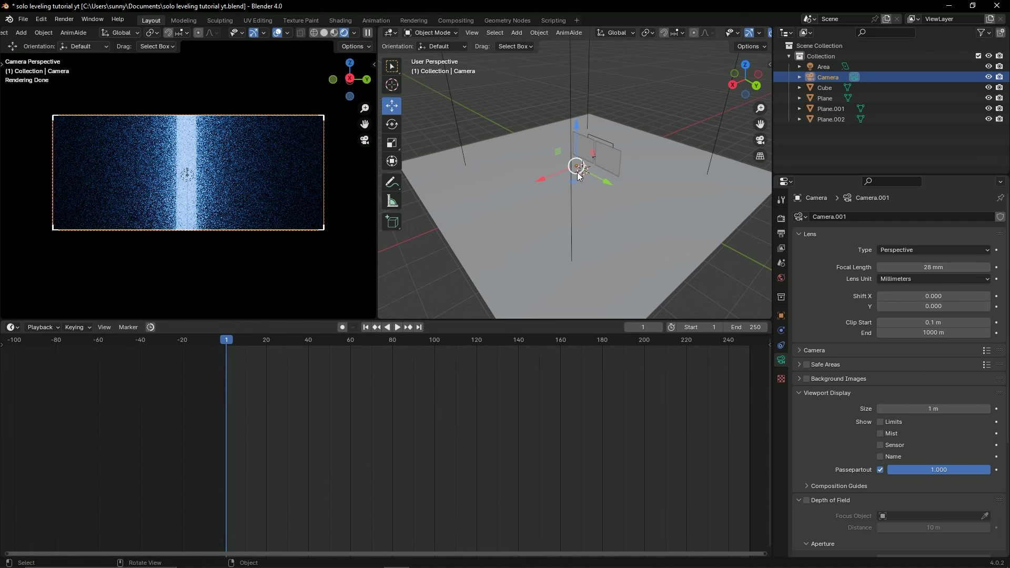
Key the camera's location at frame 1, then move the playhead to frame 160.
key(i)
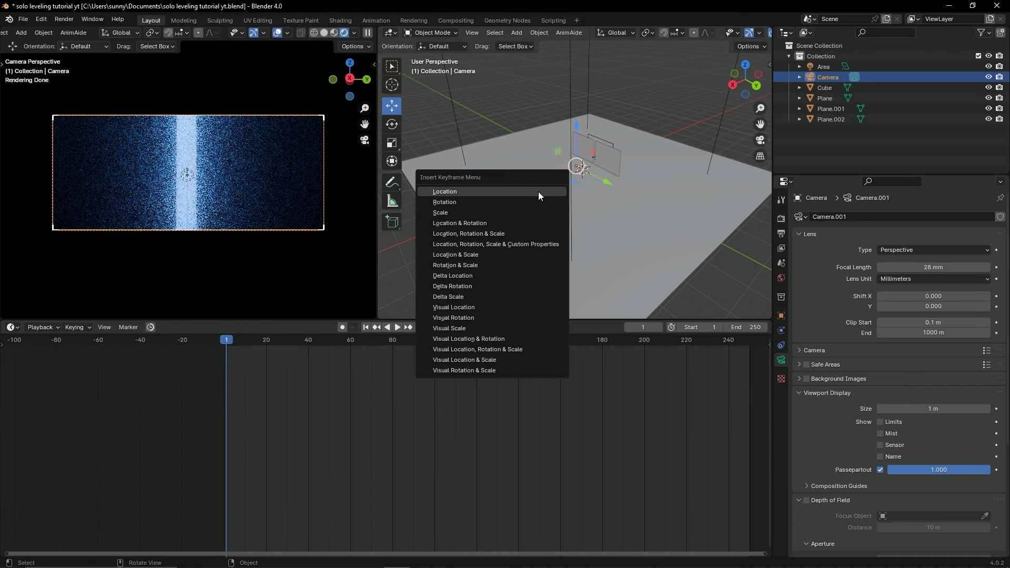
click(449, 194)
key(Right)
key(Right)
key(Right)
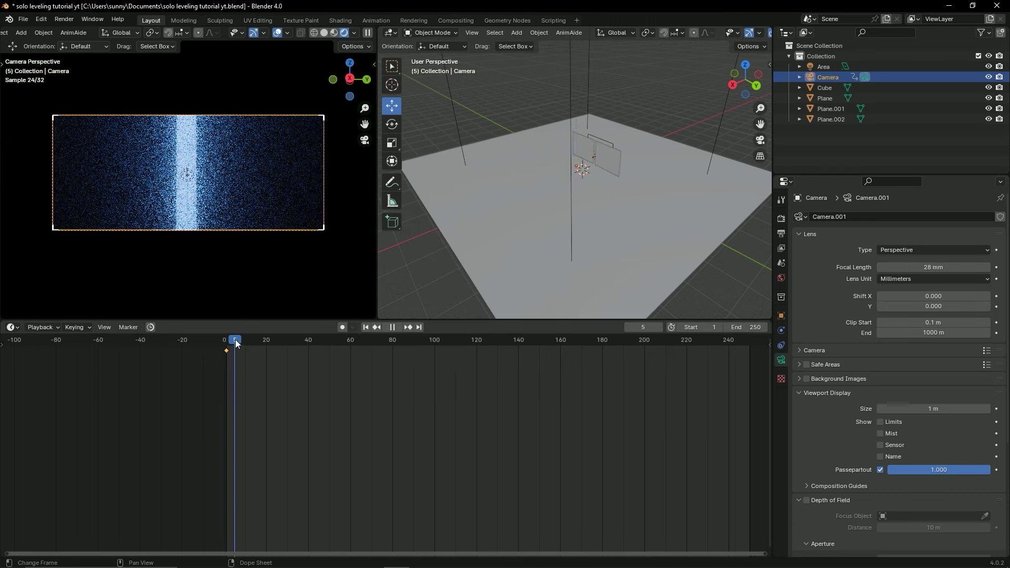
key(Right)
key(Right)
key(Right)
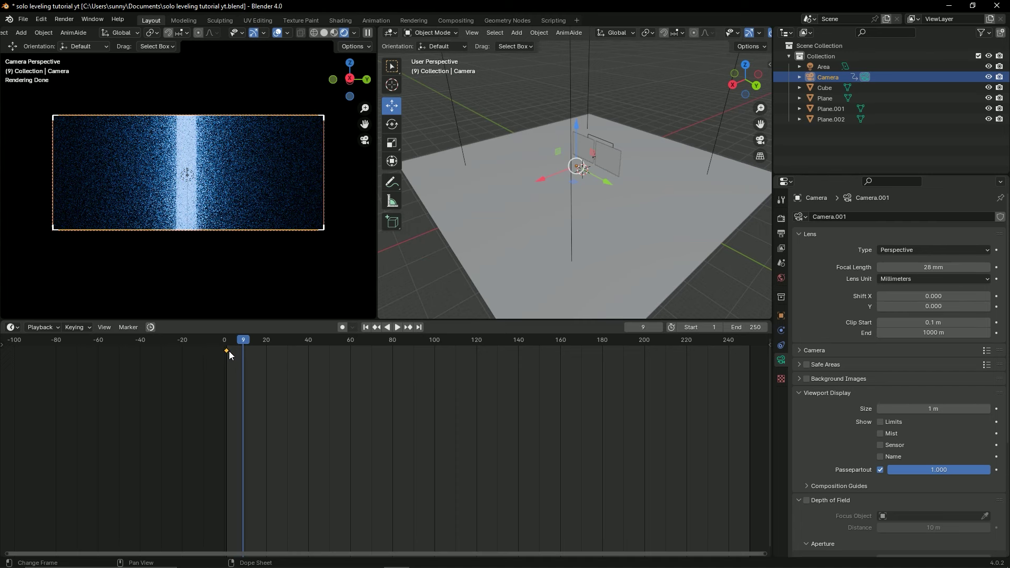
drag(230, 342, 227, 341)
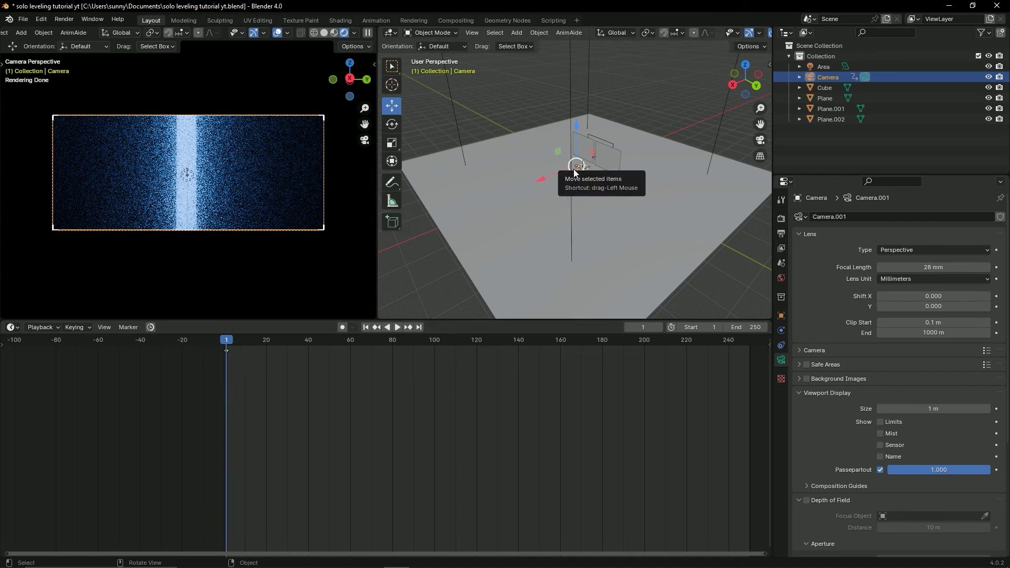
key(space)
mouse_move(230, 345)
mouse_down()
mouse_move(495, 353)
mouse_move(560, 342)
mouse_up()
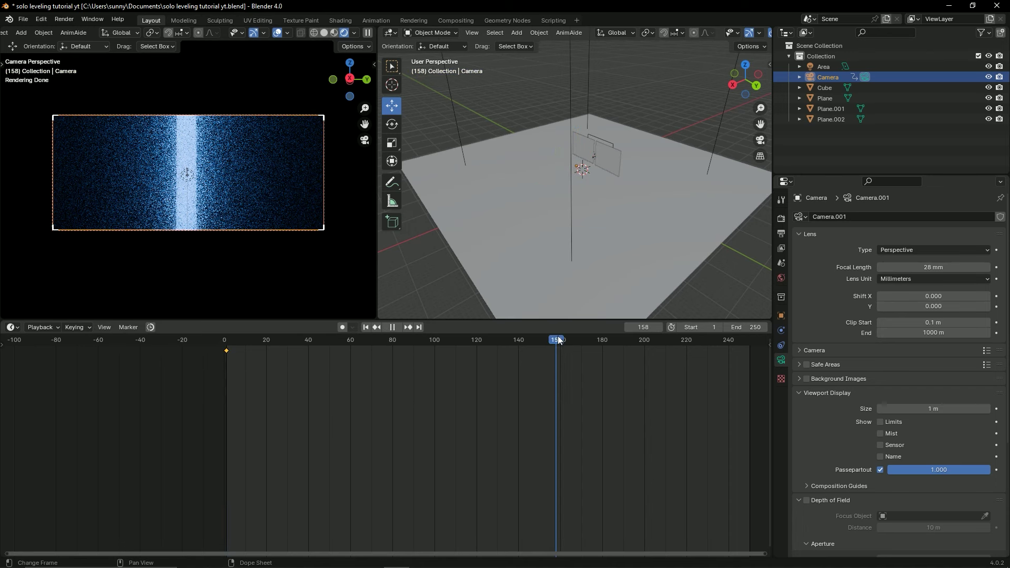
key(space)
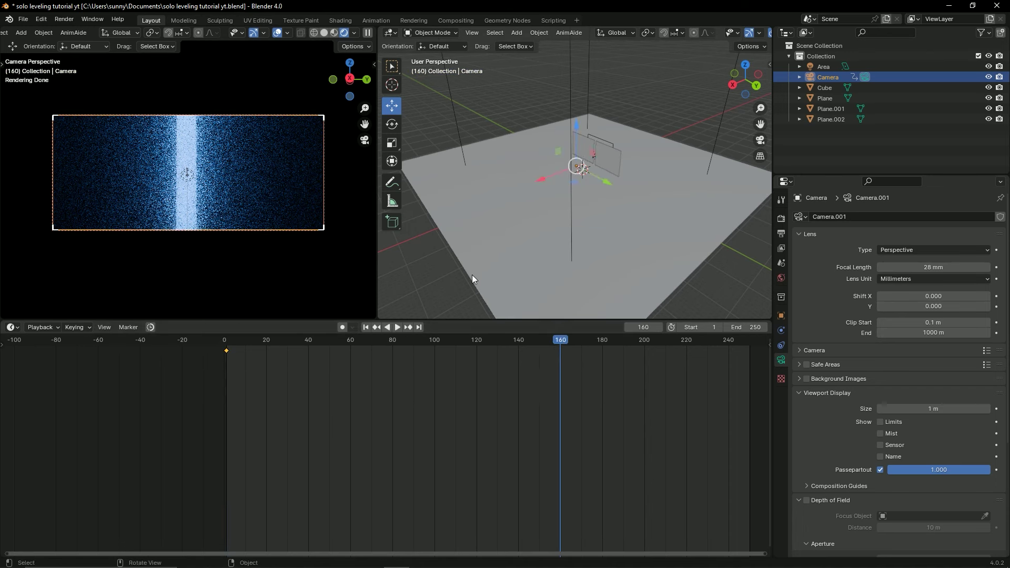
Move the camera along X, key its location at frame 160, and save.
drag(542, 181, 459, 209)
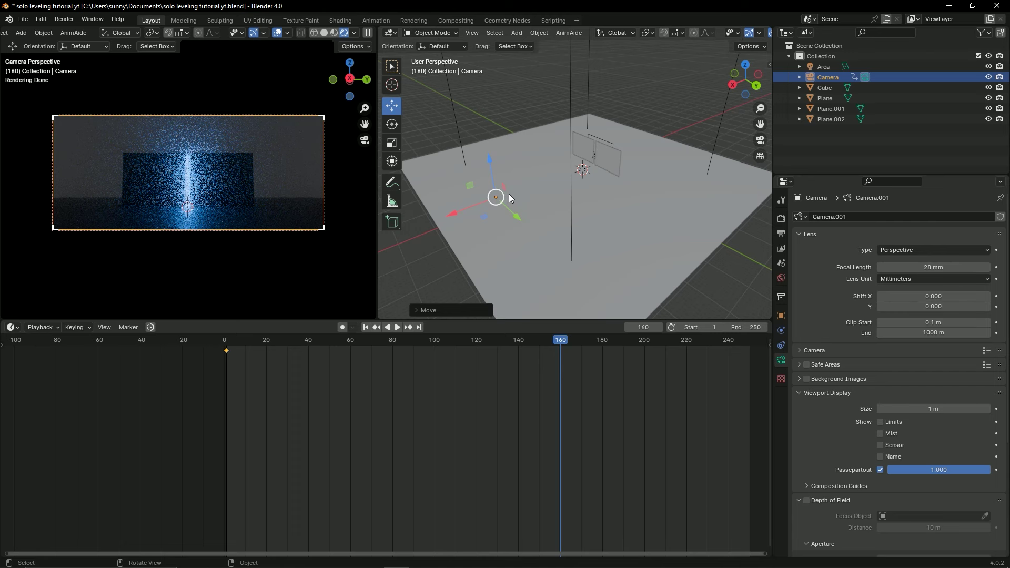
key(k)
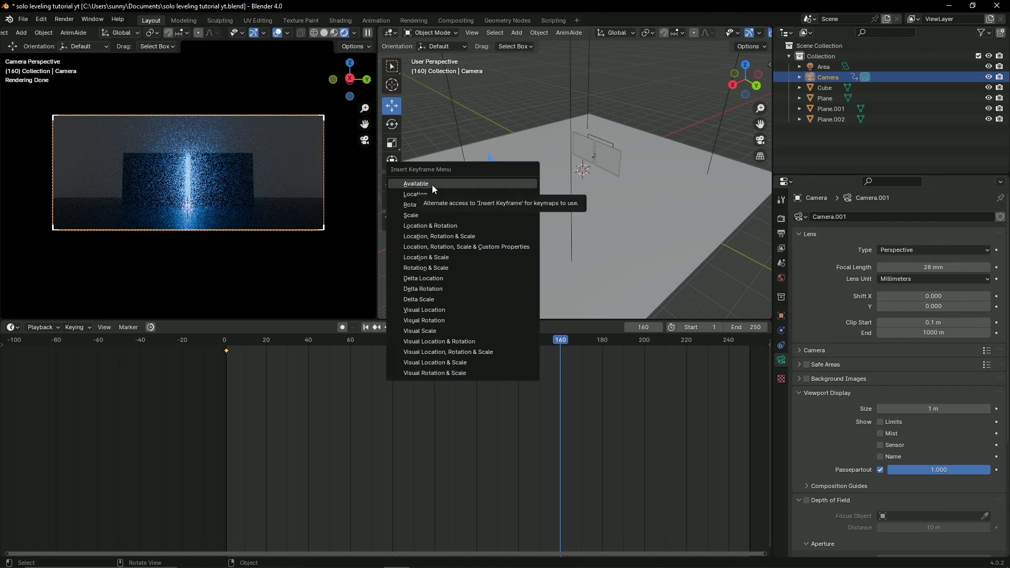
click(433, 185)
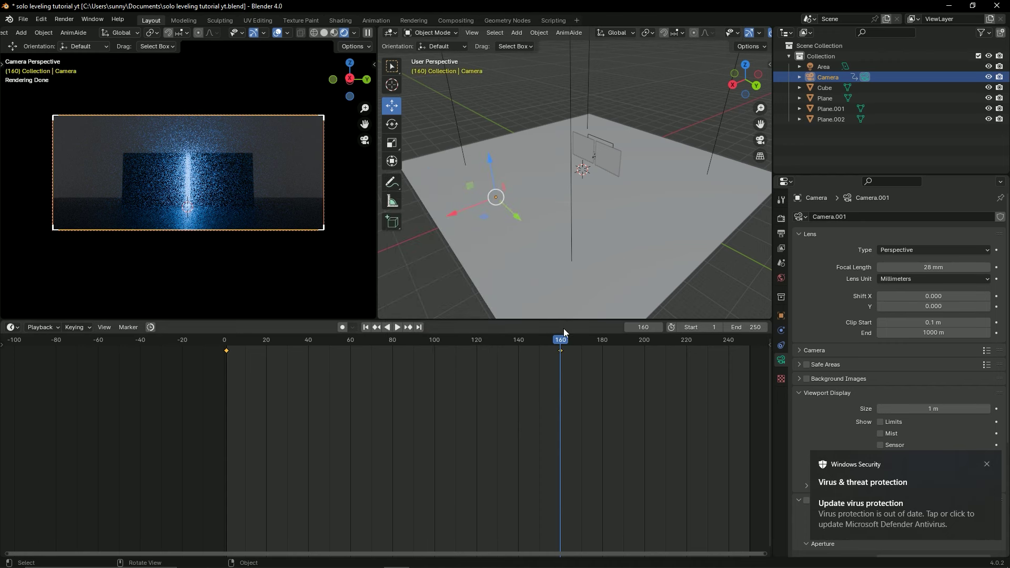
key(ctrl+s)
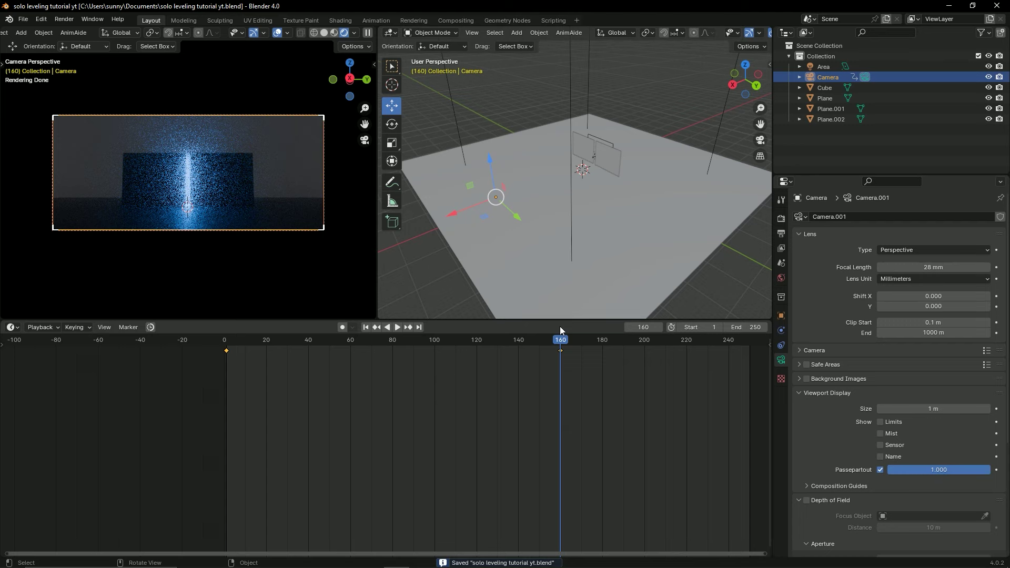
drag(560, 342, 353, 345)
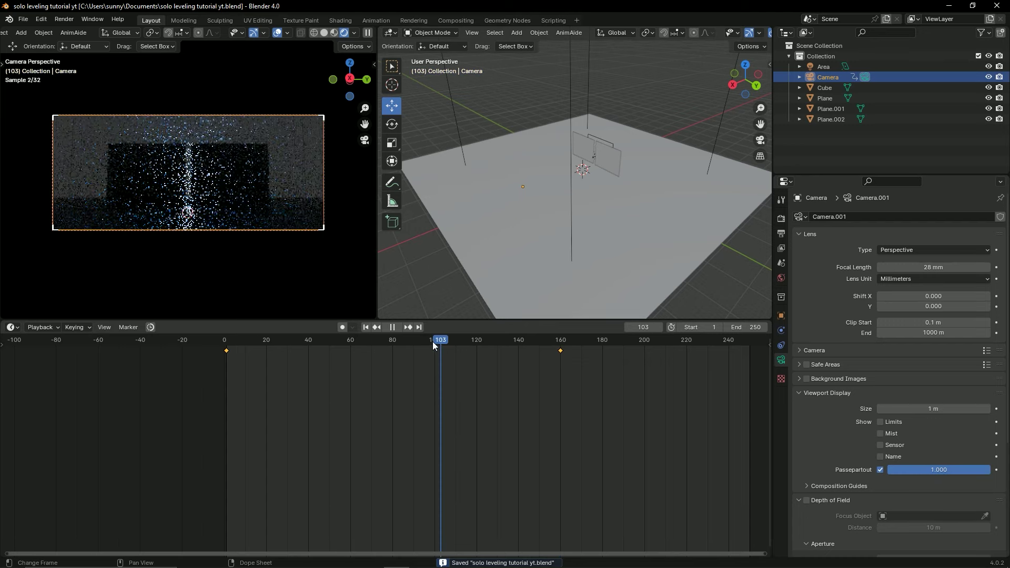
Play back the camera animation from frame 1, stop it, and save the file.
click(366, 328)
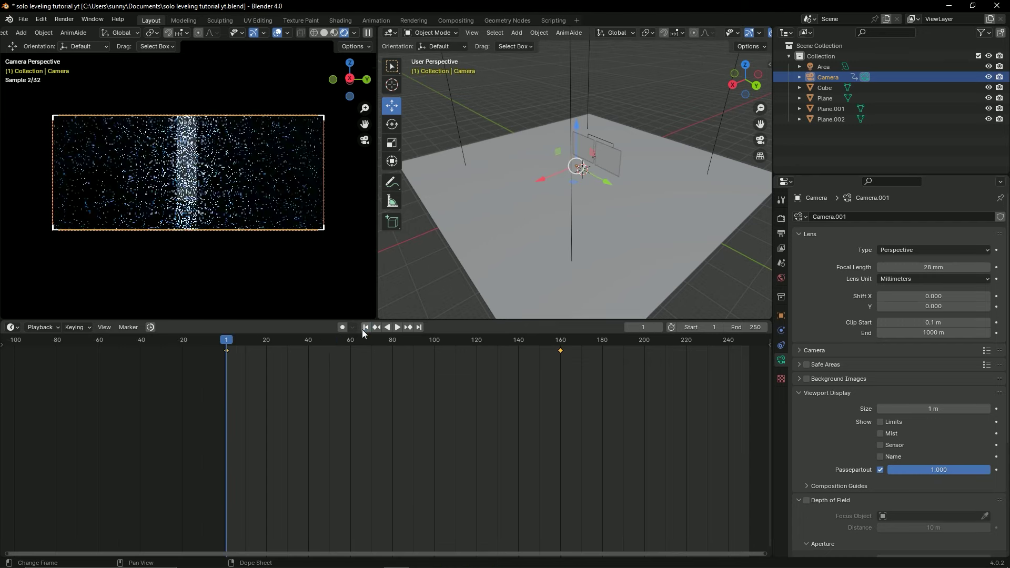
key(space)
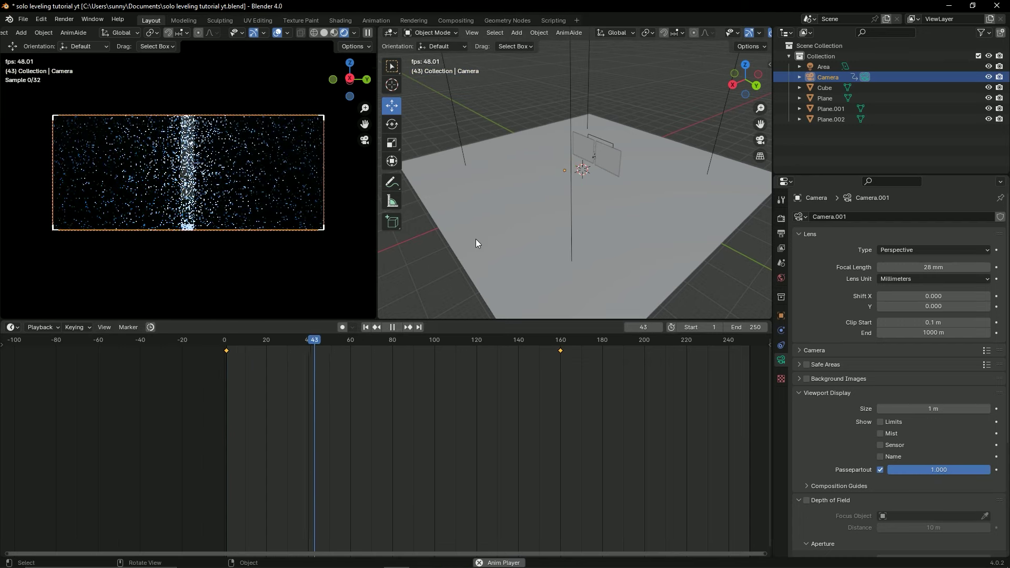
click(329, 34)
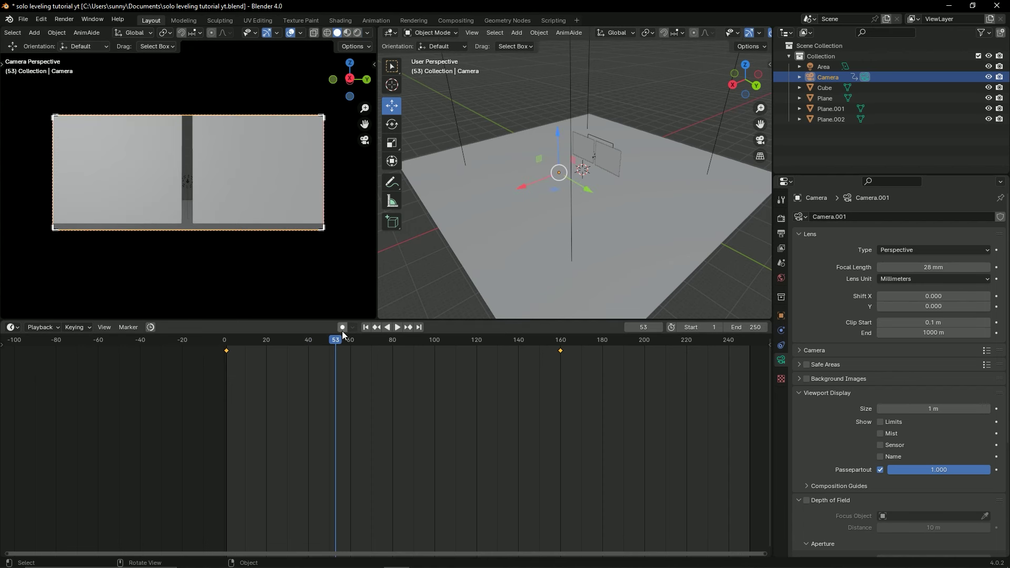
click(367, 327)
key(space)
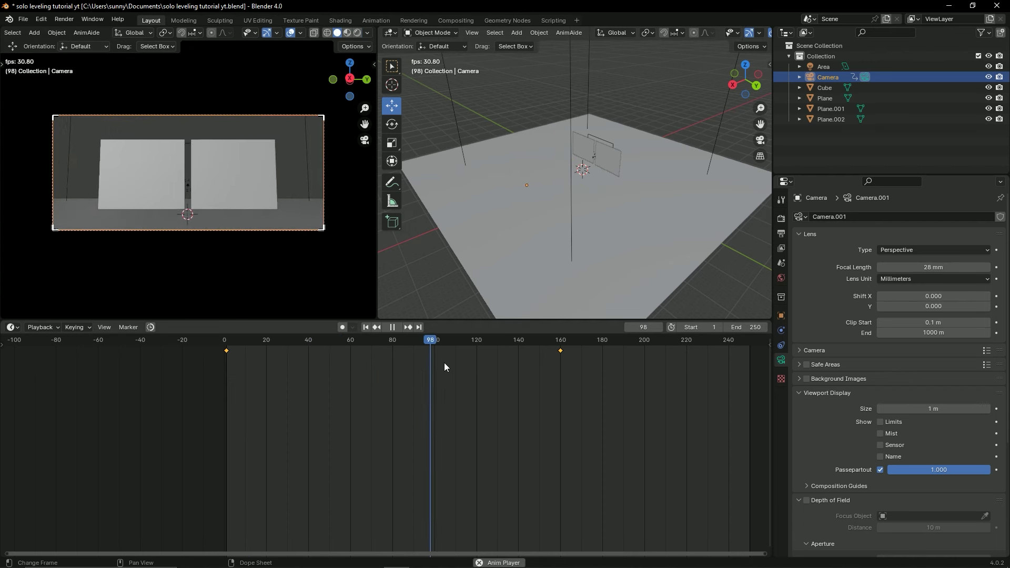
key(space)
key(ctrl+s)
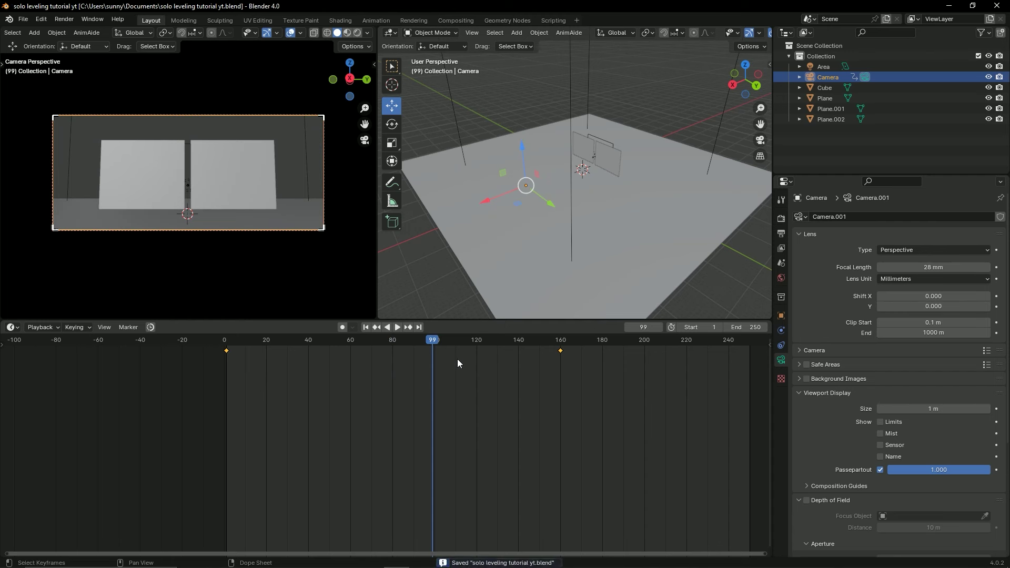
Scrub to frame 112 and back to frame 1, save, and switch the preview to rendered shading.
mouse_move(434, 346)
mouse_down()
mouse_move(463, 347)
mouse_move(460, 338)
mouse_up()
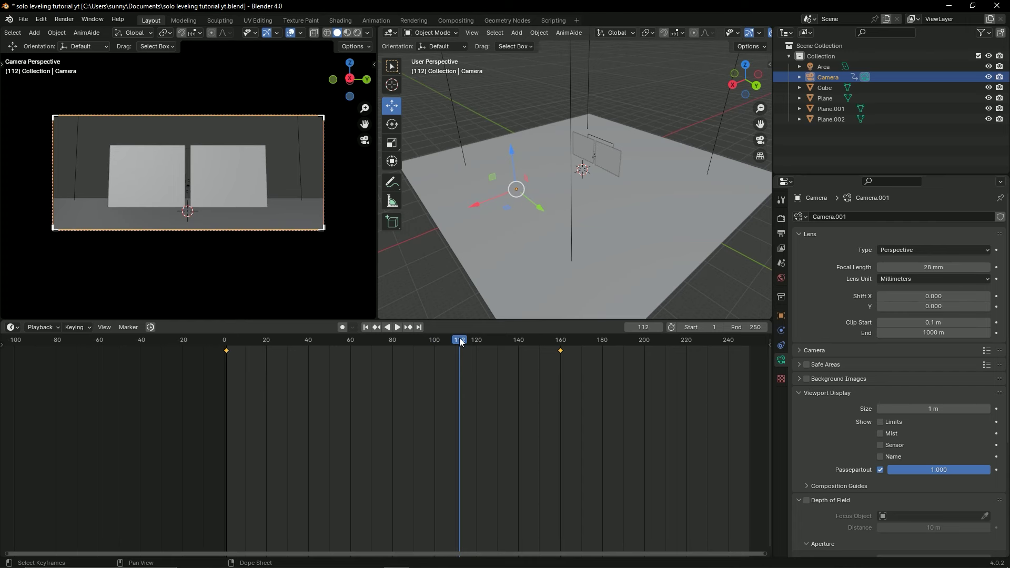
drag(459, 338, 226, 340)
click(367, 33)
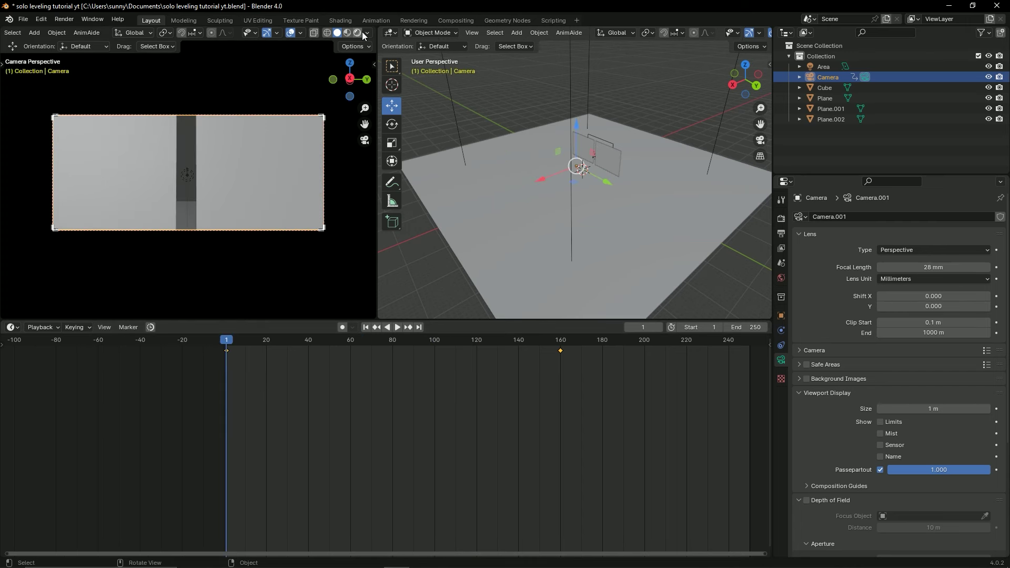
key(ctrl+s)
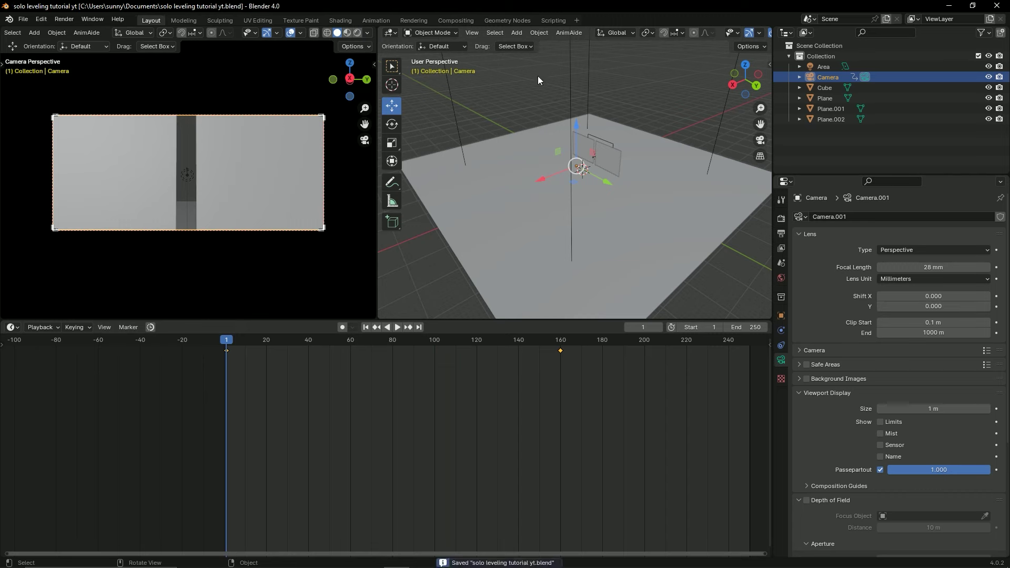
click(627, 114)
click(357, 33)
Enlarge the camera and 3D views, heighten the timeline, return to solid shading, and save.
middle_drag(500, 131, 531, 136)
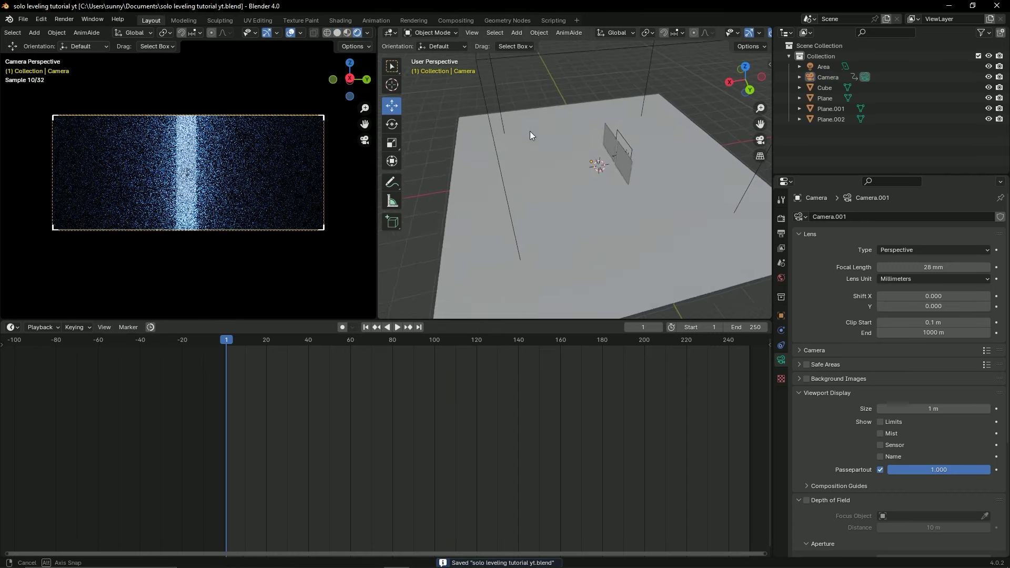
click(626, 153)
mouse_move(628, 153)
middle_down()
mouse_move(639, 156)
mouse_move(500, 303)
middle_up()
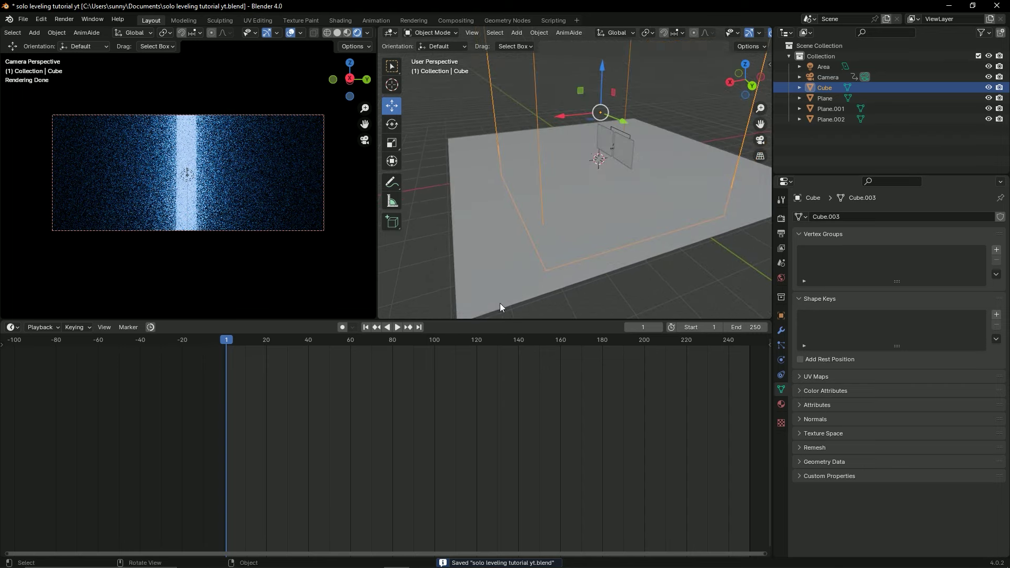
drag(494, 320, 474, 488)
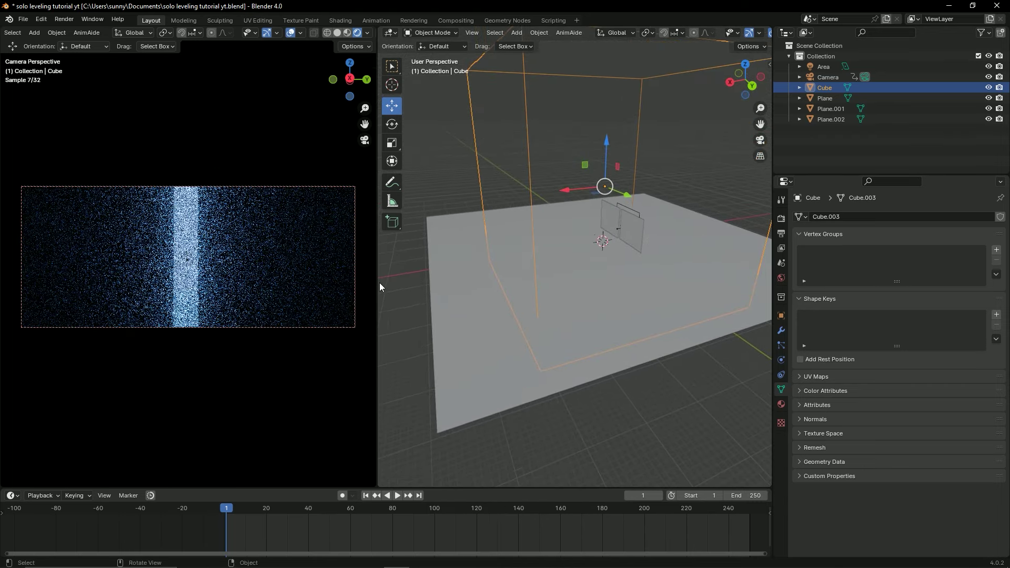
click(380, 282)
drag(378, 280, 345, 285)
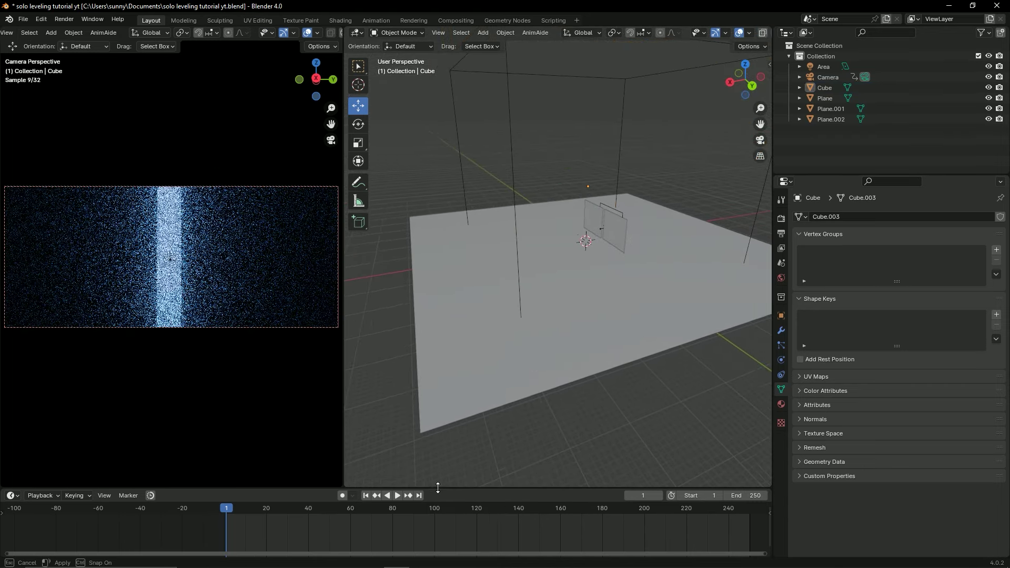
drag(434, 489, 434, 432)
scroll(308, 34, down, 3)
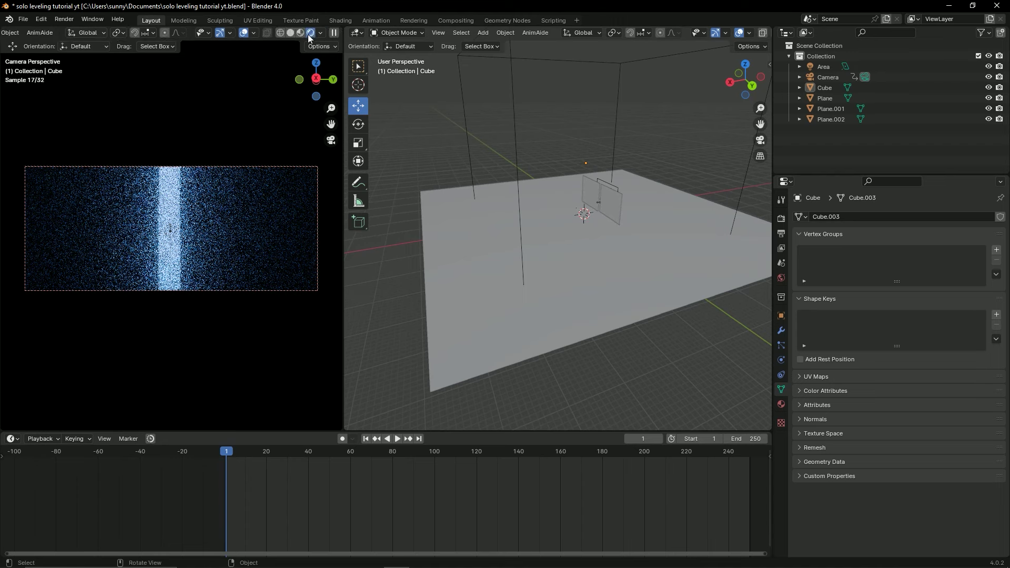
click(294, 33)
key(ctrl+s)
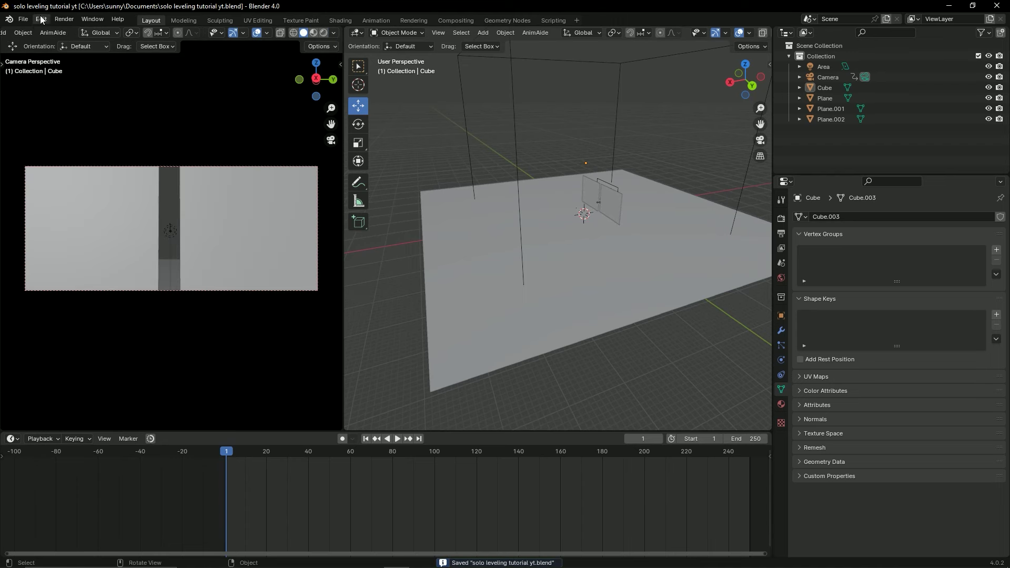
Enable the Import Images as Planes add-on, found by searching 'image', and save the preferences.
click(41, 20)
click(71, 154)
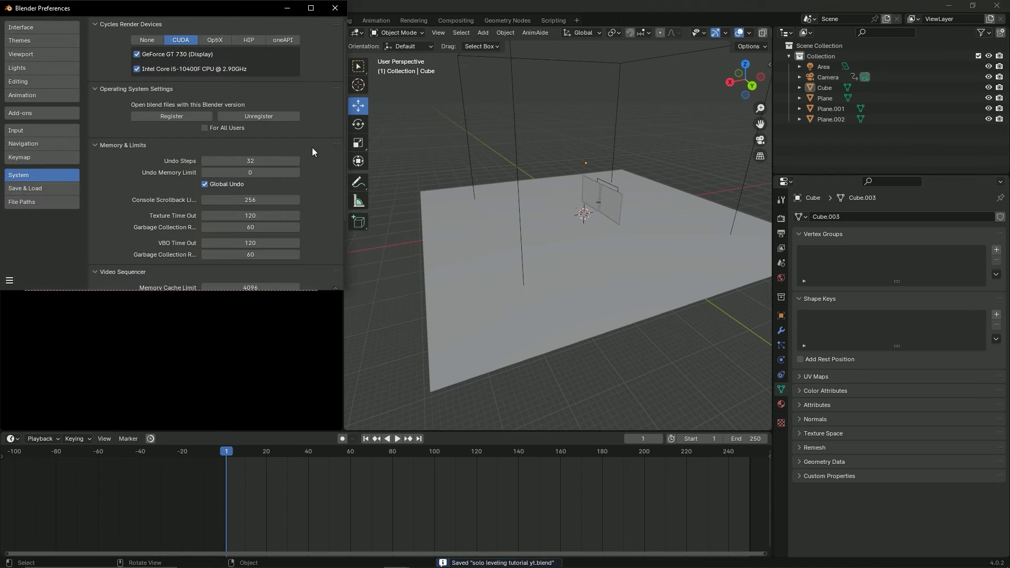
click(61, 113)
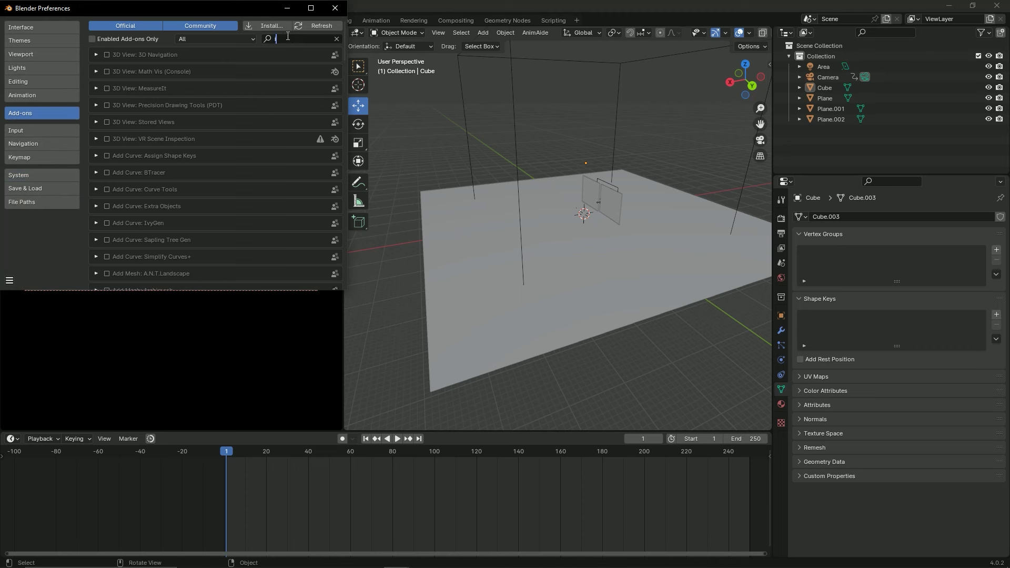
text(image)
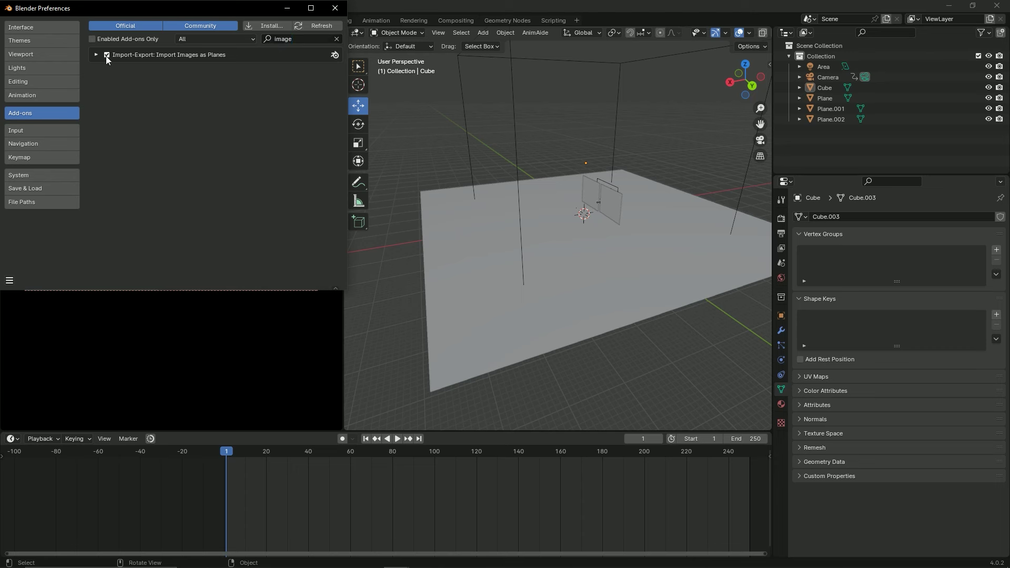
click(9, 280)
click(34, 245)
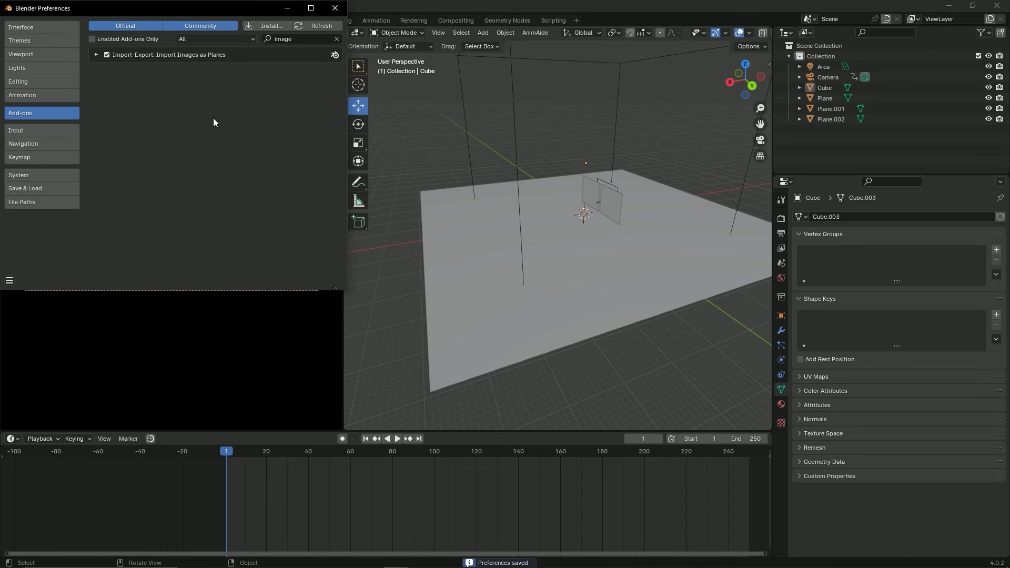
click(335, 8)
Import Subject GS.mov from the Solo Leveling folder as an image plane.
mouse_move(510, 210)
middle_down()
mouse_move(489, 232)
mouse_move(536, 282)
middle_up()
key(ctrl+s)
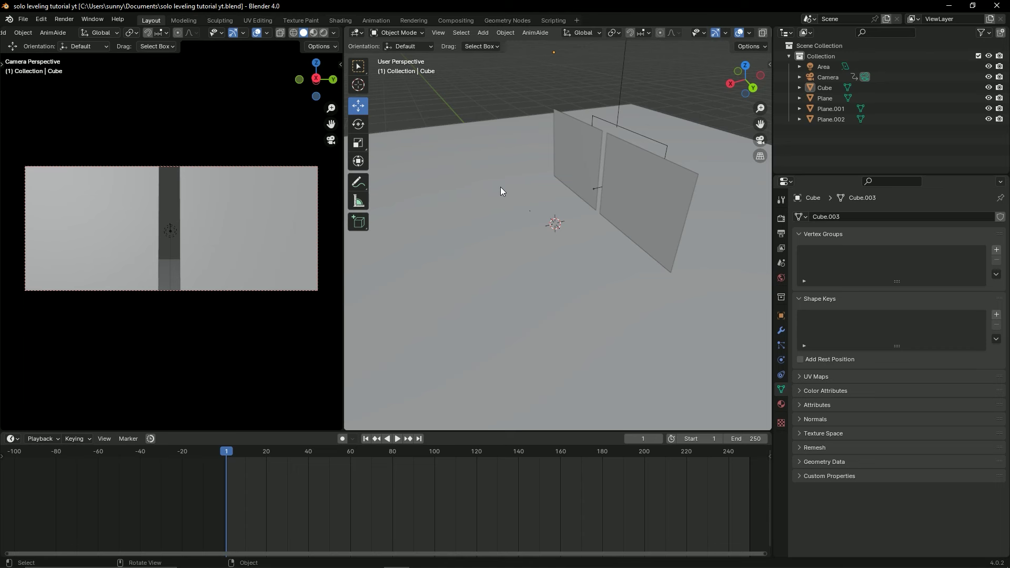
key(shift+a)
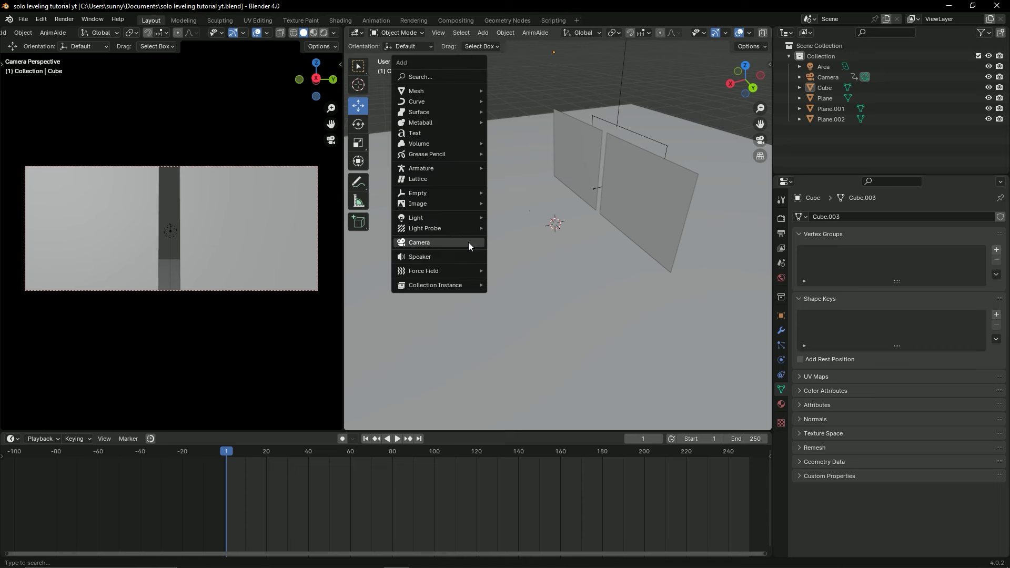
mouse_move(418, 203)
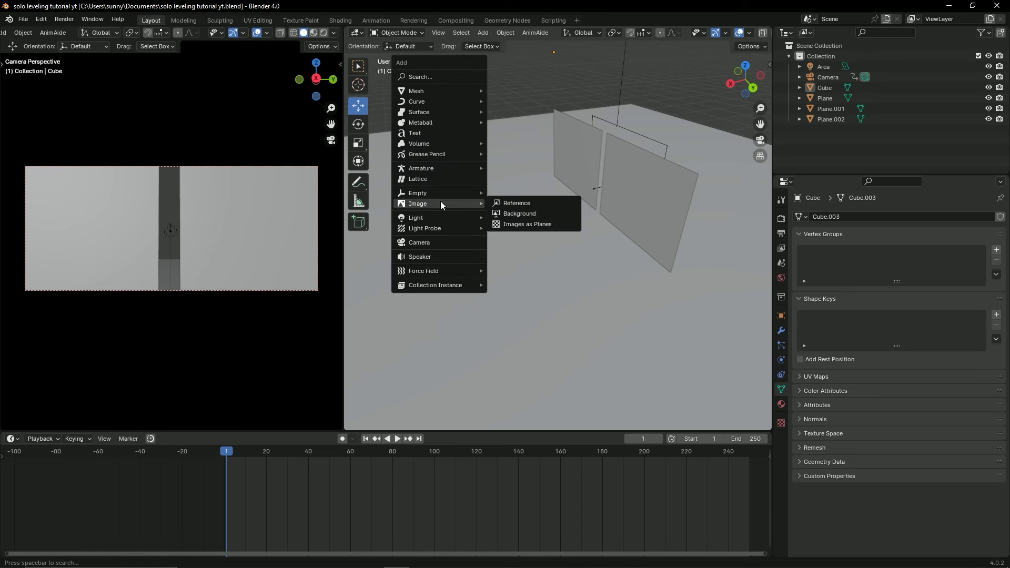
click(529, 223)
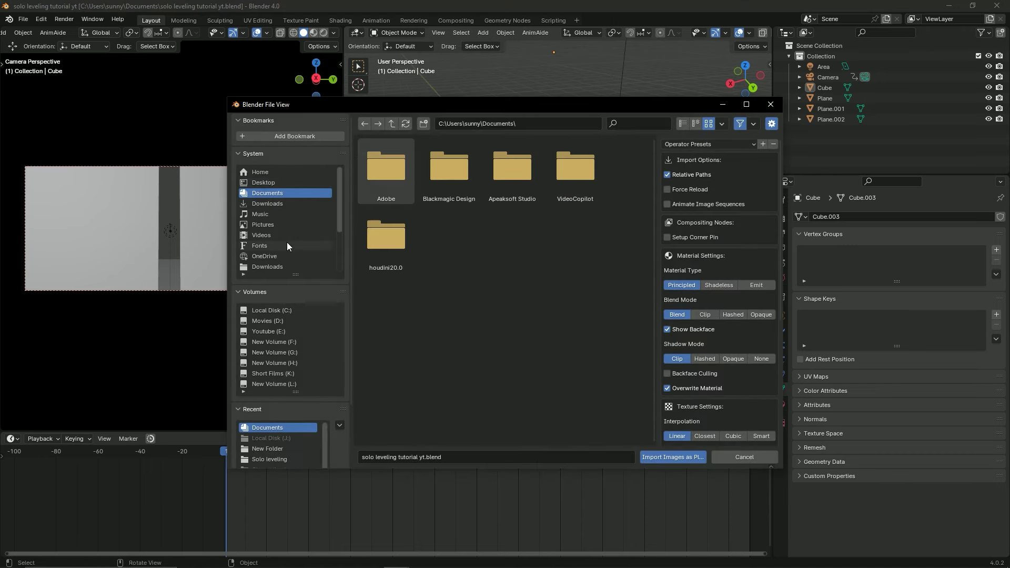
scroll(282, 237, down, 2)
scroll(280, 235, down, 1)
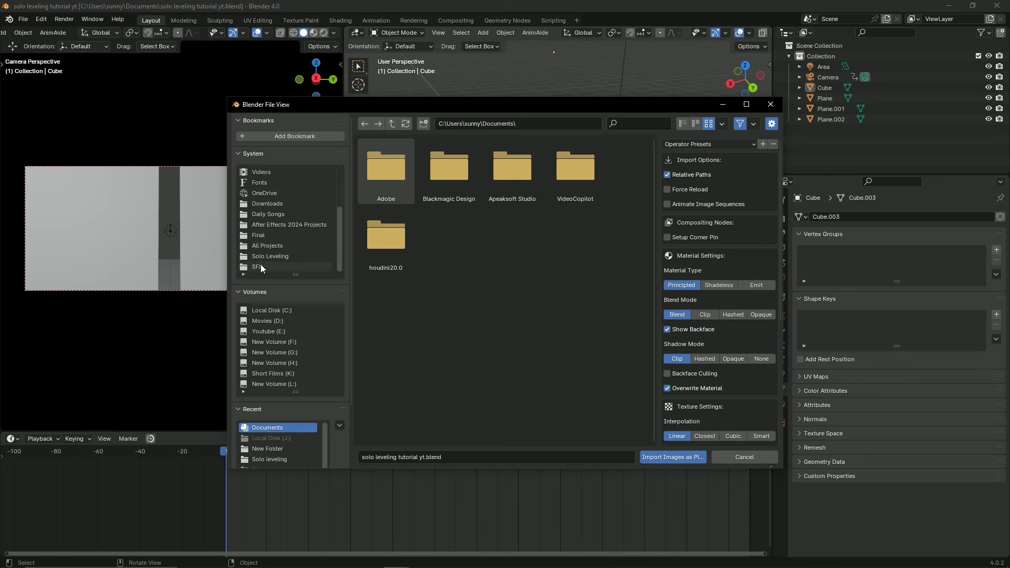
click(269, 256)
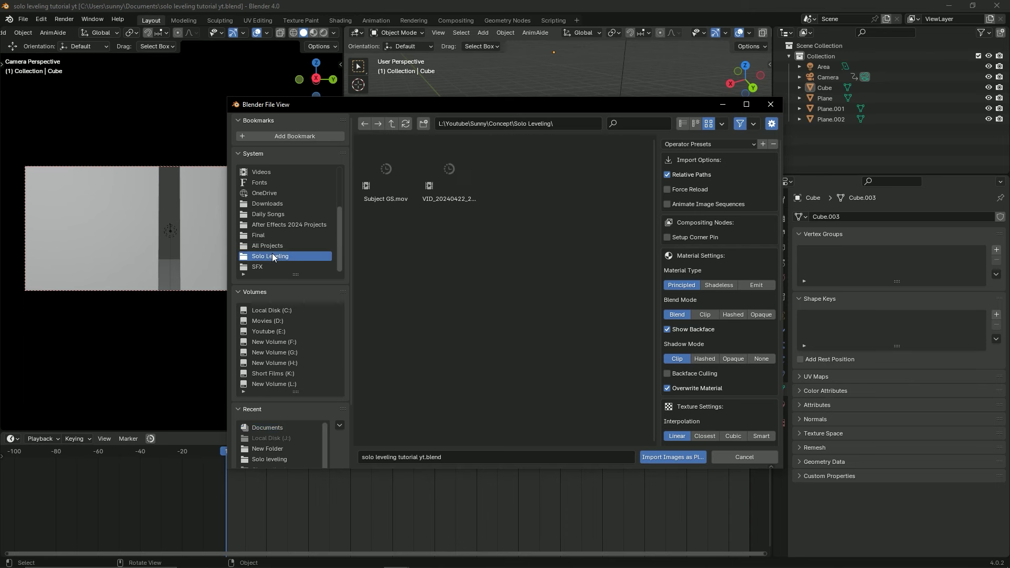
click(397, 179)
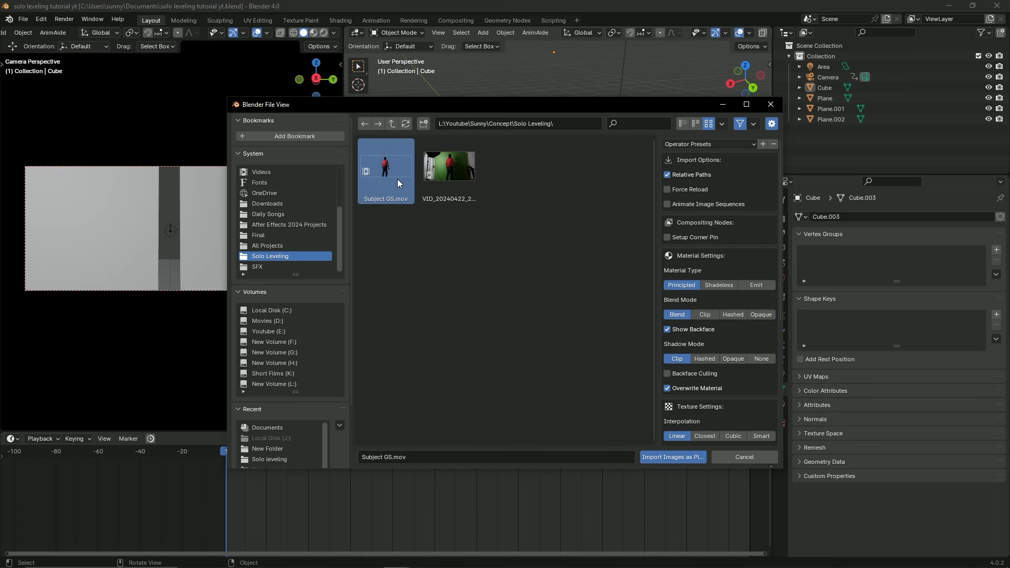
click(678, 458)
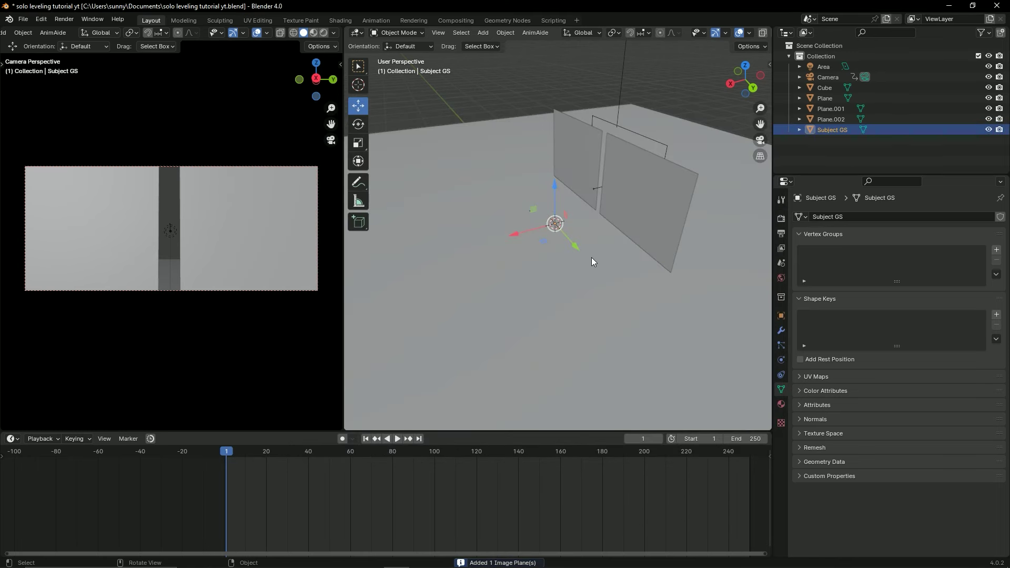
Scale the Subject GS plane down in several passes and save the file.
key(s)
click(661, 323)
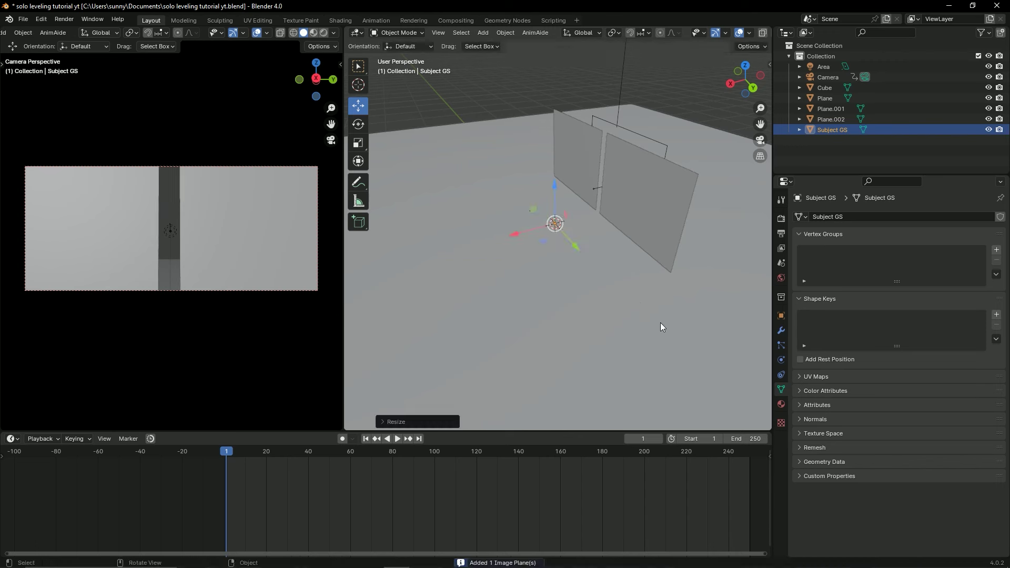
key(s)
click(680, 327)
key(s)
click(665, 311)
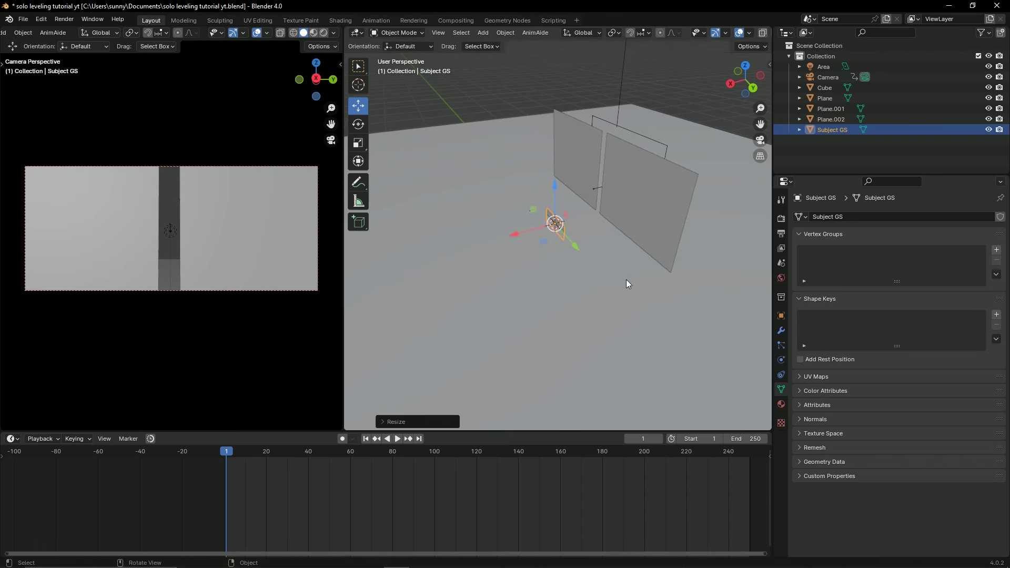
key(s)
click(657, 304)
key(ctrl+s)
Raise the Subject GS plane and preview the animation in rendered shading, ending at frame 1.
mouse_move(233, 454)
mouse_down()
mouse_move(411, 453)
mouse_move(397, 451)
mouse_up()
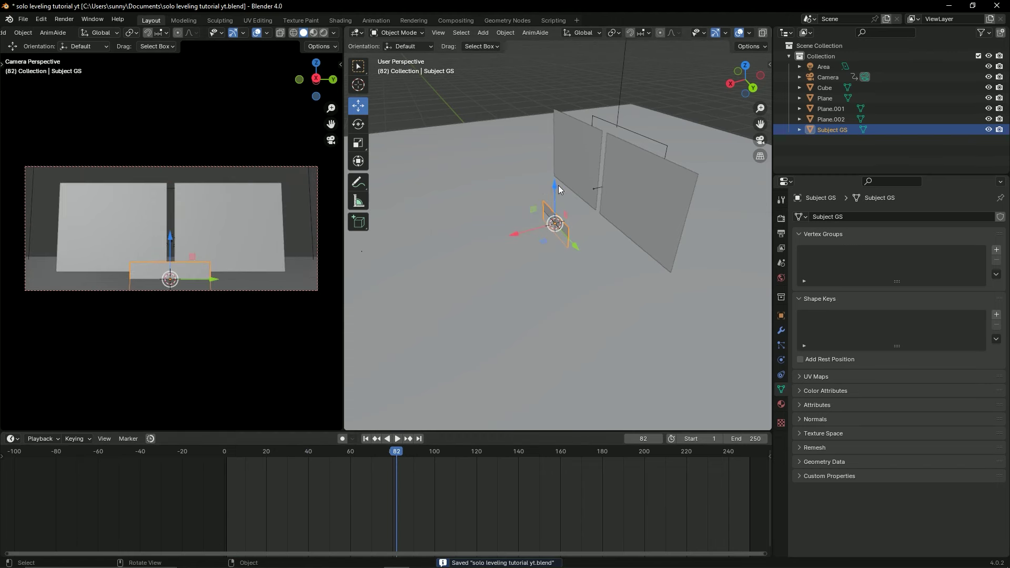
drag(559, 188, 559, 177)
click(324, 33)
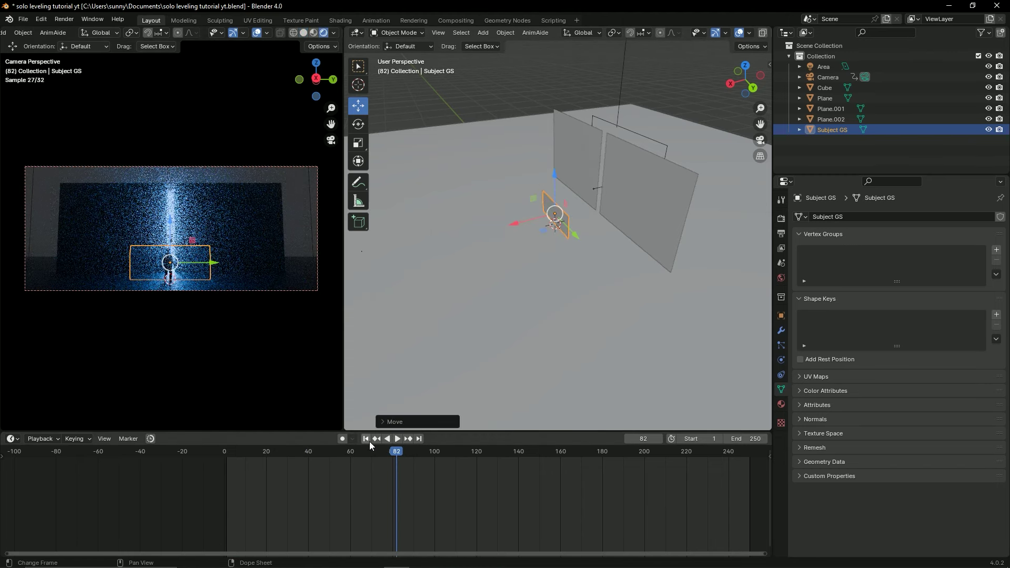
key(space)
drag(372, 450, 261, 454)
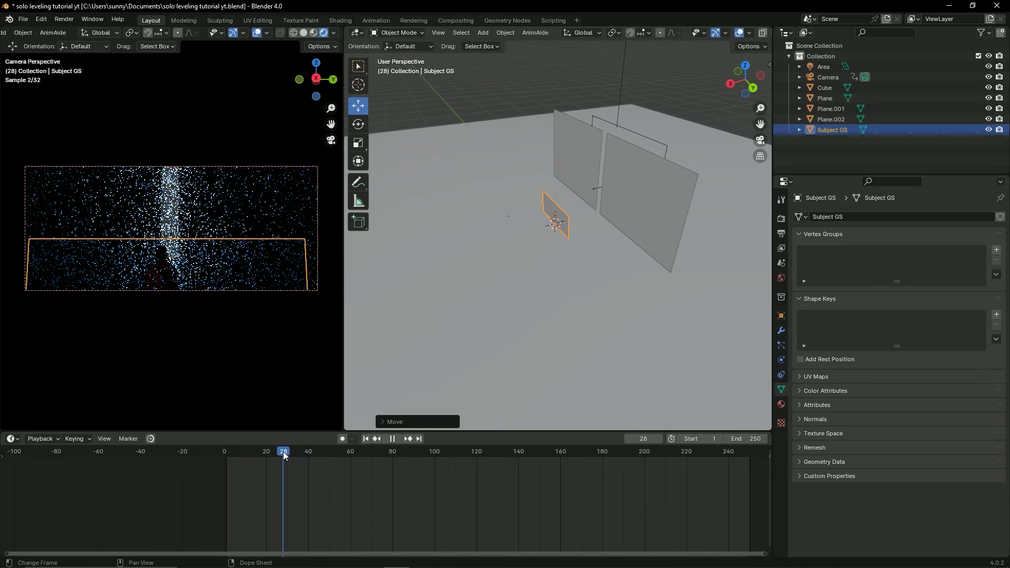
click(366, 440)
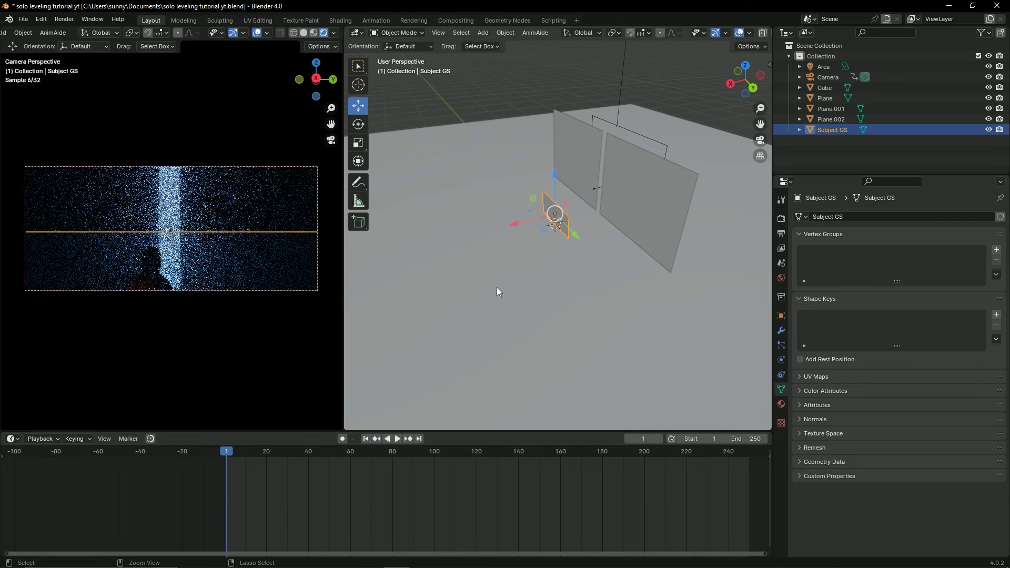
Slide Subject GS 47.22 m along X into the beam, check it from the back, and save.
key(ctrl+s)
drag(515, 223, 579, 224)
key(ctrl+KP_1)
key(KP_Decimal)
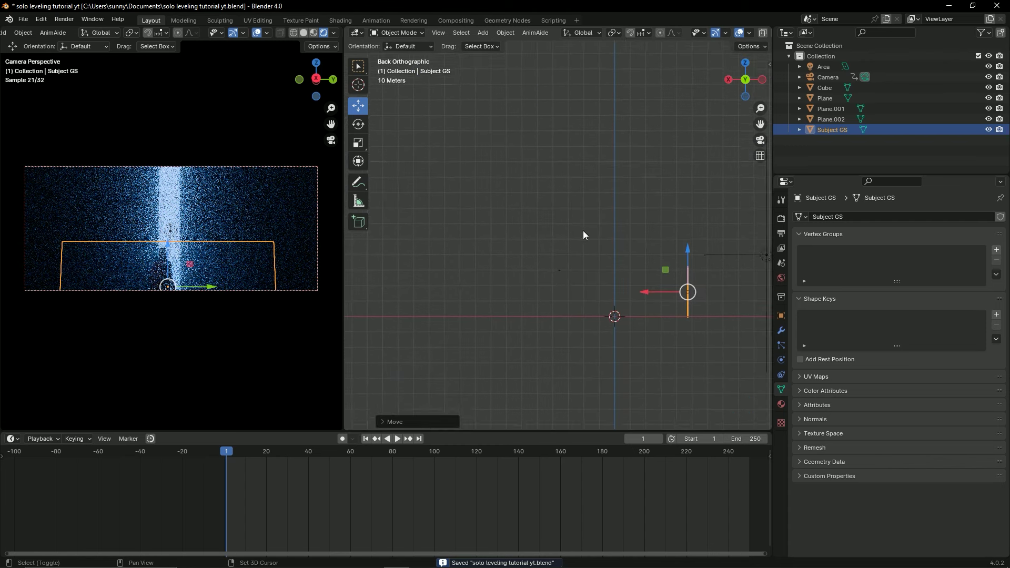
mouse_move(569, 238)
middle_down()
mouse_move(479, 241)
mouse_move(562, 268)
middle_up()
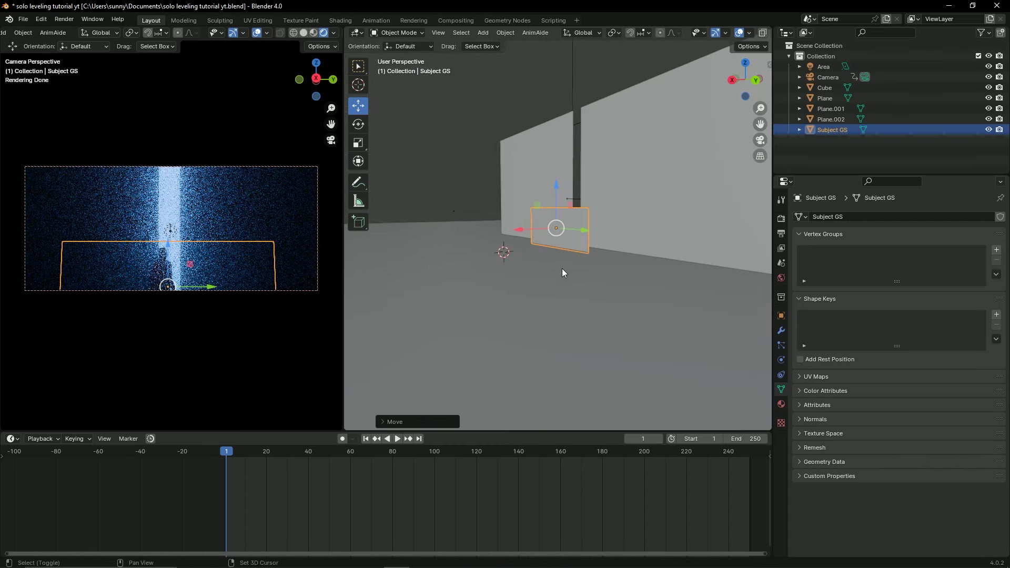
click(453, 211)
key(ctrl+s)
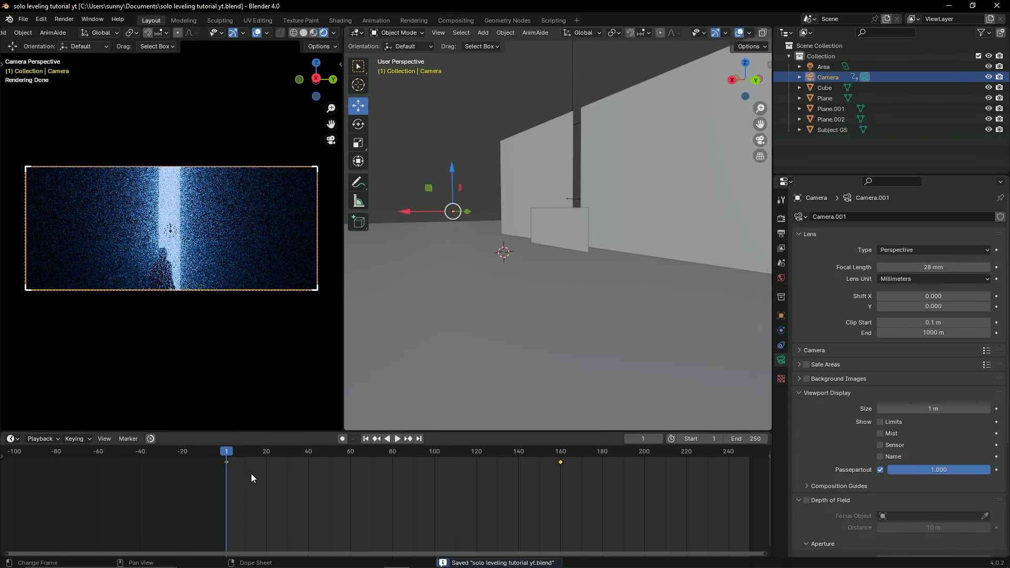
Delete the camera's keyframe near frame 160 and lower the camera vertically.
drag(202, 479, 579, 462)
key(Delete)
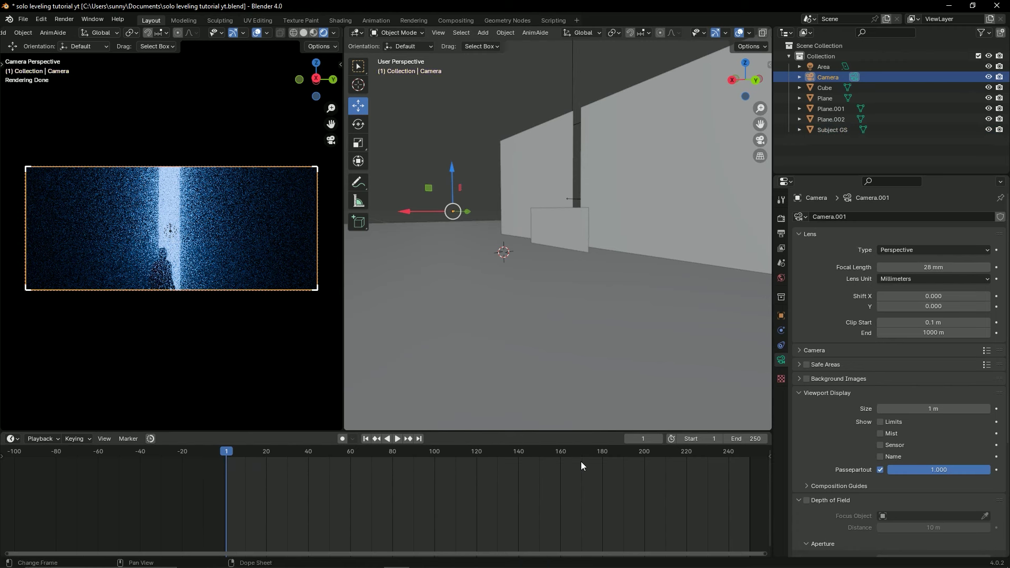
drag(453, 168, 466, 209)
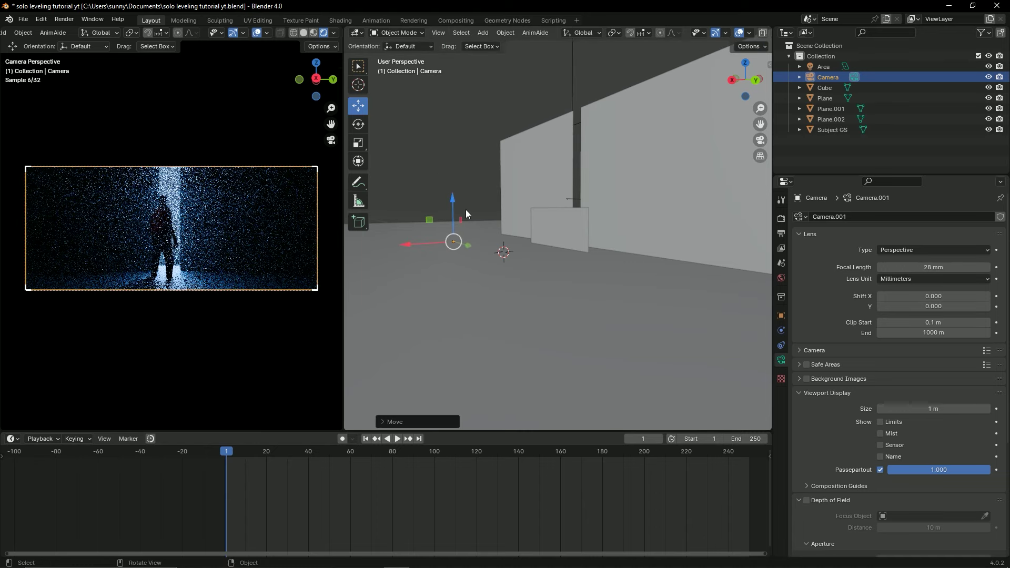
Return to frame 0 and slide the camera along Y in top view.
key(ctrl+KP_1)
key(Left)
shift+scroll(553, 289, down, 3)
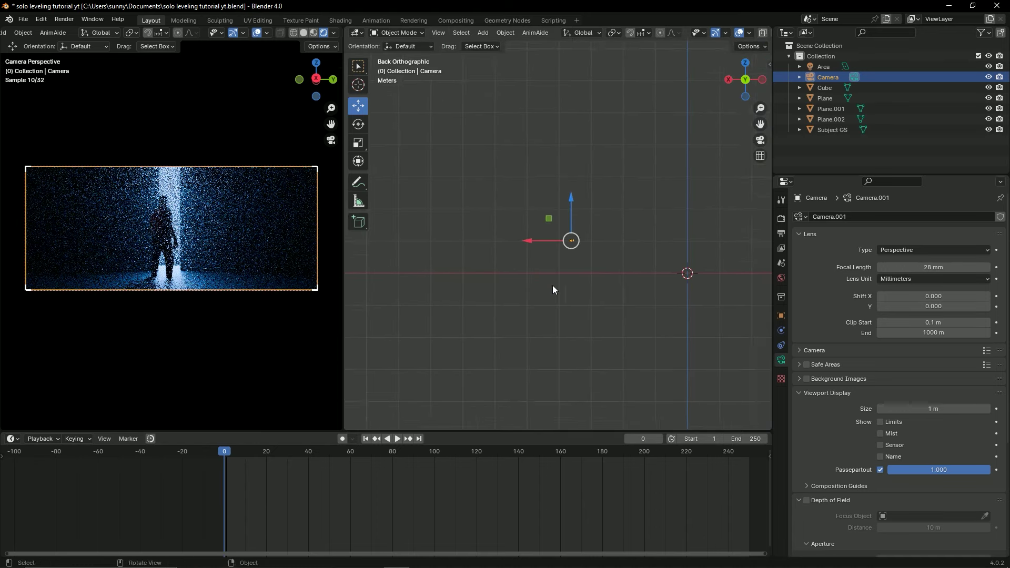
shift+middle_drag(552, 289, 508, 275)
scroll(481, 275, up, 2)
key(KP_7)
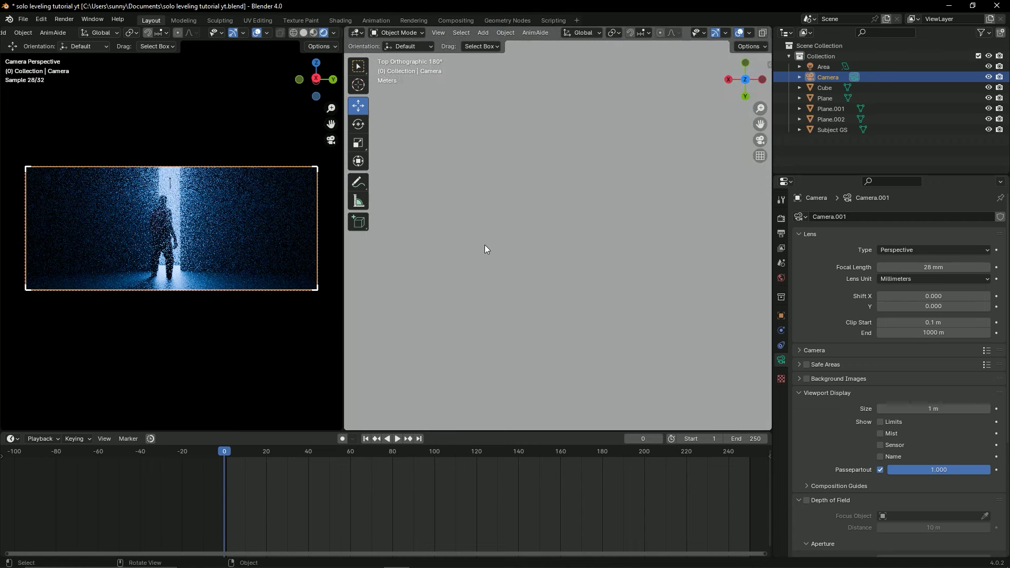
scroll(498, 219, down, 3)
scroll(516, 232, down, 1)
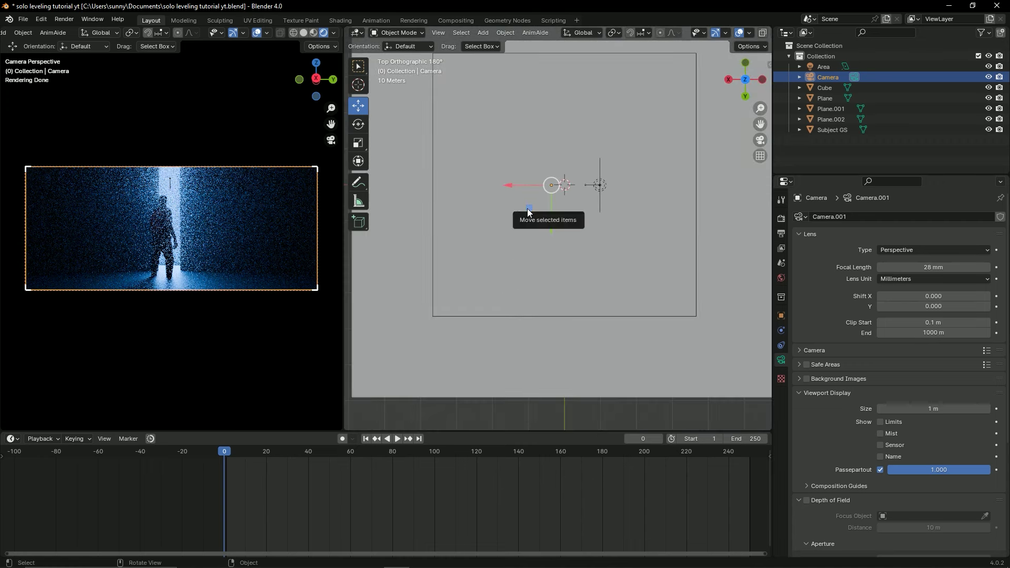
scroll(528, 208, down, 2)
mouse_move(531, 213)
middle_down()
mouse_move(588, 200)
mouse_move(605, 210)
mouse_move(537, 188)
mouse_move(557, 232)
mouse_move(554, 267)
middle_up()
key(g)
key(y)
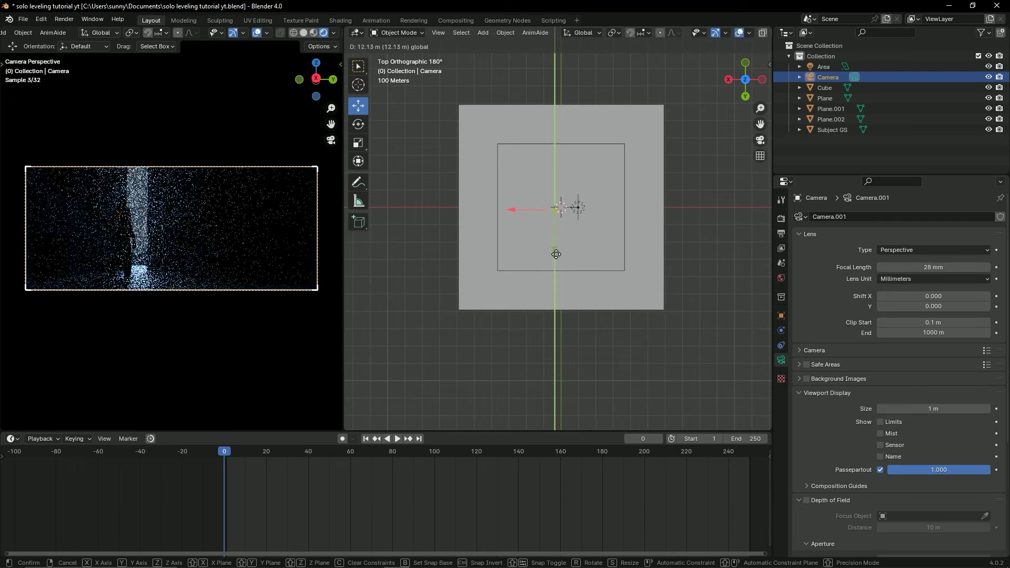
click(558, 255)
Tilt the camera slightly in back view so the figure sits in the beam.
scroll(560, 260, up, 5)
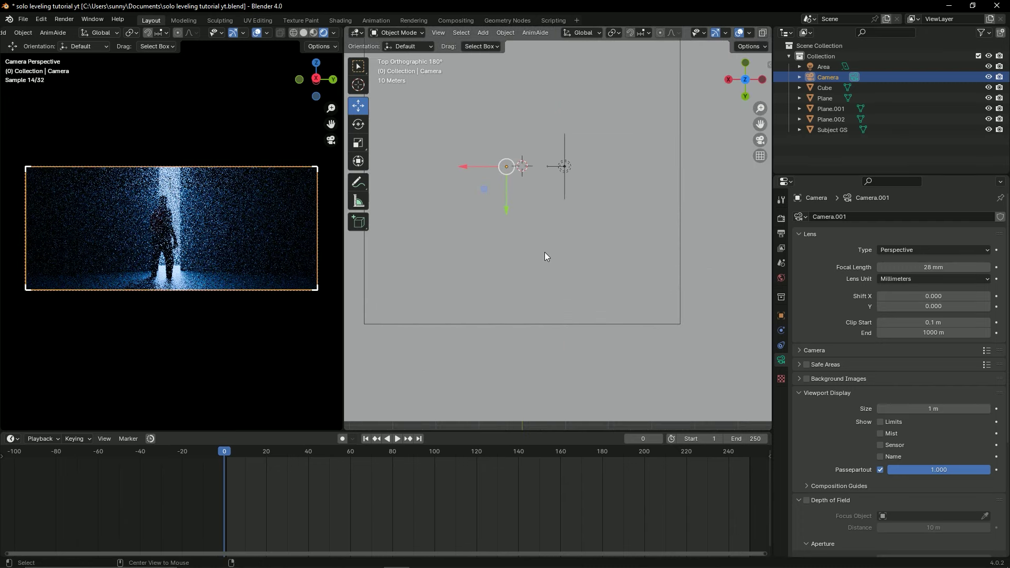
key(ctrl+KP_1)
key(r)
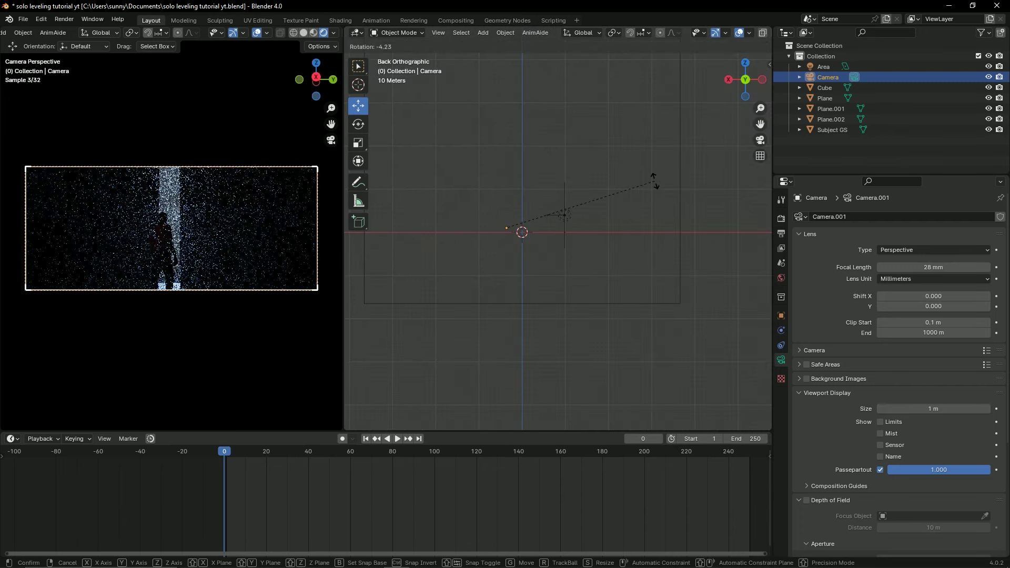
click(655, 186)
mouse_move(655, 187)
middle_down()
mouse_move(536, 247)
mouse_move(585, 261)
mouse_move(558, 318)
mouse_move(501, 304)
mouse_move(589, 229)
mouse_move(537, 315)
mouse_move(516, 323)
middle_up()
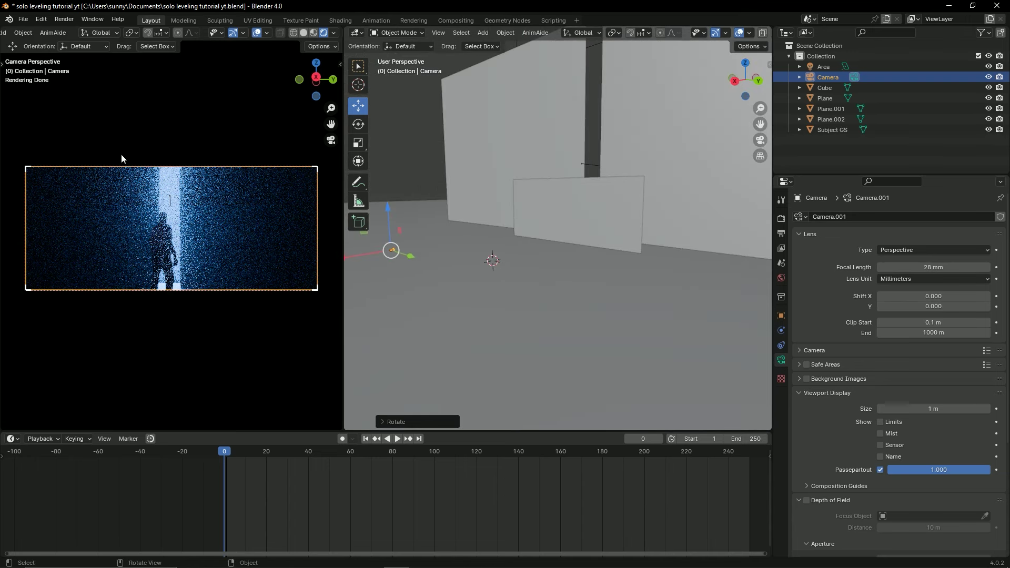
Push the Subject GS plane about 1.673 m along Y with the gizmo arrow.
click(635, 211)
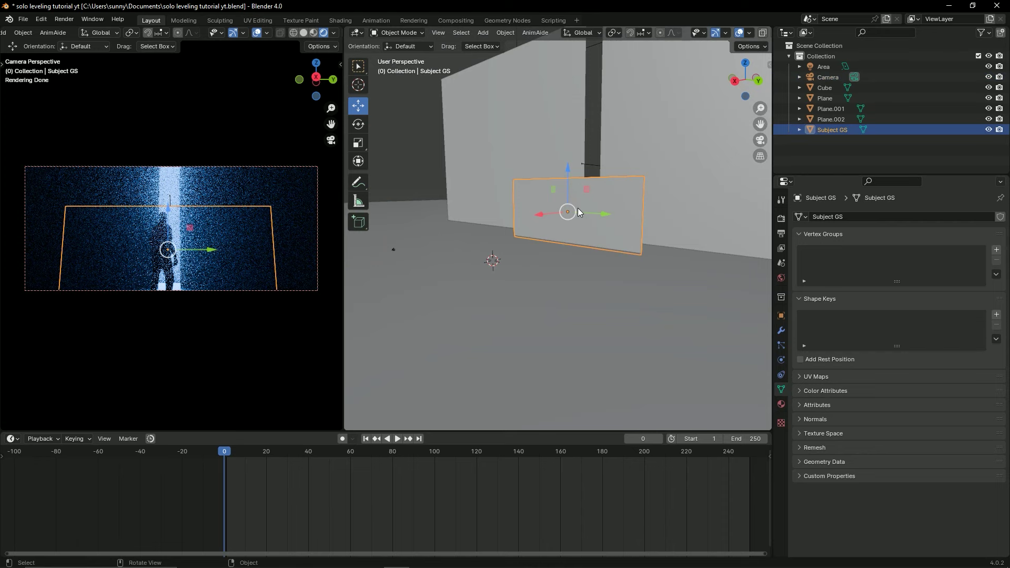
drag(598, 214, 610, 214)
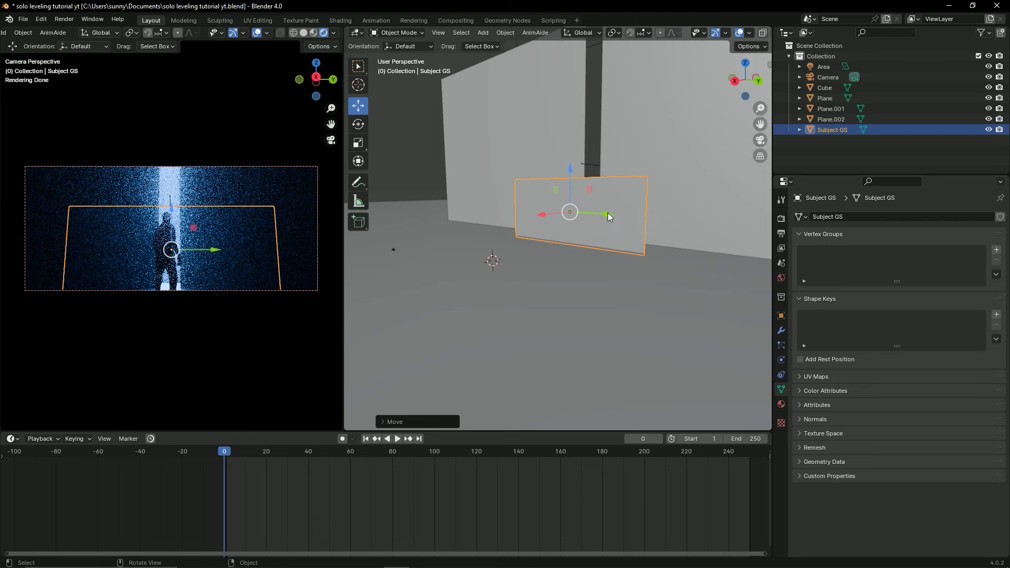
drag(608, 213, 612, 219)
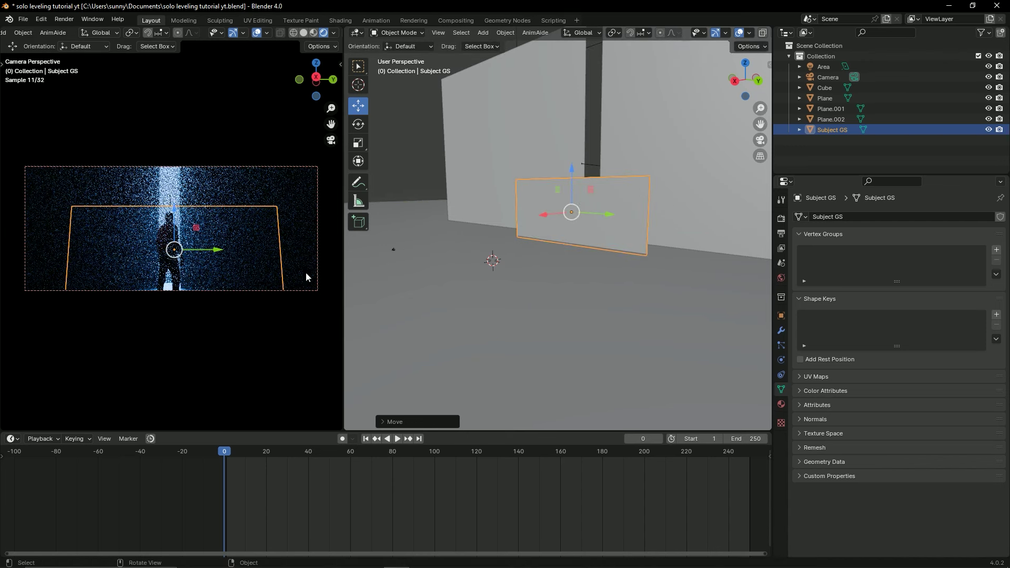
middle_drag(509, 166, 564, 255)
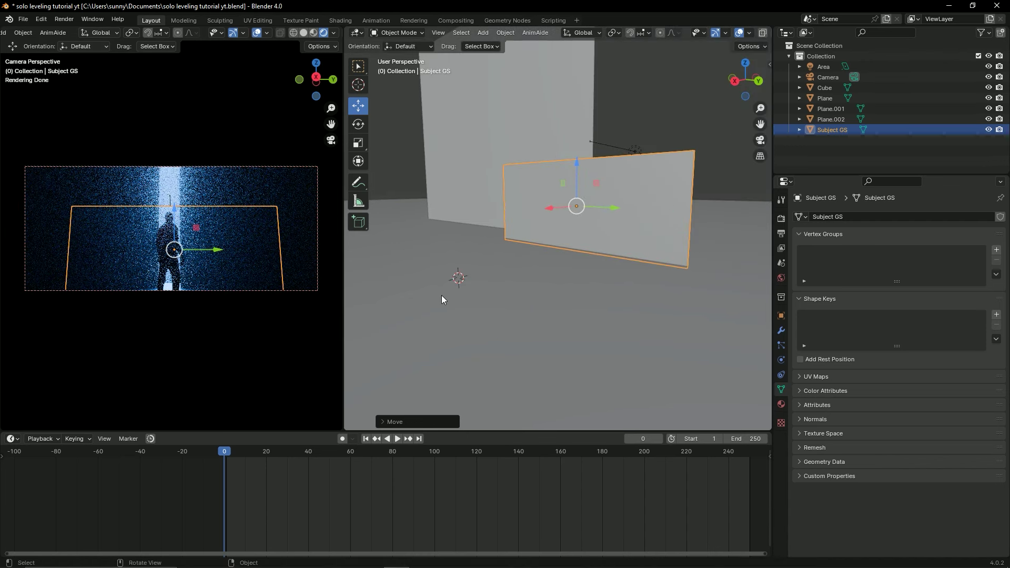
Preview the animation, stopping at frame 73, and save the file.
key(space)
key(ctrl+s)
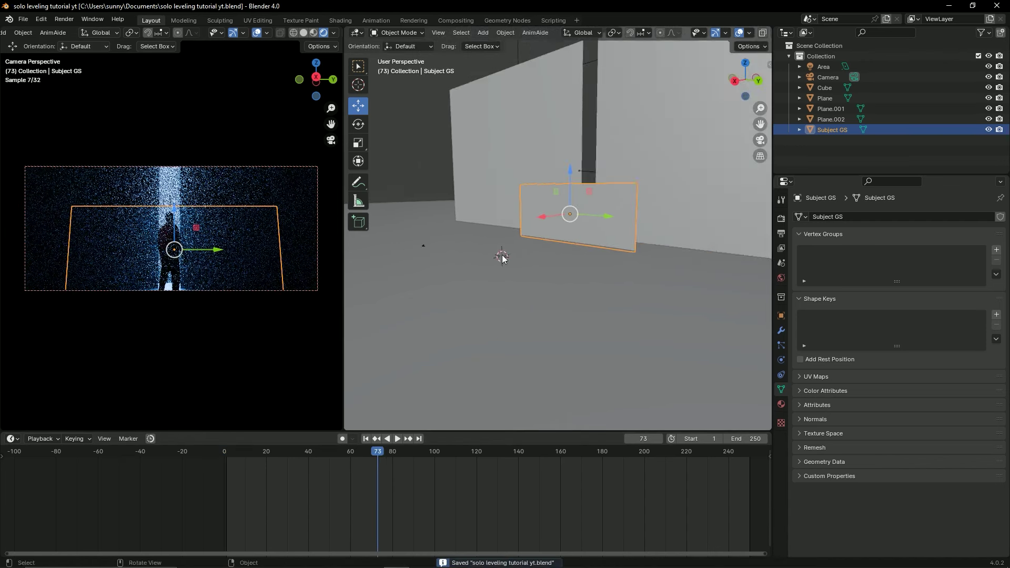
middle_drag(462, 287, 483, 276)
key(space)
middle_drag(430, 243, 431, 257)
click(430, 258)
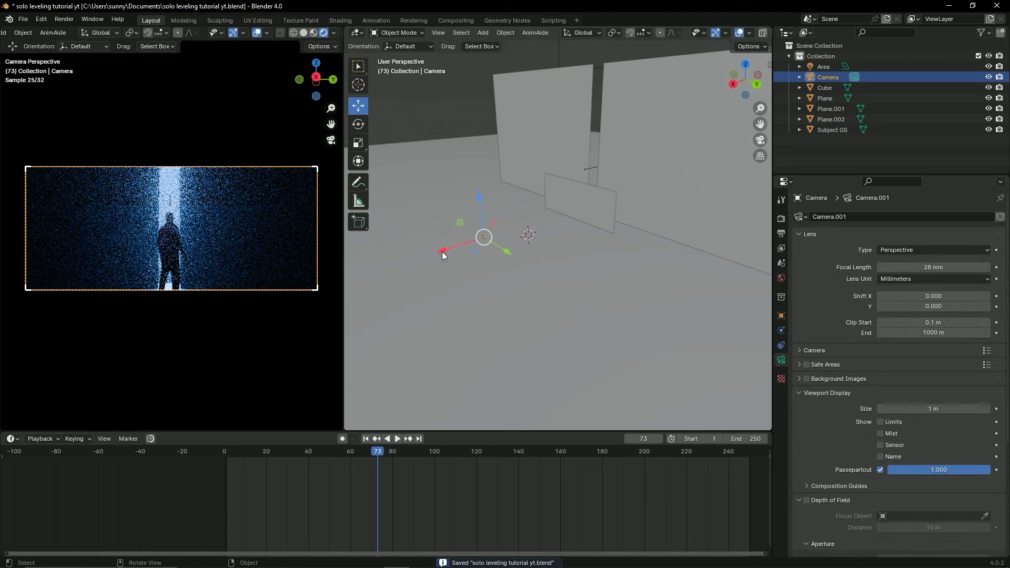
Try moving the camera along X and Subject GS along Y, cancel both, and save.
mouse_move(442, 256)
mouse_down()
mouse_move(380, 267)
mouse_move(732, 286)
mouse_up()
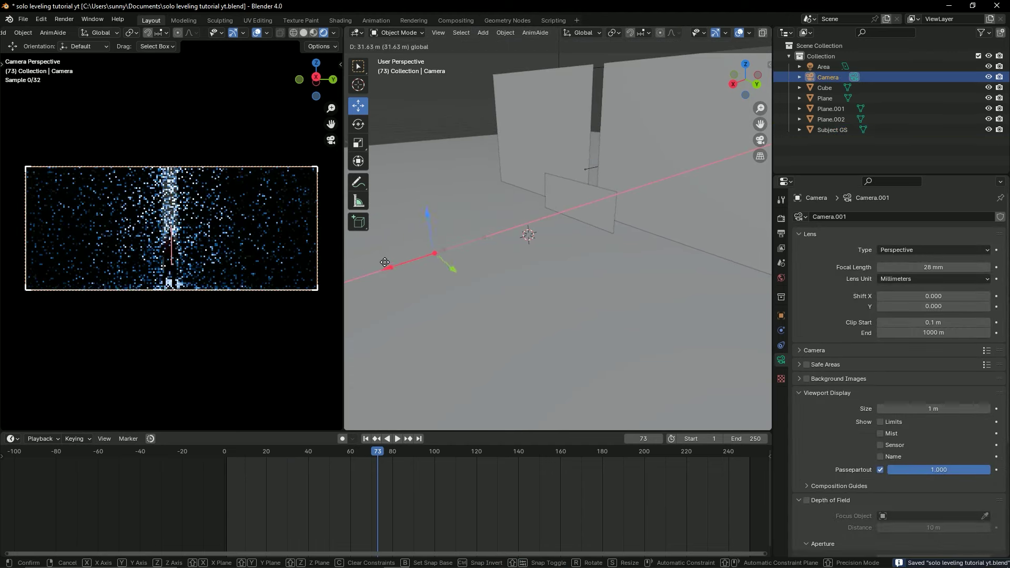
right_click(732, 287)
key(ctrl+s)
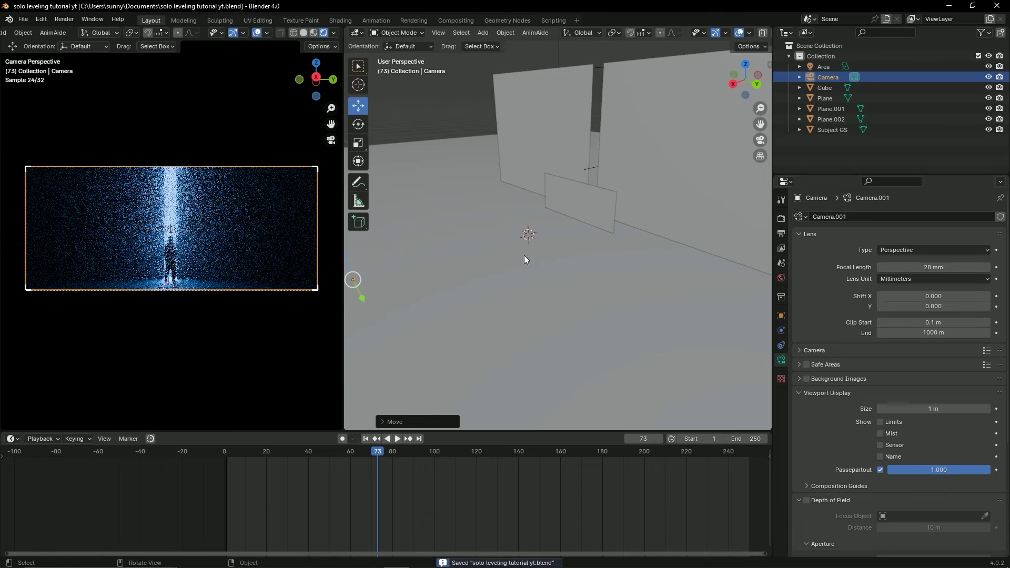
click(581, 193)
drag(611, 212, 609, 211)
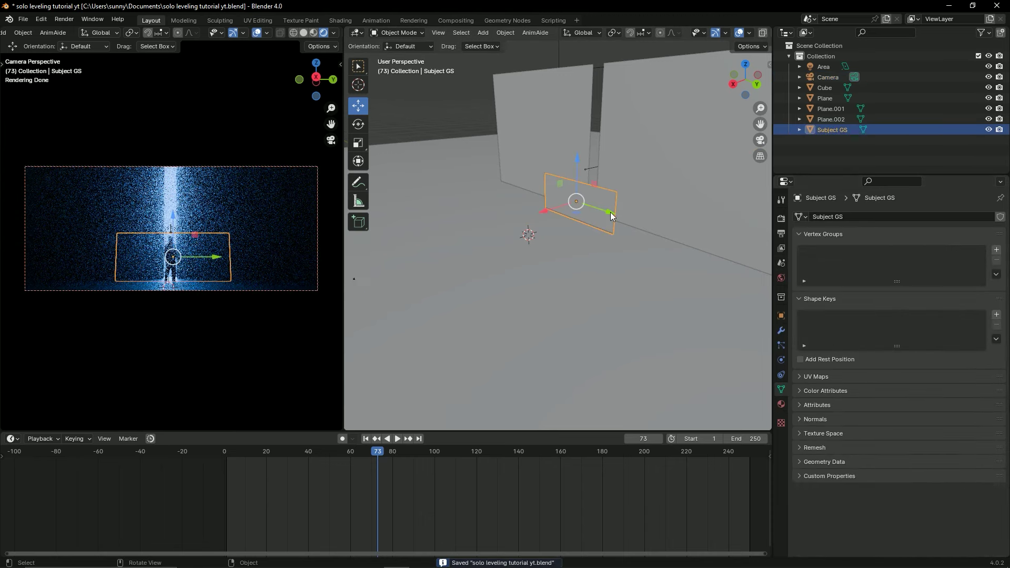
click(609, 211)
click(525, 279)
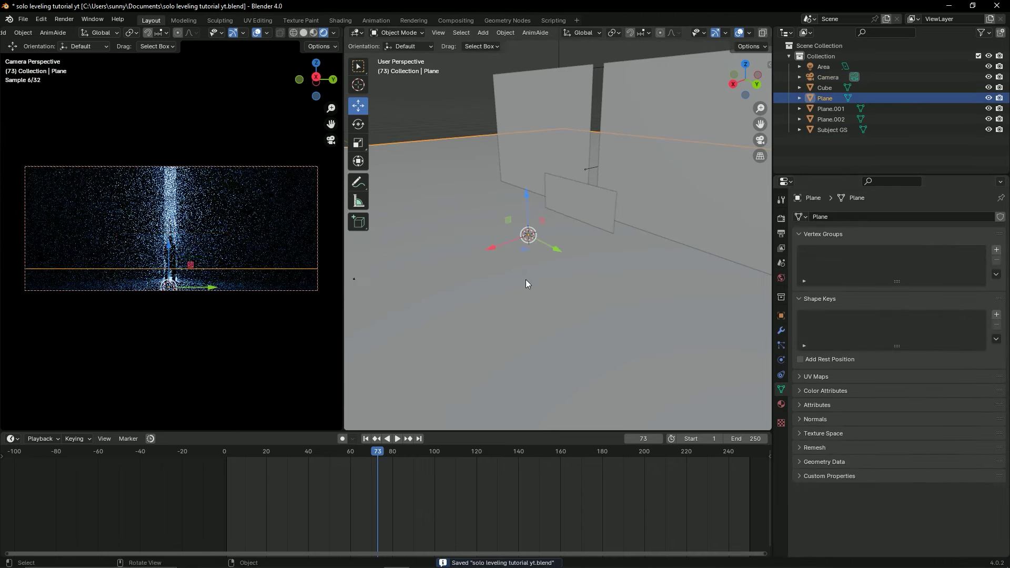
key(ctrl+s)
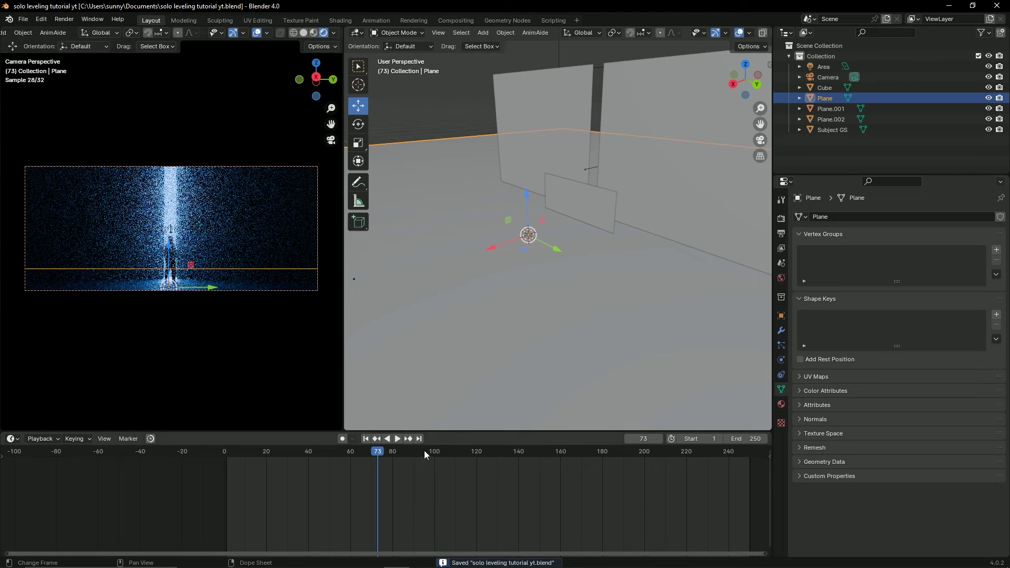
Jump to frame 125 and test a sideways camera slide against the beam.
mouse_move(424, 450)
mouse_down()
mouse_move(519, 456)
mouse_move(481, 450)
mouse_up()
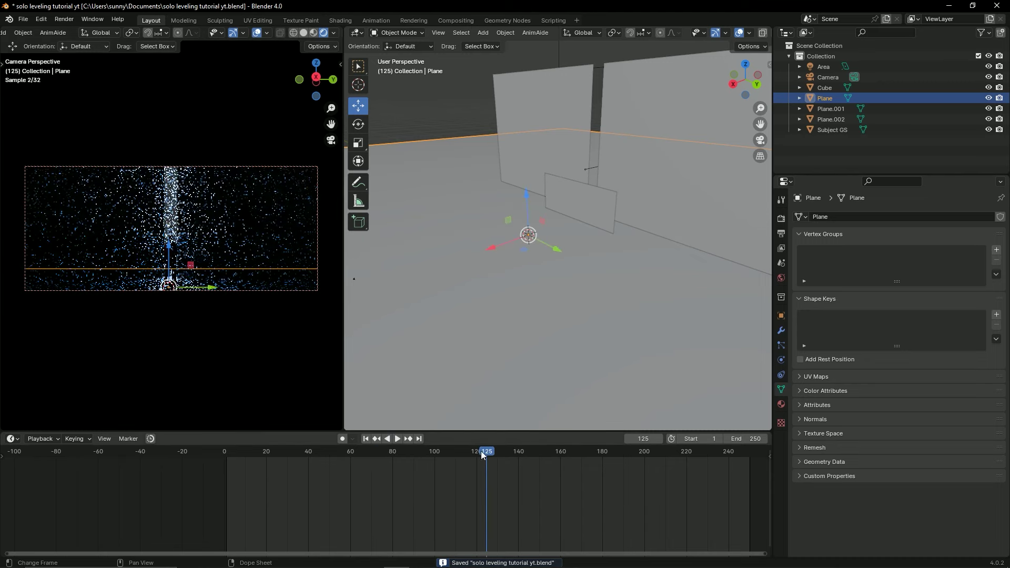
scroll(416, 271, down, 2)
click(431, 261)
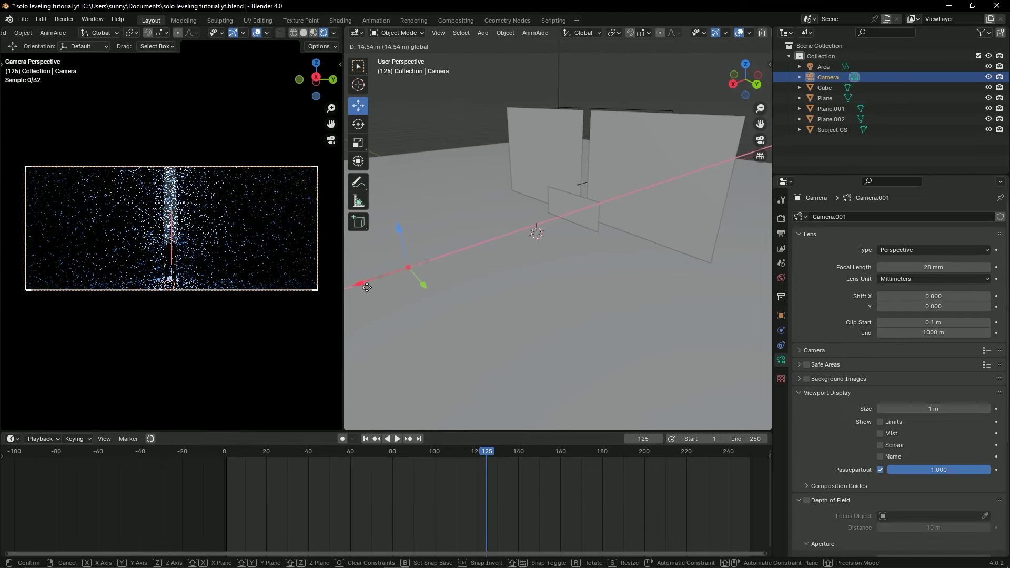
drag(396, 279, 519, 295)
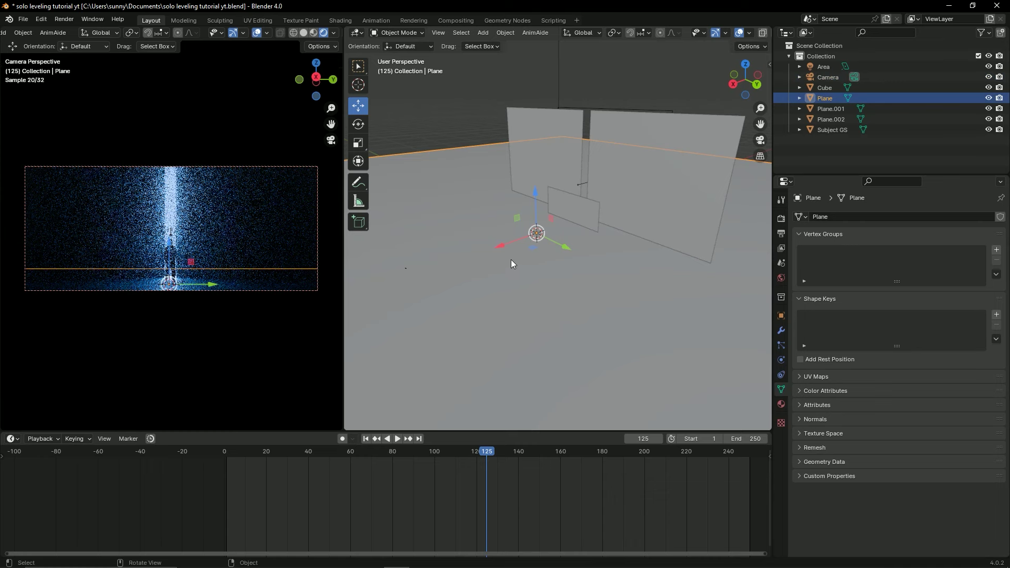
middle_drag(510, 260, 476, 336)
Enlarge the bottom area and turn it into the Shader Editor showing the floor material.
drag(444, 432, 445, 330)
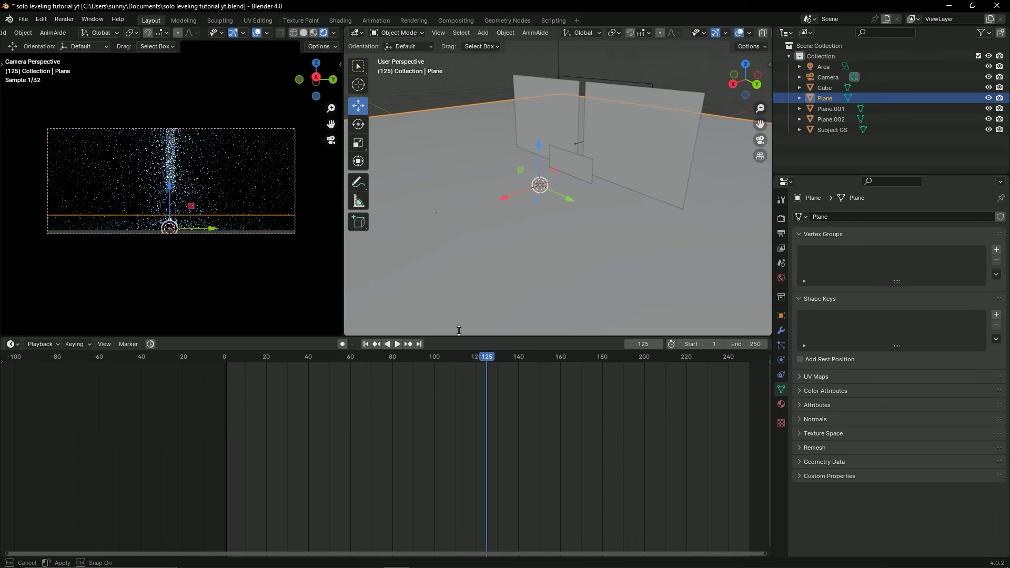
click(13, 337)
click(52, 440)
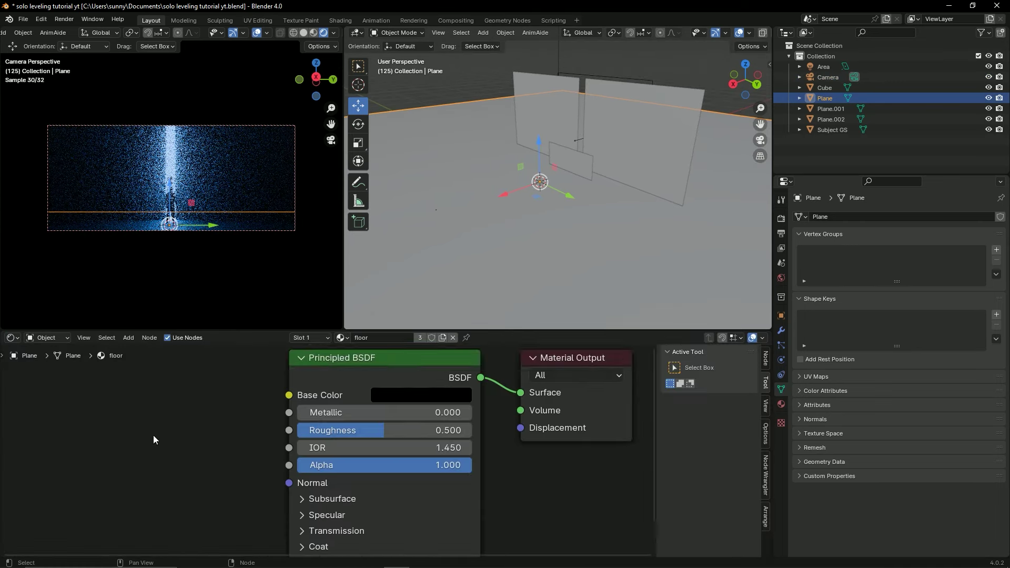
scroll(315, 432, up, 2)
scroll(508, 430, up, 2)
scroll(532, 416, up, 1)
Set the floor Principled BSDF Roughness to 0.000, deselect, and save.
drag(532, 416, 287, 393)
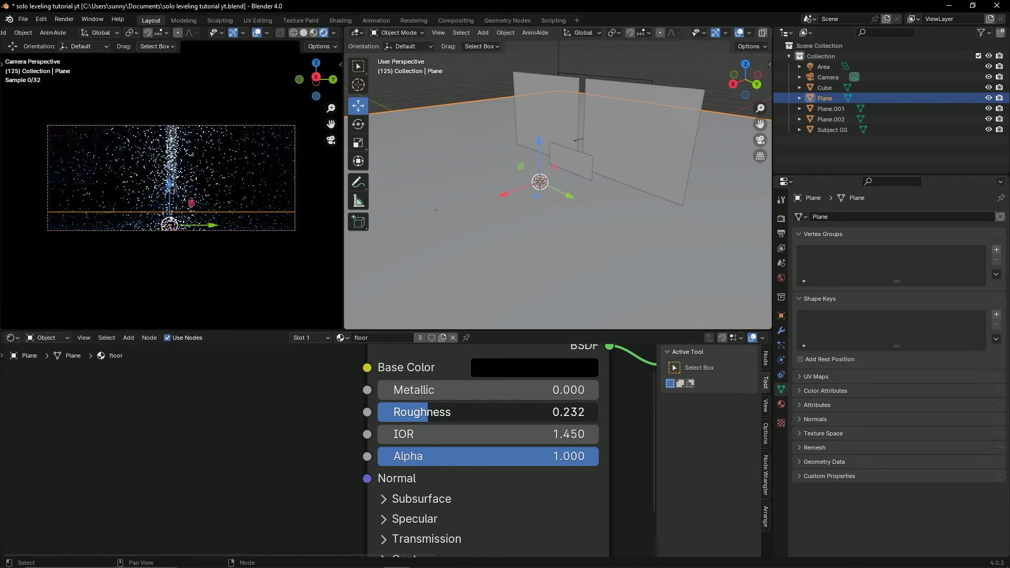
mouse_move(482, 421)
mouse_down()
mouse_move(398, 413)
mouse_move(598, 412)
mouse_up()
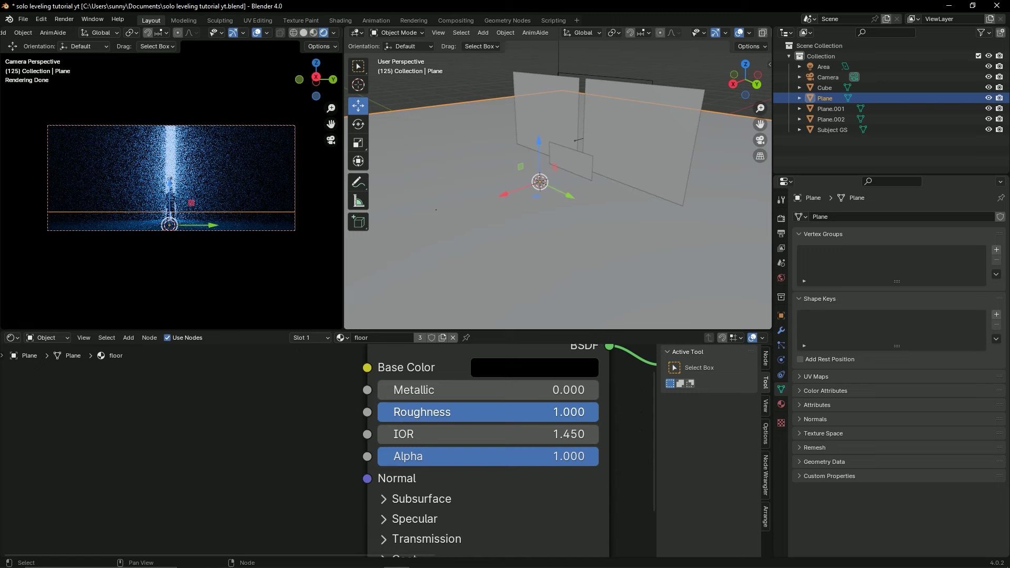
drag(599, 412, 379, 412)
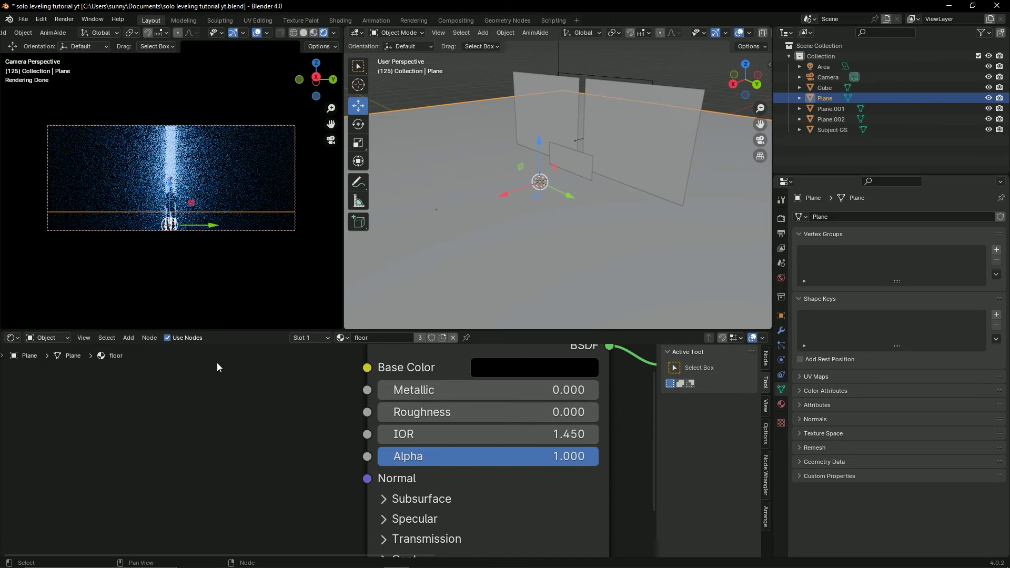
click(463, 86)
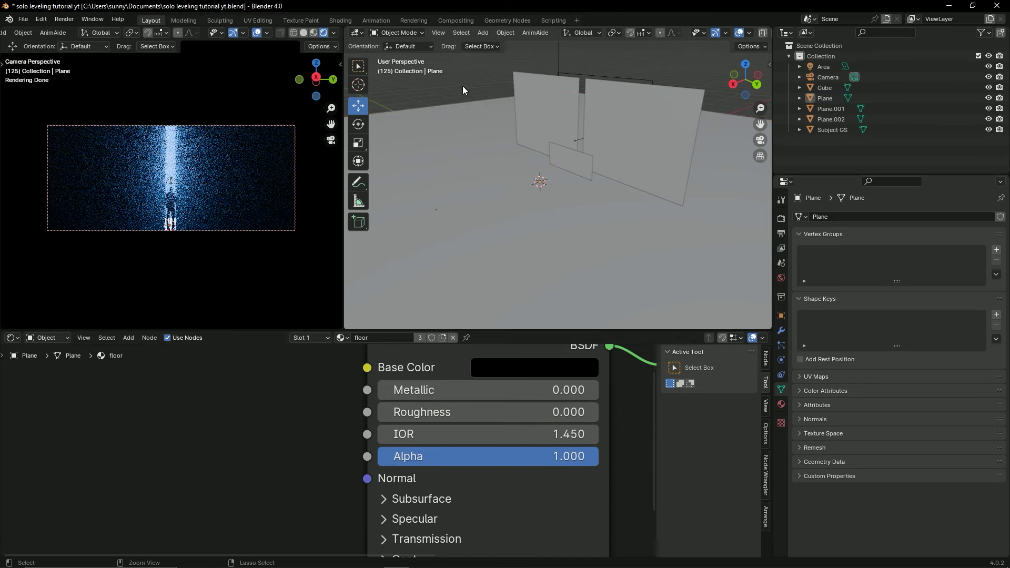
key(ctrl+s)
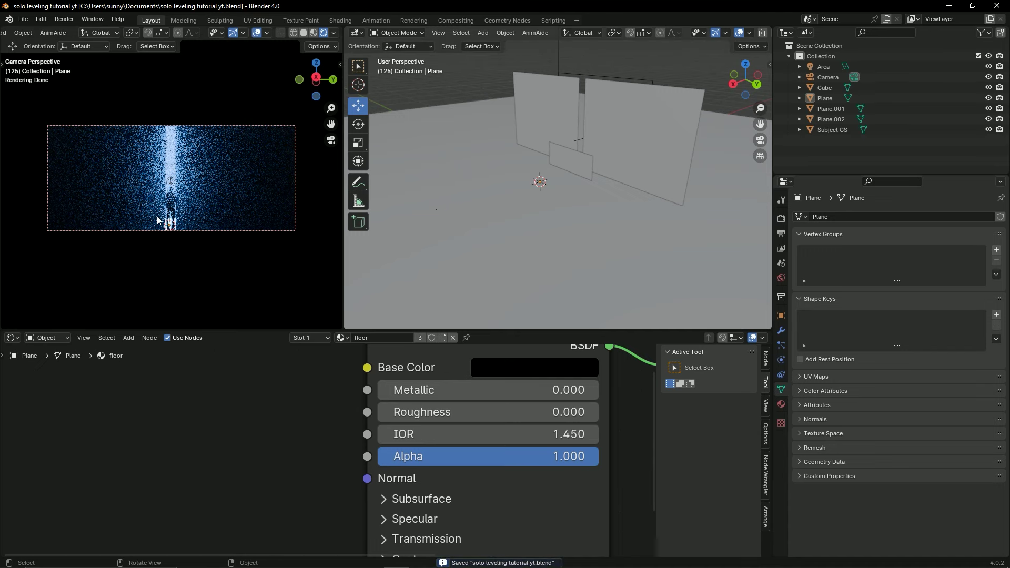
Move the camera along X, adjust it vertically, and save the scene.
click(436, 218)
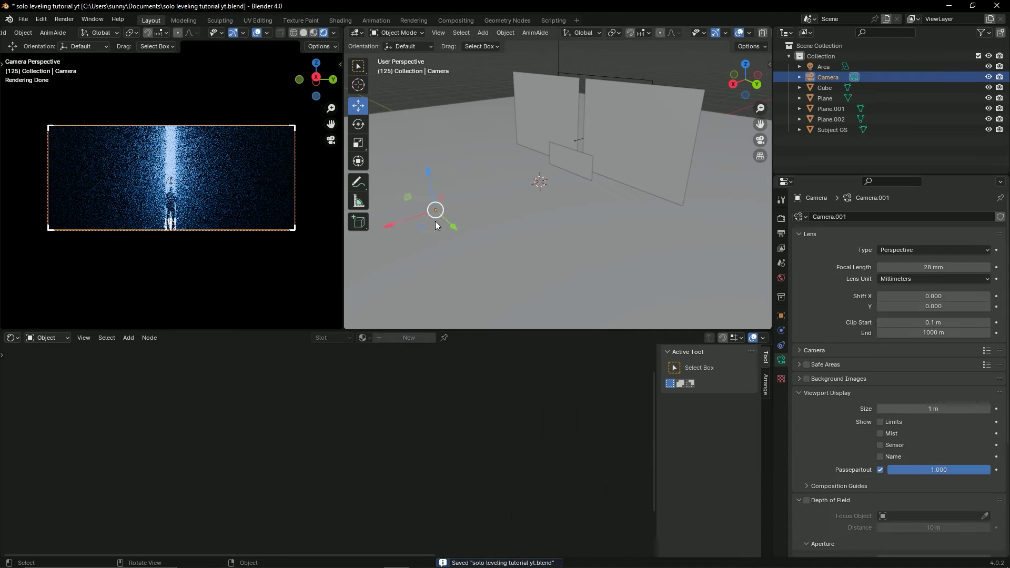
key(g)
key(x)
click(480, 162)
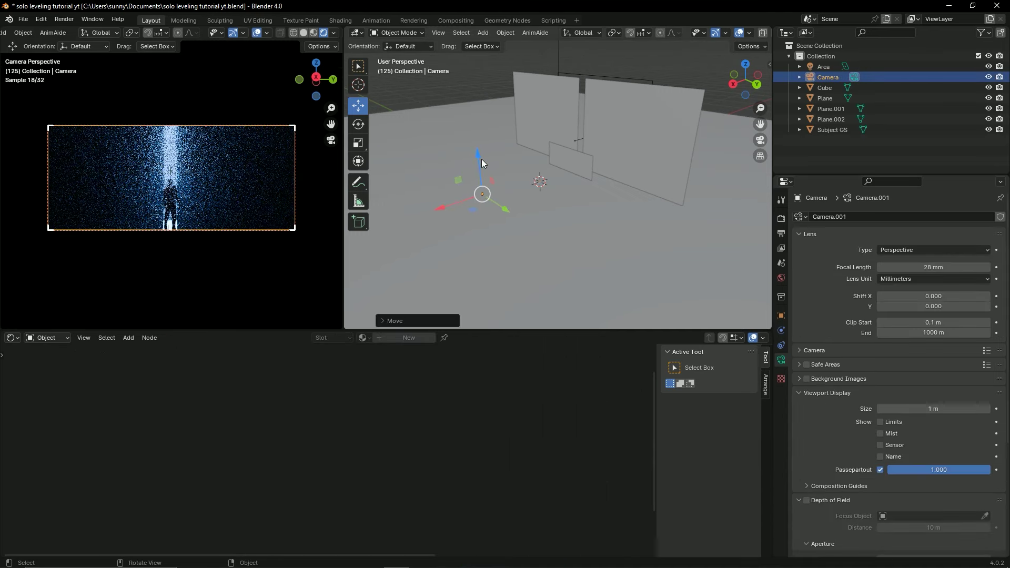
drag(481, 159, 481, 160)
key(ctrl+s)
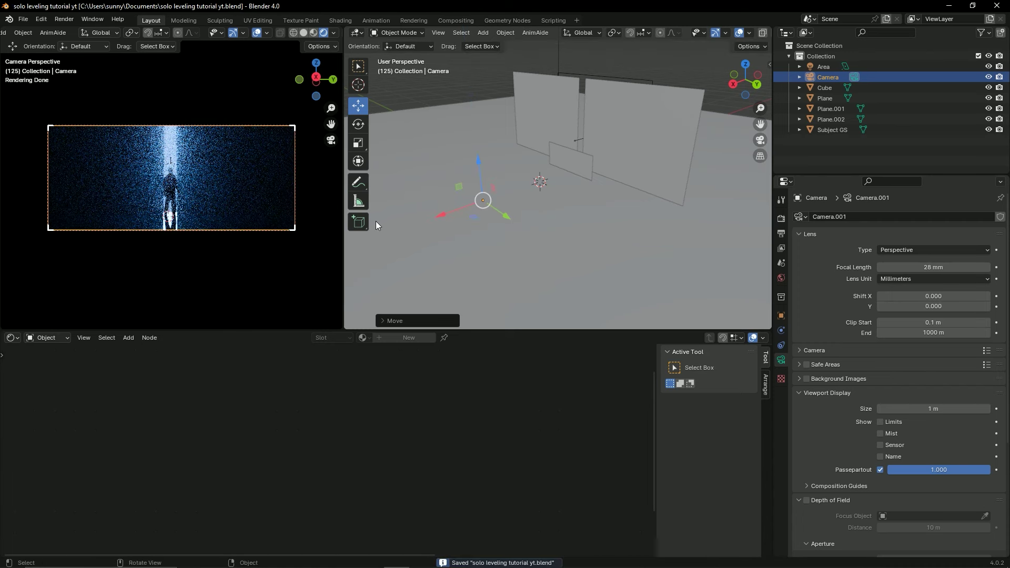
Widen the camera preview, nudge the camera along Y, and save again.
drag(343, 182, 533, 194)
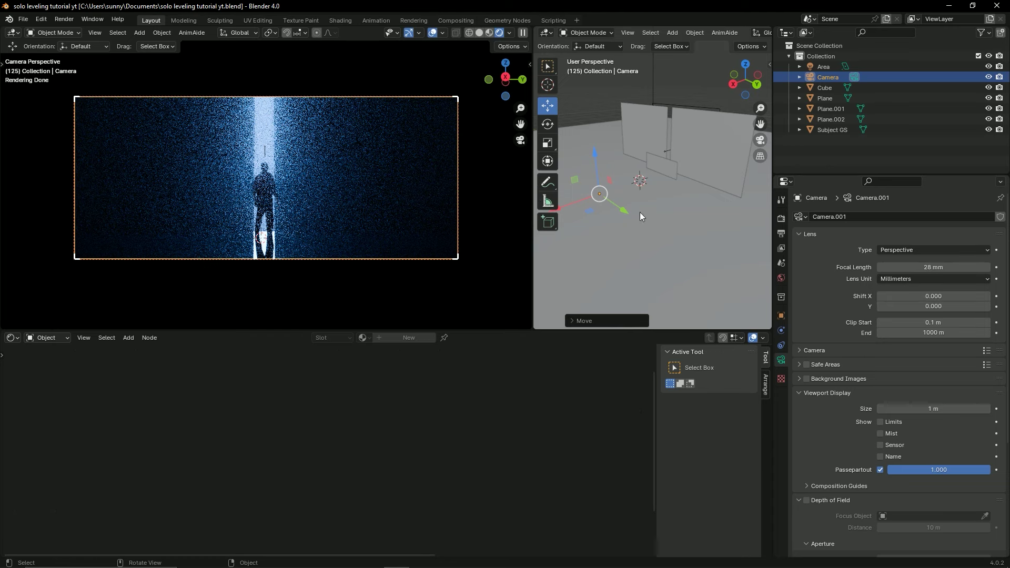
drag(626, 210, 627, 213)
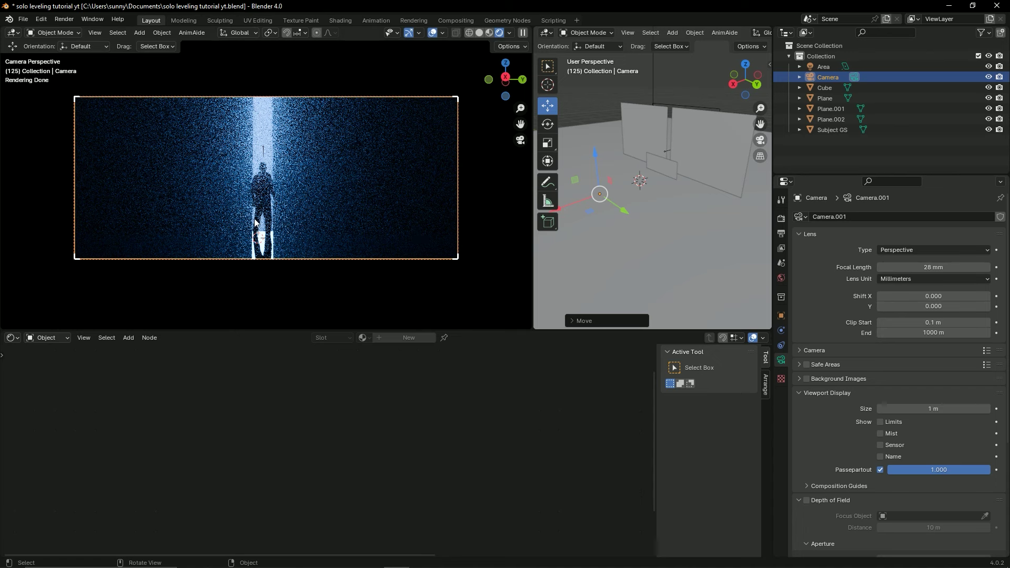
key(ctrl+s)
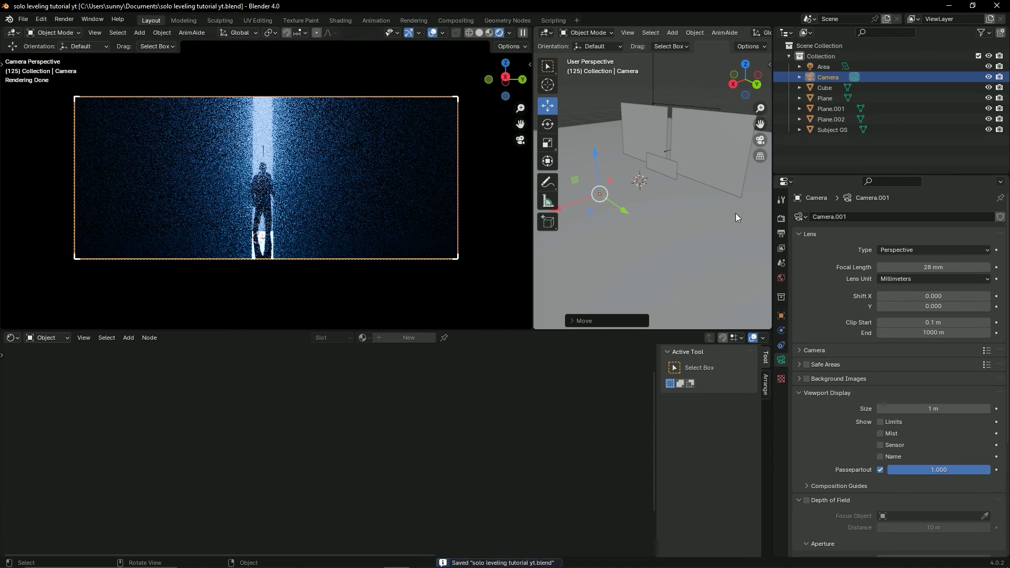
Review Render sampling, then the Output settings: 1920×812, 29.97 fps, PNG RGBA.
click(782, 219)
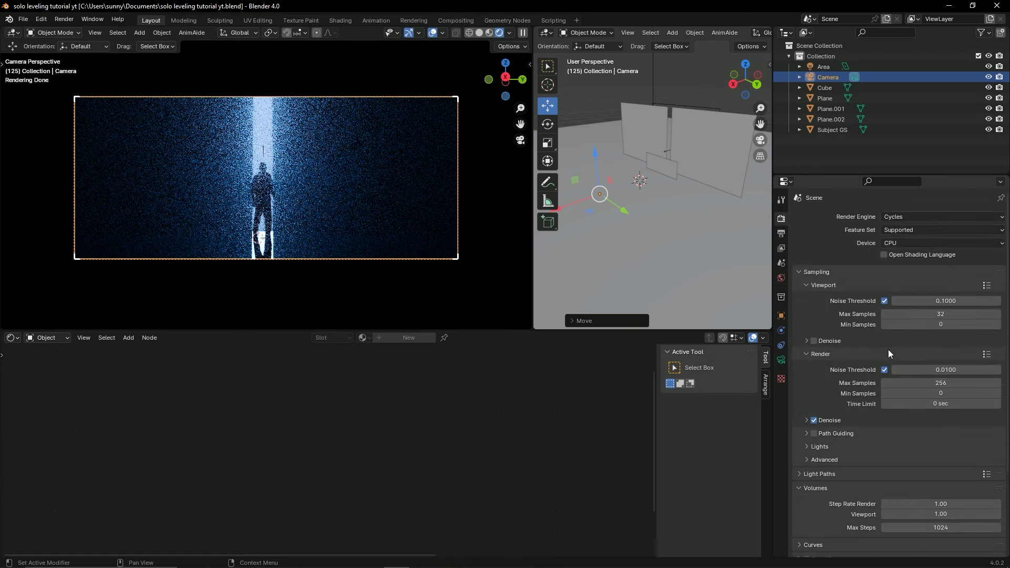
scroll(868, 358, down, 5)
scroll(857, 367, up, 3)
scroll(852, 351, up, 1)
click(781, 234)
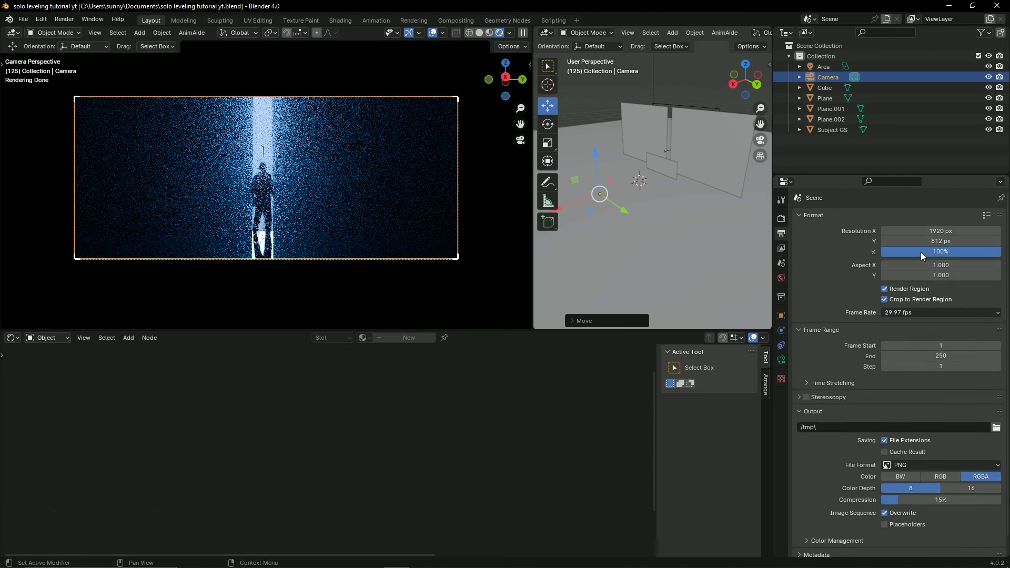
scroll(849, 275, down, 1)
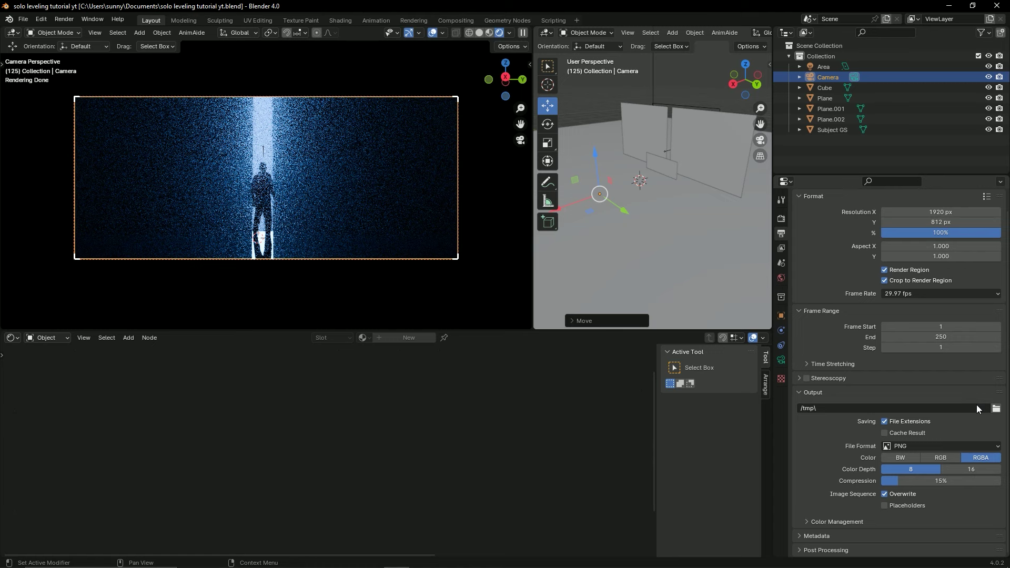
Point the render output to a newly created C:\New Folder\ directory.
click(996, 409)
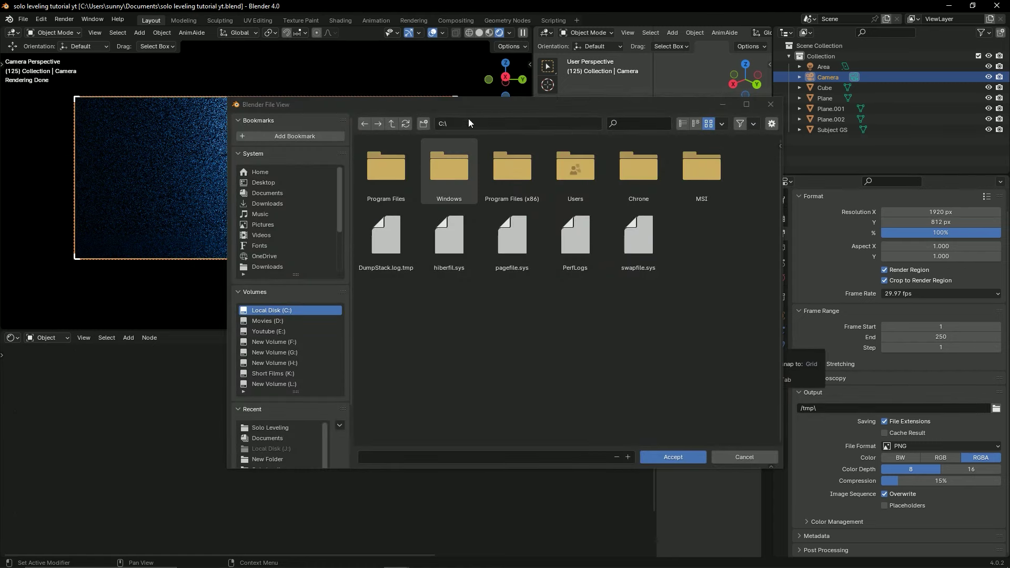
drag(471, 104, 404, 70)
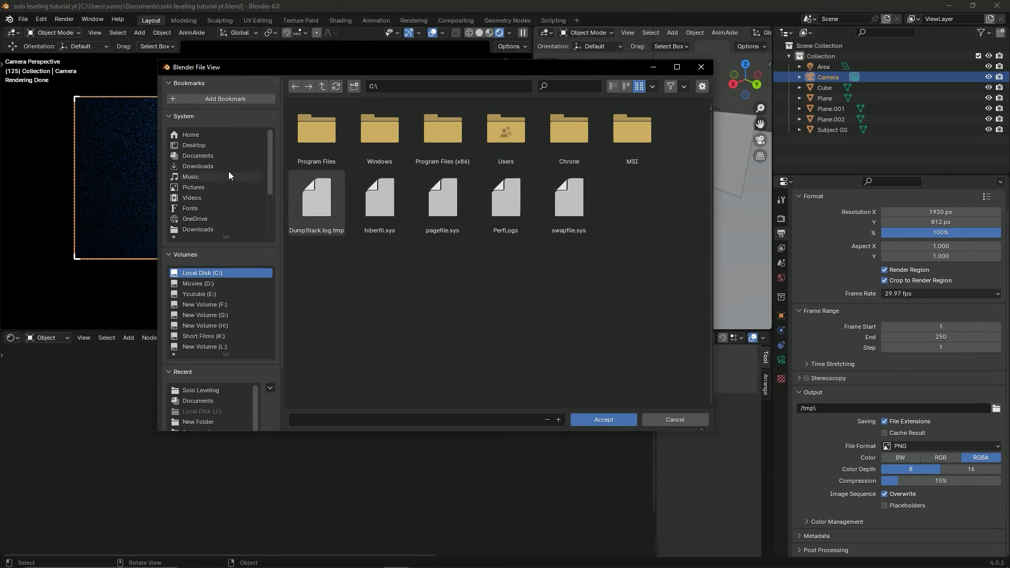
click(354, 86)
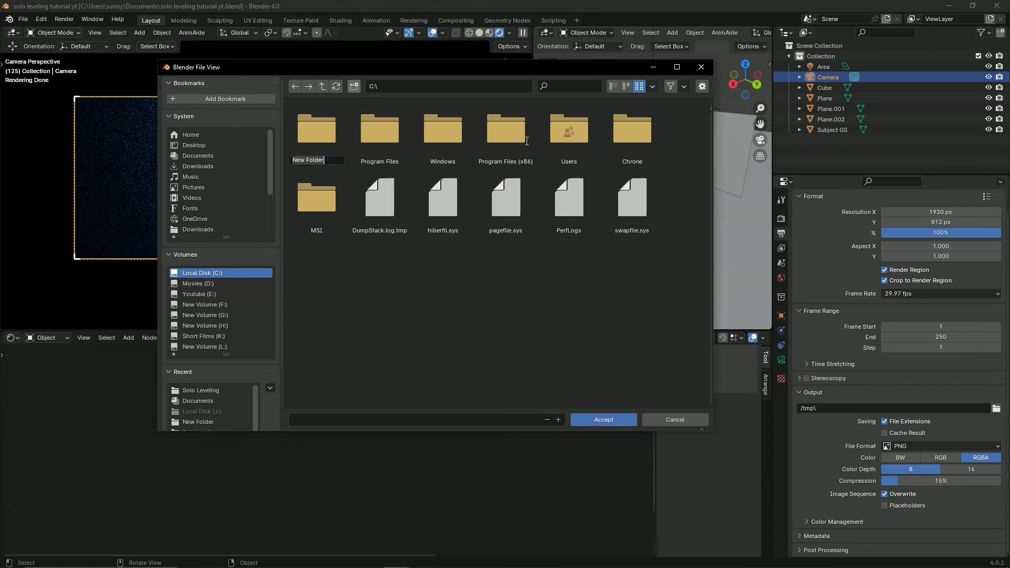
key(Return)
double_click(303, 121)
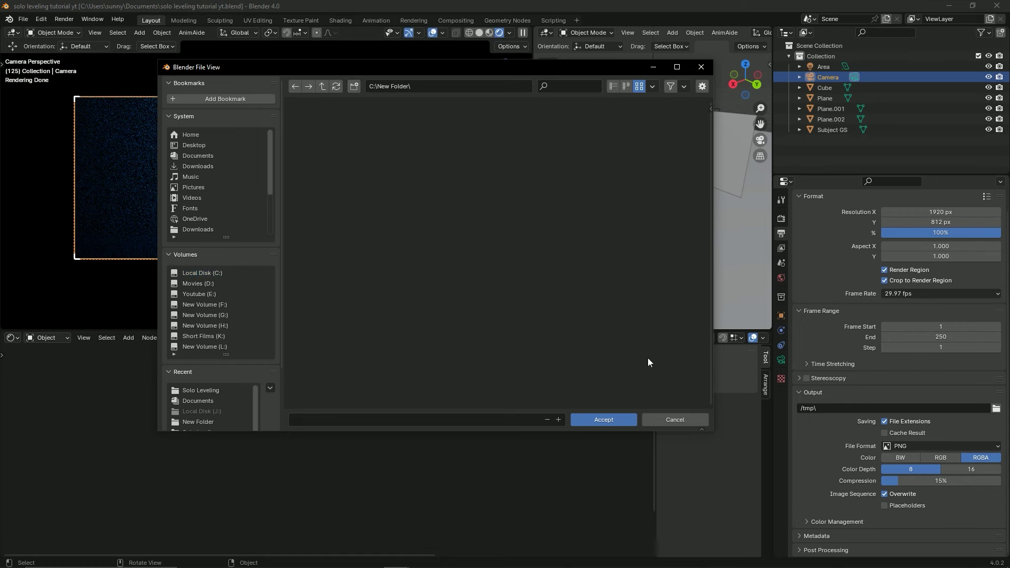
click(598, 416)
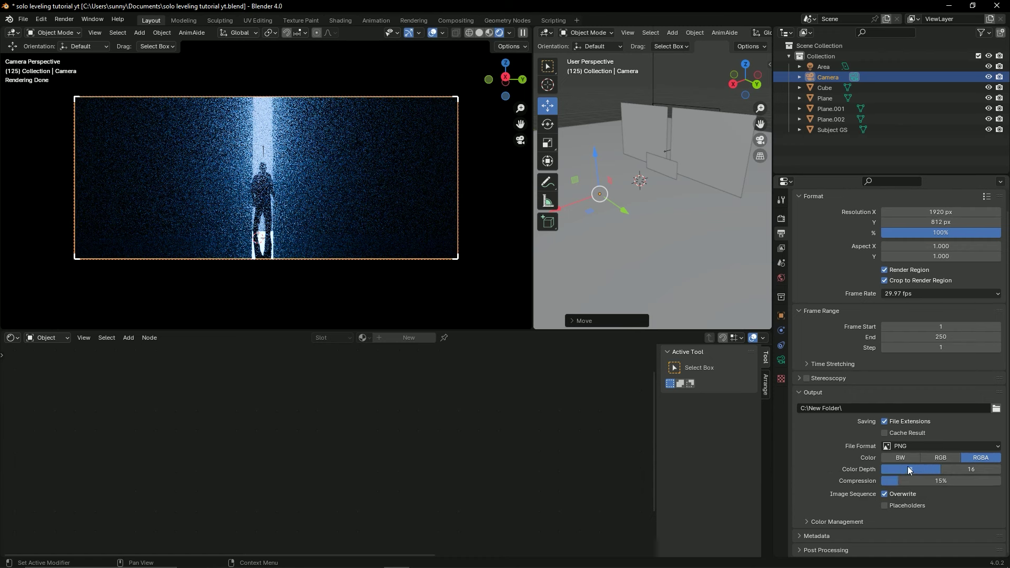
Set PNG Color Depth to 16, turn off Image Sequence Overwrite, and save.
click(971, 469)
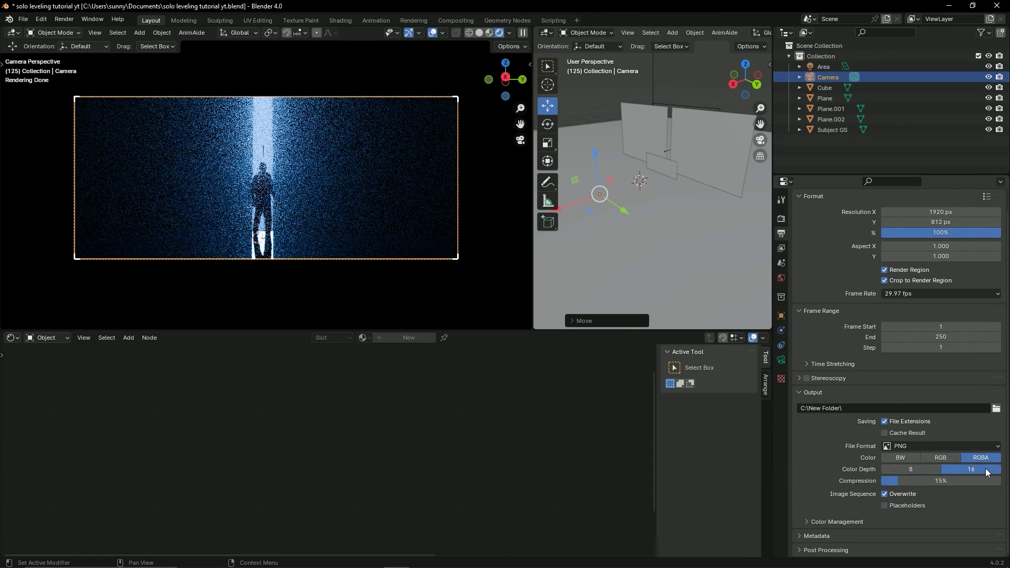
click(883, 494)
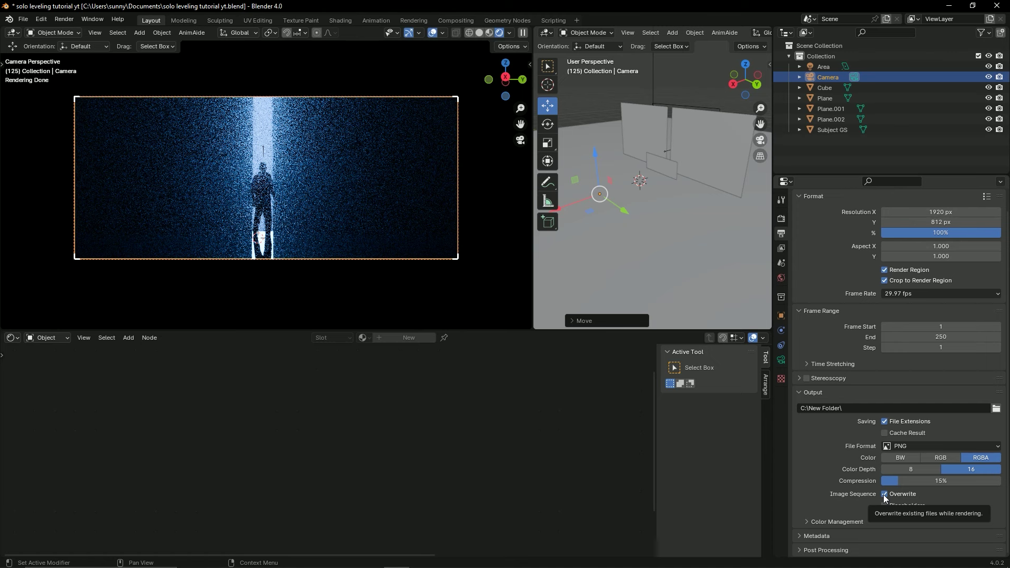
click(884, 496)
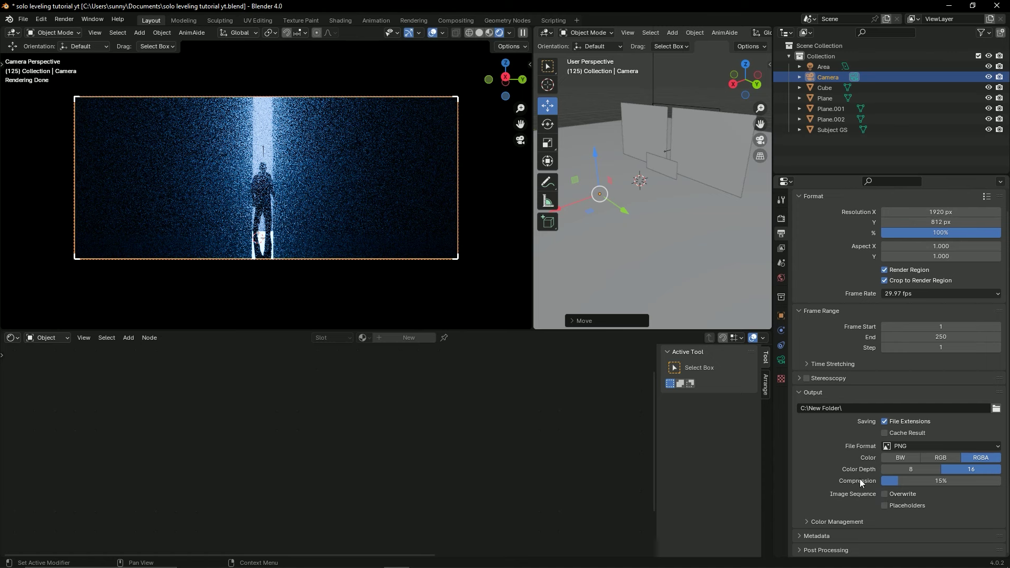
scroll(843, 481, up, 1)
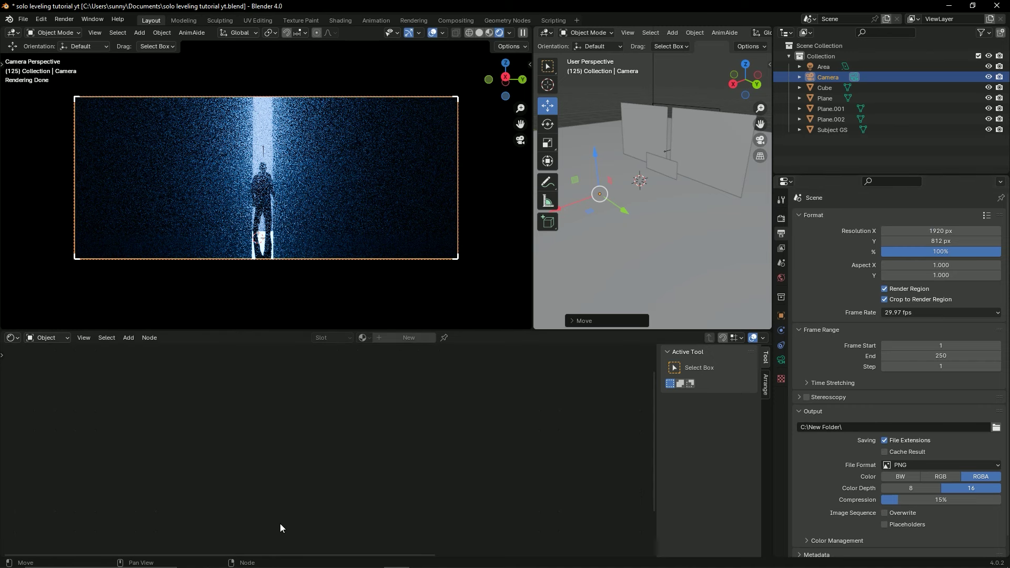
key(ctrl+s)
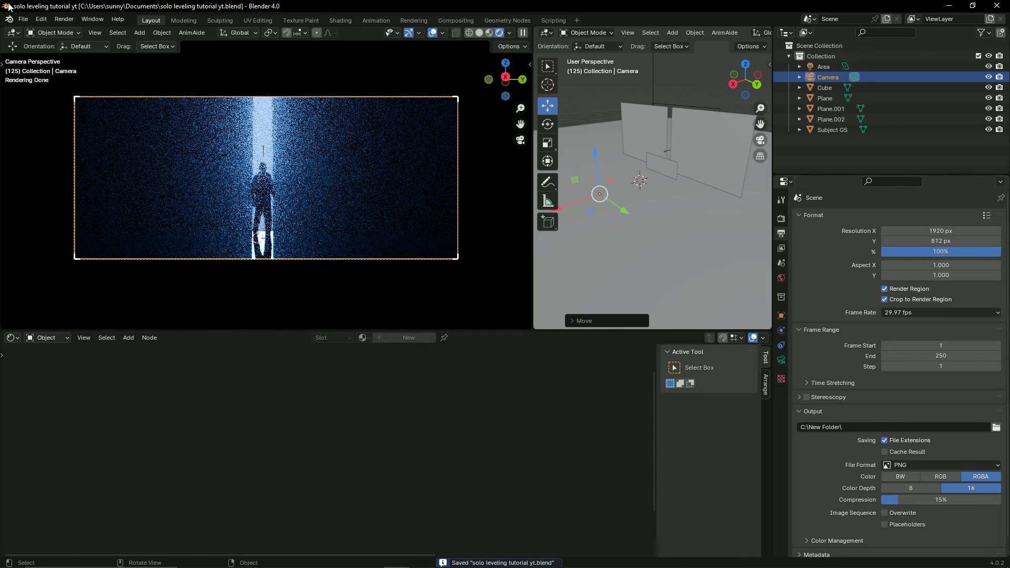
Pause the viewport's live render, run Render Animation, and close the render window.
click(71, 20)
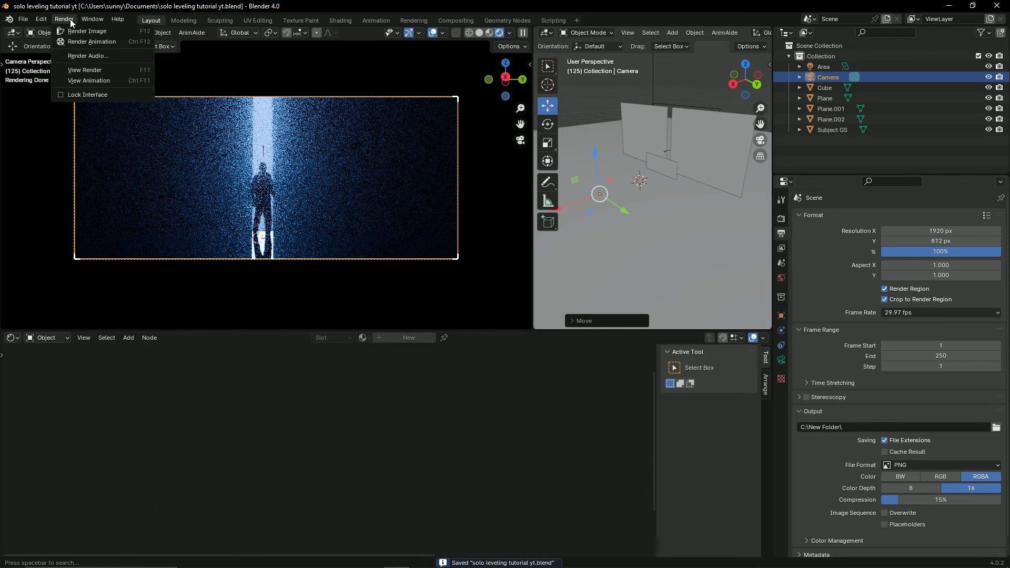
click(524, 35)
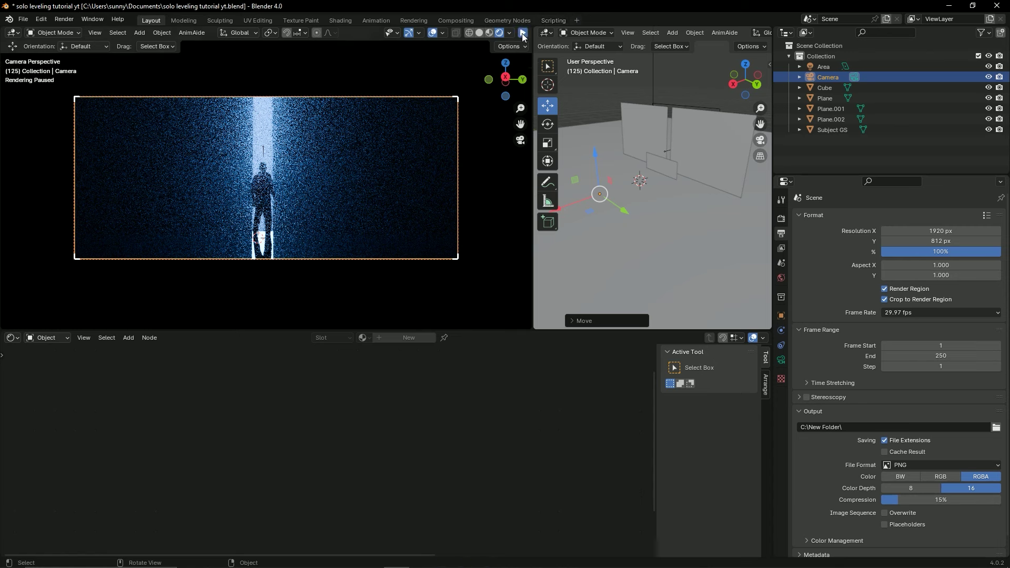
click(71, 20)
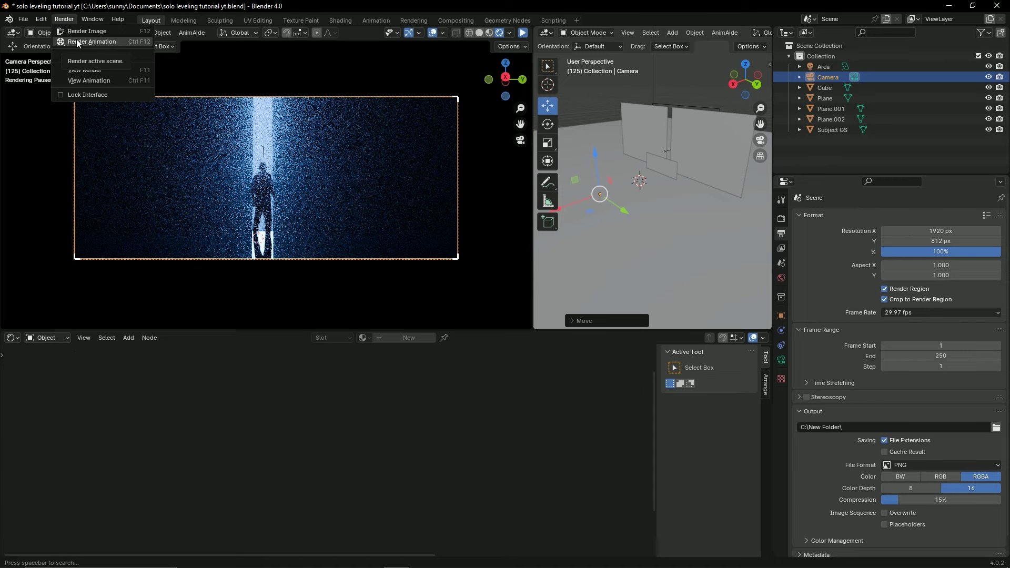
click(77, 40)
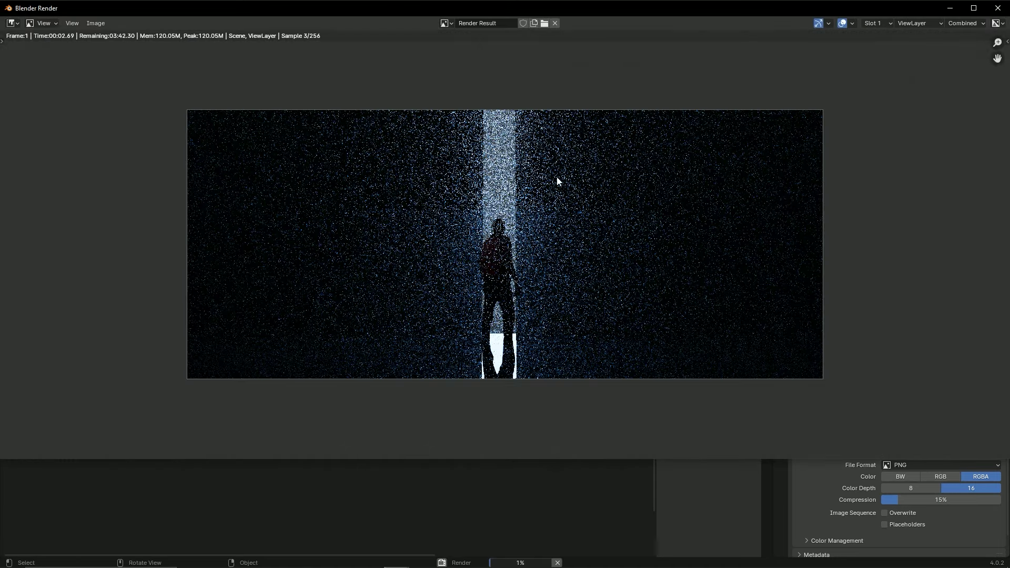
key(Escape)
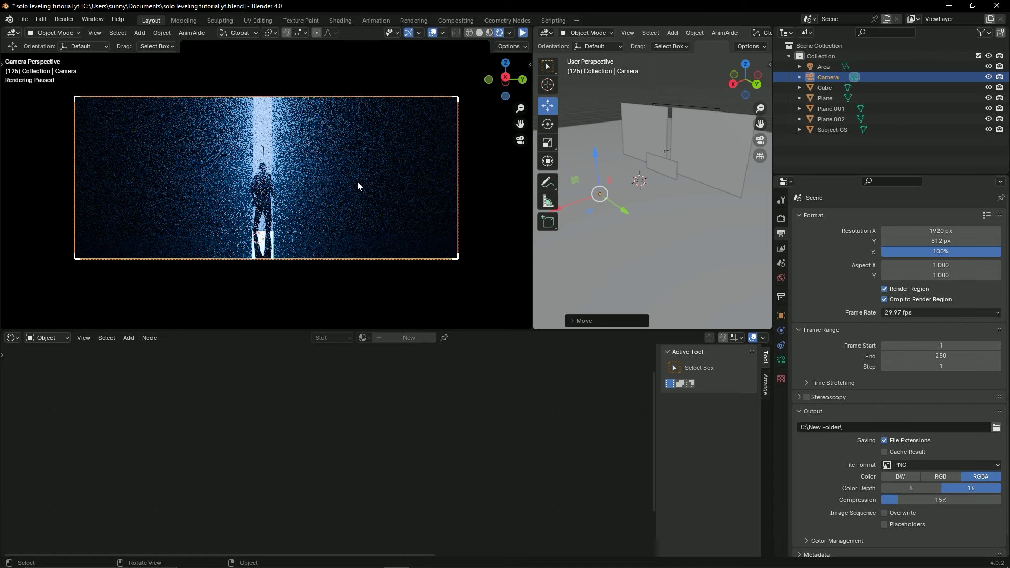
Save solo leveling tutorial yt.blend, widen the 3D view to orbit, then restore the camera preview.
click(782, 220)
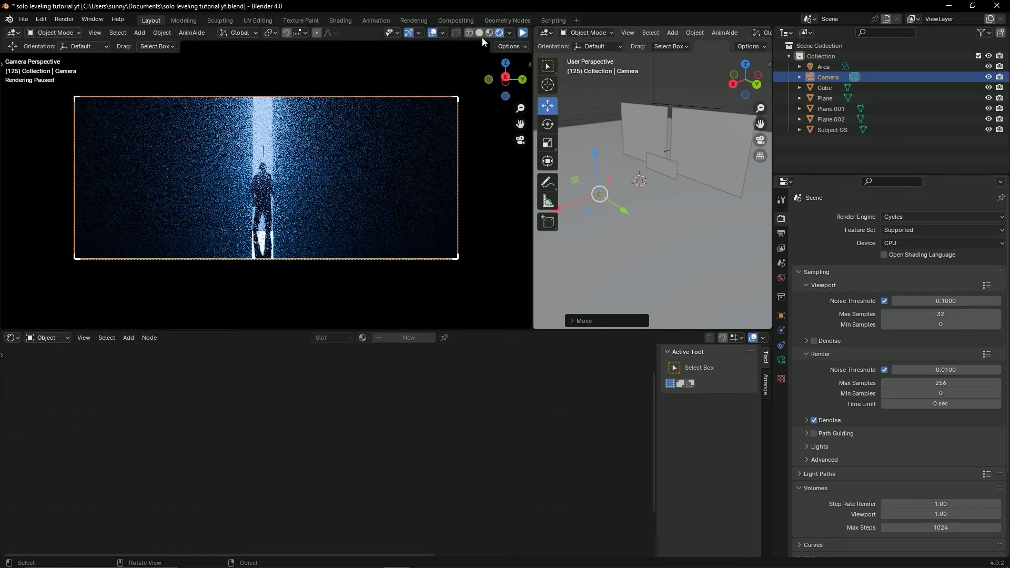
key(ctrl+s)
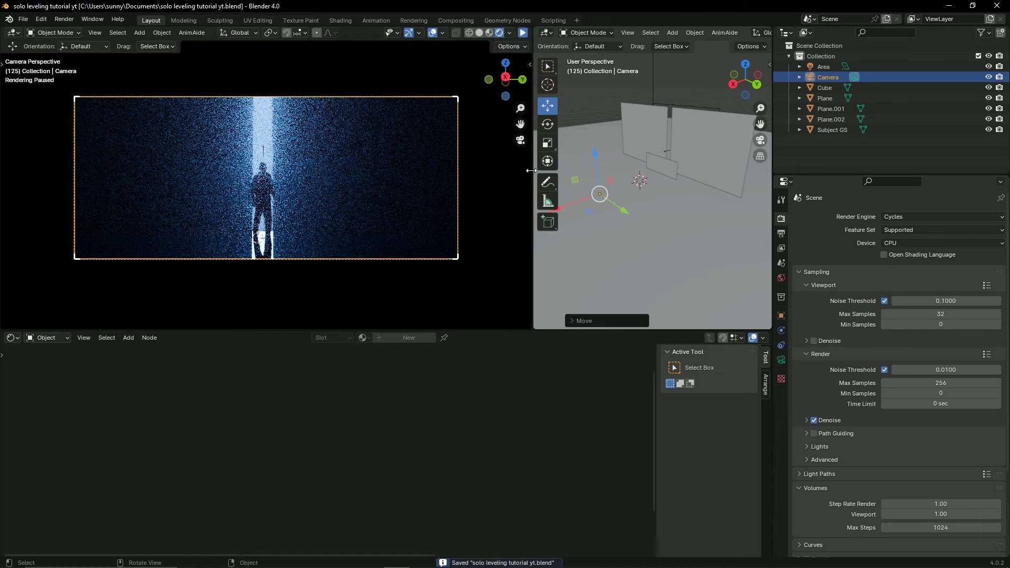
drag(532, 171, 214, 171)
mouse_move(526, 166)
middle_down()
mouse_move(437, 152)
mouse_move(484, 217)
middle_up()
key(ctrl+s)
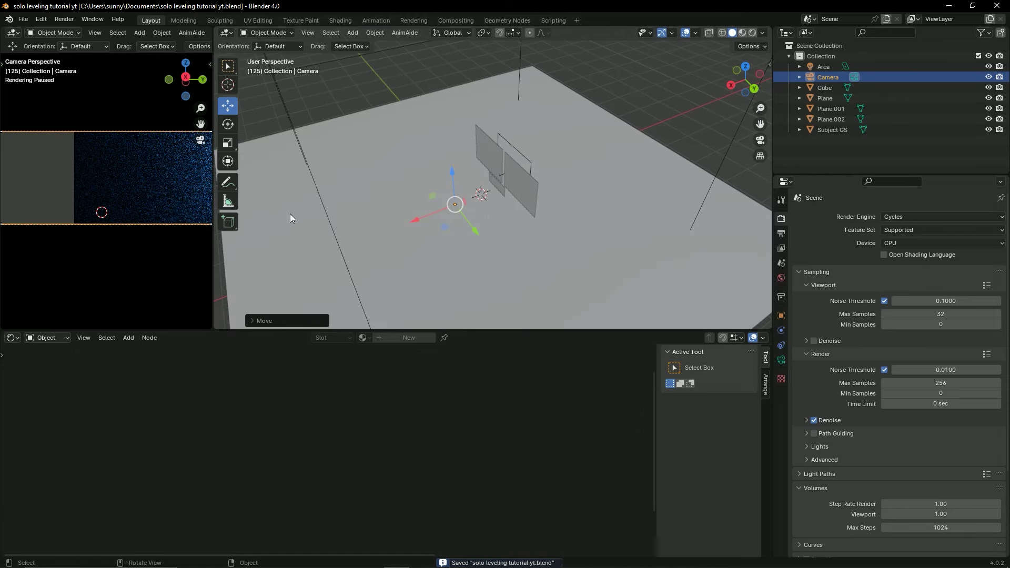
drag(214, 165, 471, 164)
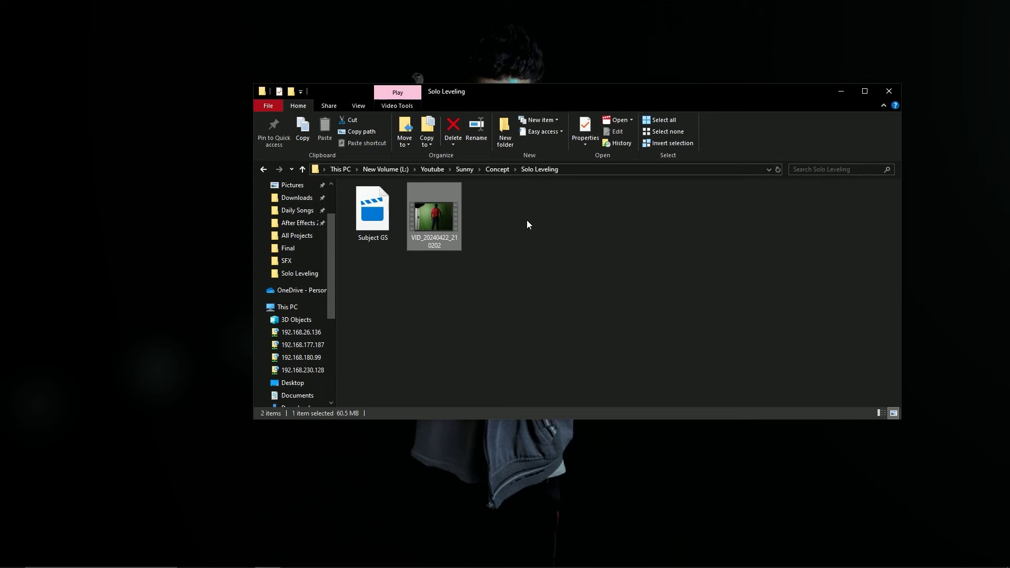
Navigate to drive G: past the location error and open New Folder.
click(526, 220)
key(alt+Up)
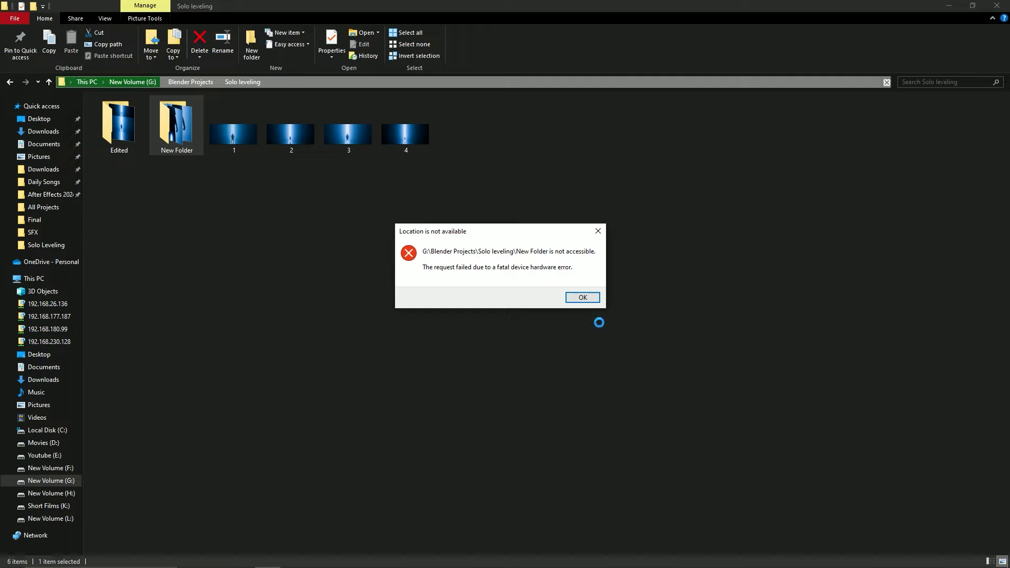
click(584, 299)
double_click(177, 142)
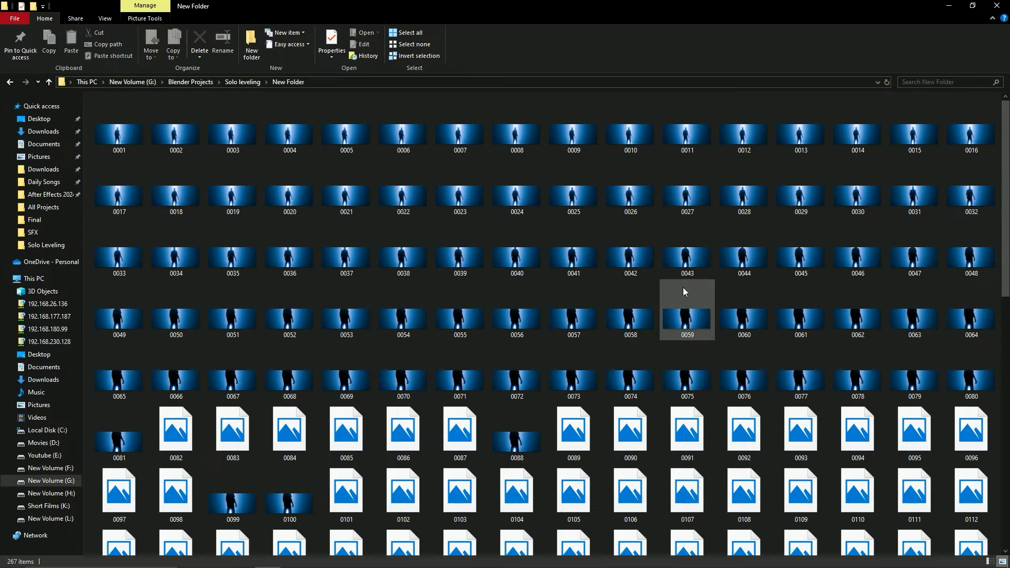
Scroll through the 267 rendered PNG frames in New Folder.
scroll(663, 300, down, 10)
scroll(643, 311, up, 15)
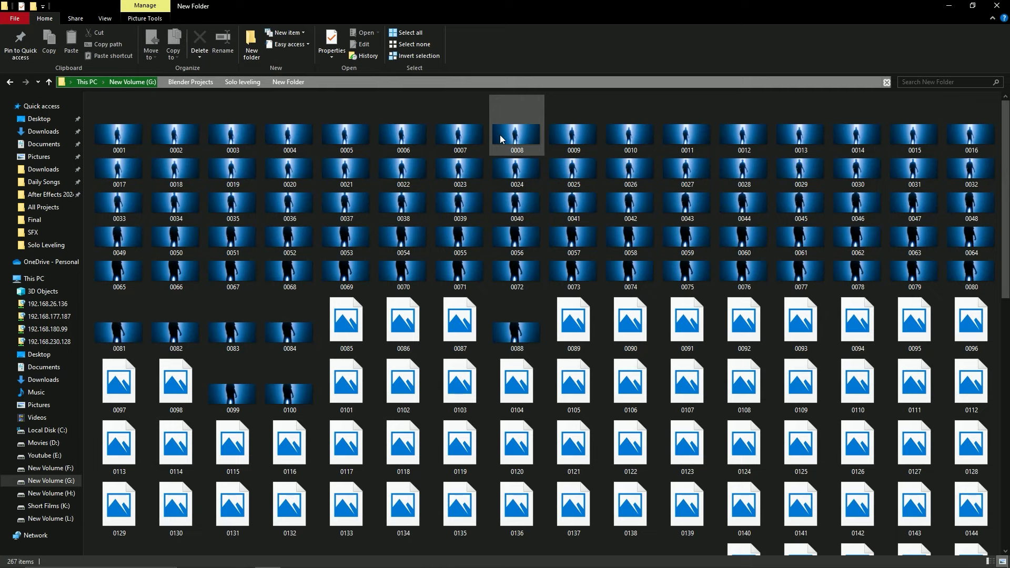
scroll(396, 271, down, 5)
scroll(453, 282, down, 2)
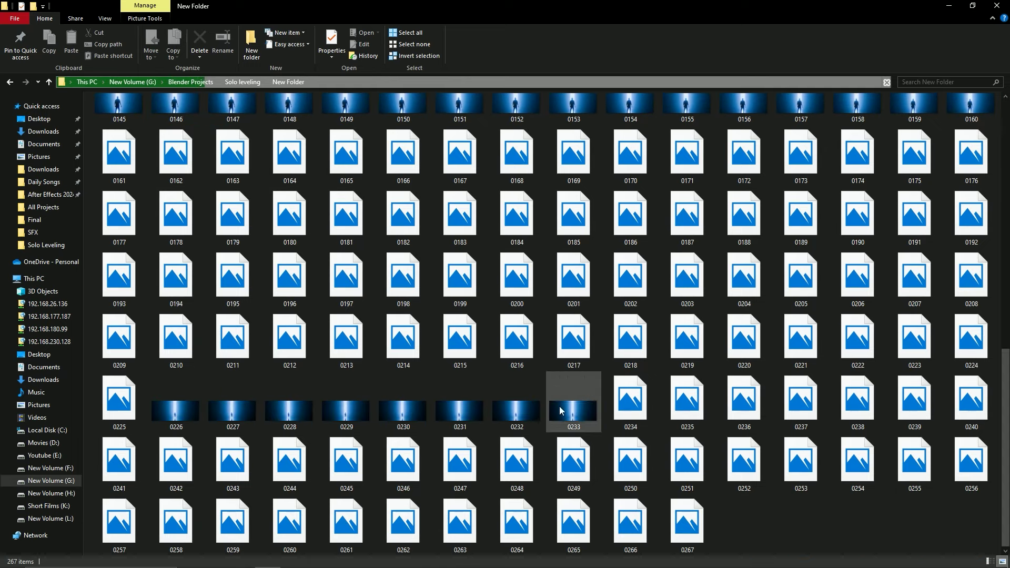
scroll(526, 389, up, 8)
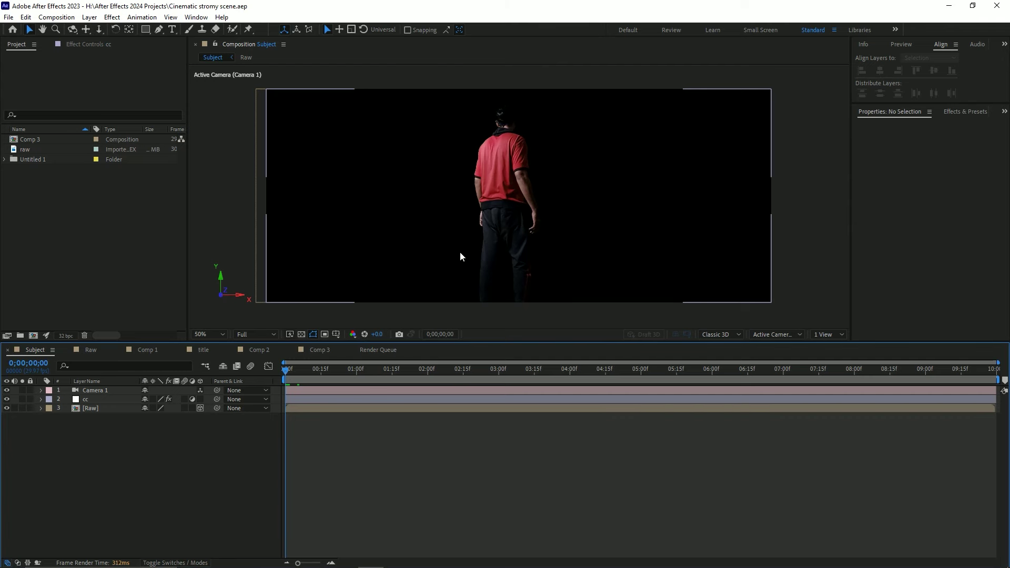
Import frame 0001 from G:\Blender Projects\Solo leveling\New Folder as a PNG sequence.
click(96, 236)
double_click(93, 236)
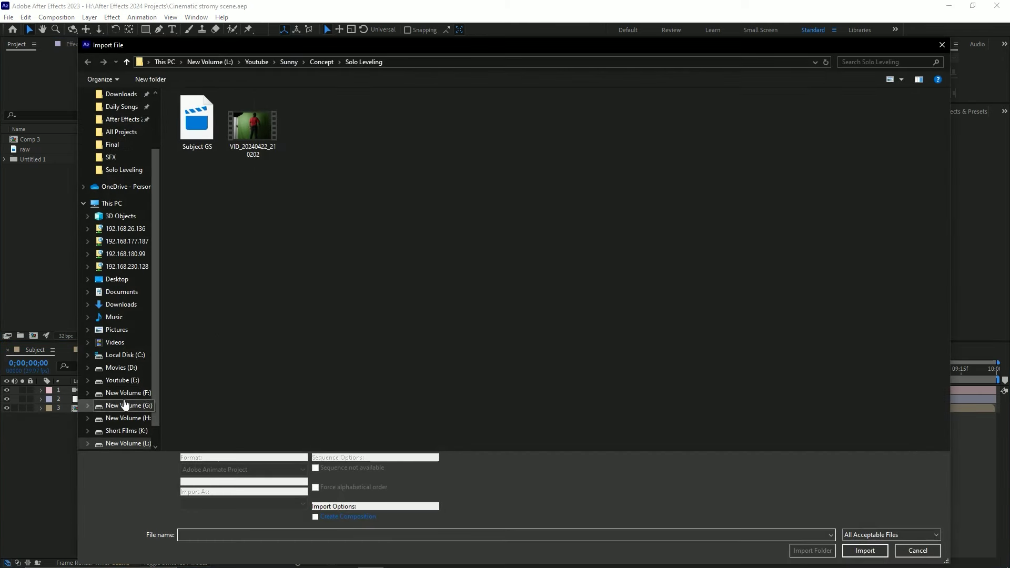
click(126, 405)
double_click(377, 137)
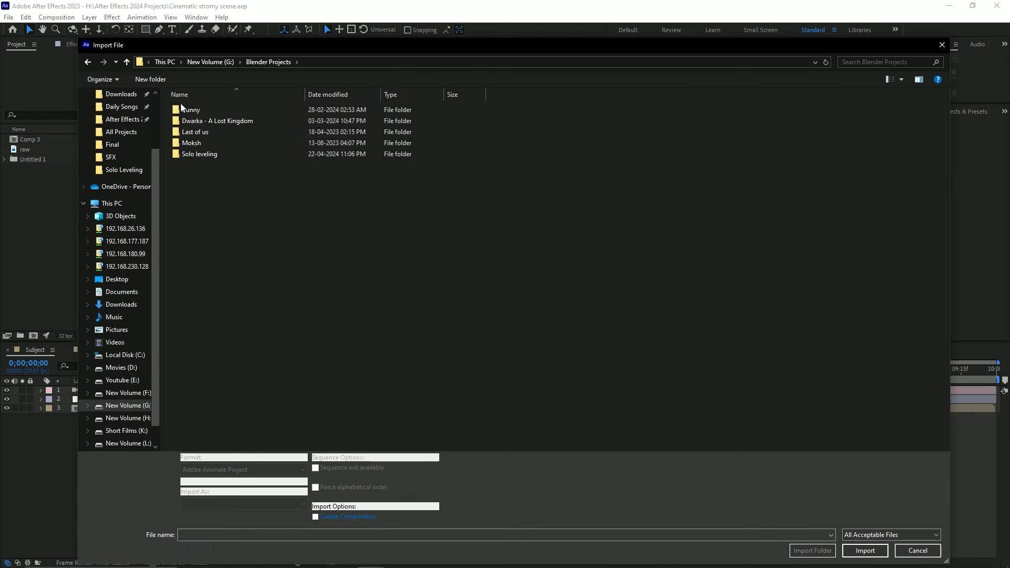
double_click(210, 156)
double_click(241, 122)
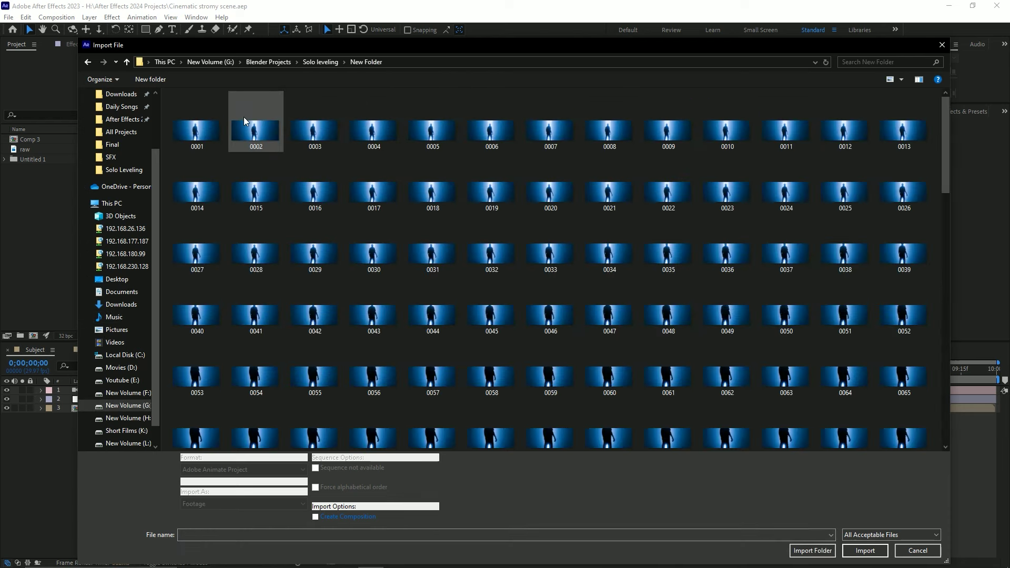
click(193, 130)
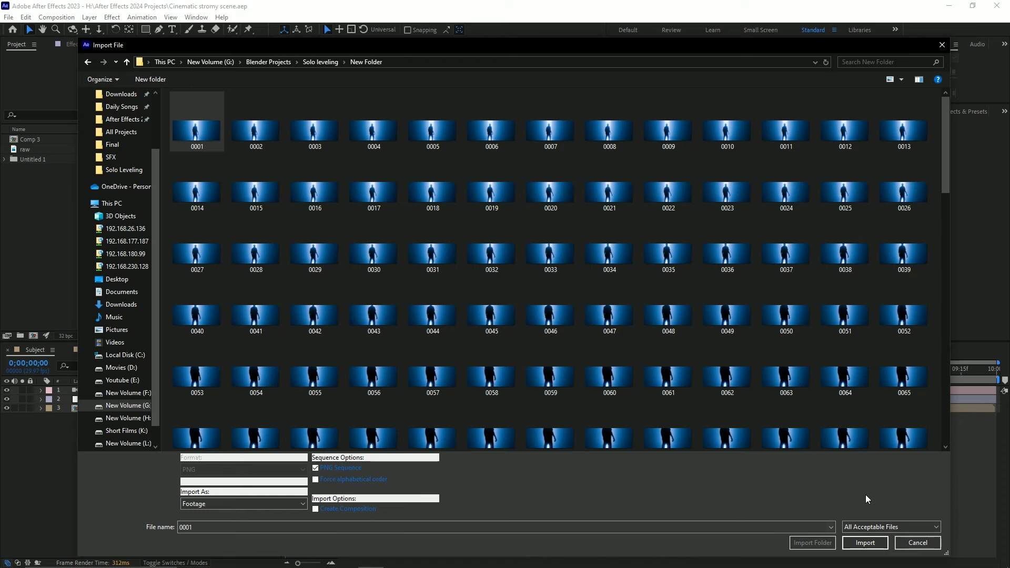
key(Return)
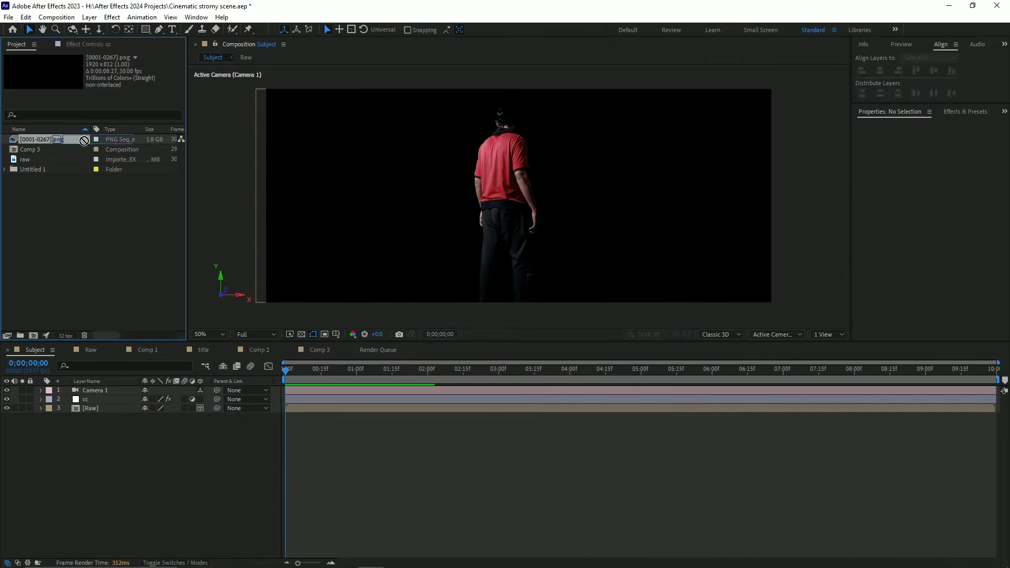
Create a new composition, Comp, from the [0001-0267].png sequence.
key(Return)
key(Return)
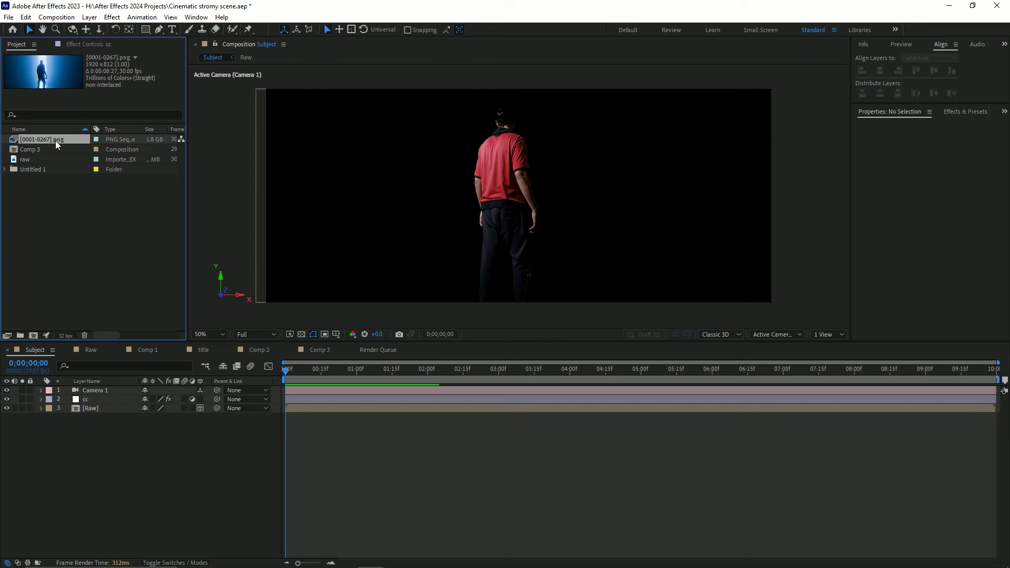
drag(33, 142, 130, 137)
drag(130, 137, 33, 335)
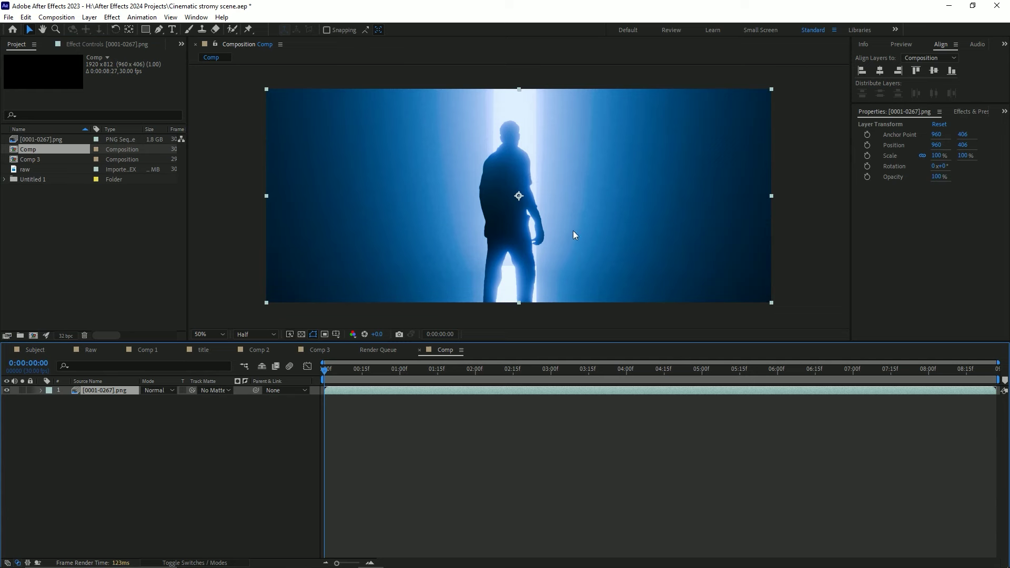
Scrub Comp's timeline up to 0:00:08:09, then save the project.
drag(333, 370, 786, 391)
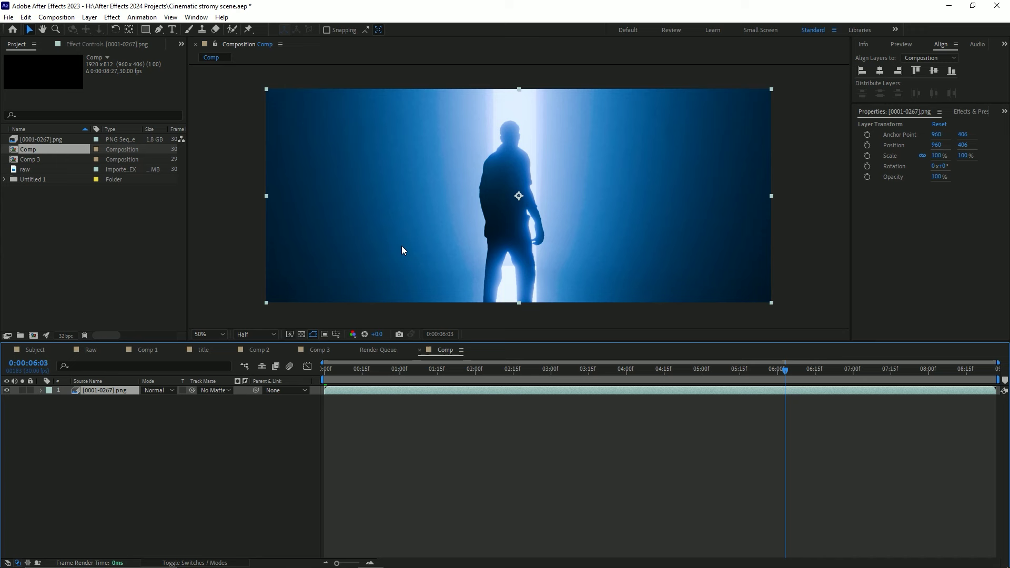
mouse_move(684, 369)
mouse_down()
mouse_move(594, 371)
mouse_move(952, 371)
mouse_up()
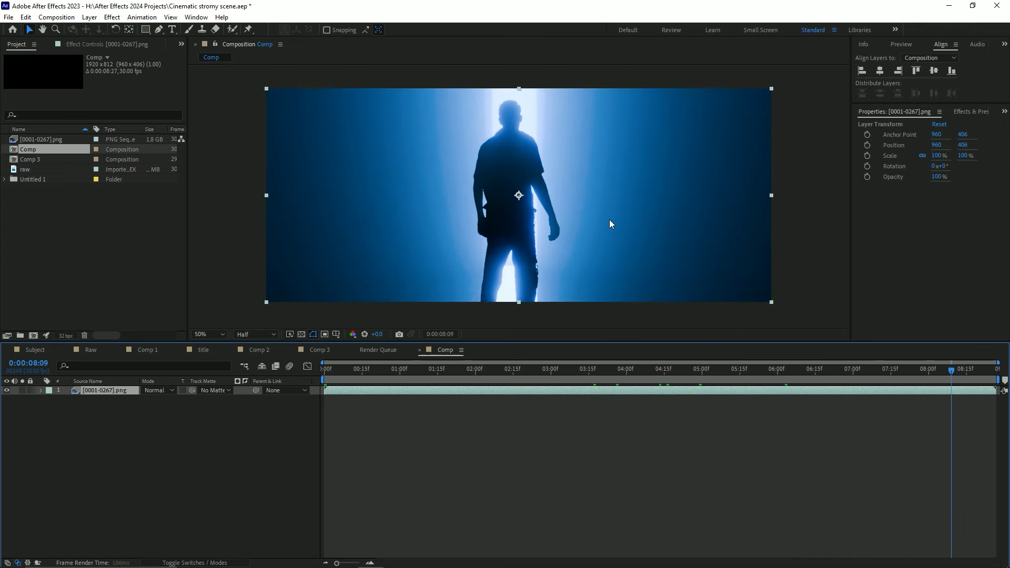
click(67, 424)
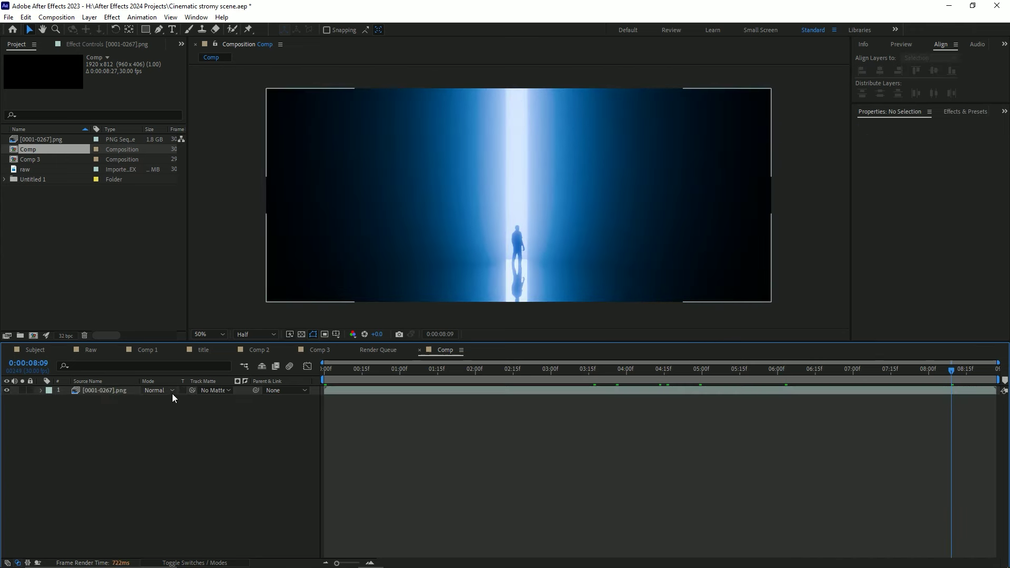
key(ctrl+s)
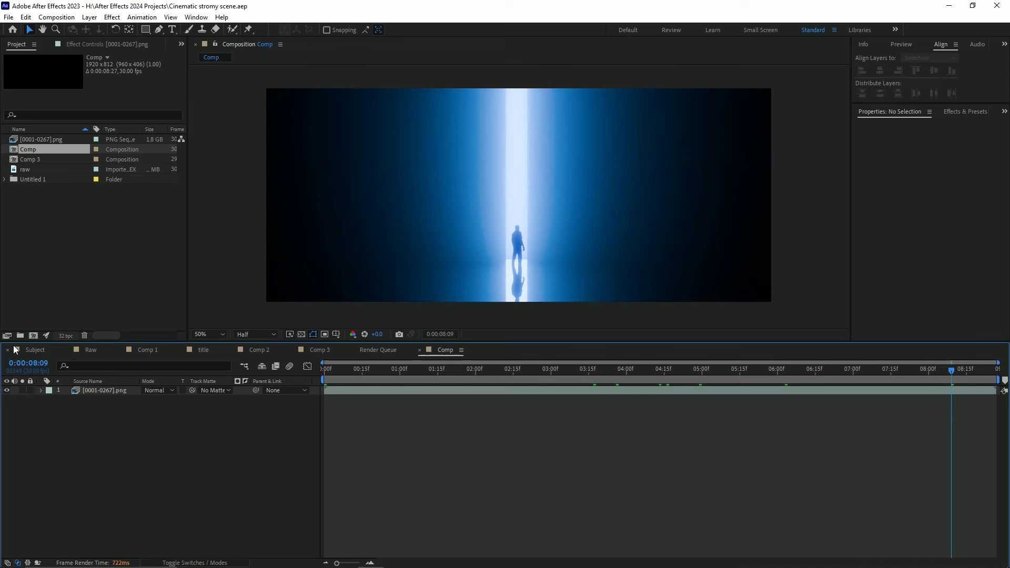
Cycle through Subject, Raw, title, Comp 2 and Comp 3, then return to Comp at frame 0.
click(31, 350)
click(91, 350)
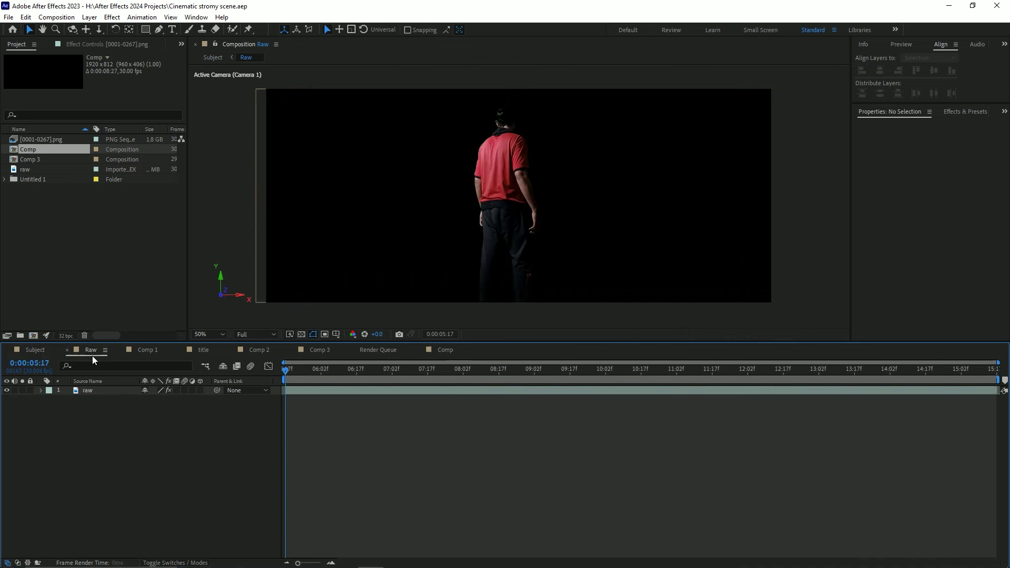
click(201, 350)
click(263, 353)
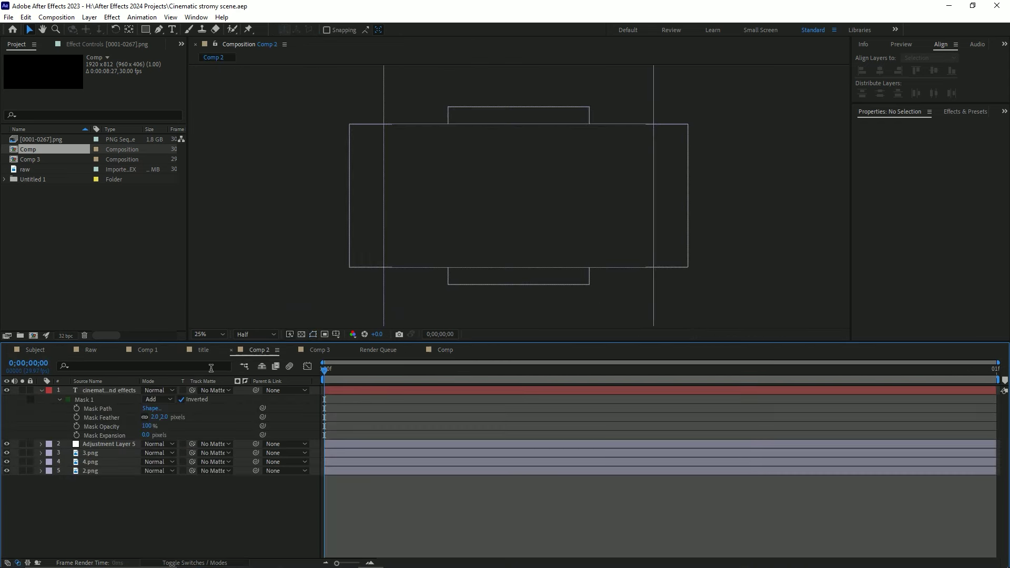
click(319, 350)
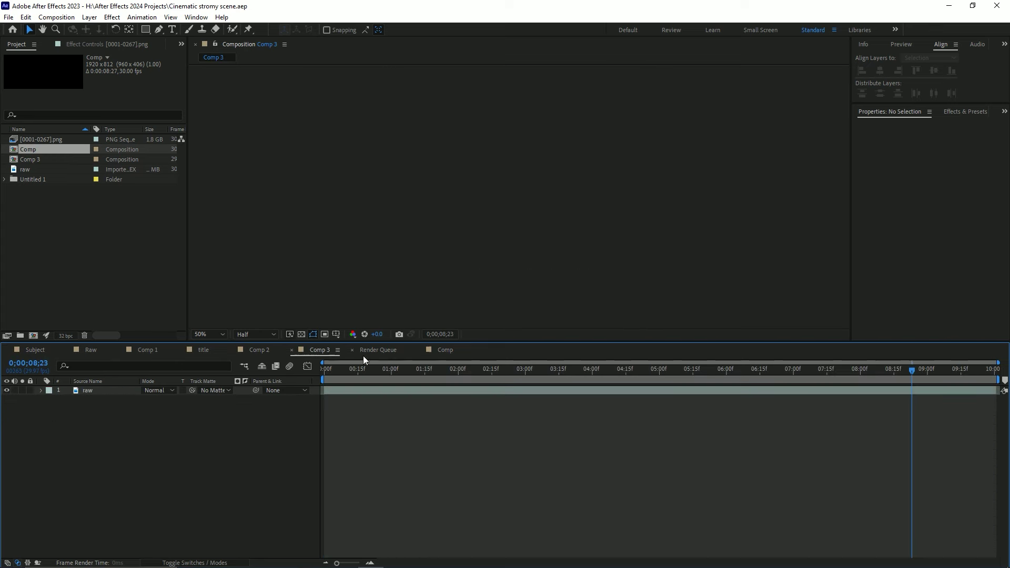
click(444, 351)
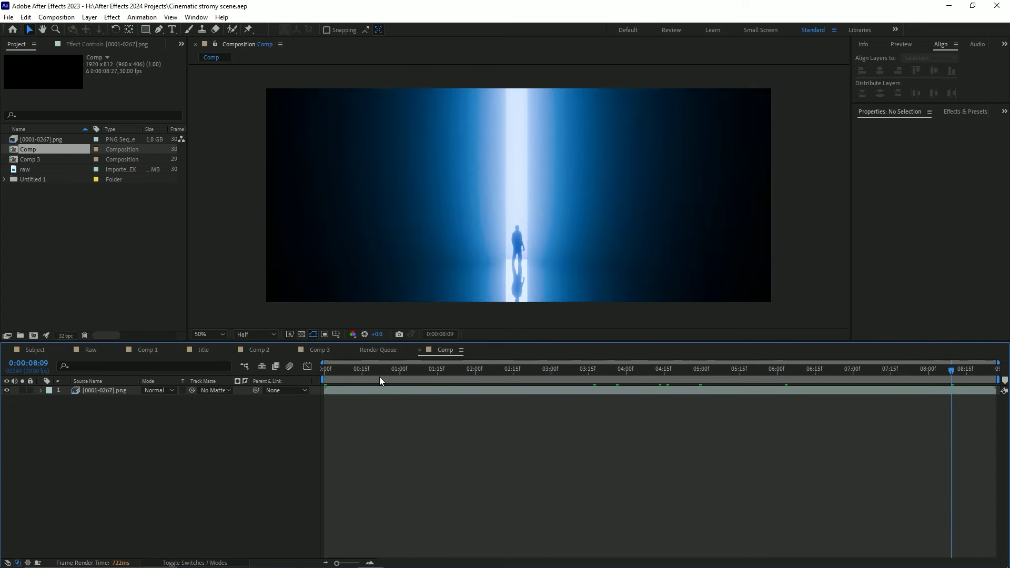
drag(339, 370, 570, 386)
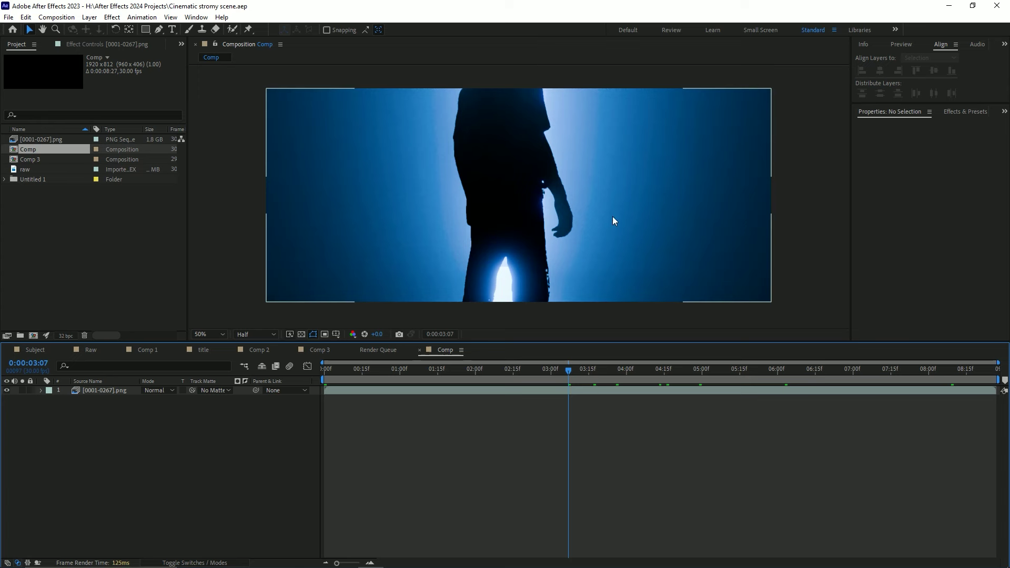
drag(354, 374, 324, 375)
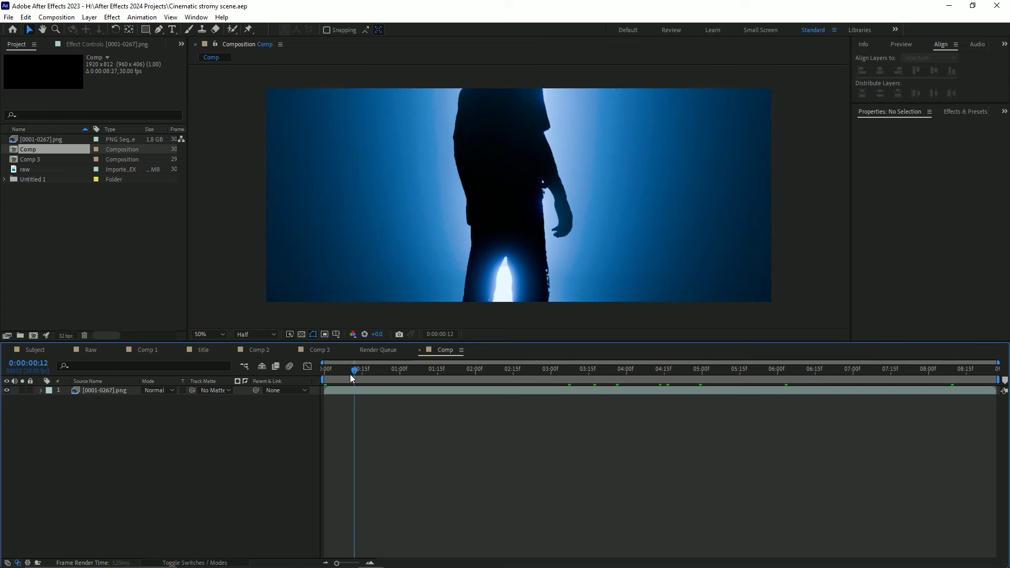